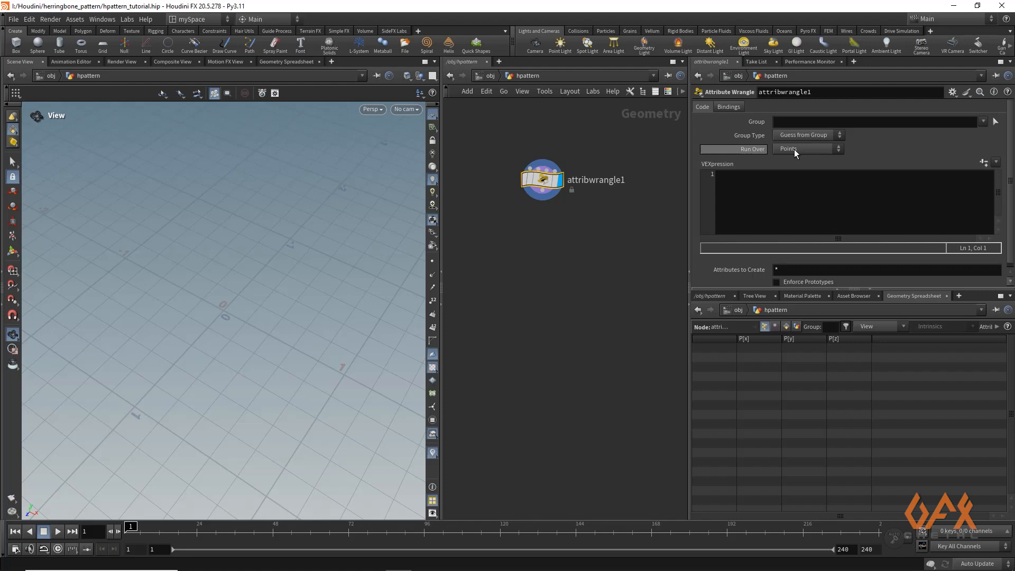
Set the attribute wrangle to run over Detail (only once) and widen its code area.
left_click(794, 149)
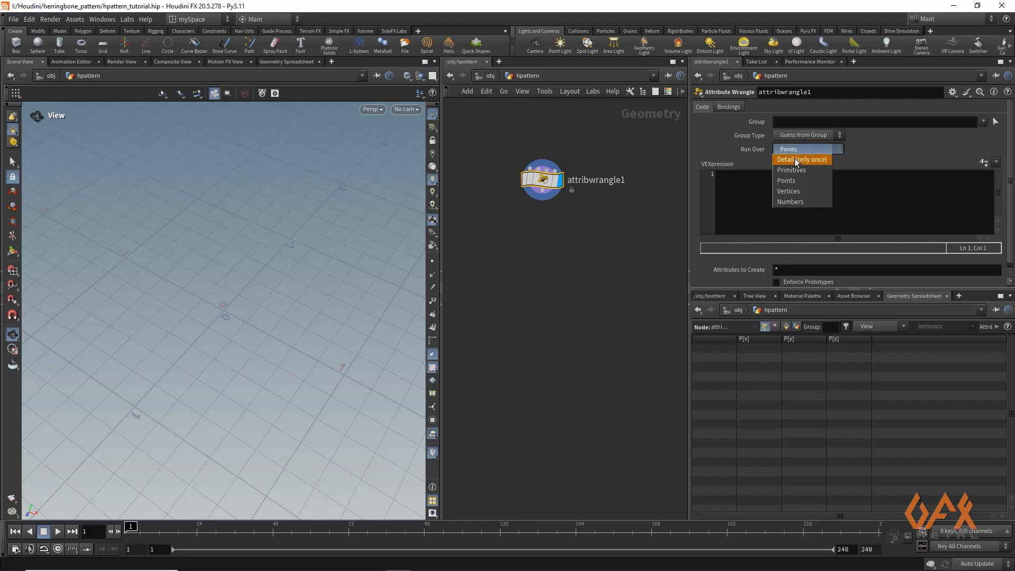
left_click(795, 160)
left_click_drag(689, 261, 622, 261)
left_click(705, 204)
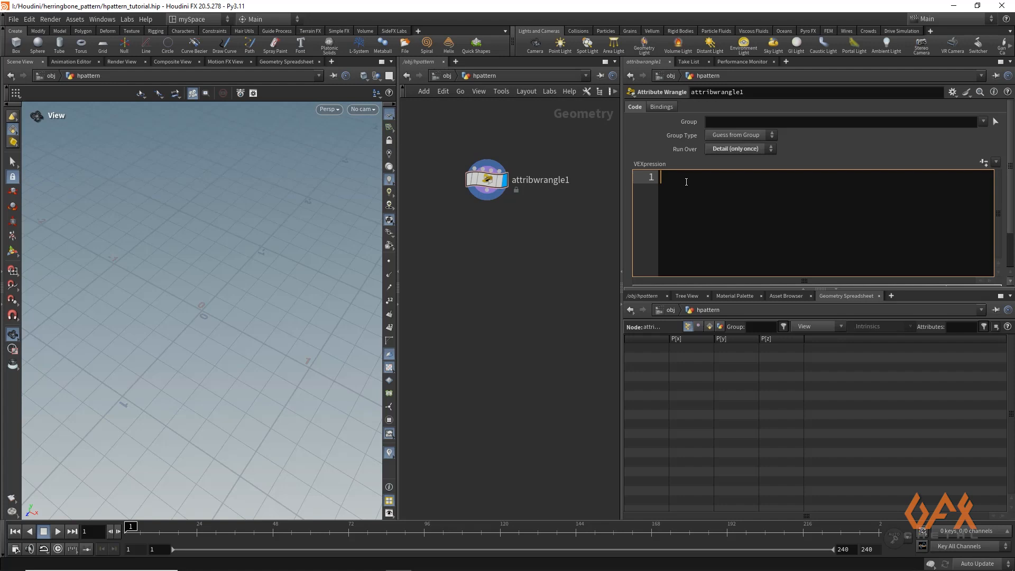
Declare the tile length in the wrangle code with float tile_length = chf("Length");.
type("float ")
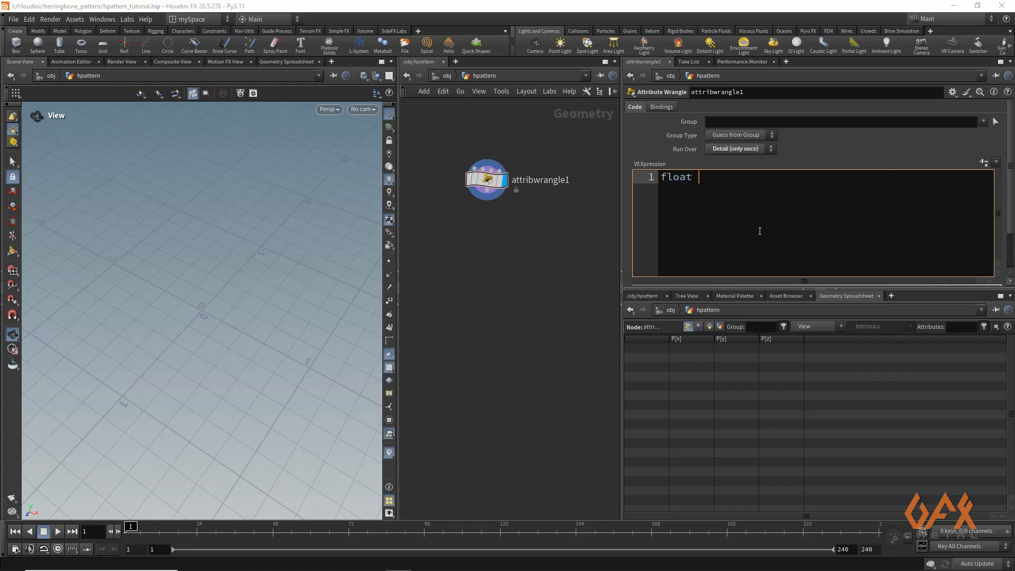
type("tile_length = chf")
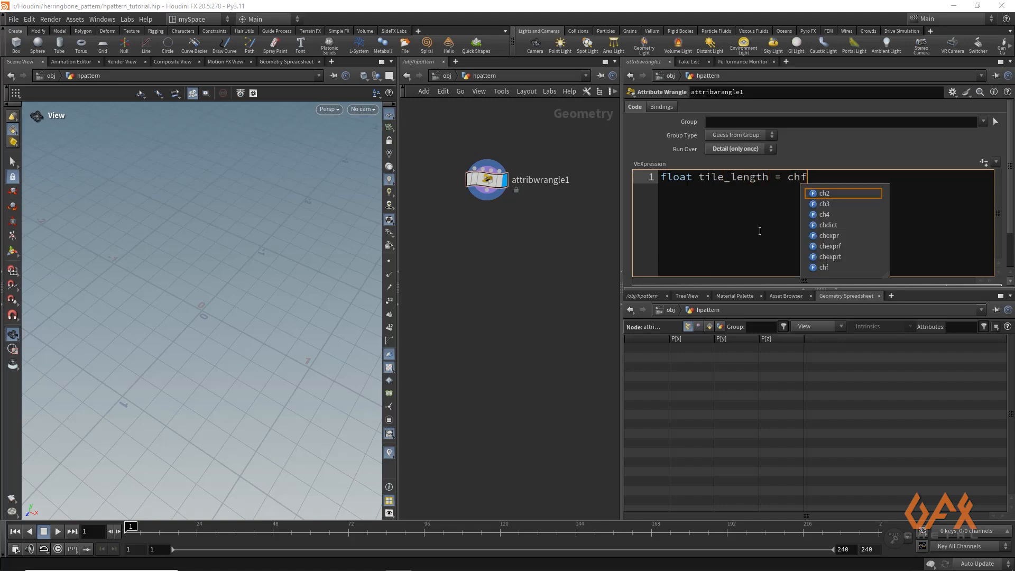
type("(\"")
type("Length")
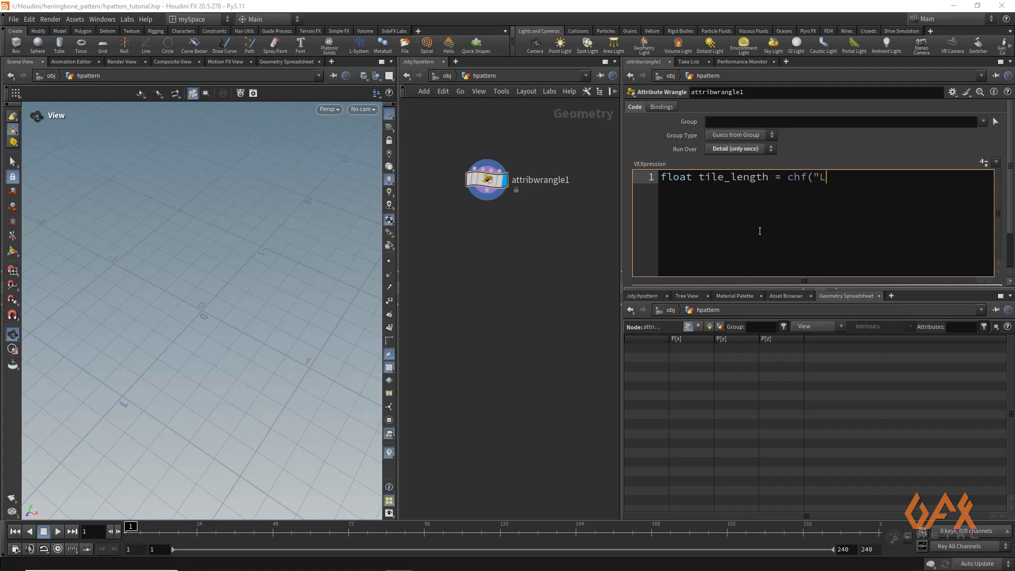
type("\");")
key("Return")
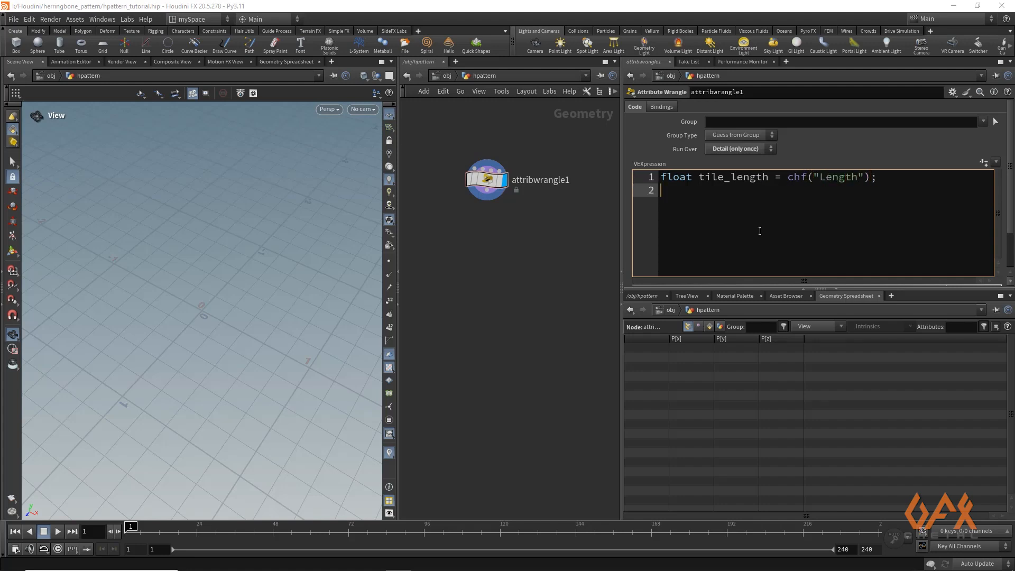
Add float tile_width = chf("Width"); as the second code line, followed by a blank line.
type("float ti")
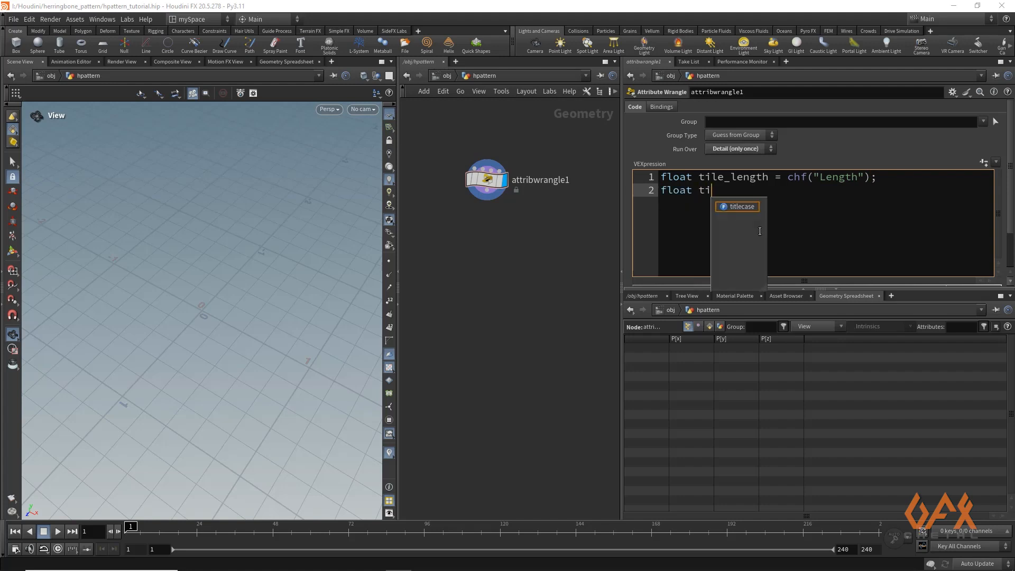
type("le_wid")
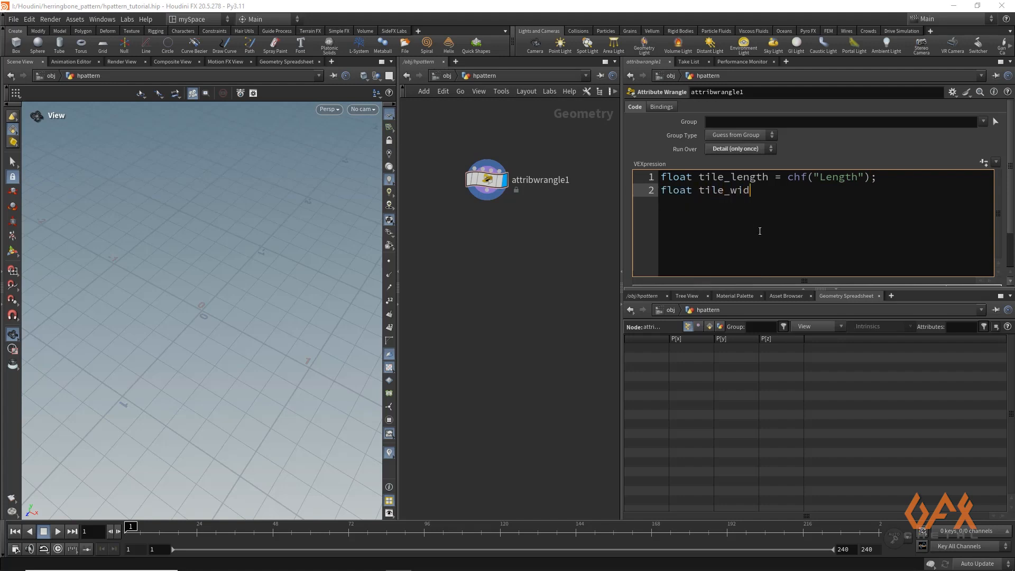
type("th = chf(")
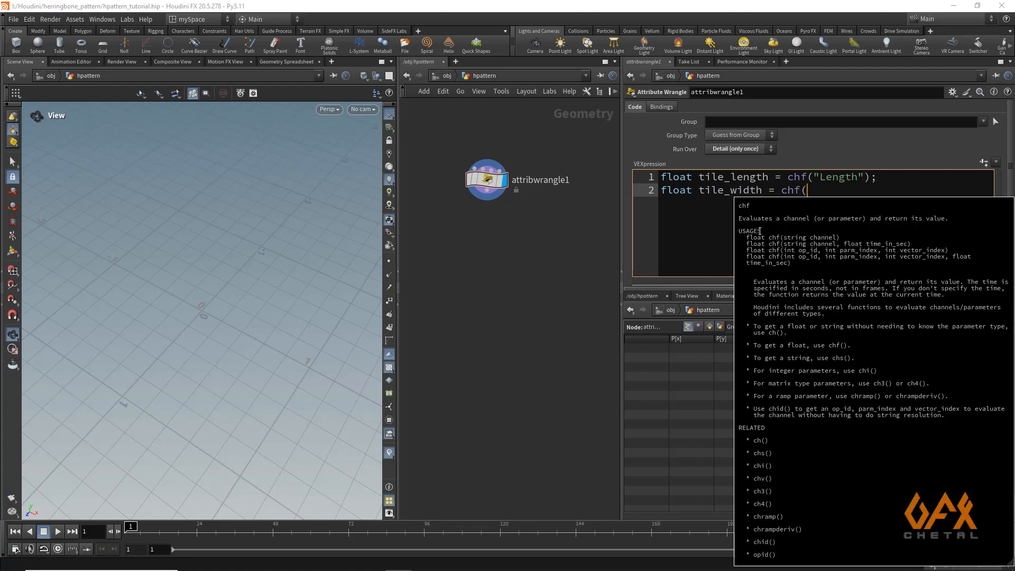
type("\"Widt")
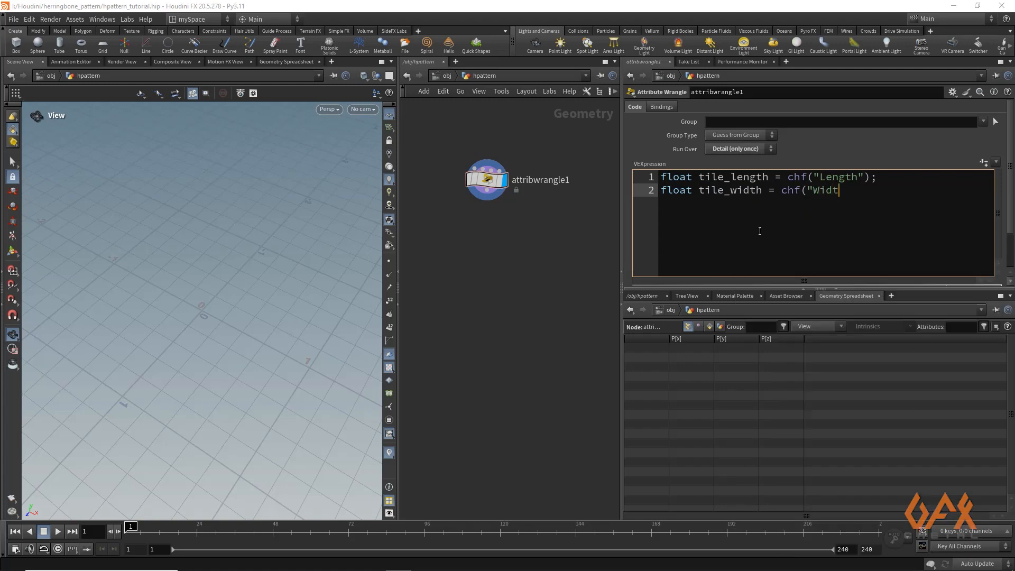
type("h\");")
key("Return")
key("Return")
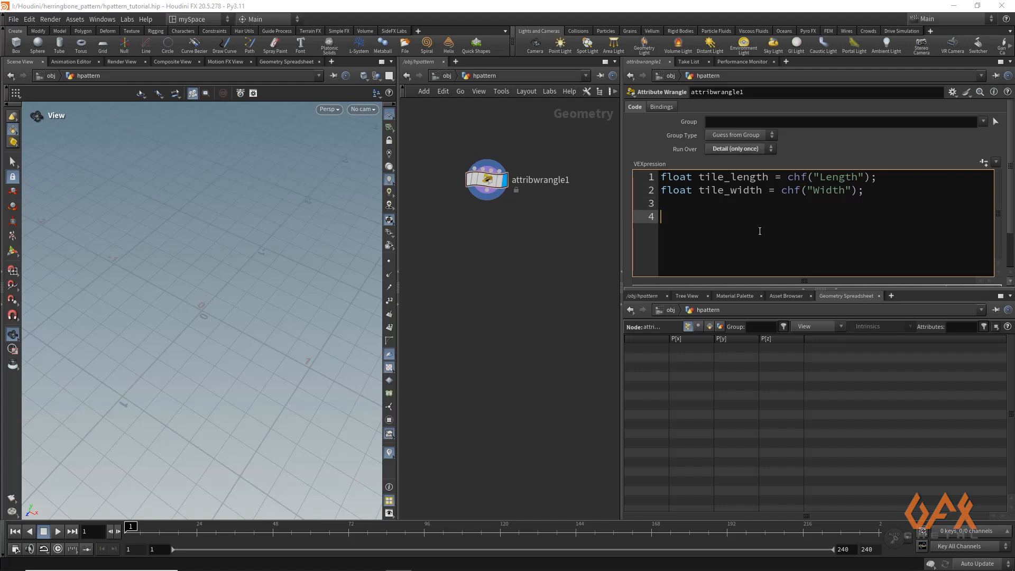
Declare the column count on line 4 with int num_columns = chi("Num_Columns");.
type("int num_columns = chi(")
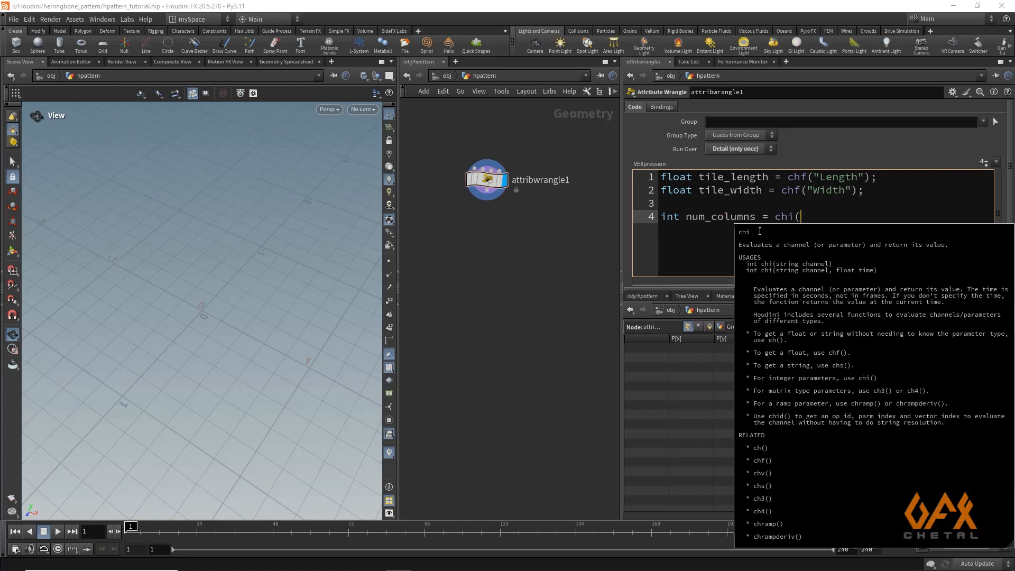
type("\"Num_")
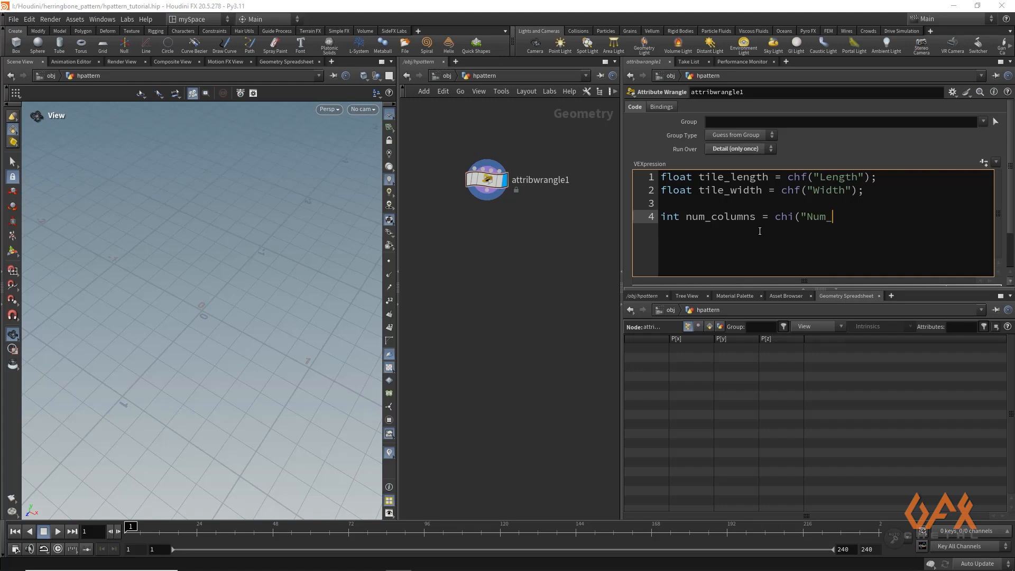
type("Columns\");")
key("Return")
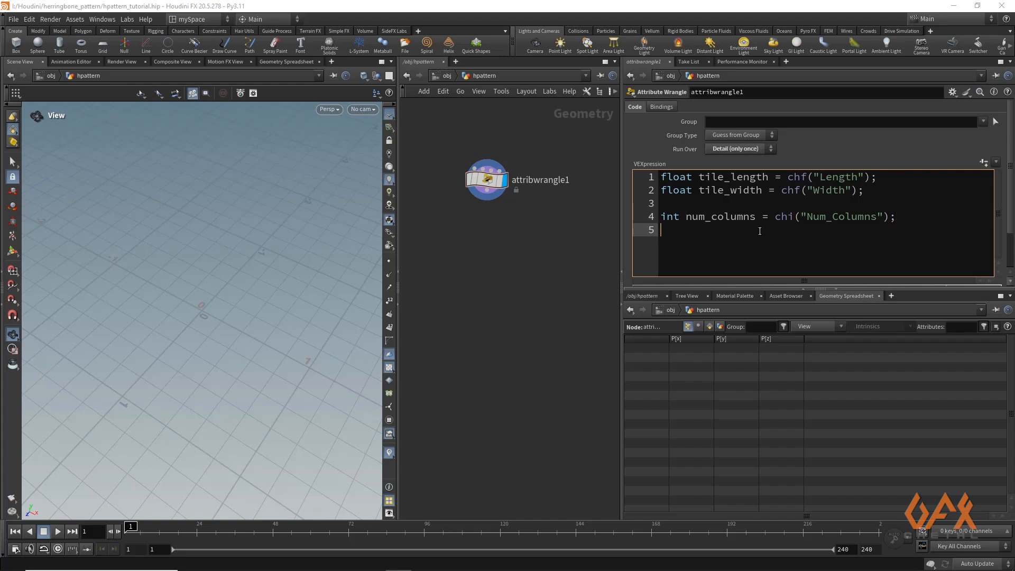
Declare the row count on line 5 with int num_rows = chi("Num_Rows");.
type("int num_rows = chi")
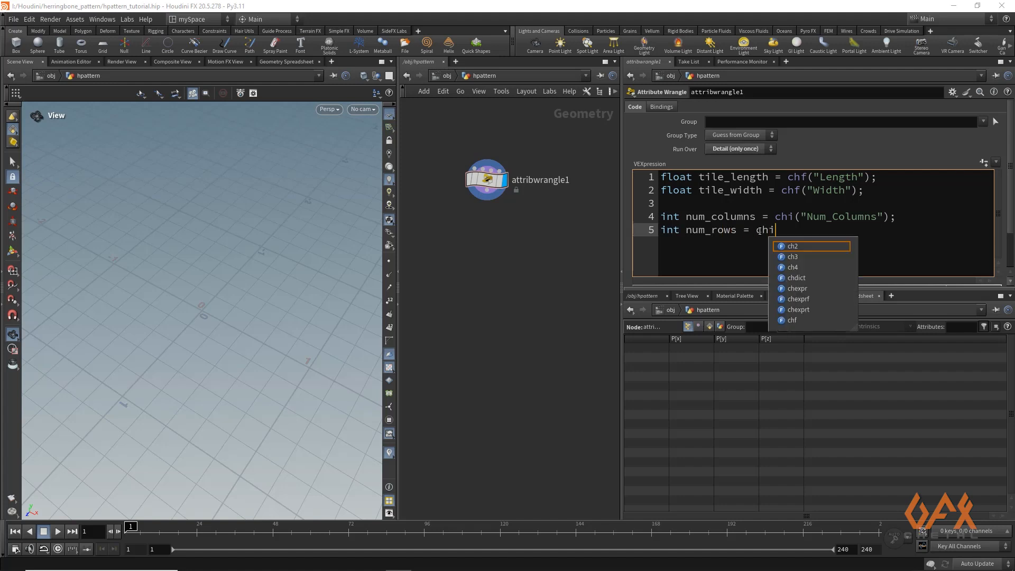
type("(\"Num")
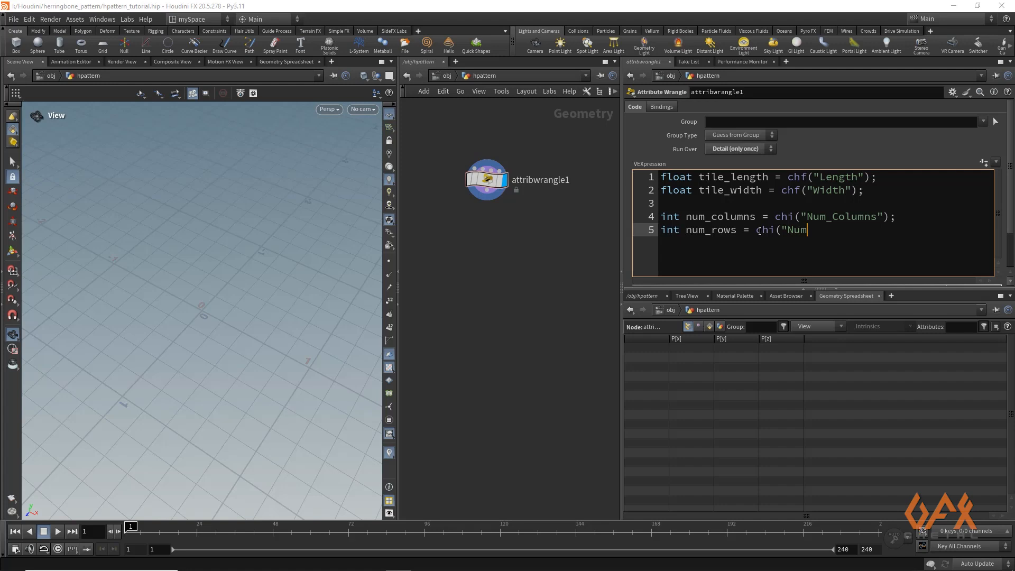
type("_Rows\");")
Generate the wrangle's spare parameters from the channel references and set Length to 1.3 and Width to 0.2.
left_click_drag(842, 290, 842, 418)
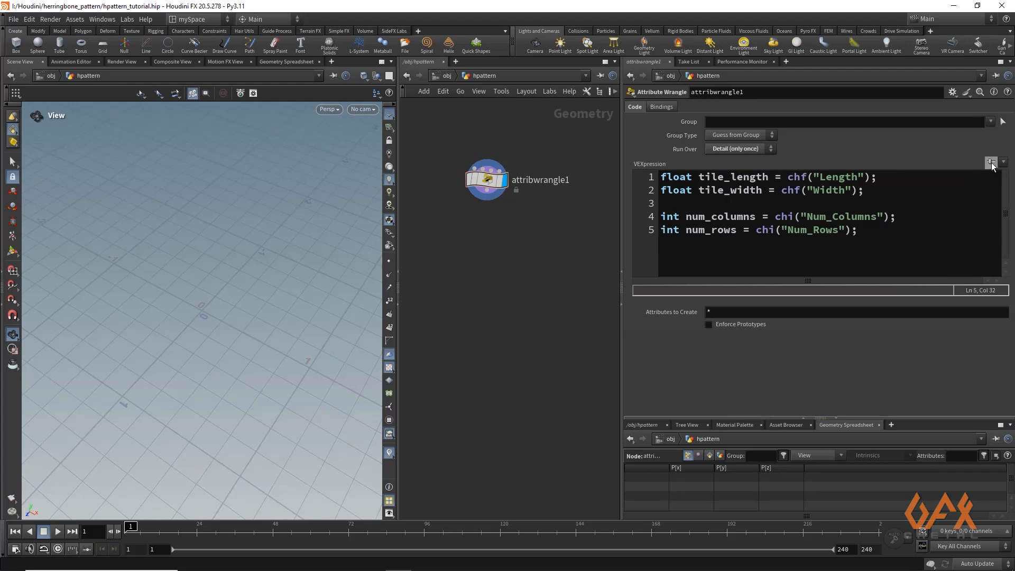
left_click(992, 162)
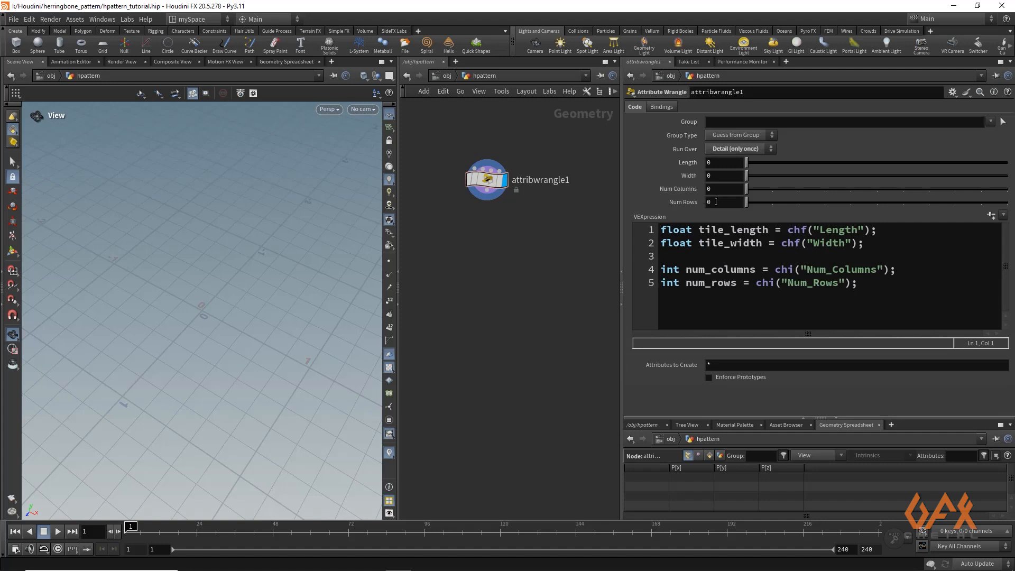
left_click(712, 163)
type("1.3")
left_click(718, 176)
type(".2")
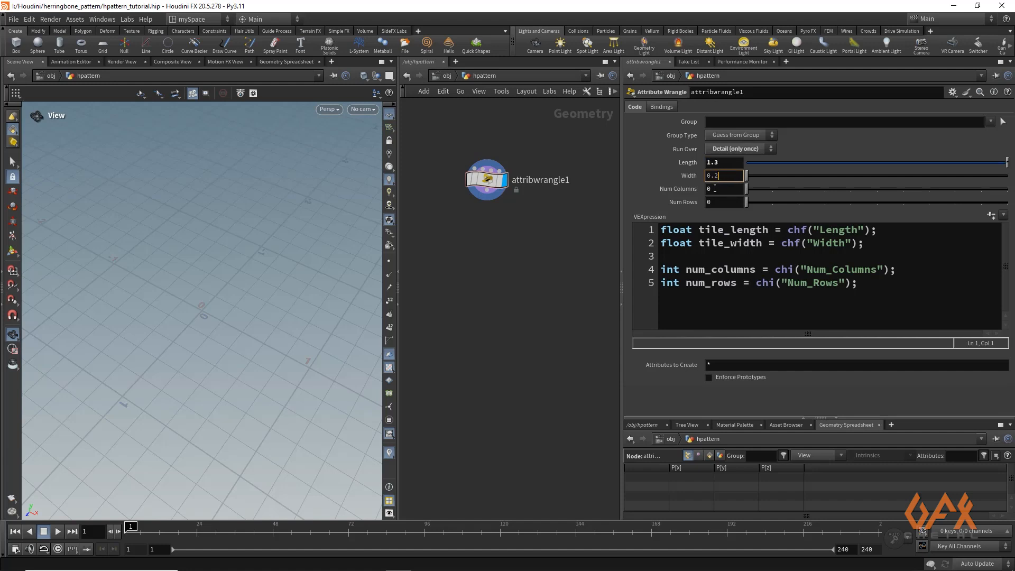
Set both Num Columns and Num Rows of the wrangle to 10.
key("Tab")
type("1")
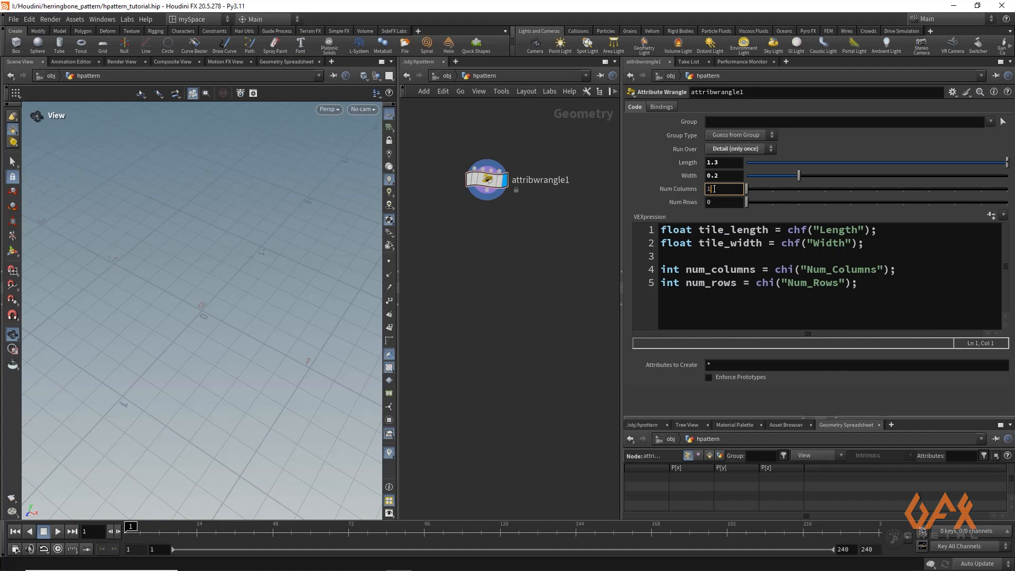
type("0")
key("Tab")
type("10")
key("Return")
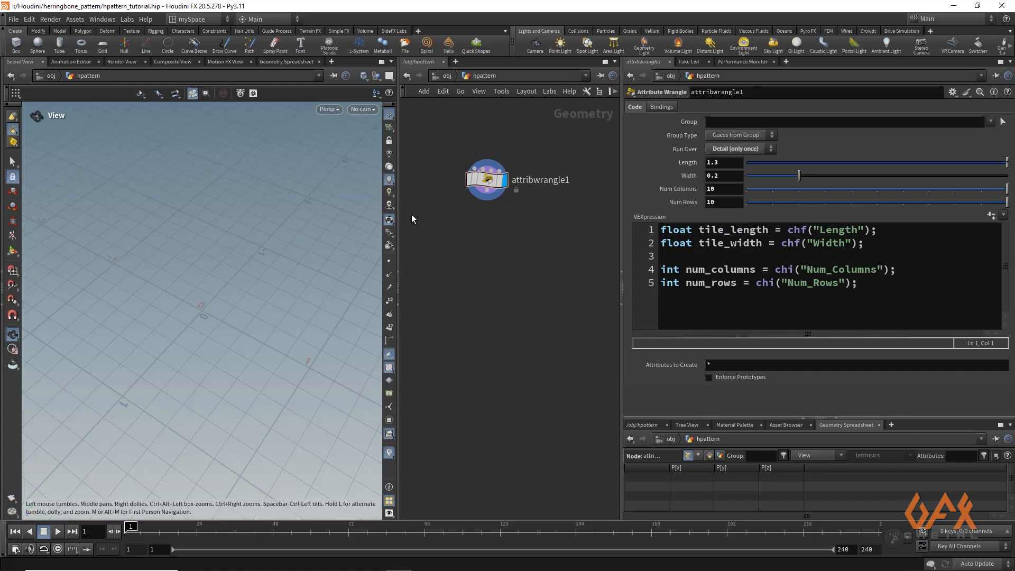
Switch the viewport to the top view and add a Grid node beside the attribute wrangle.
left_click_drag(400, 212, 422, 212)
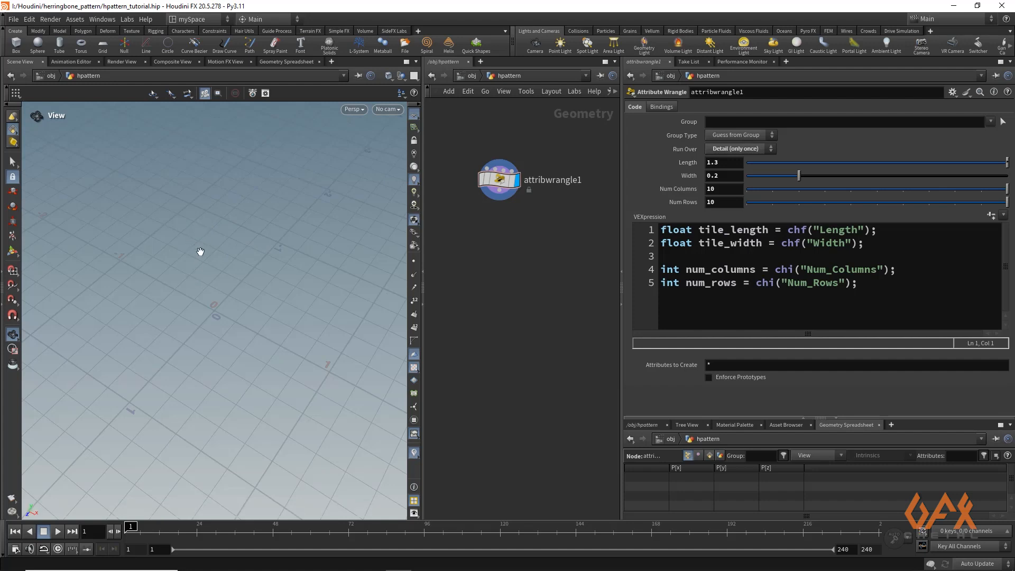
key("space+2")
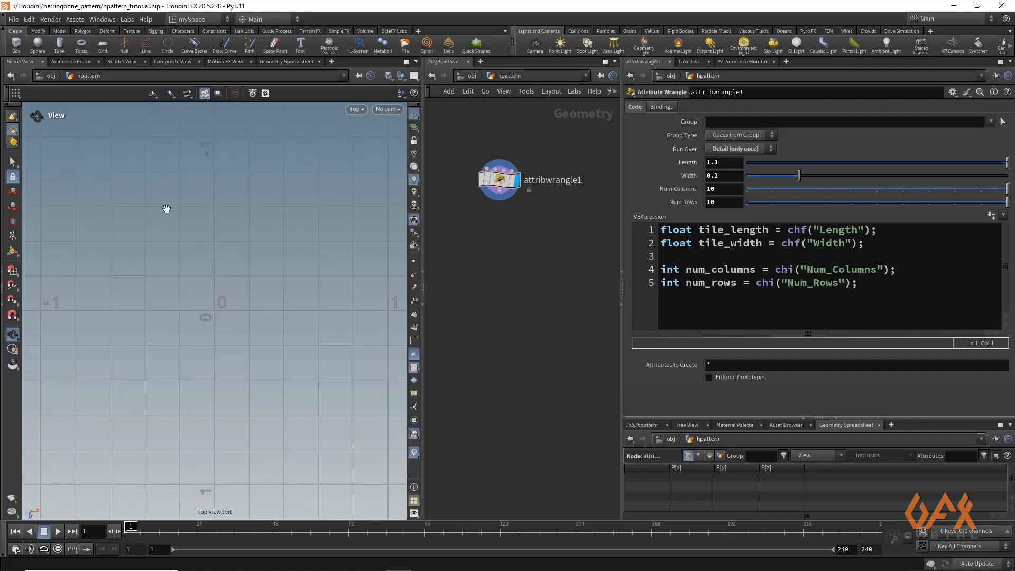
mouse_move(498, 236)
middle_mouse_down()
mouse_move(544, 236)
mouse_move(505, 220)
middle_mouse_up()
key("Tab")
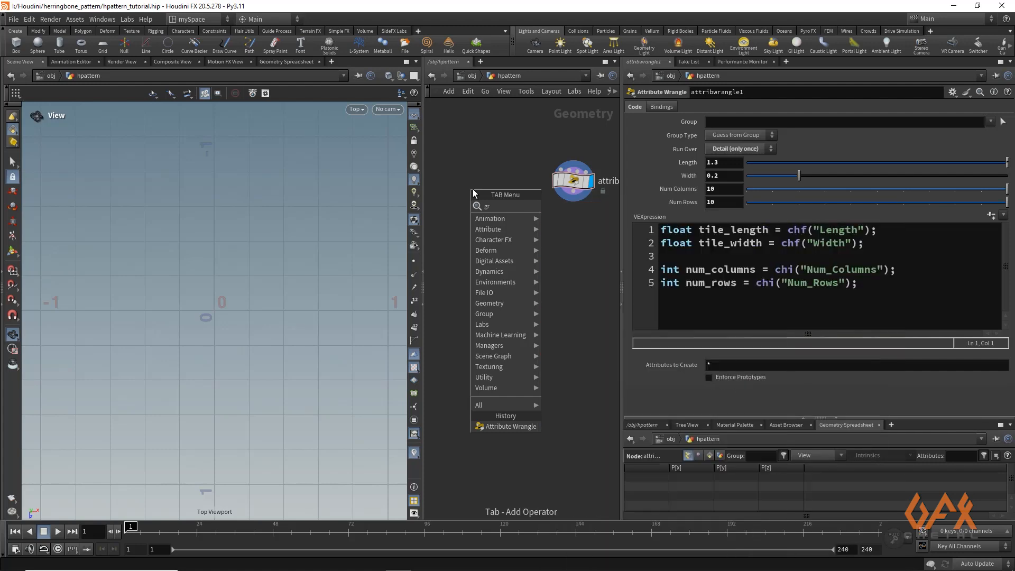
type("grid")
key("Return")
left_click(473, 189)
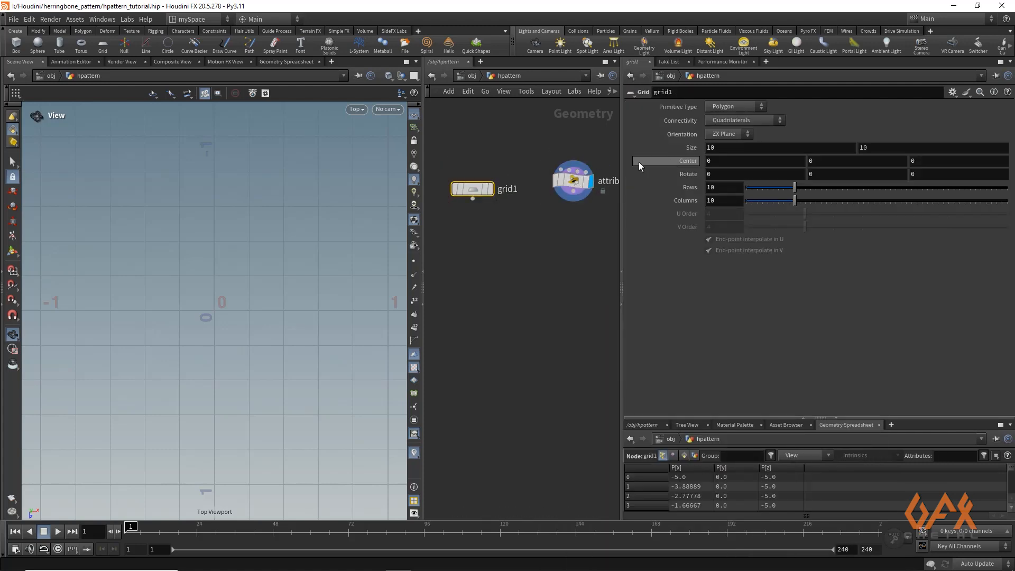
Copy the wrangle's Length parameter and paste it as a relative reference into the grid's first Size value.
left_click(599, 182)
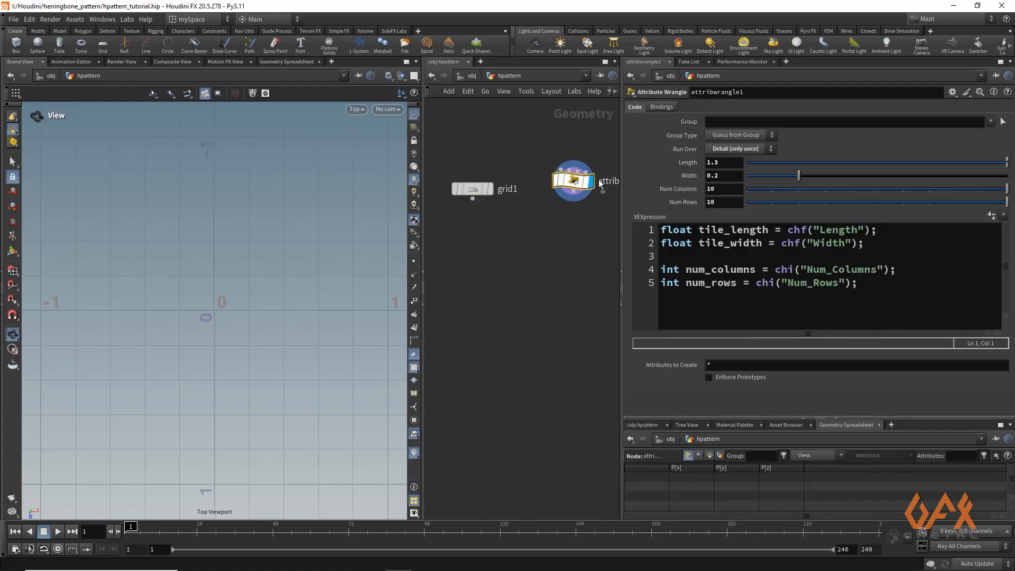
right_click(724, 163)
left_click(735, 238)
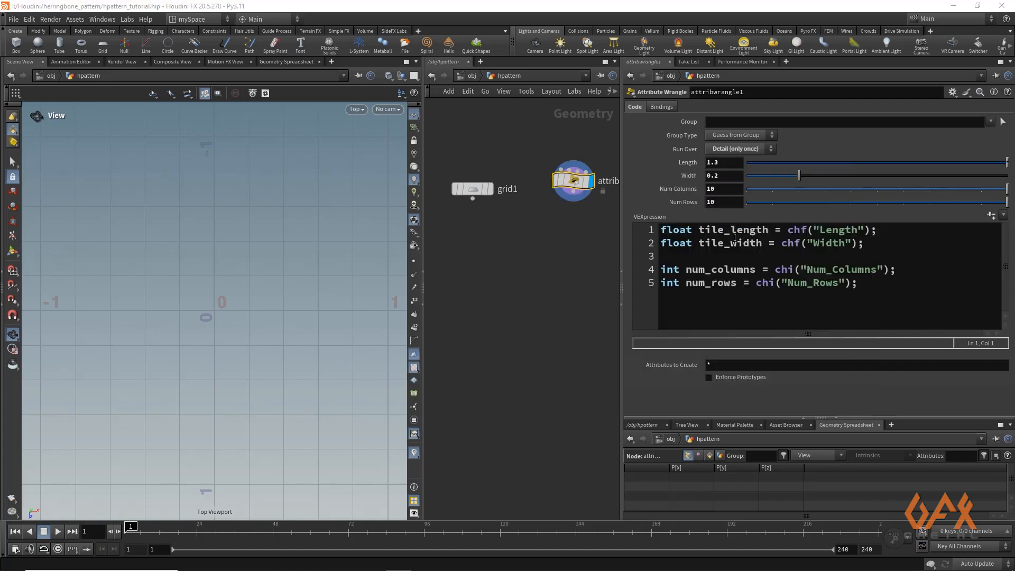
left_click(472, 189)
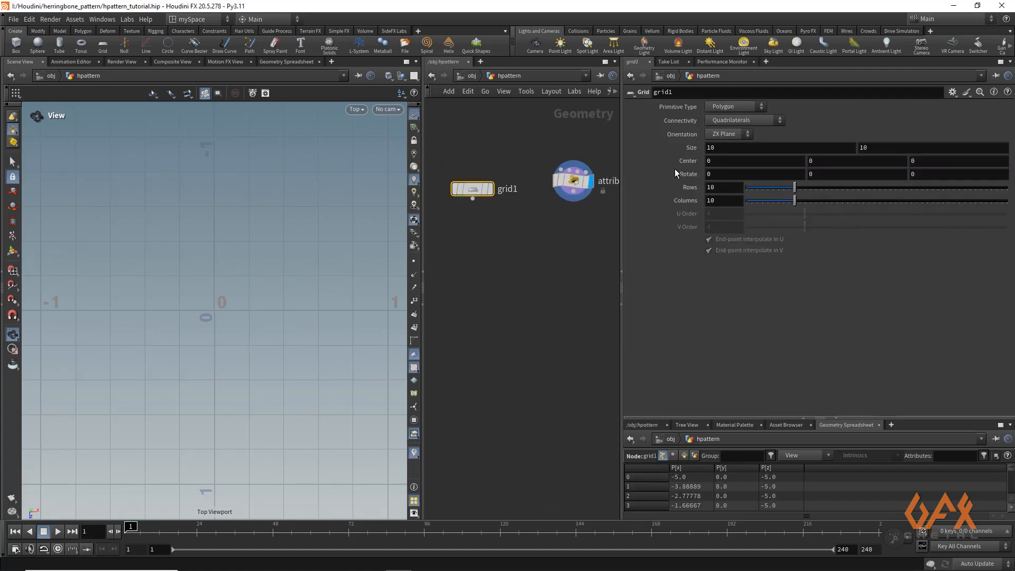
right_click(718, 148)
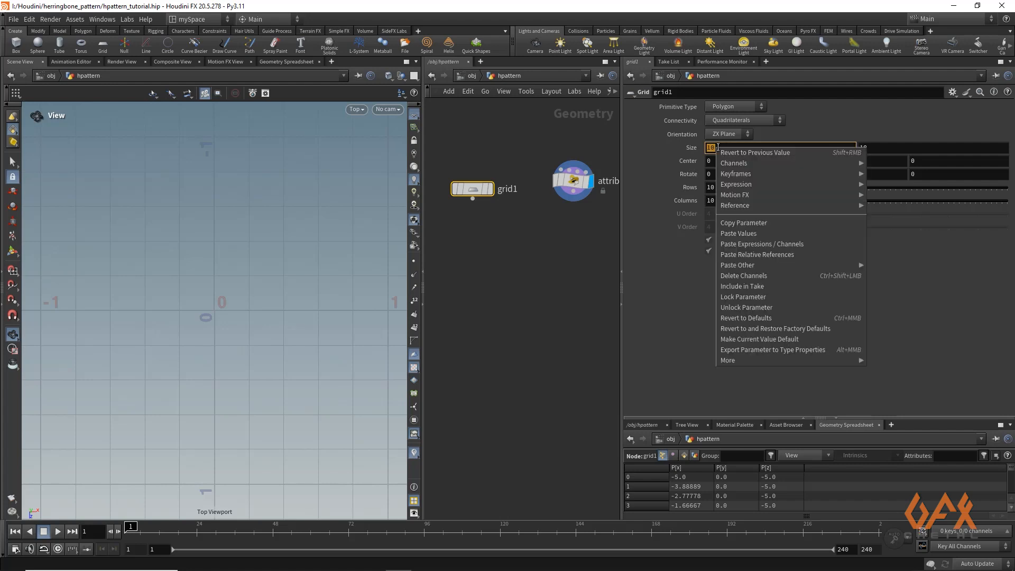
left_click(751, 255)
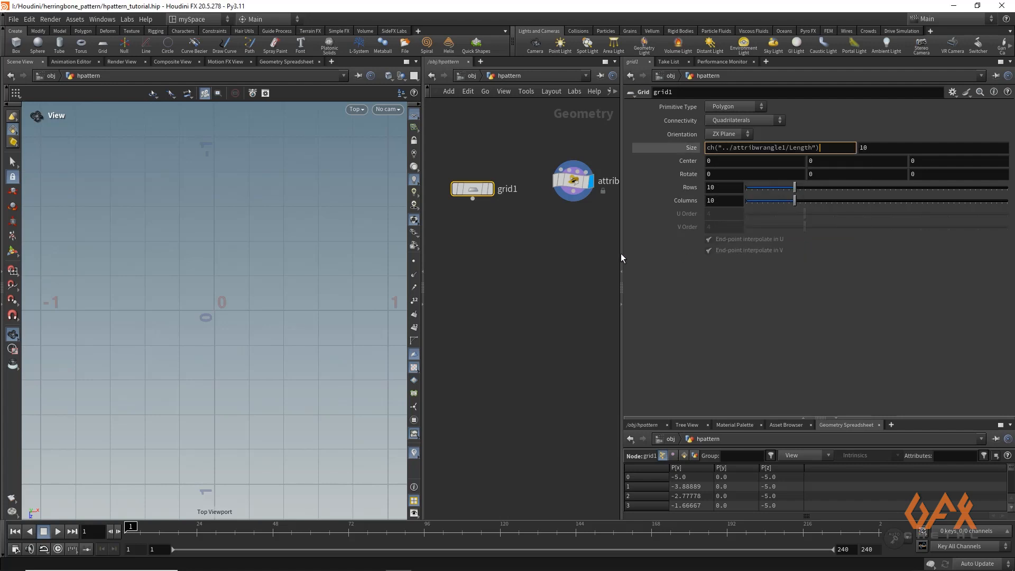
Copy the wrangle's Width parameter and paste it as a relative reference into the grid's second Size value.
left_click(575, 181)
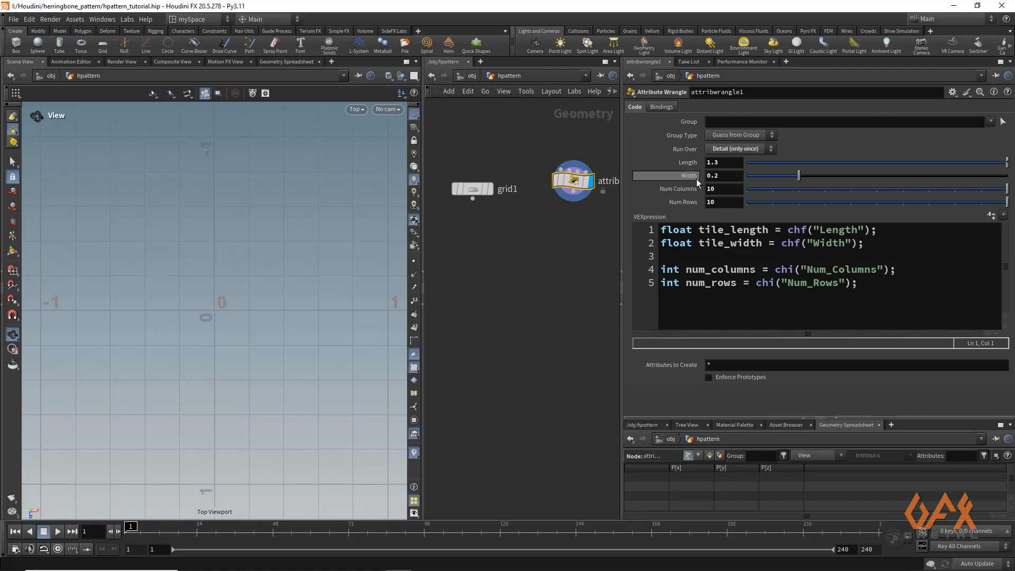
right_click(692, 177)
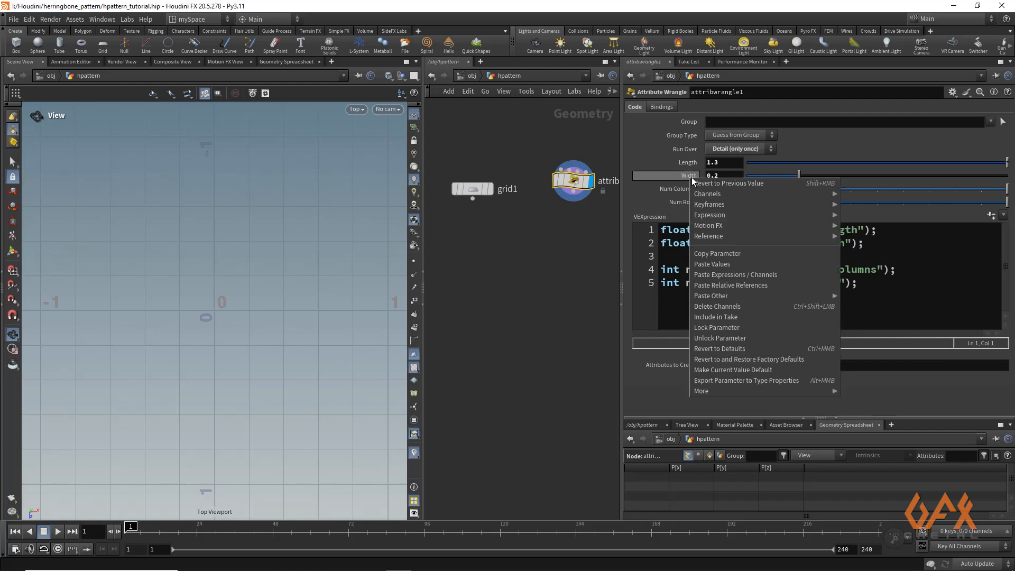
left_click(712, 256)
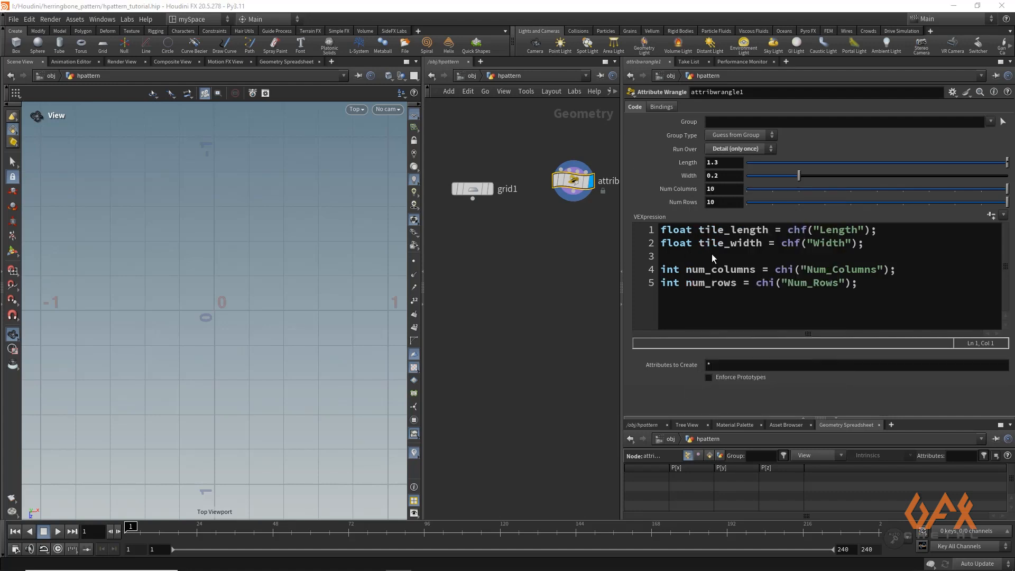
left_click(471, 188)
left_click(892, 149)
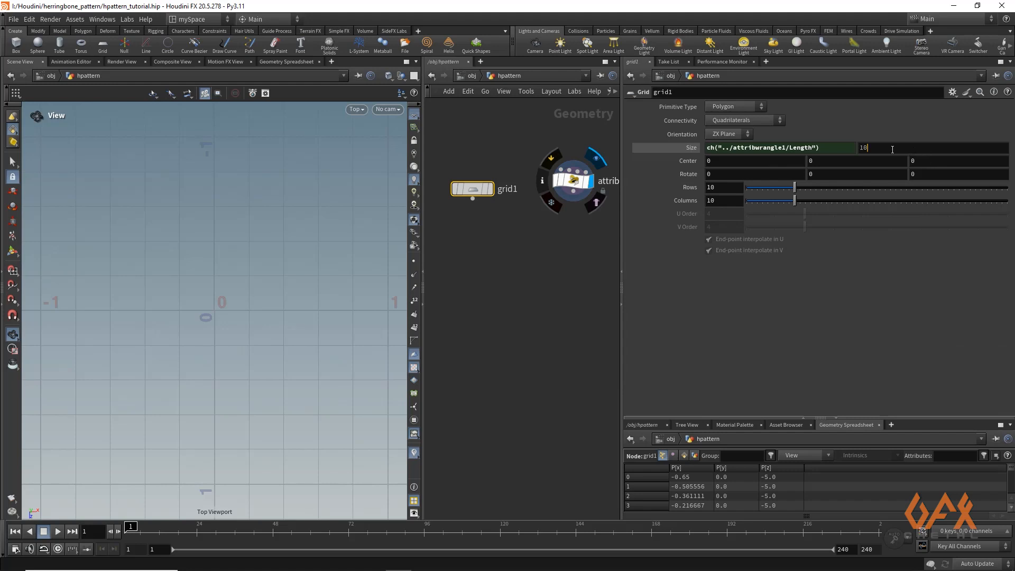
key("BackSpace")
key("BackSpace")
right_click(750, 151)
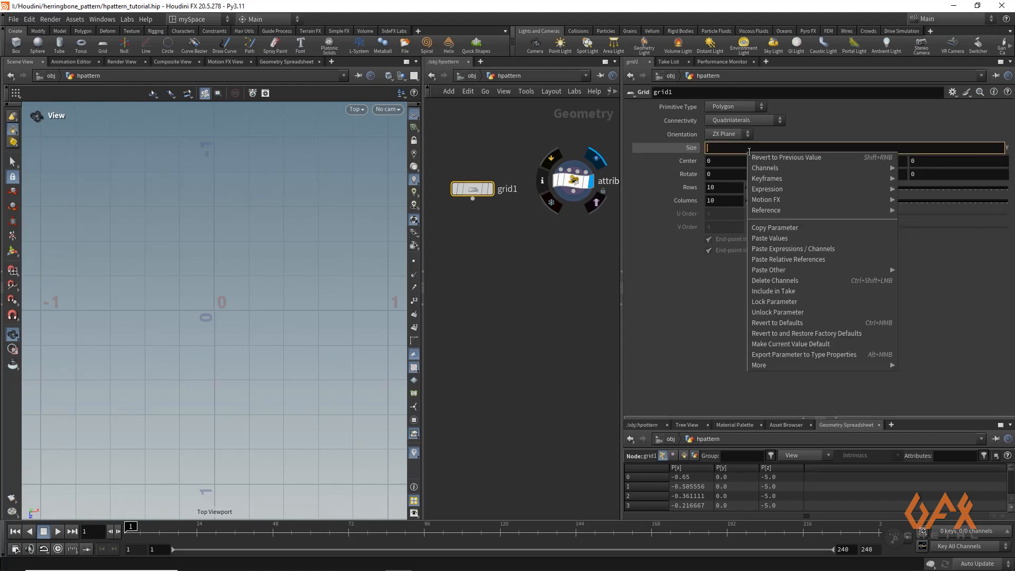
left_click(775, 258)
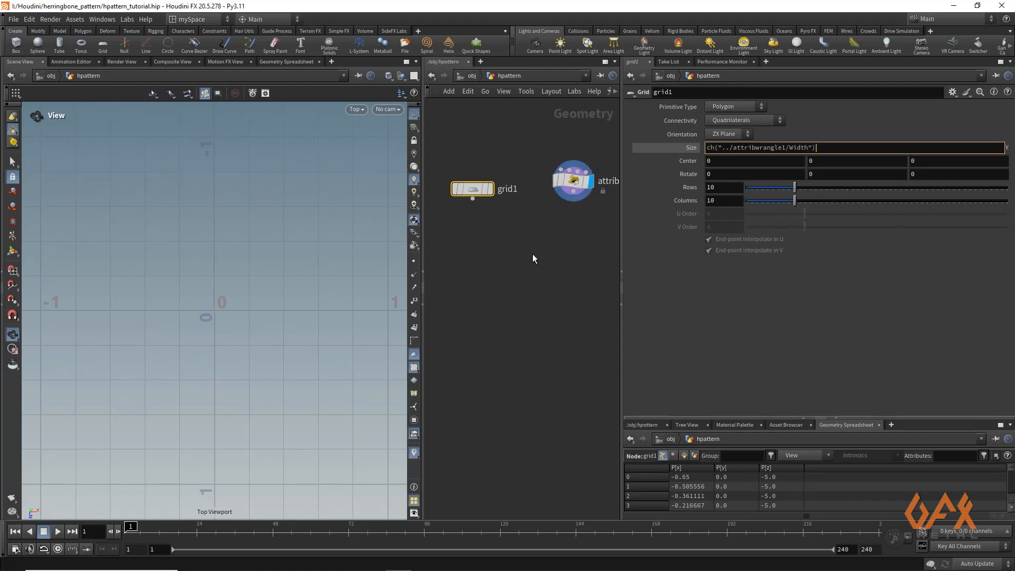
Turn on the grid's template display and set both its Rows and Columns to 2.
left_click(488, 189)
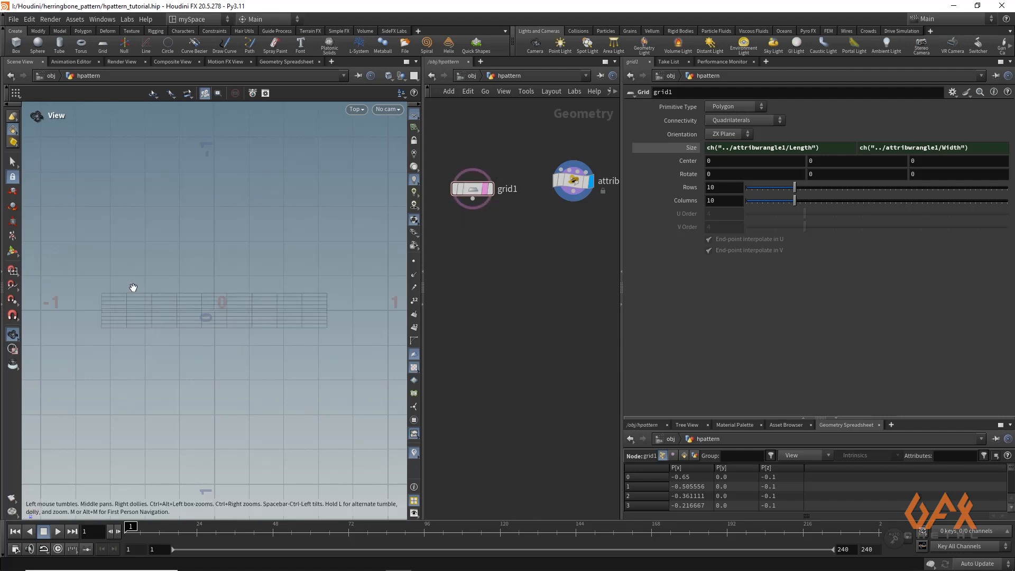
double_click(718, 187)
type("2")
key("Return")
double_click(718, 200)
type("2")
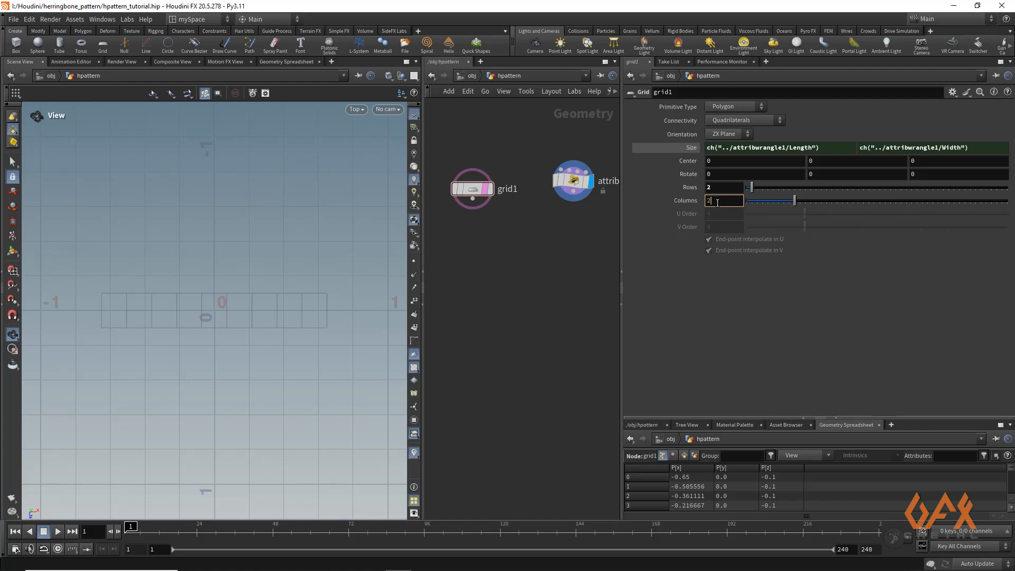
key("Return")
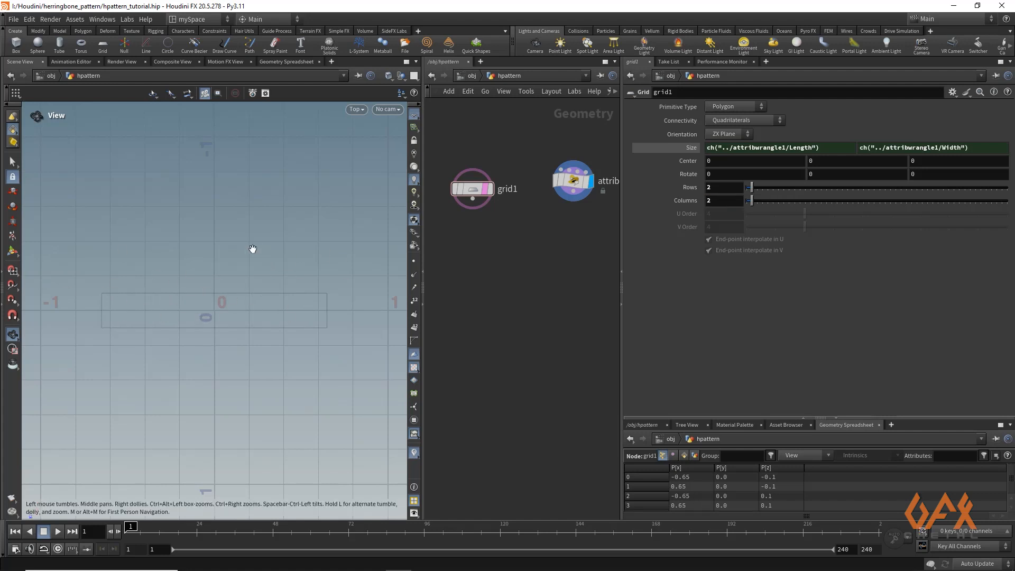
Select the attribute wrangle and turn off the grid's template display.
middle_click_drag(553, 215, 526, 220)
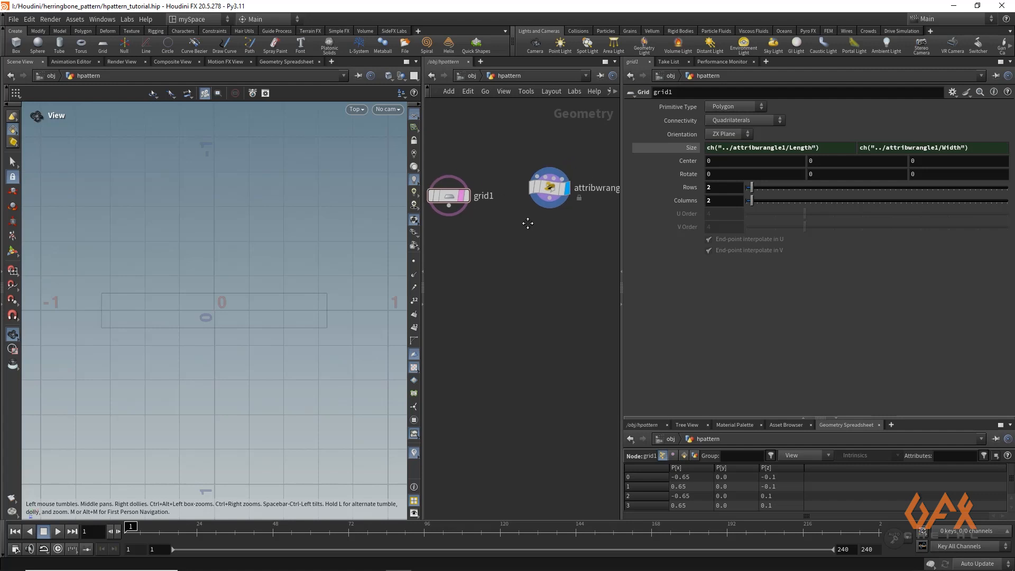
left_click(549, 188)
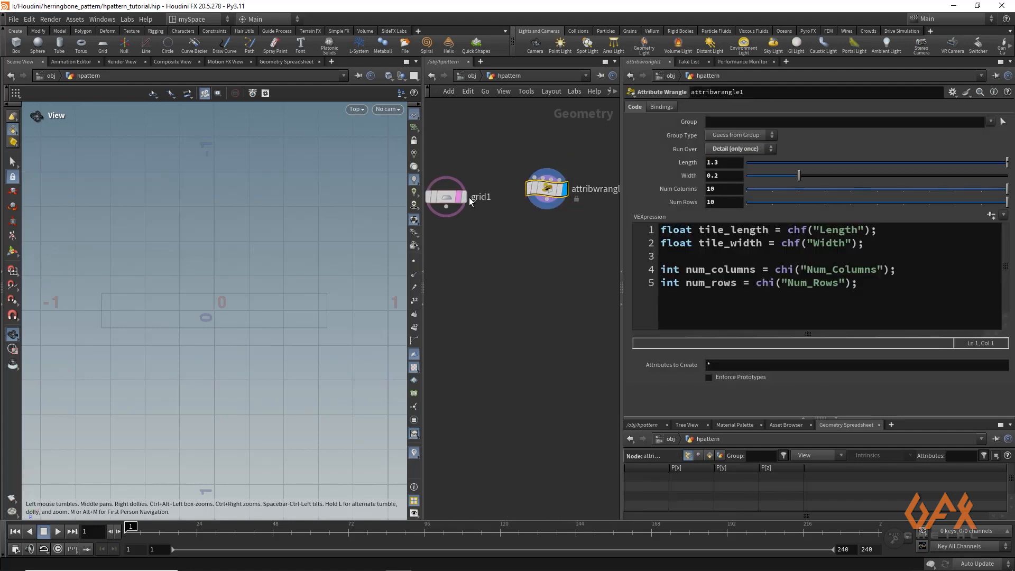
mouse_move(468, 197)
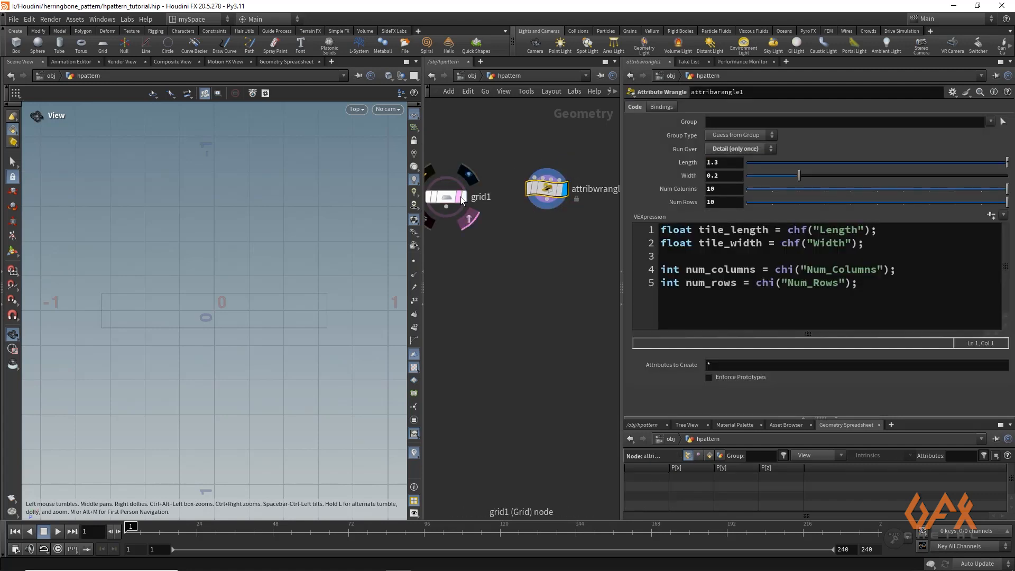
Add the line float angle = PI/4; to the wrangle code below num_rows, separated by a blank line.
left_click(867, 286)
key("Return")
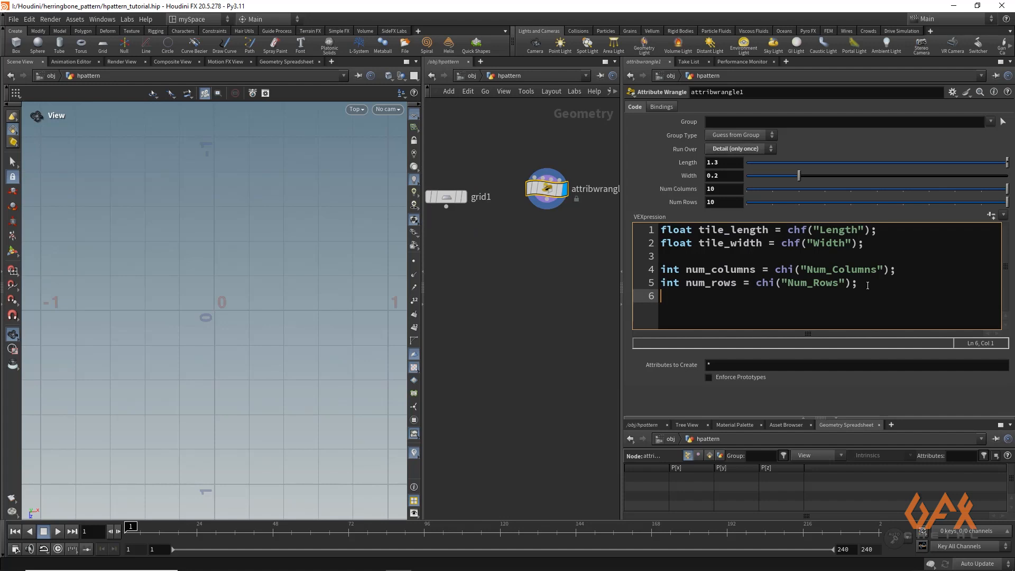
key("Return")
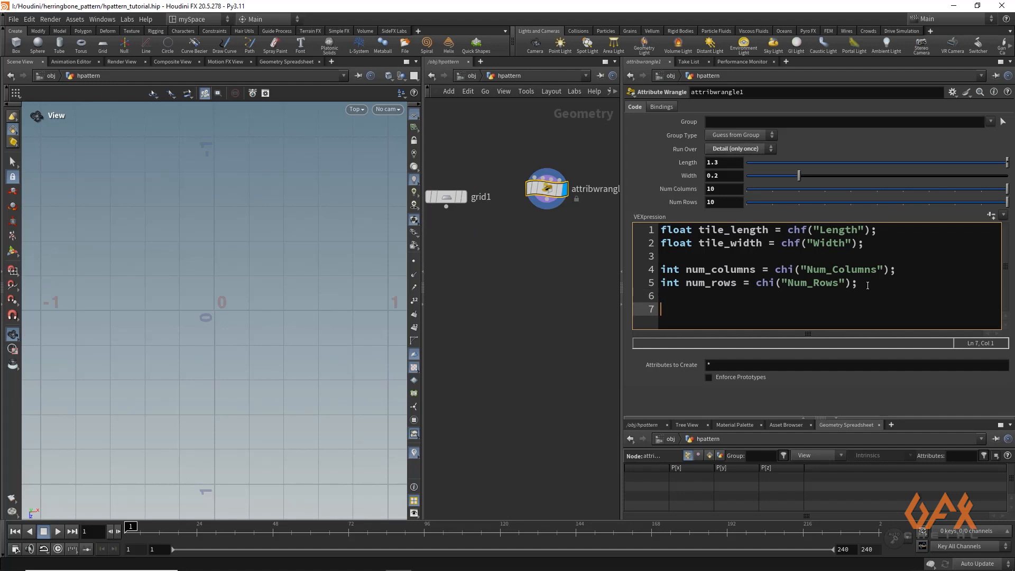
type("floa")
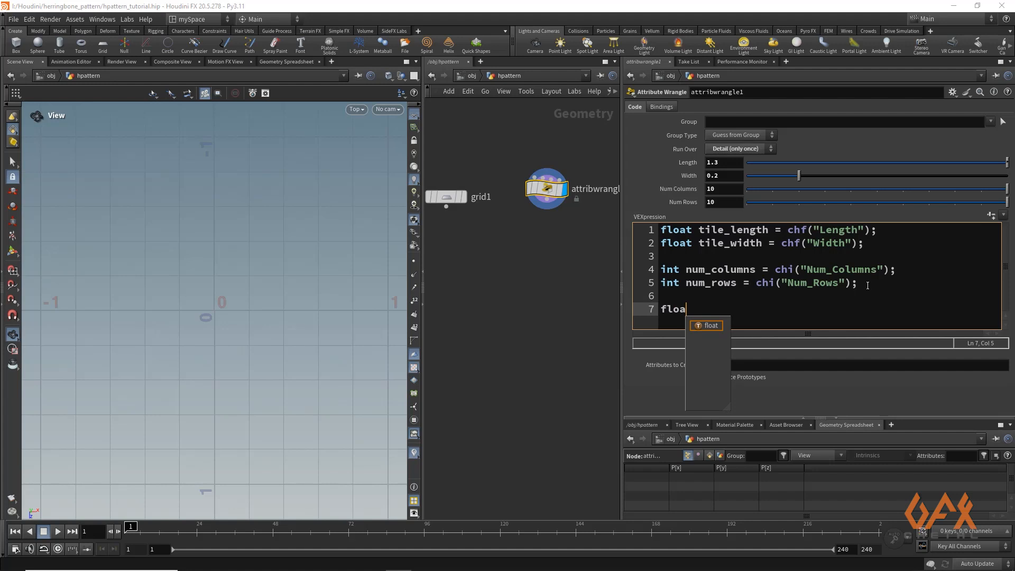
type("t")
type("ang")
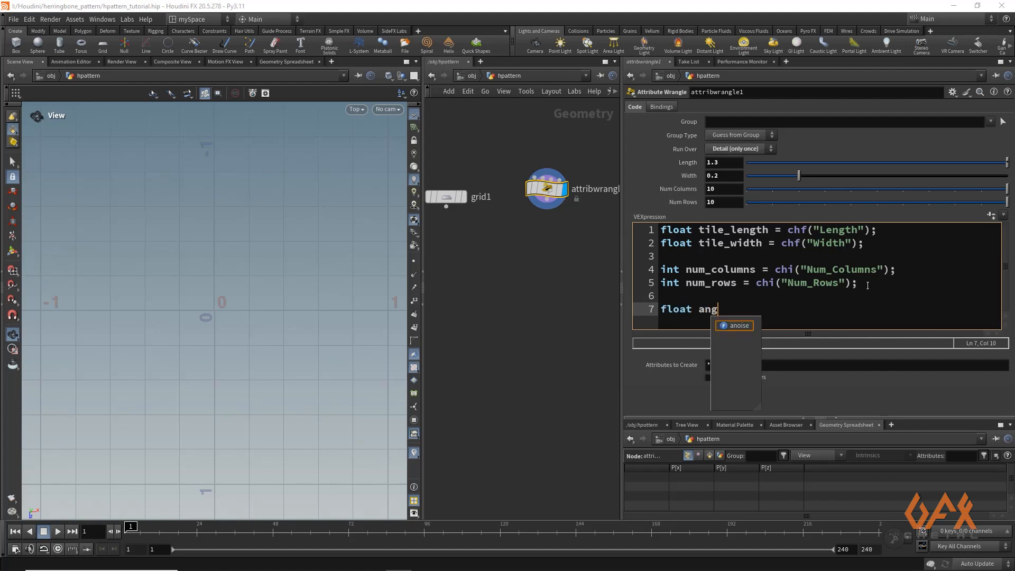
type("le =")
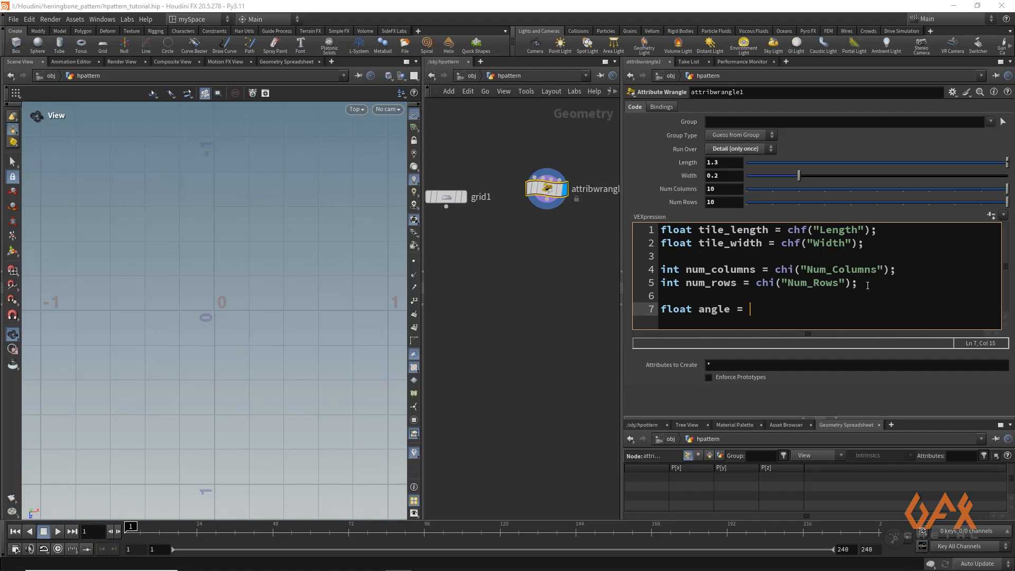
type("PI/4")
type(";")
key("Return")
key("Return")
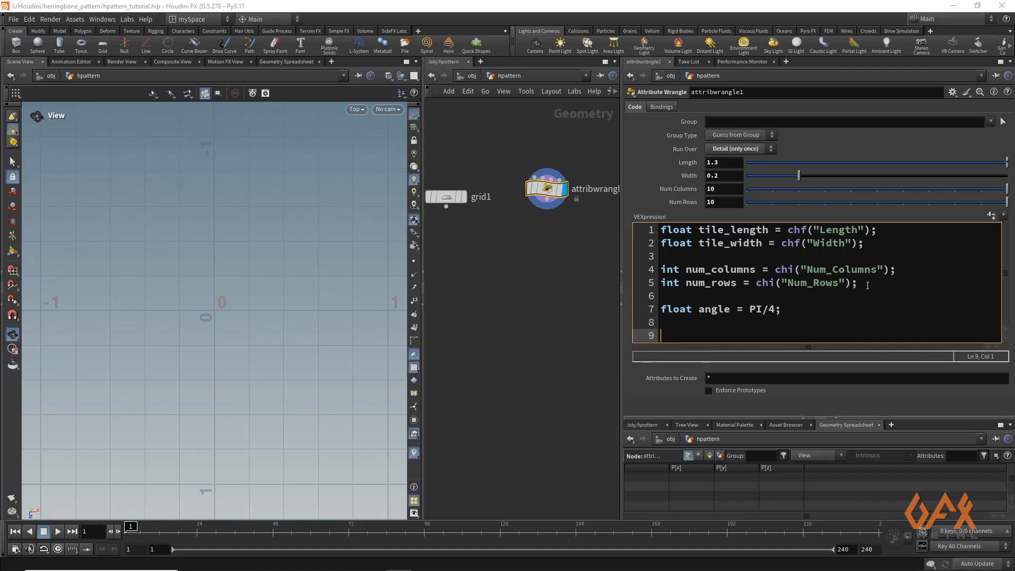
Add the line float vertical_spacing = tile_width/sin(angle); to the wrangle code below the angle declaration.
type("floa")
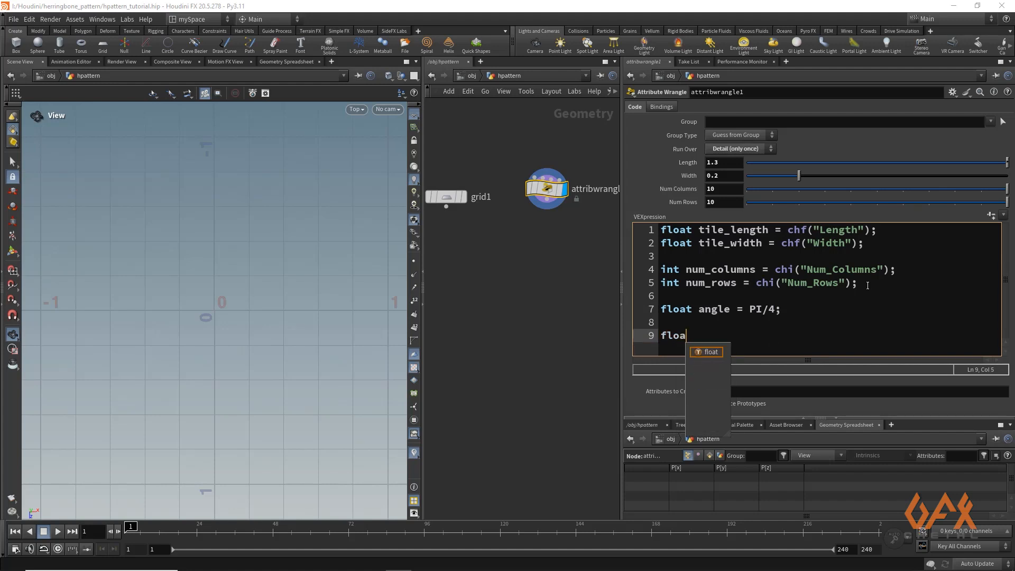
type("t")
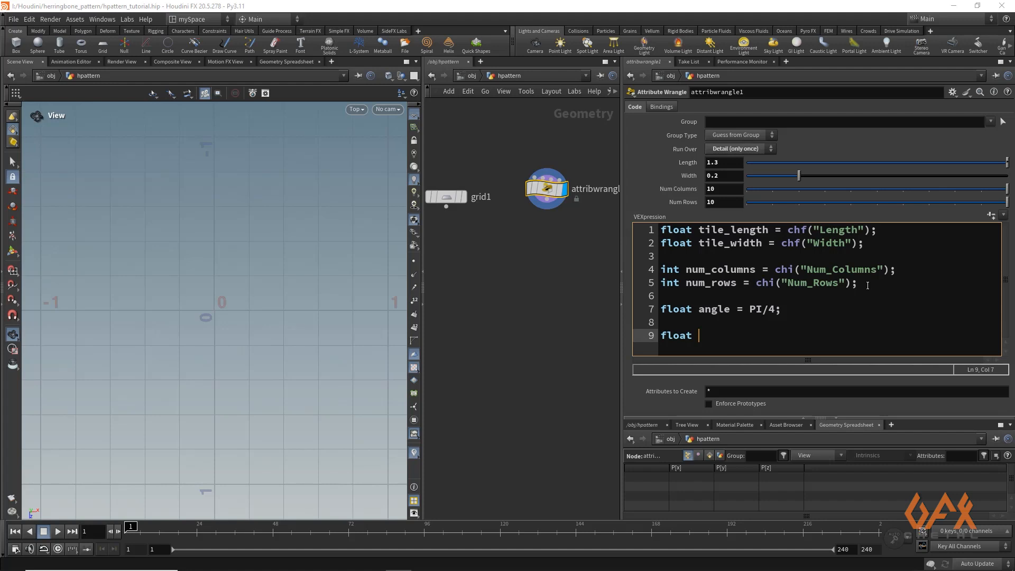
type("vertic")
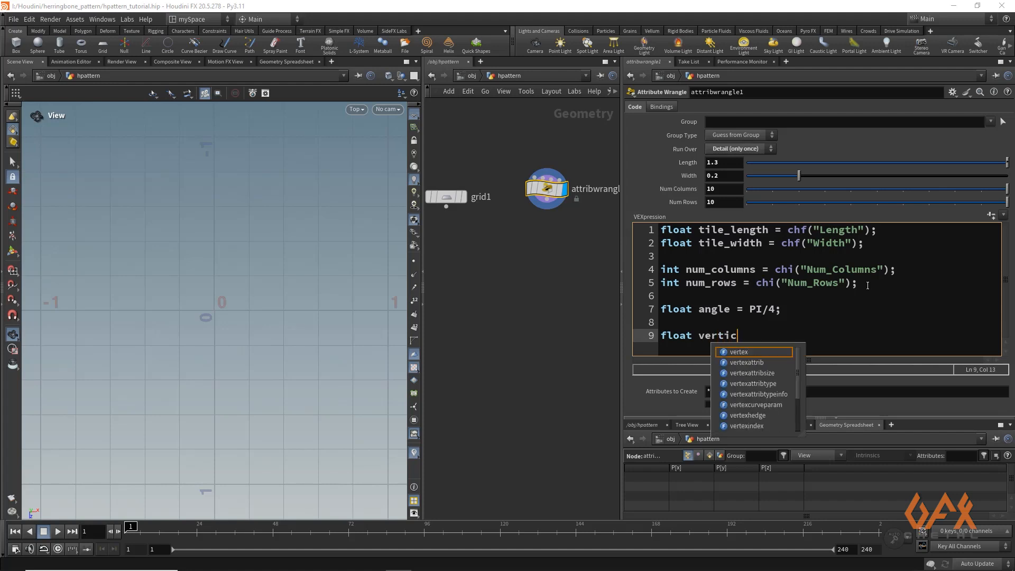
type("al_")
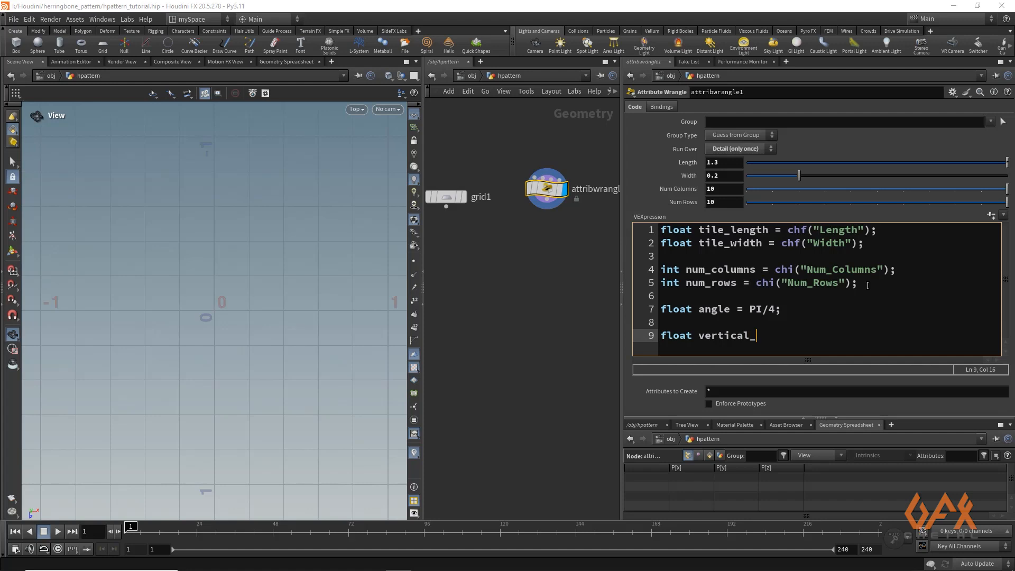
type("spacing")
type(" = ")
type("t")
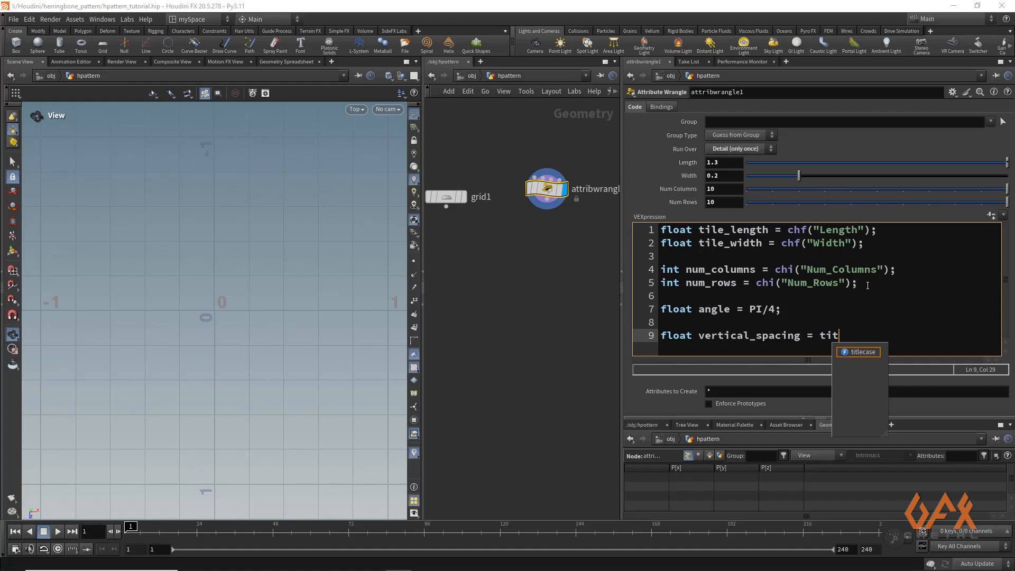
key("BackSpace")
type("le_")
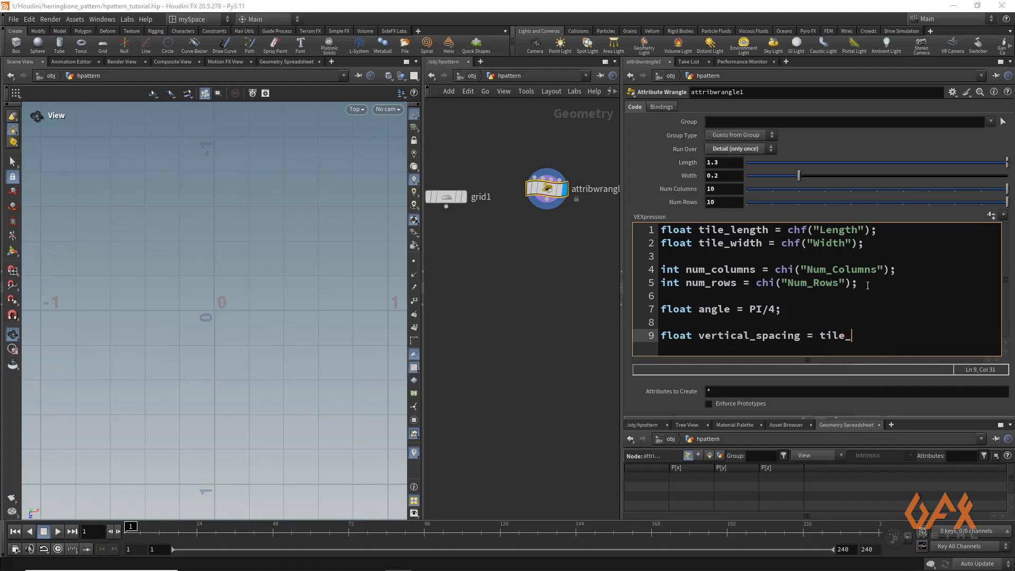
type("width/sin")
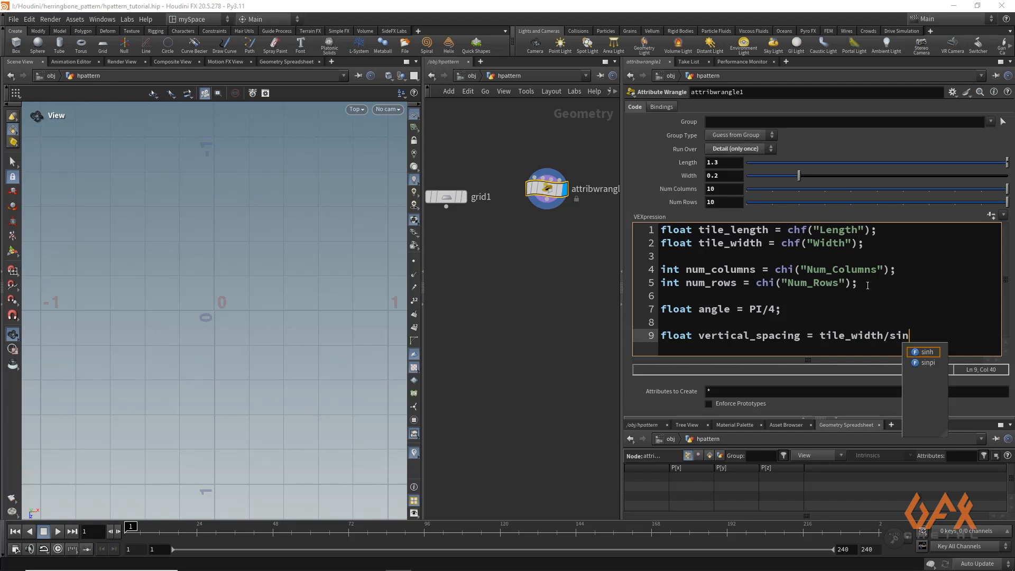
type("(angle")
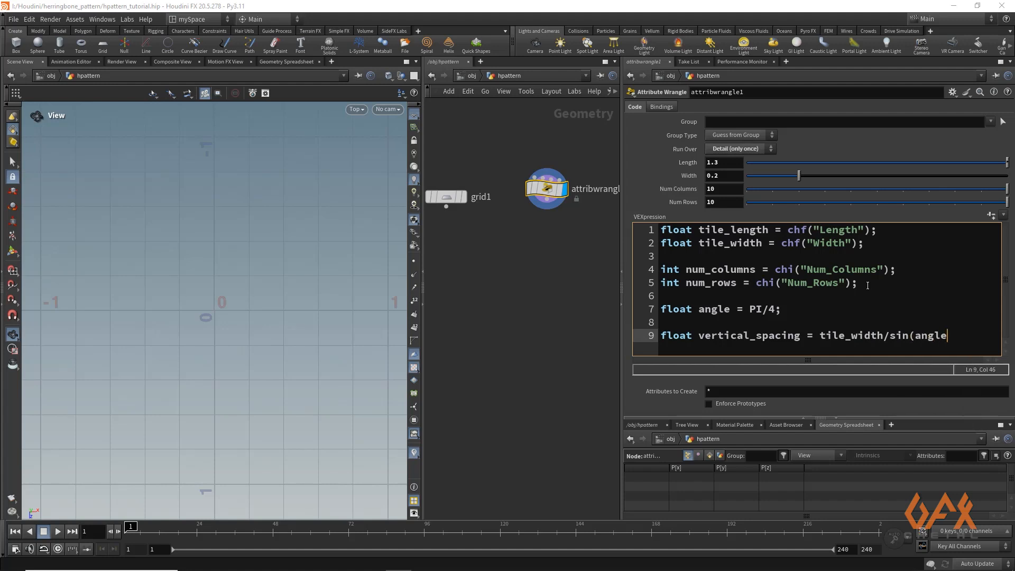
type(");")
key("Return")
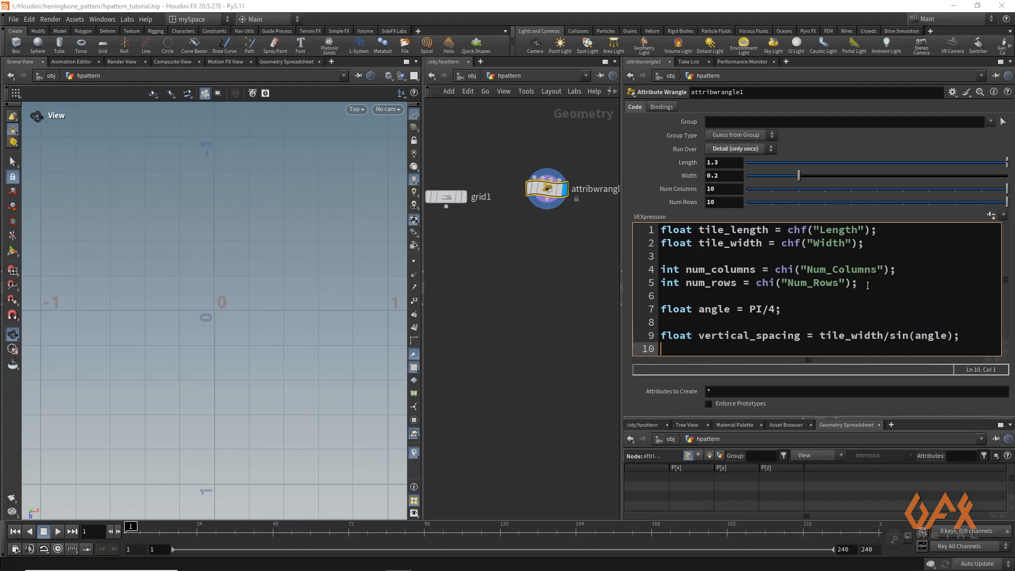
Add the line float horizontal_spacing = (tile_length*0.5)/sin(angle); to the wrangle code, followed by a blank line.
type("float ")
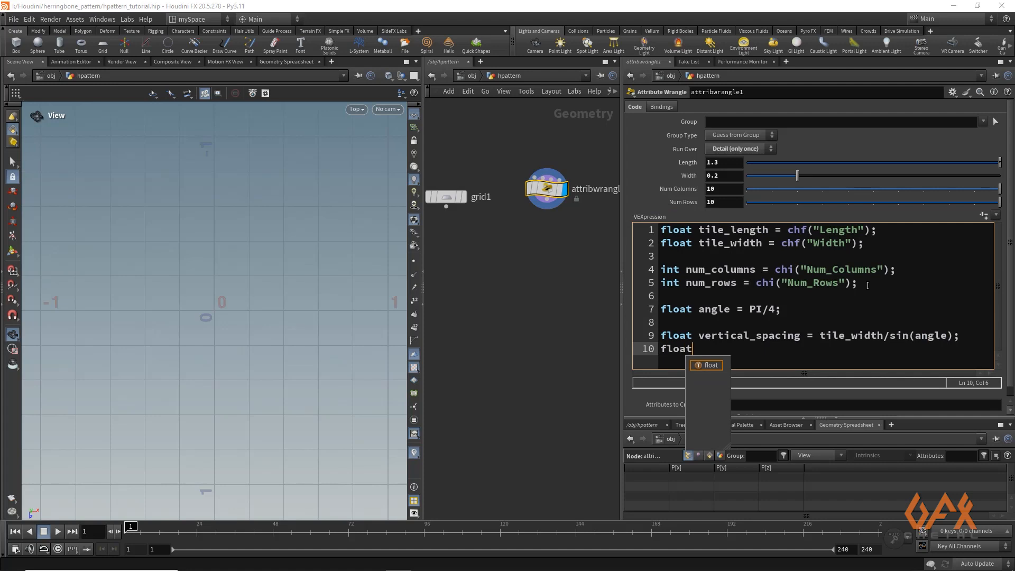
type("ho")
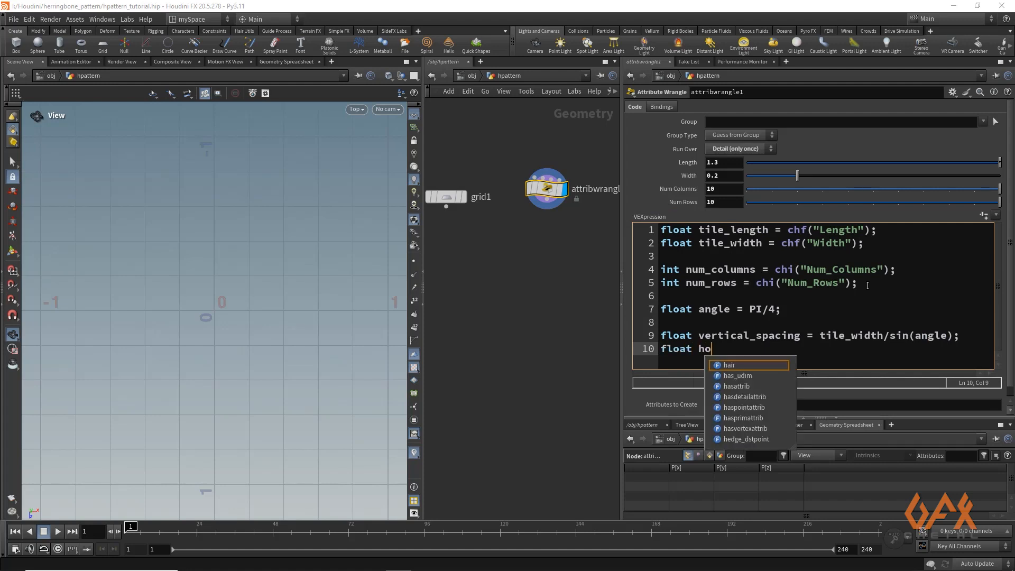
type("rizontal_")
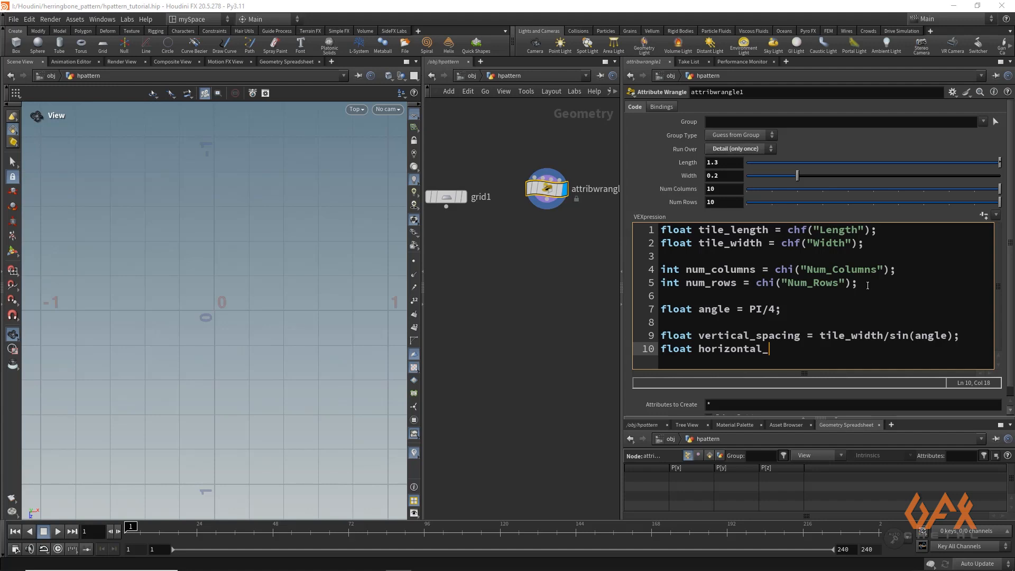
type("spacing ")
type("= ")
type("(")
type("tile")
type("_")
type("l")
type("eng")
type("t")
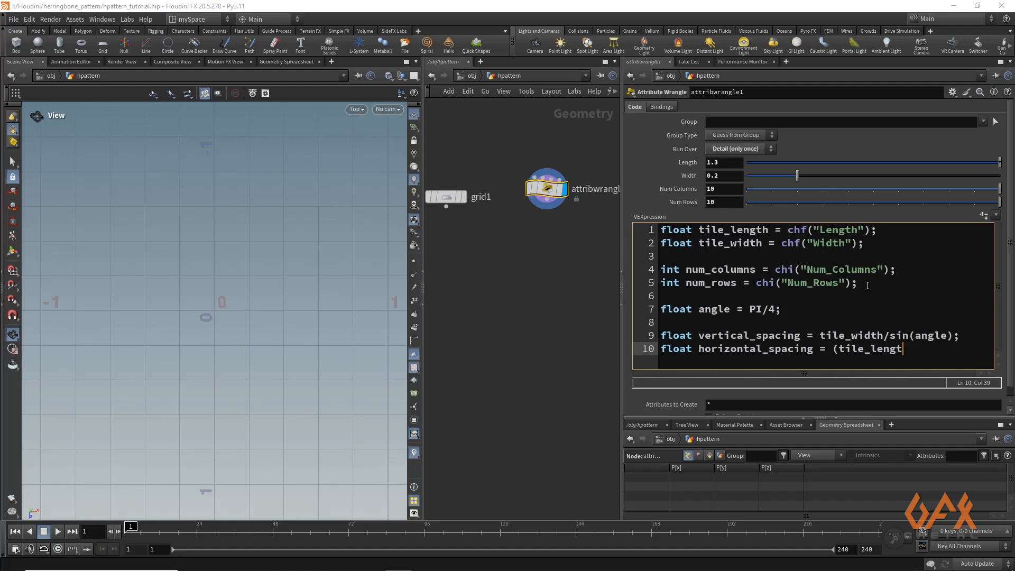
type("h*0.5)/sin")
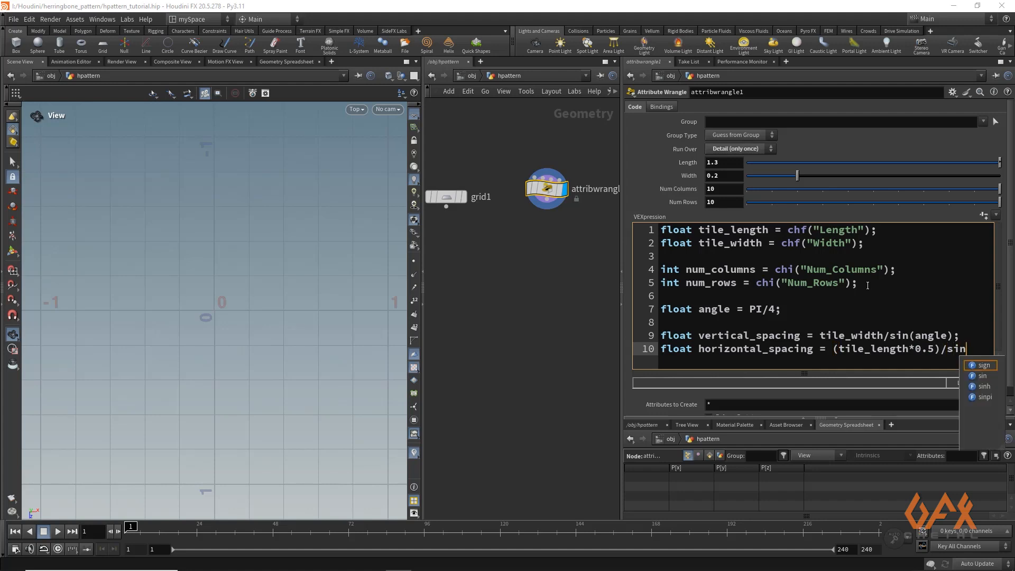
type("(angle")
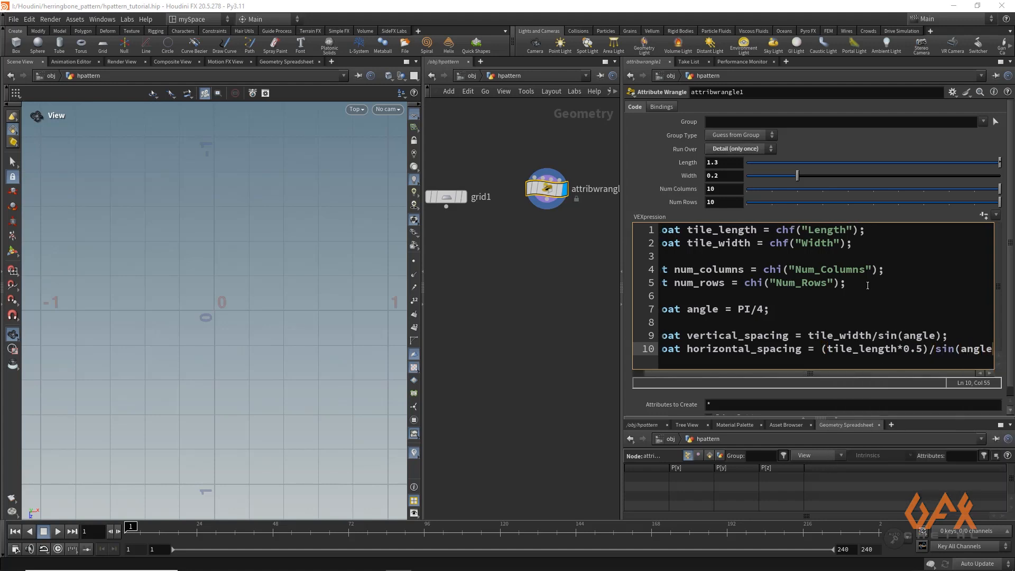
type(");")
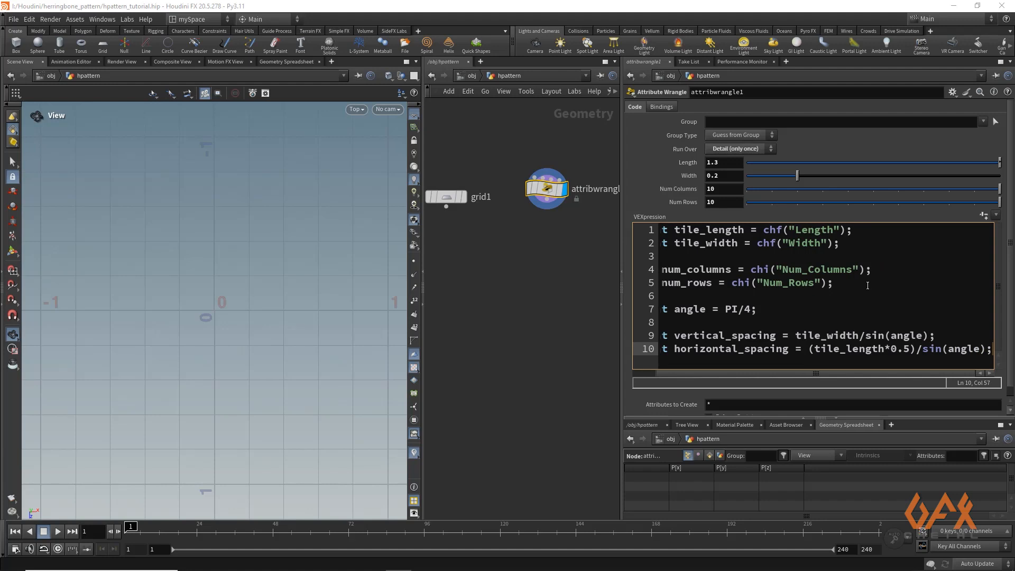
key("Return")
key("Return")
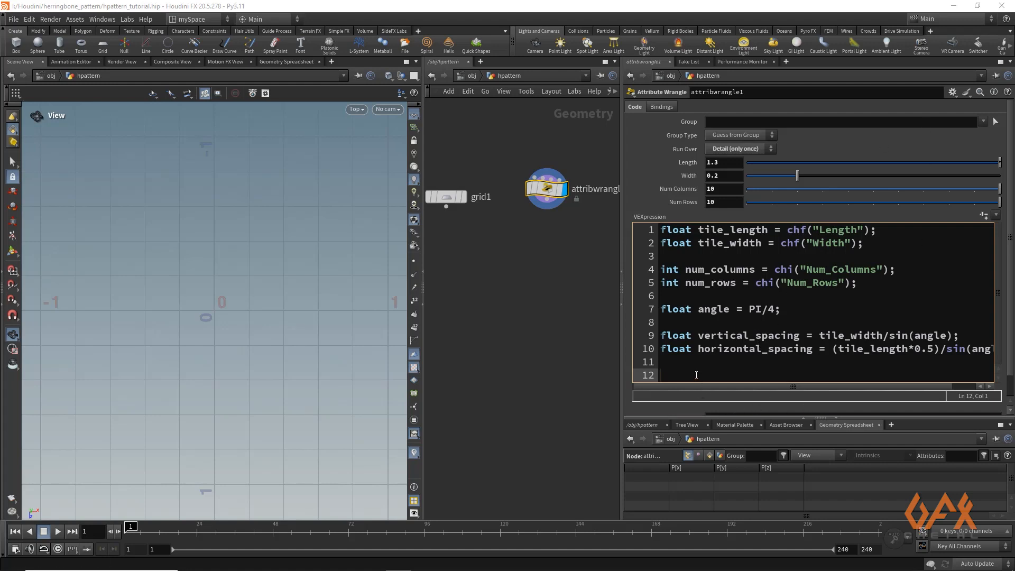
Begin a vector declaration on the empty line below the spacing lines of the wrangle code.
type("vector")
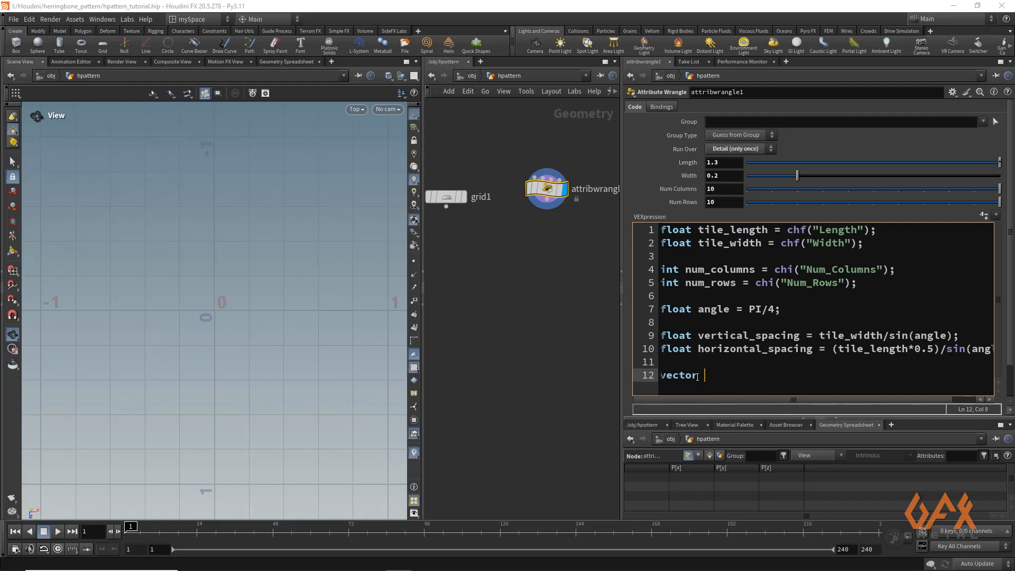
Check the end of the horizontal_spacing line in the wrangle code and return to the vector declaration.
key("Left")
key("Left")
key("Left")
key("Left")
key("Left")
key("Left")
key("Left")
key("Left")
key("Left")
key("Left")
key("Left")
key("Left")
key("Left")
key("Left")
key("Left")
key("Left")
key("Right")
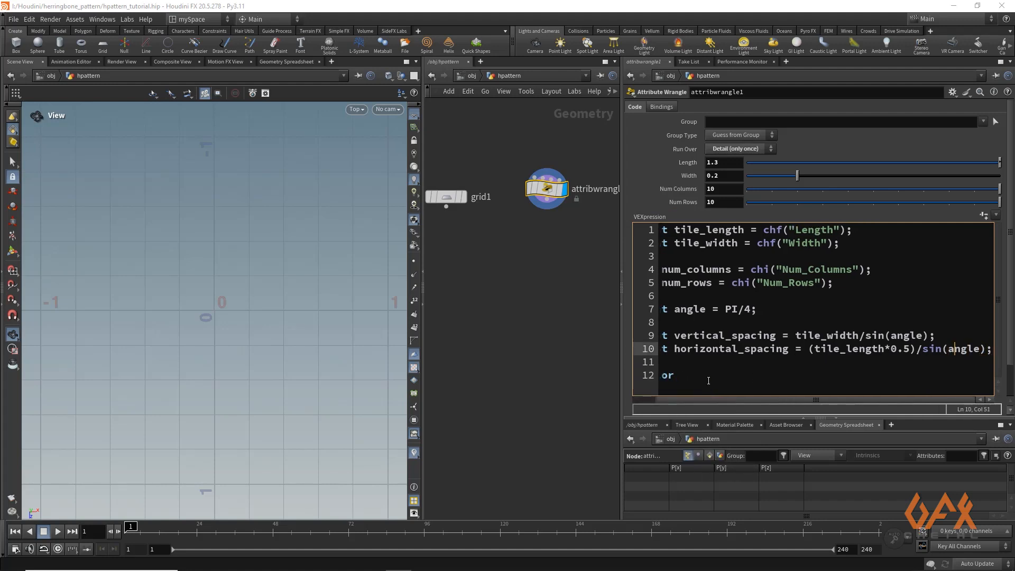
key("Right")
key("Right")
key("Right")
key("Right")
key("Right")
key("Right")
key("Right")
key("Right")
key("Right")
key("Right")
key("Right")
key("Right")
key("Right")
key("Right")
key("Right")
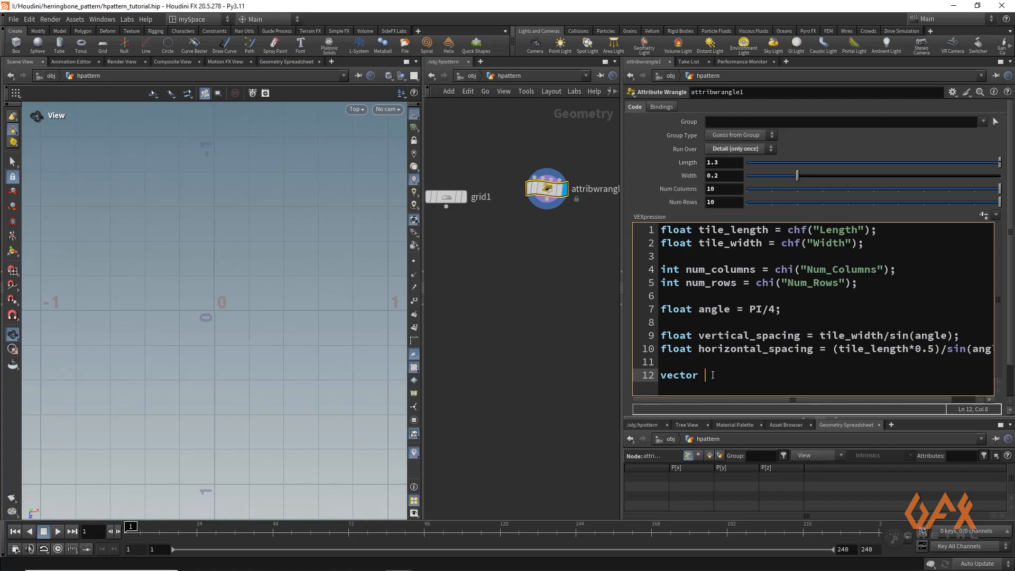
Complete the vector declaration with the variables position, normal; and leave a blank line below it.
type("po")
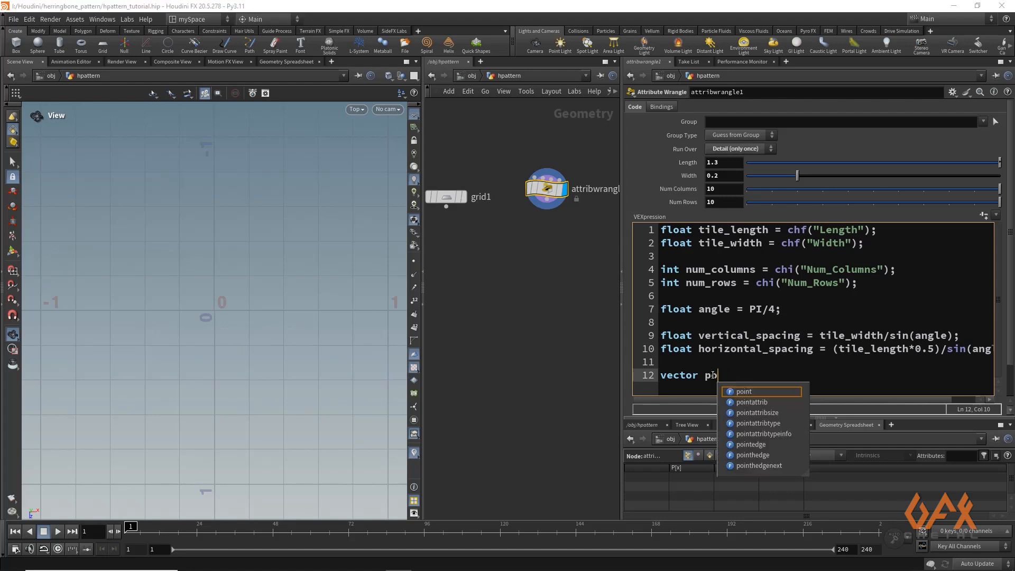
type("sition, ")
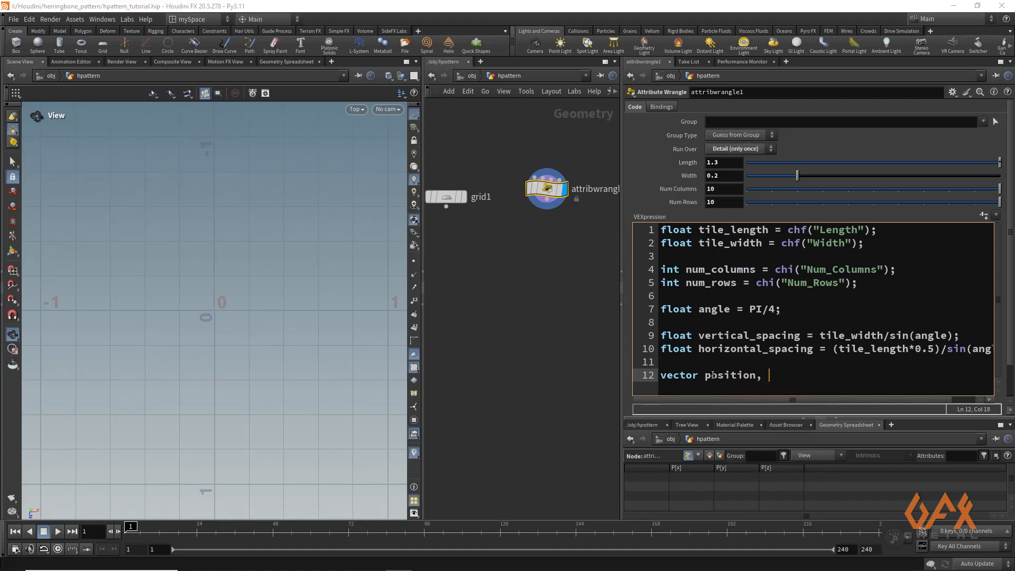
type("n")
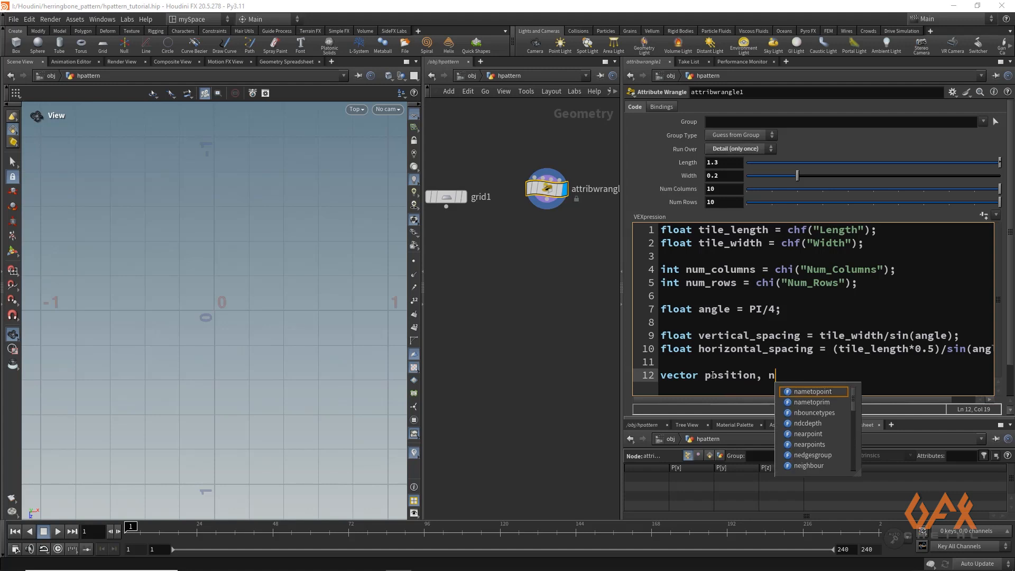
type("ormal")
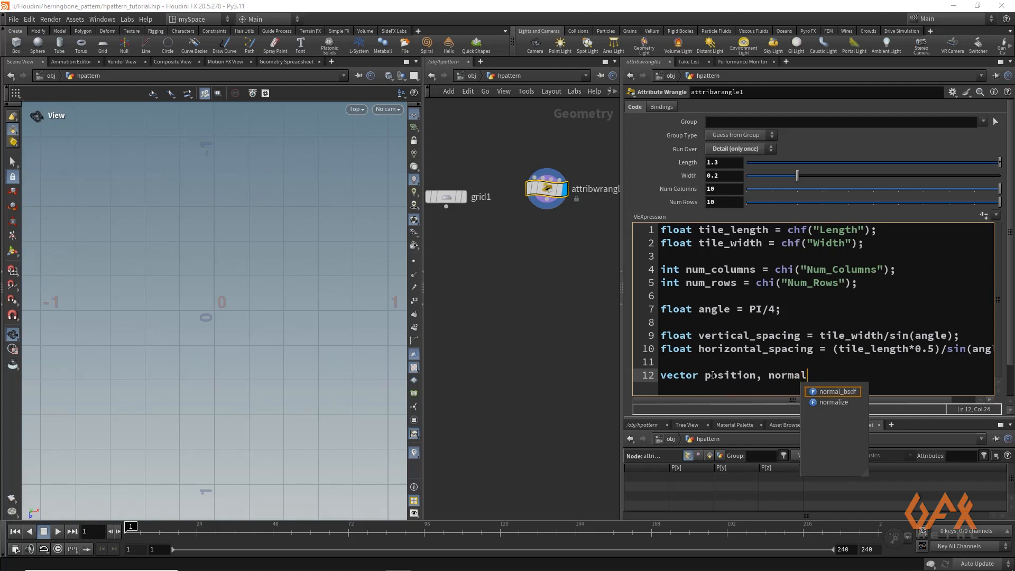
type(";")
key("Return")
key("Return")
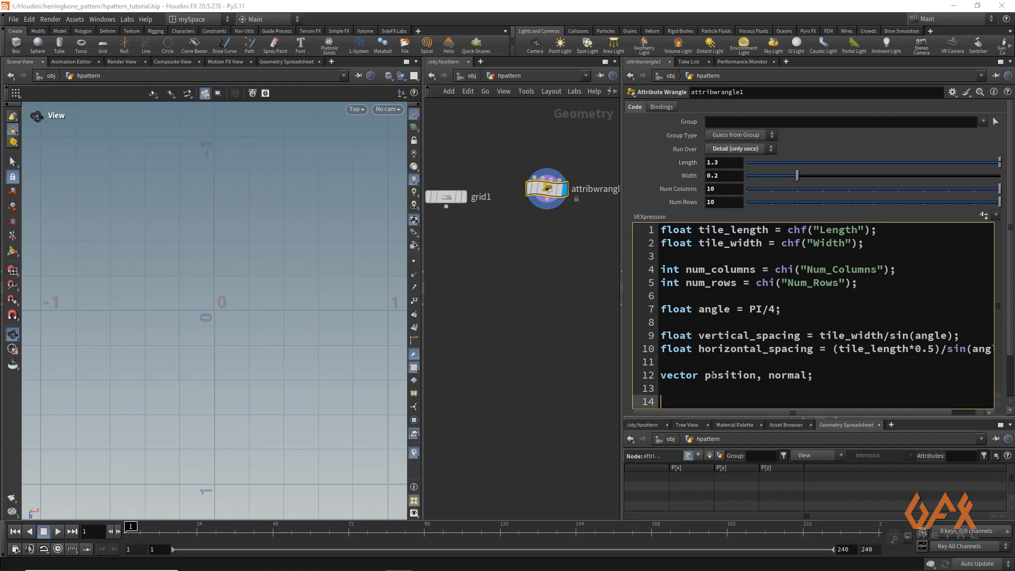
Add the row loop for(int row=0; row<num_rows;row++) with braces and an indented empty line inside.
type("for(")
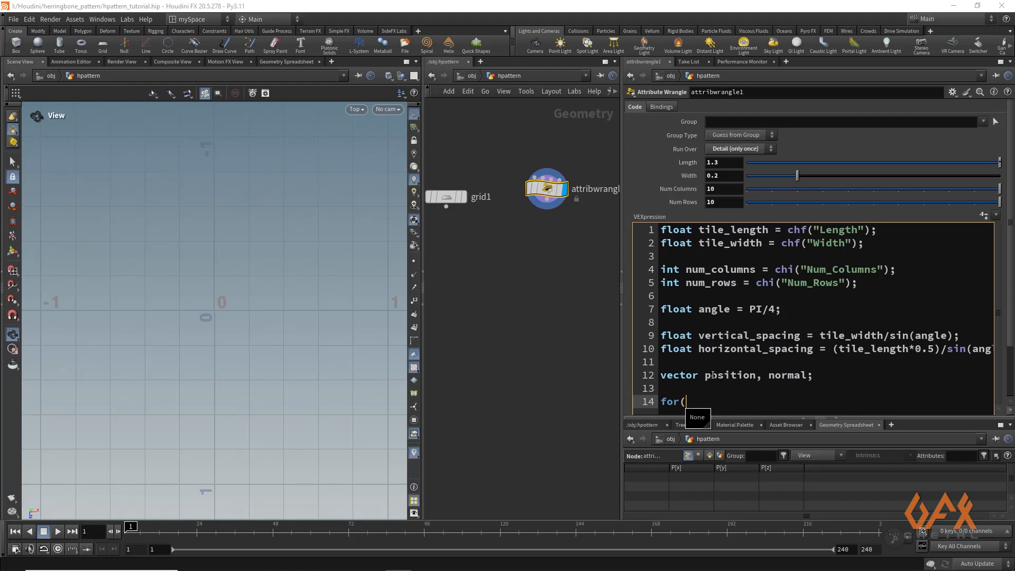
type("int ro")
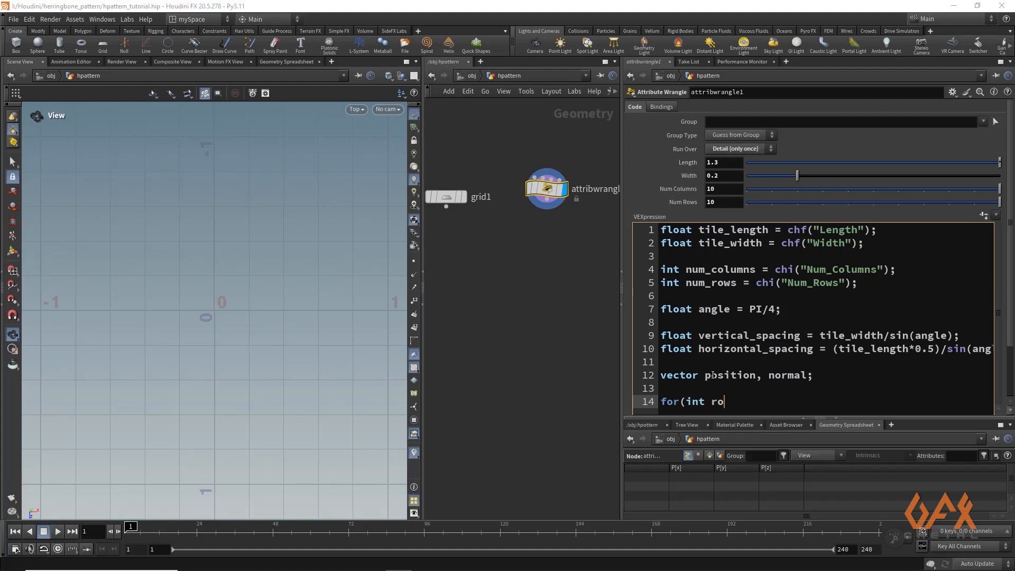
type("w=0; row<num_rows")
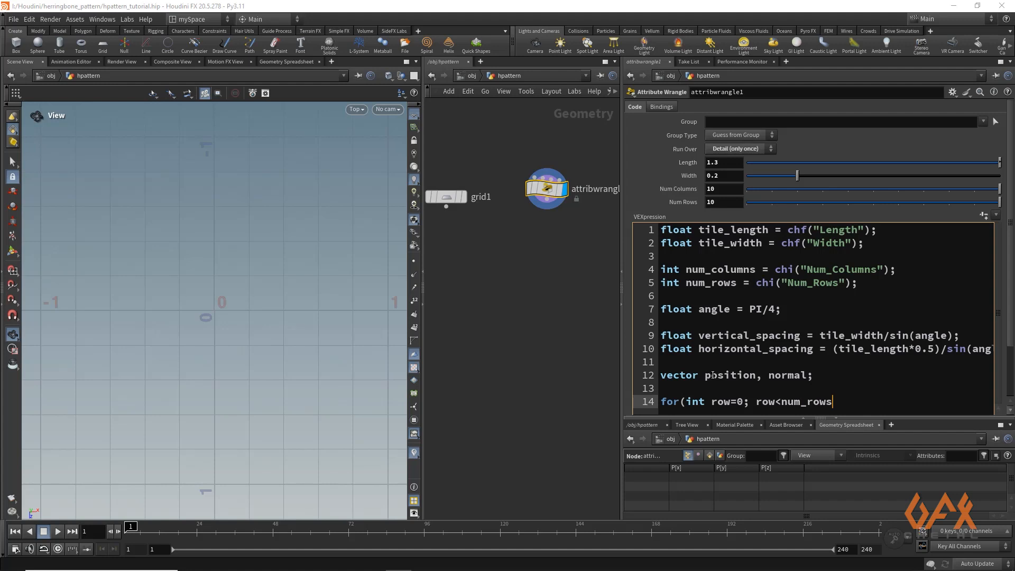
type(";row++){")
key("Return")
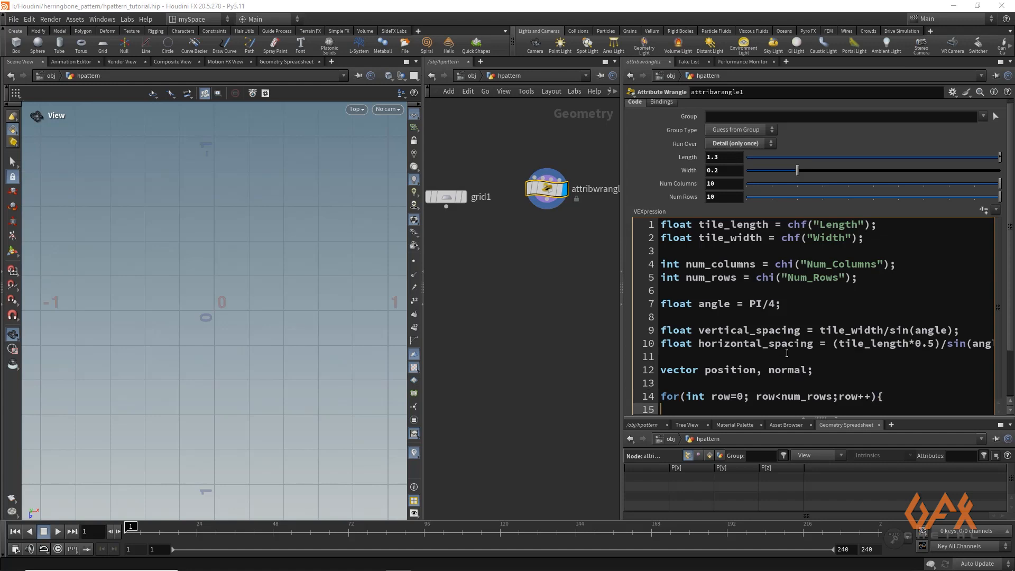
type("}")
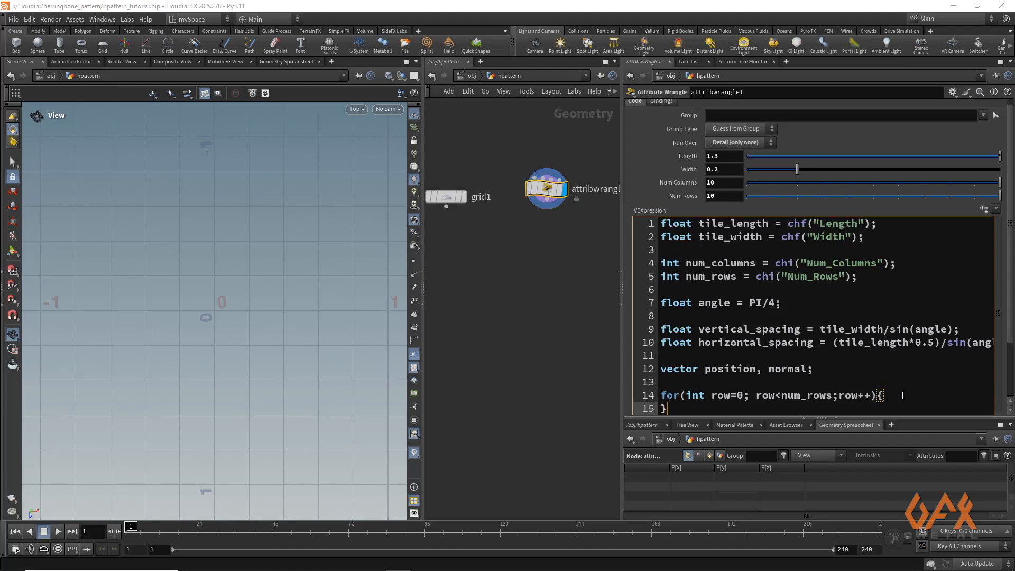
key("BackSpace")
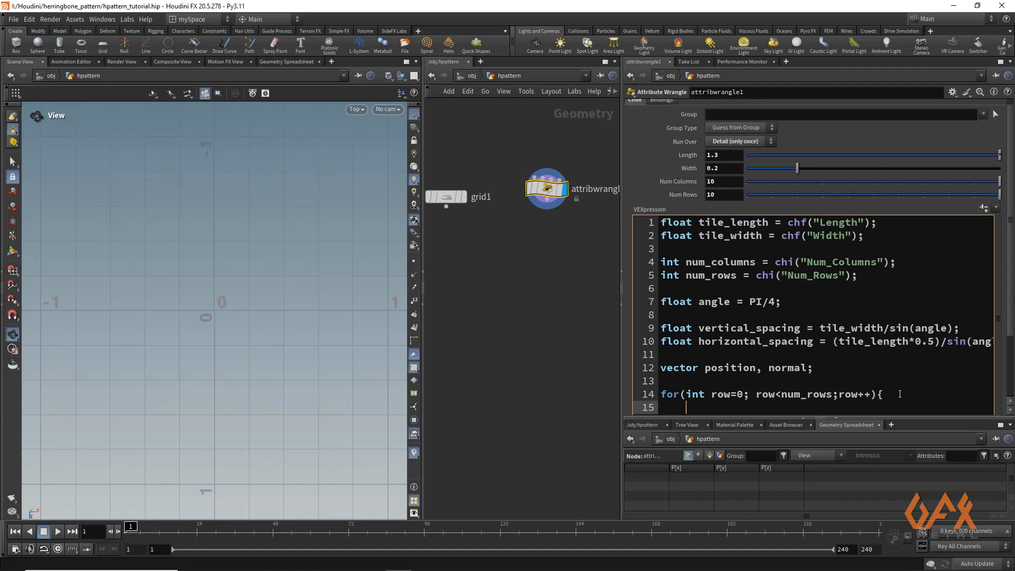
Nest the column loop for(int col=0; col<num_columns; col++) with braces and an indented empty line inside the row loop.
type("for(int col")
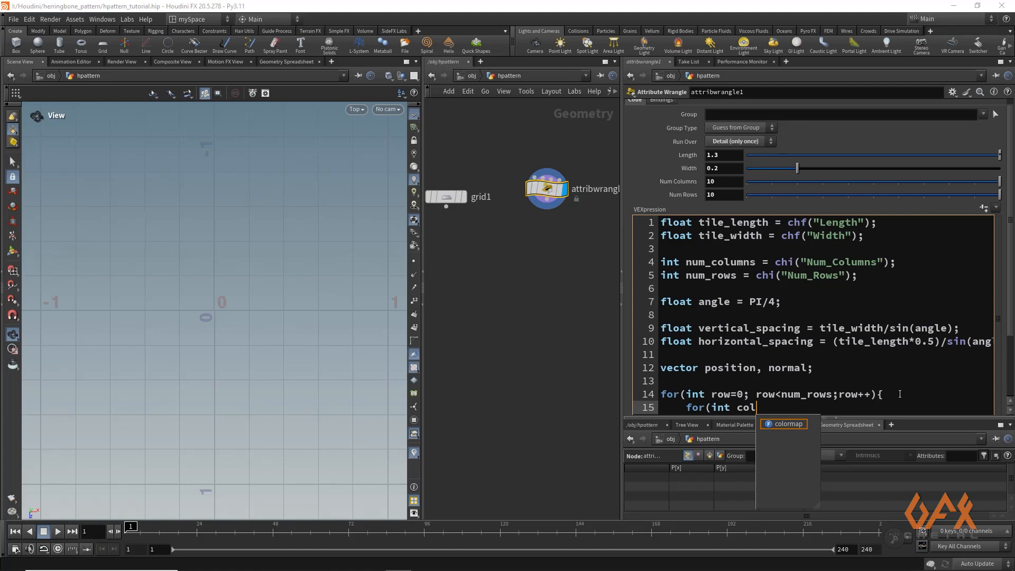
type("=")
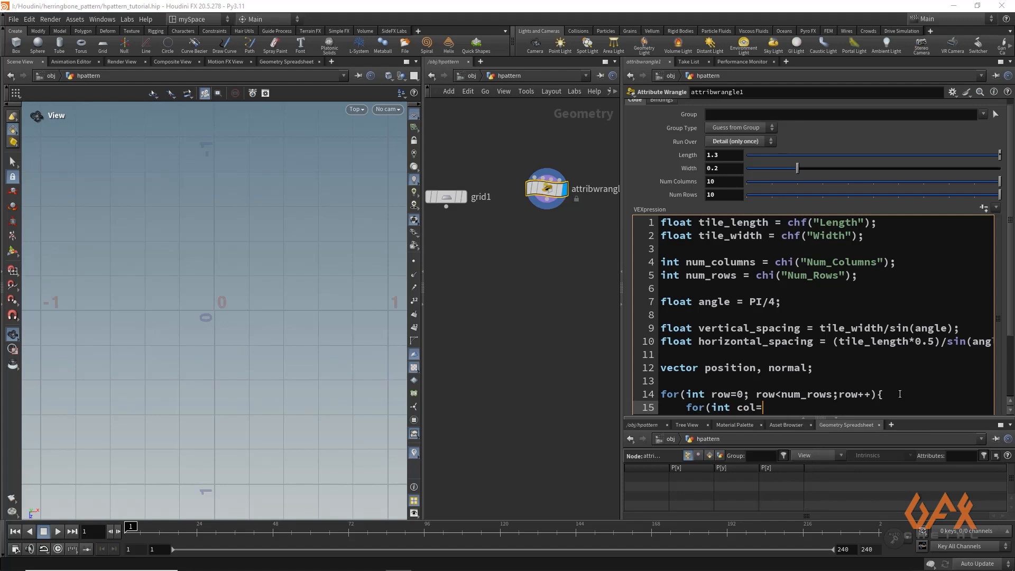
type("0; col")
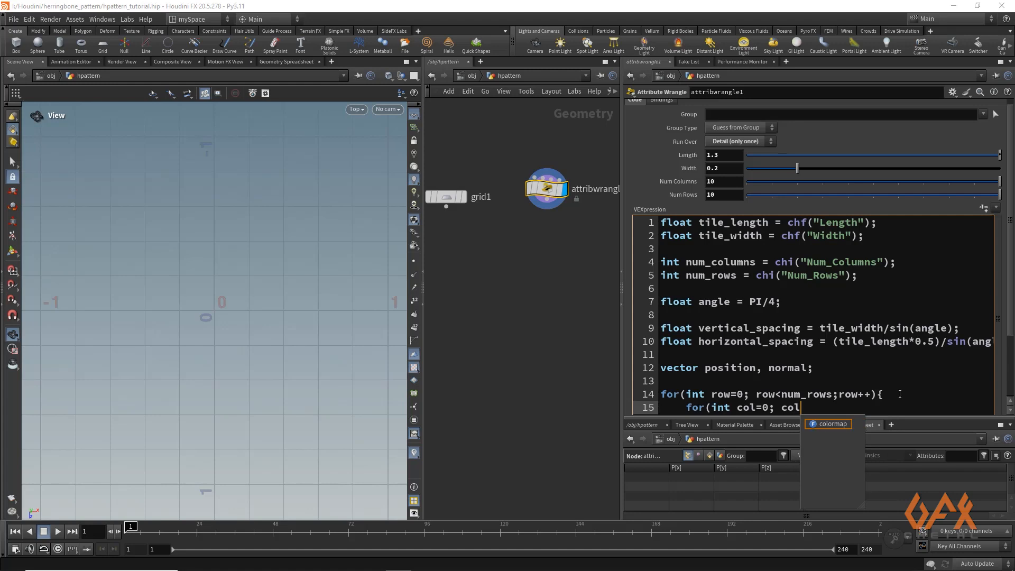
type("<num")
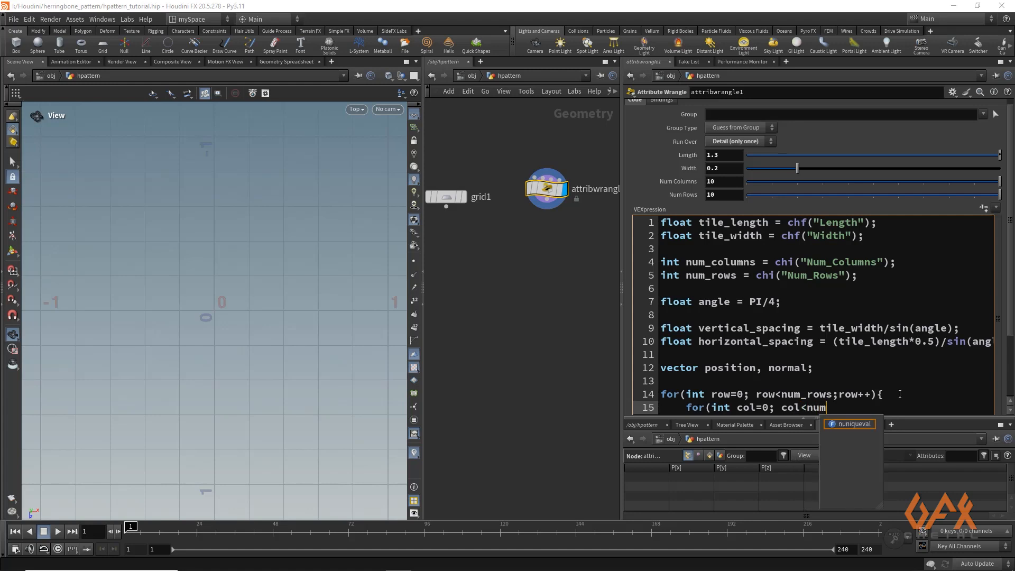
type("_columns")
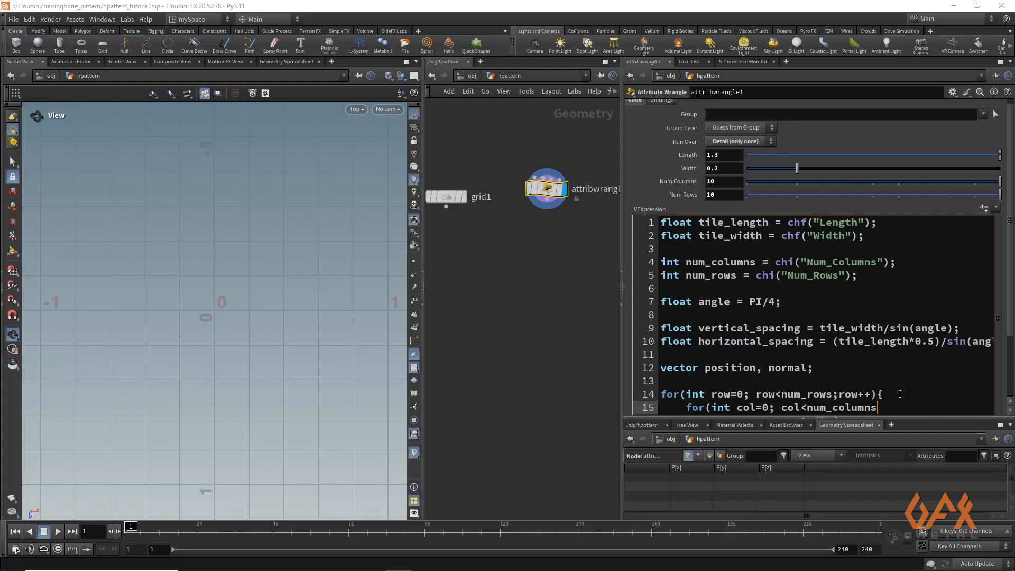
type("; col")
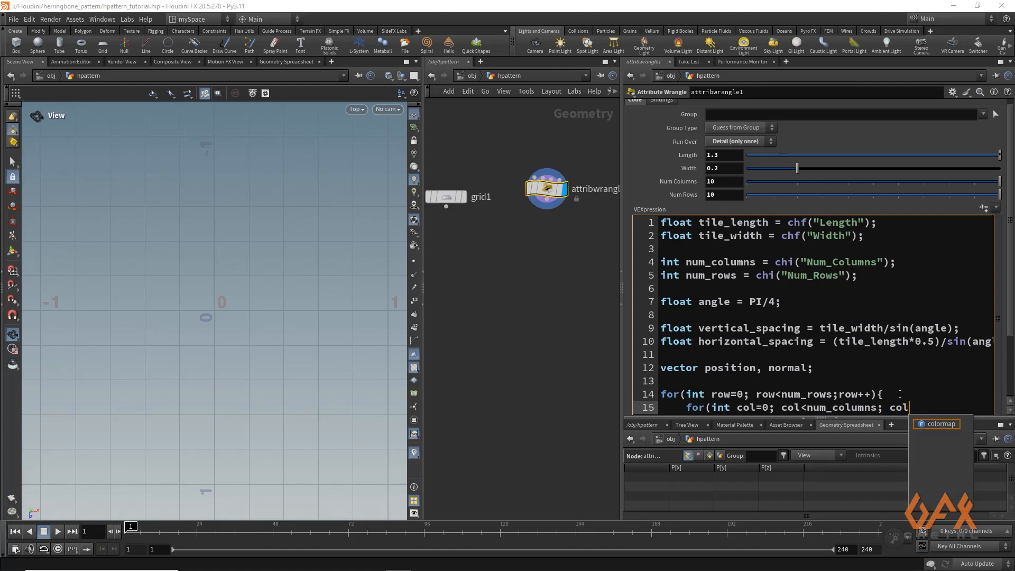
type("++)")
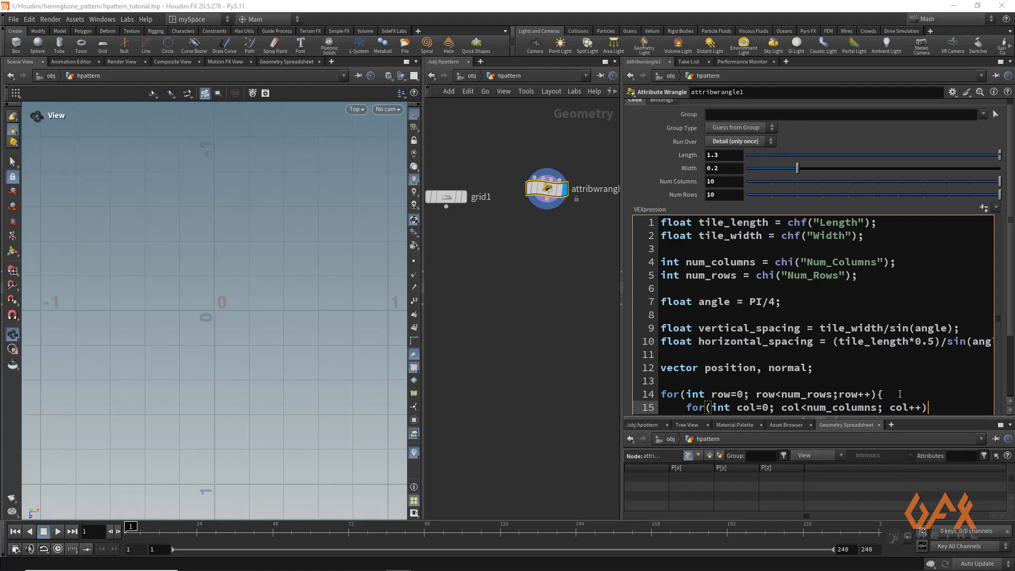
type("{")
key("Return")
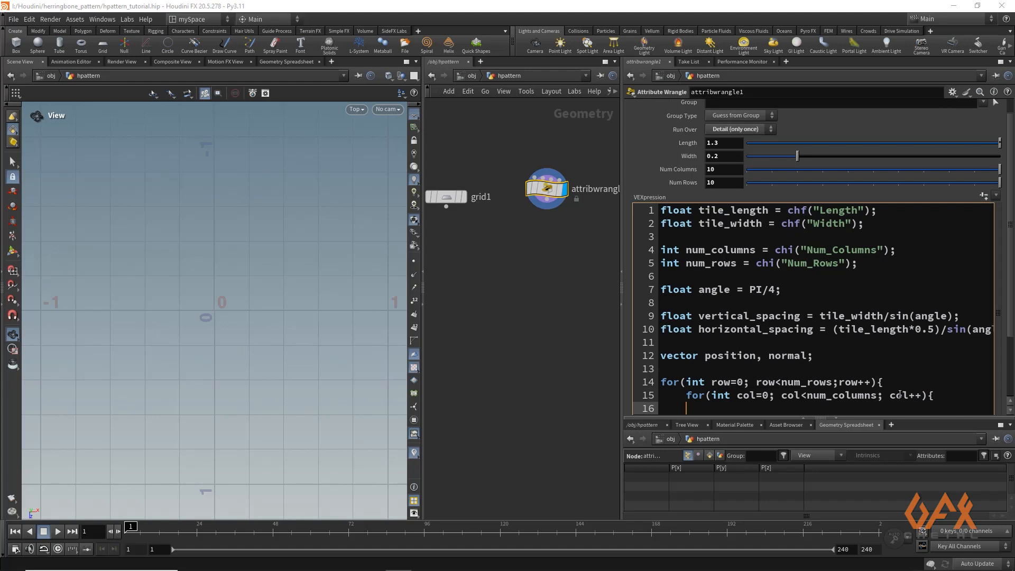
type("}")
key("BackSpace")
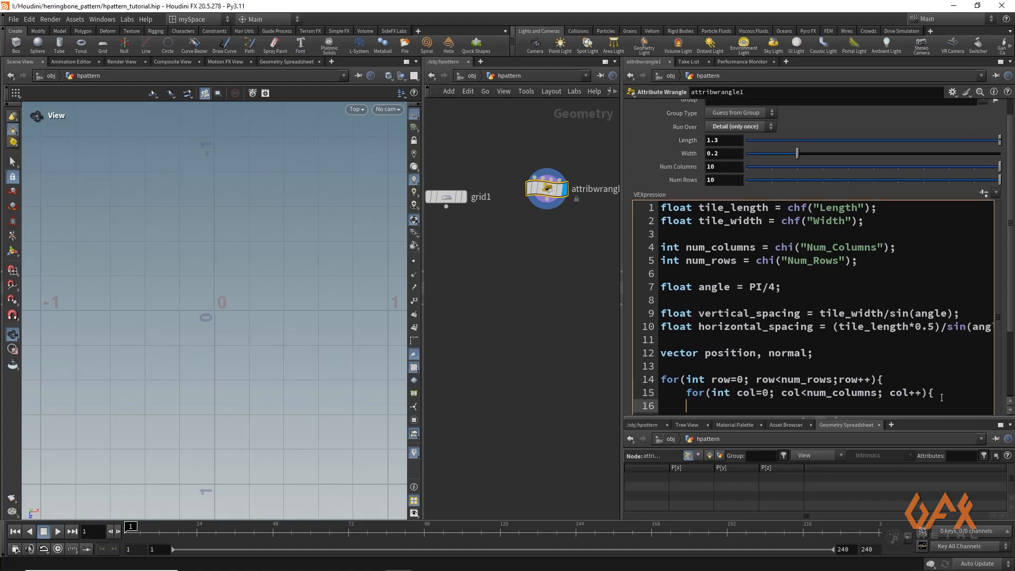
key("Return")
key("Up")
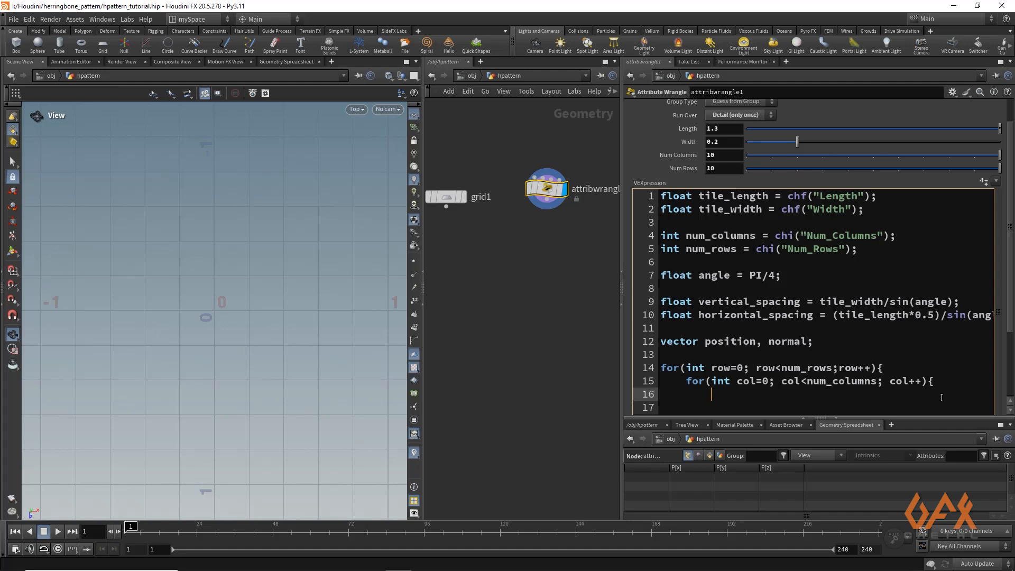
Add an if(col%2 == 0) block with braces and an empty line inside the column loop.
type("if")
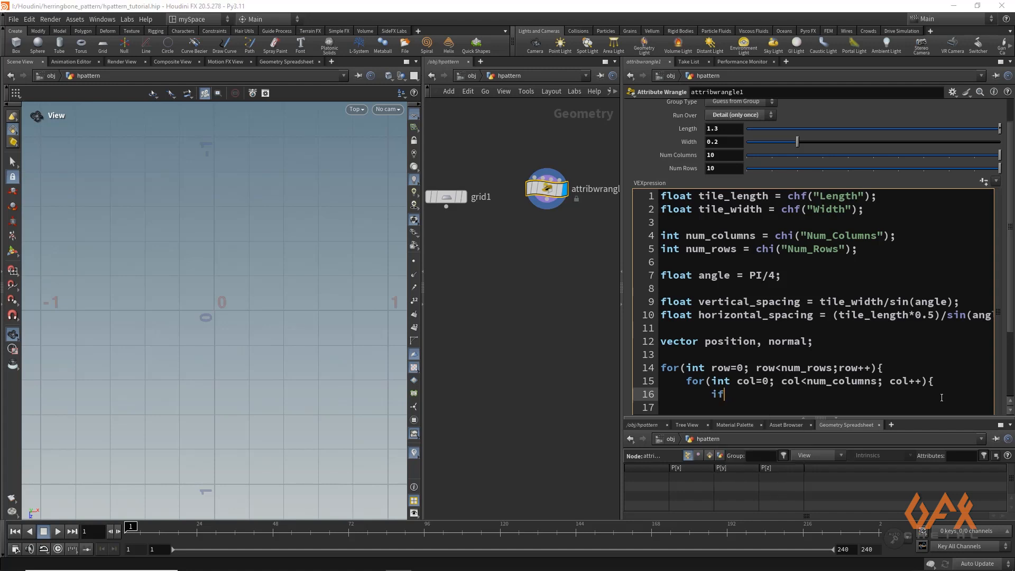
type("(col")
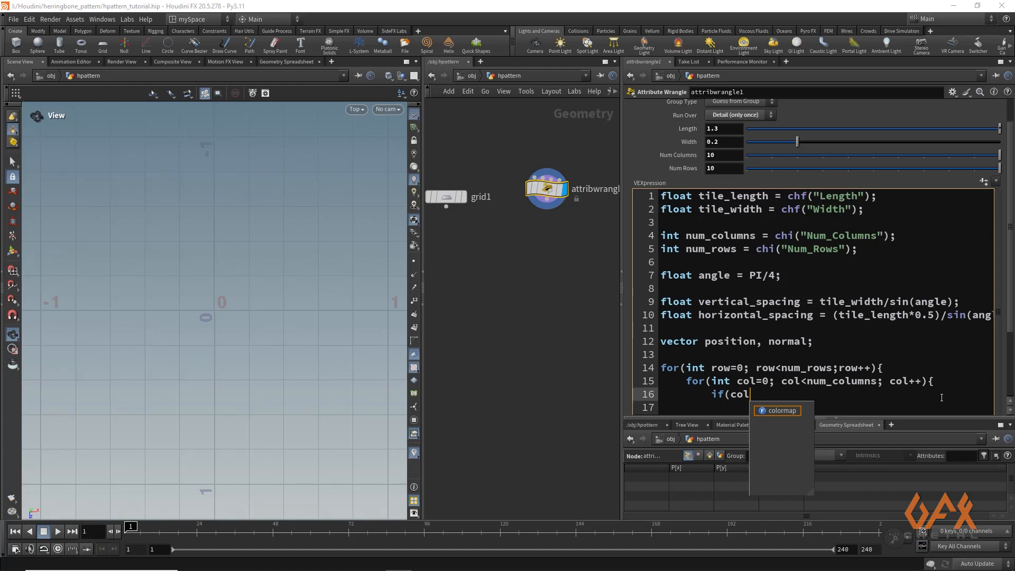
type("%2 ==")
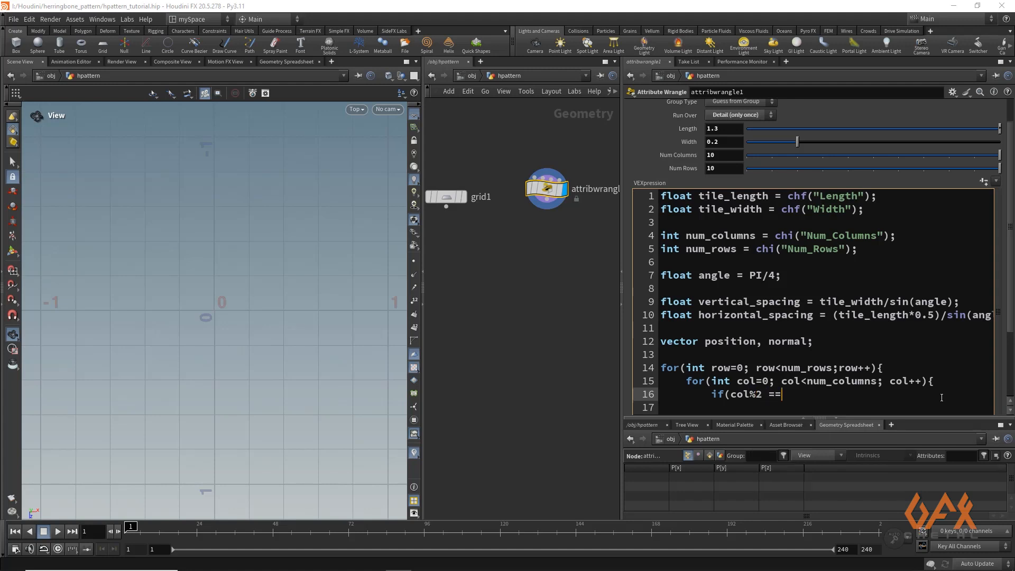
type(" 0)")
key("Return")
type("{")
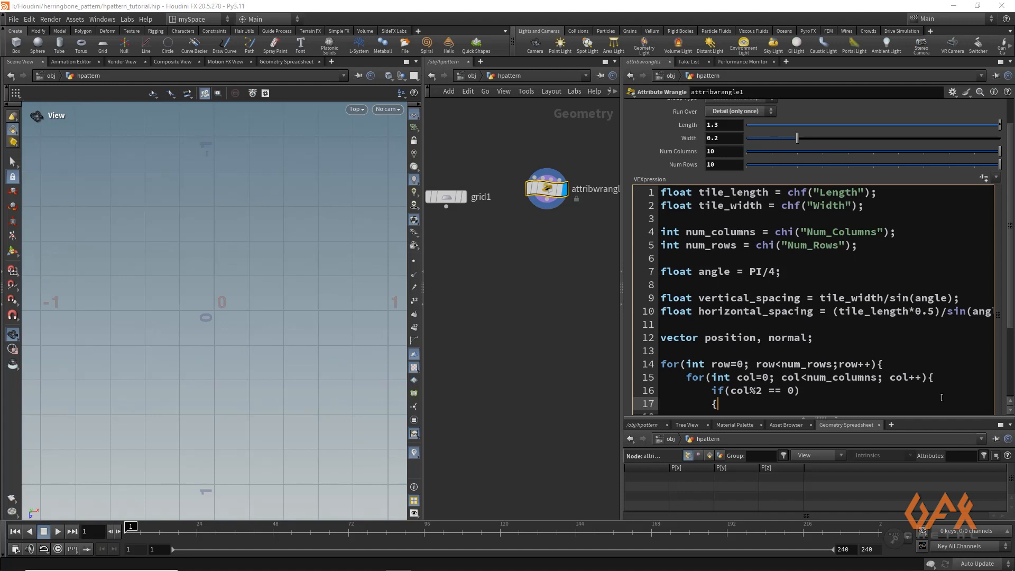
key("BackSpace")
left_click(844, 393)
key("Return")
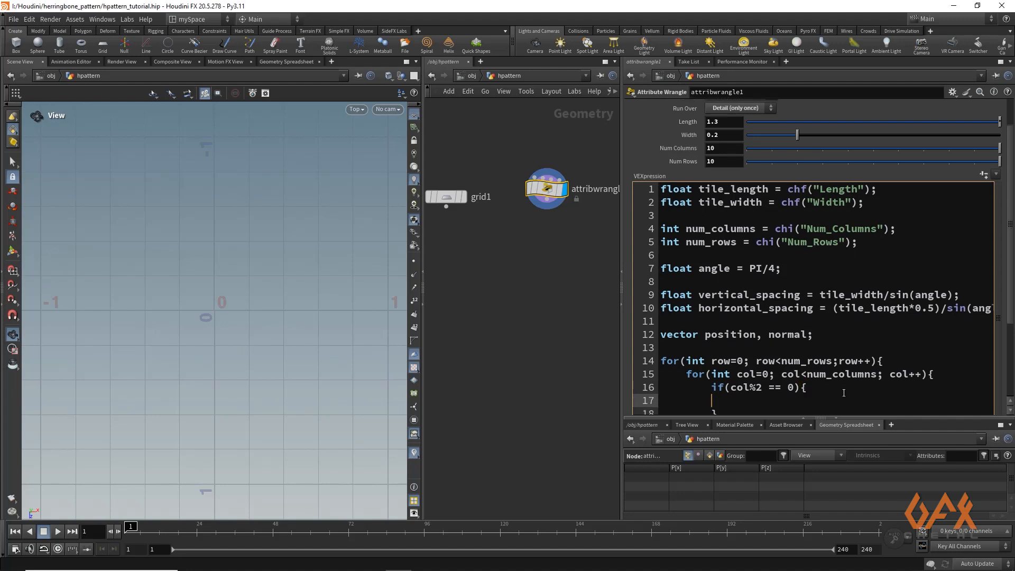
Write position.z = row*vertical_spacing; indented inside the if block for even columns.
key("Tab")
type("pos")
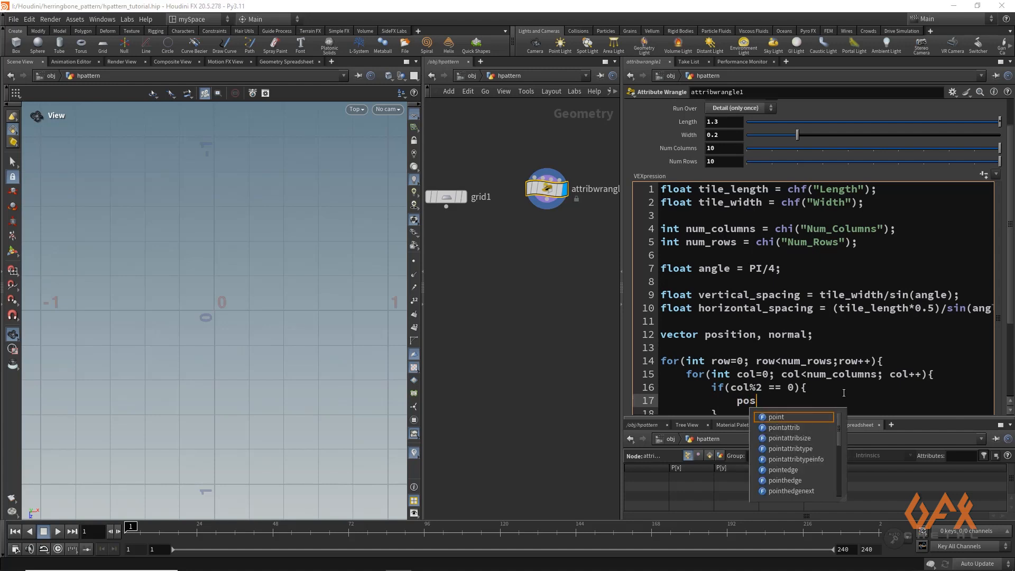
type("ition")
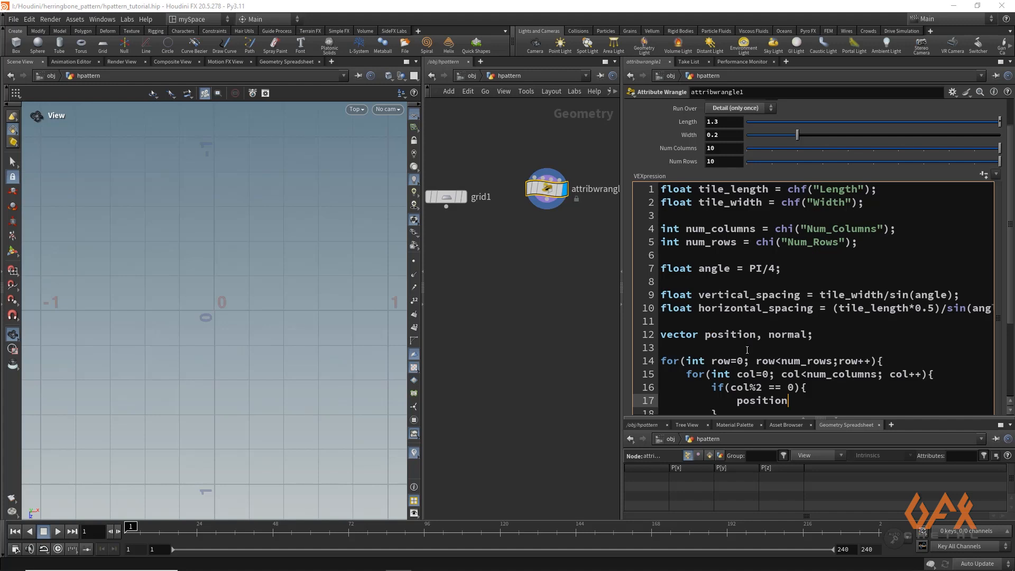
type(".z = row*ve")
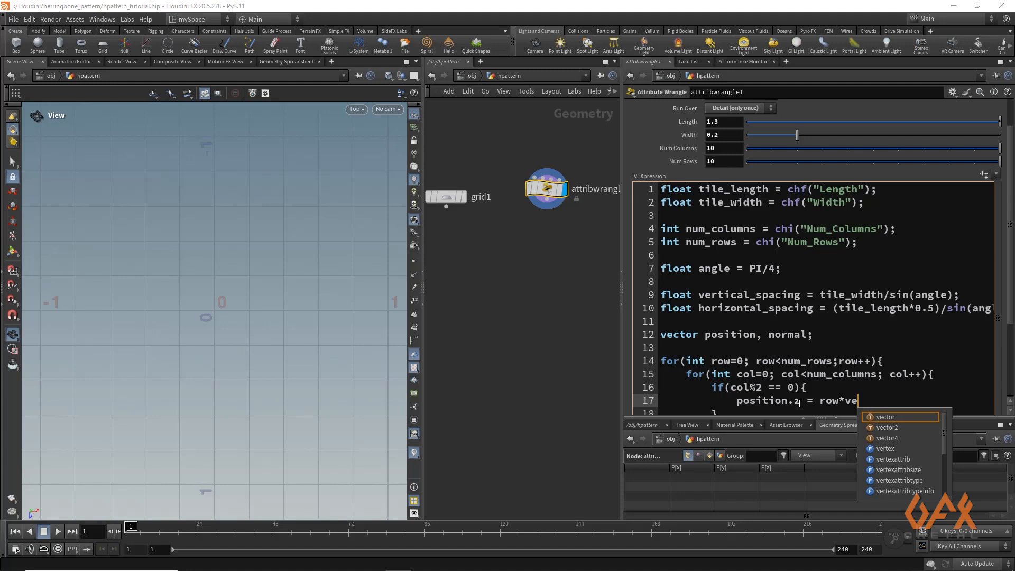
type("rti")
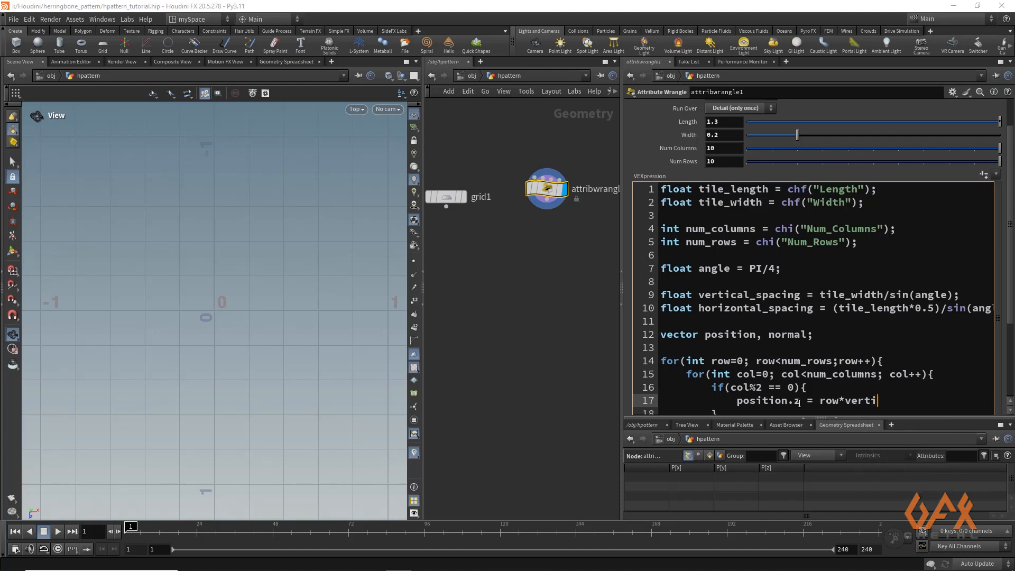
type("cal_spa")
key("BackSpace")
key("BackSpace")
type("pacing;")
Add an else block with braces and an indented empty line after the if block for even columns.
scroll(780, 375, "down", 1)
left_click(722, 389)
type("e")
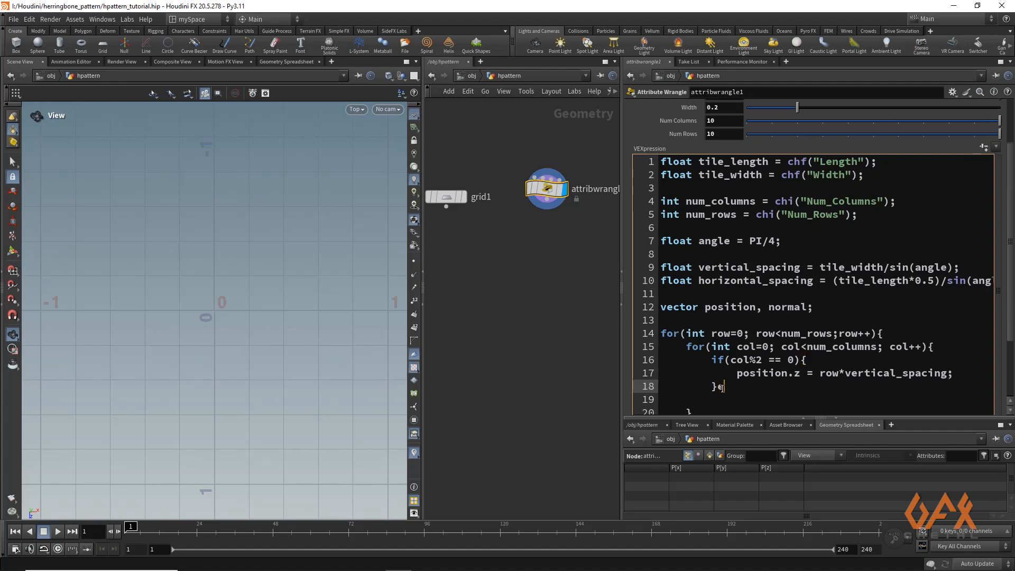
type("lse{")
key("Return")
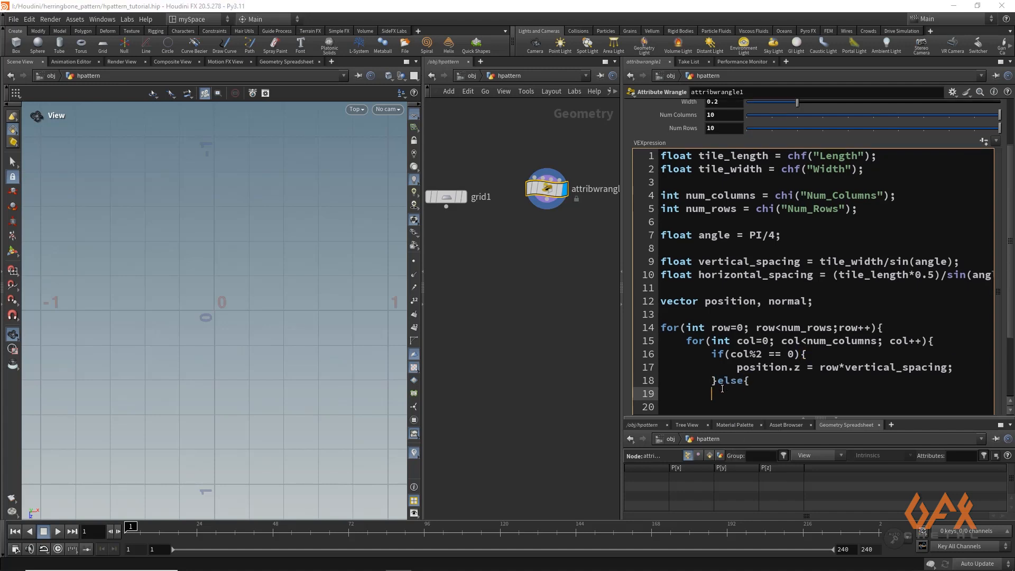
type("}")
key("Left")
key("Return")
key("Tab")
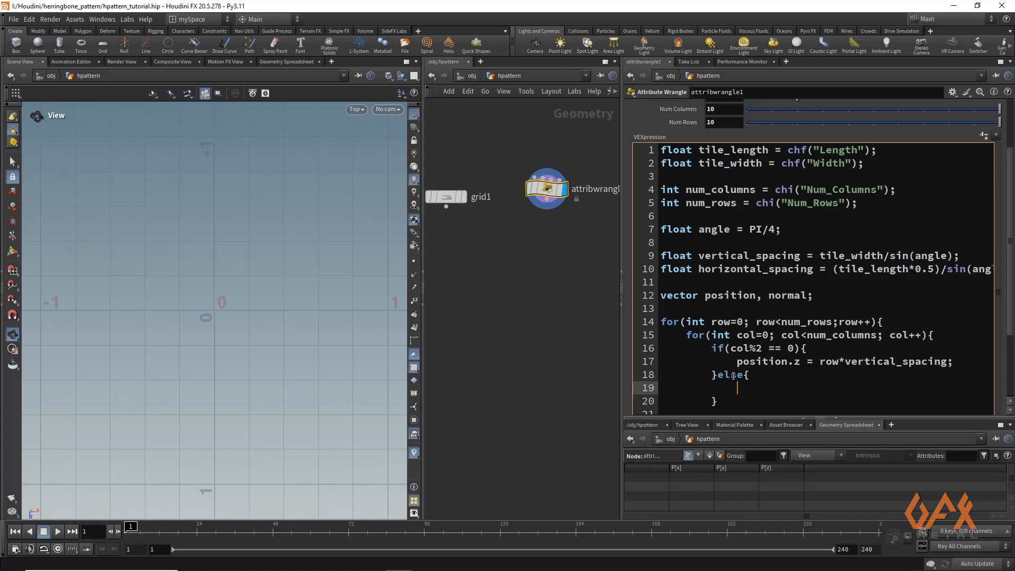
Copy the statement position.z = row*vertical_spacing; from the if block into the else block.
left_click(739, 363)
left_click_drag(739, 363, 955, 363)
key("ctrl+c")
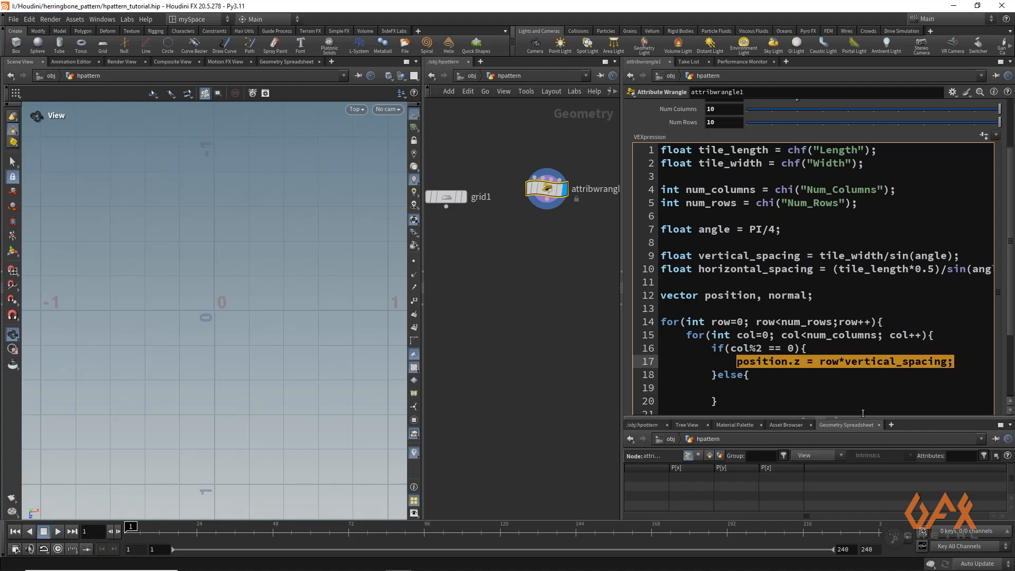
left_click(759, 392)
key("ctrl+v")
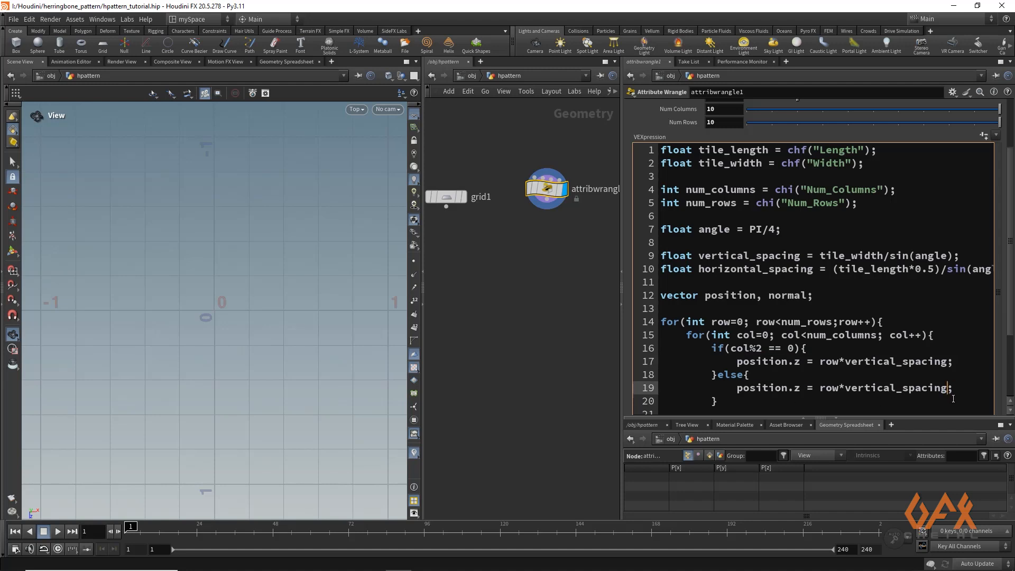
Extend the else block's statement to position.z = (row*vertical_spacing)+(vertical_spacing/2);.
left_click(821, 388)
type("(")
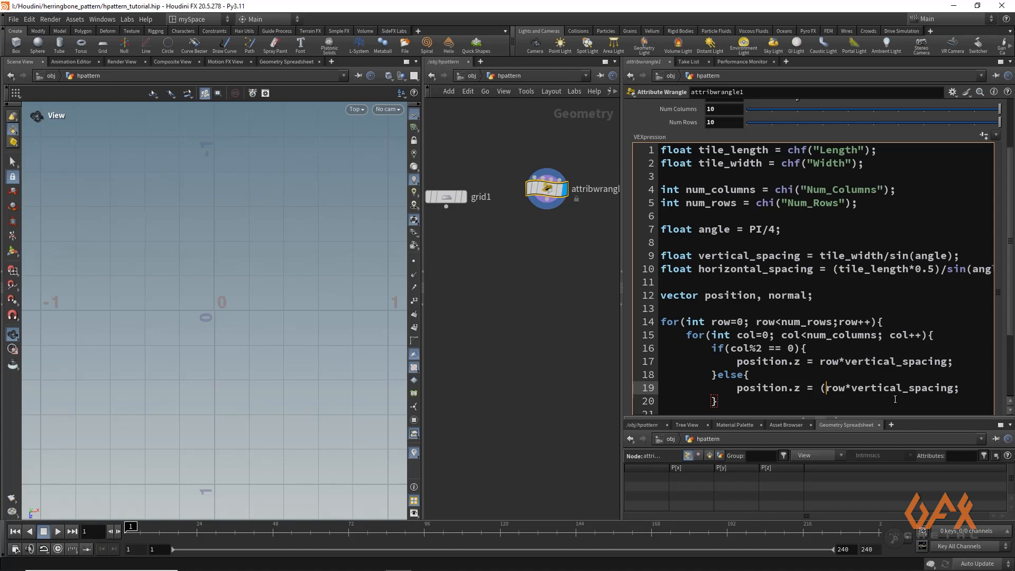
left_click(954, 388)
type(")+")
left_click_drag(852, 388, 953, 389)
key("ctrl+c")
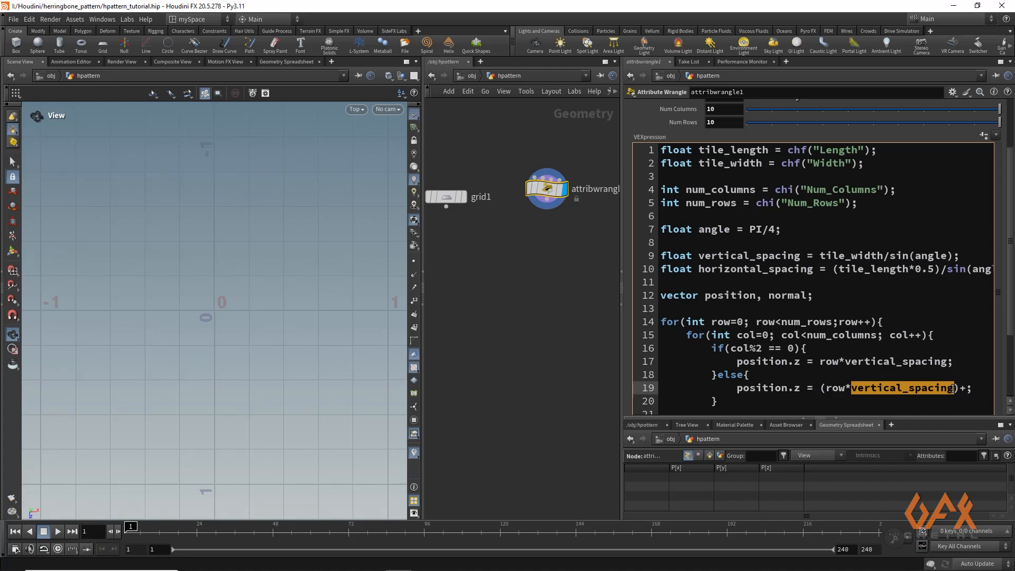
left_click(968, 389)
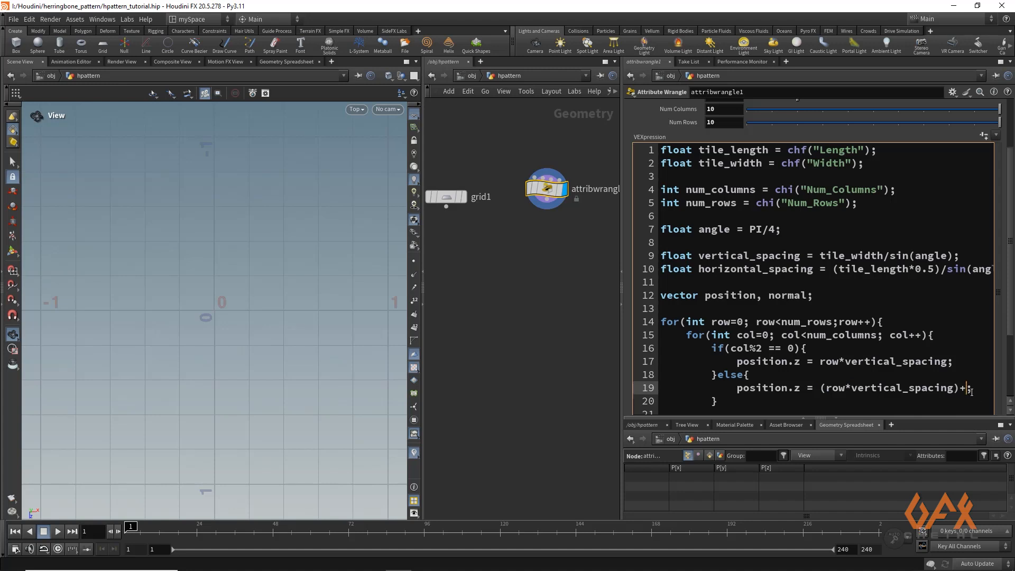
type("(")
key("ctrl+v")
type("/2)")
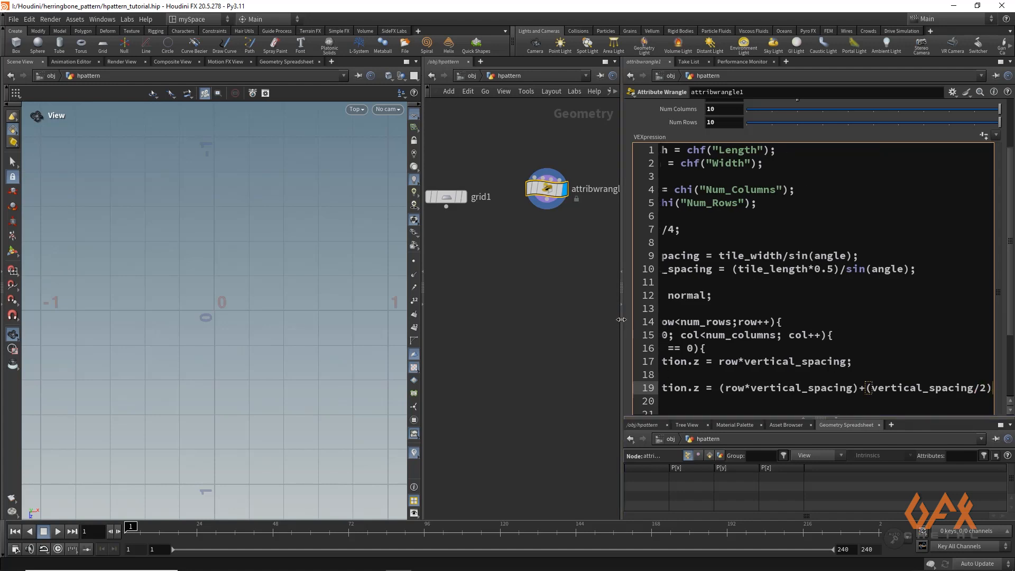
Write position.x = col*horizontal_spacing; below the if/else block inside the column loop, leaving one blank line between them.
left_click_drag(616, 321, 527, 321)
scroll(691, 382, "down", 2)
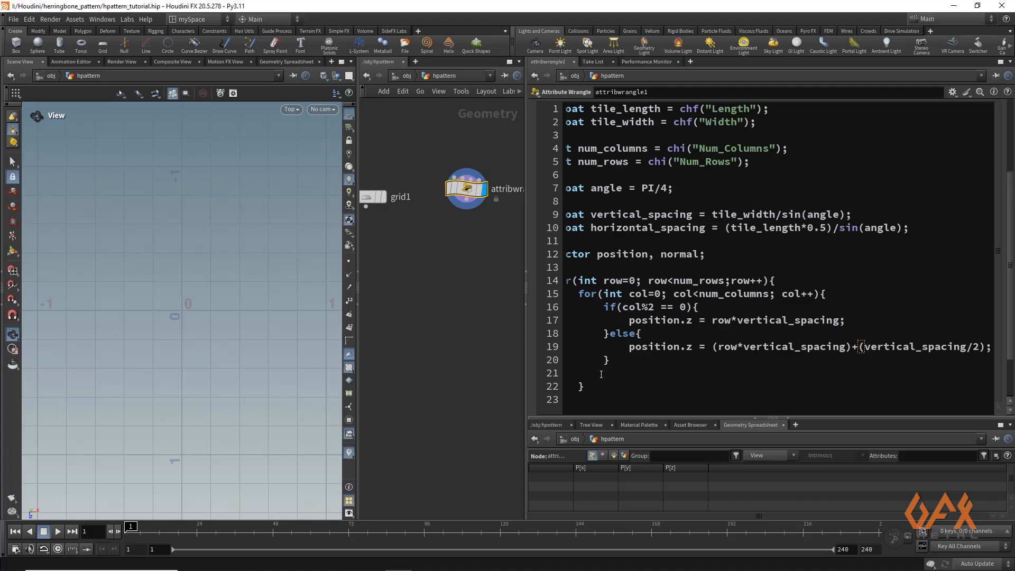
left_click(615, 362)
key("Return")
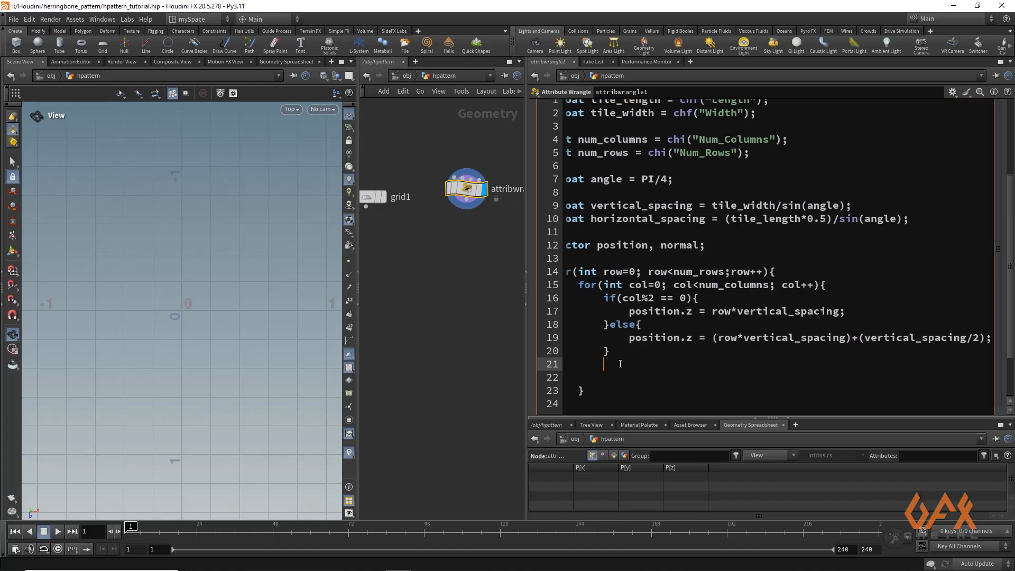
key("Return")
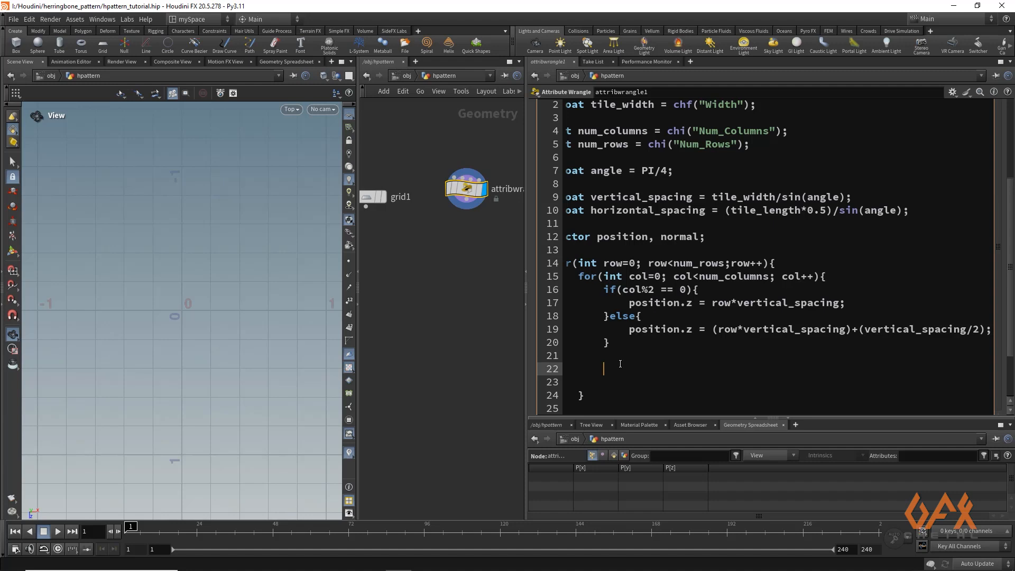
type("posit")
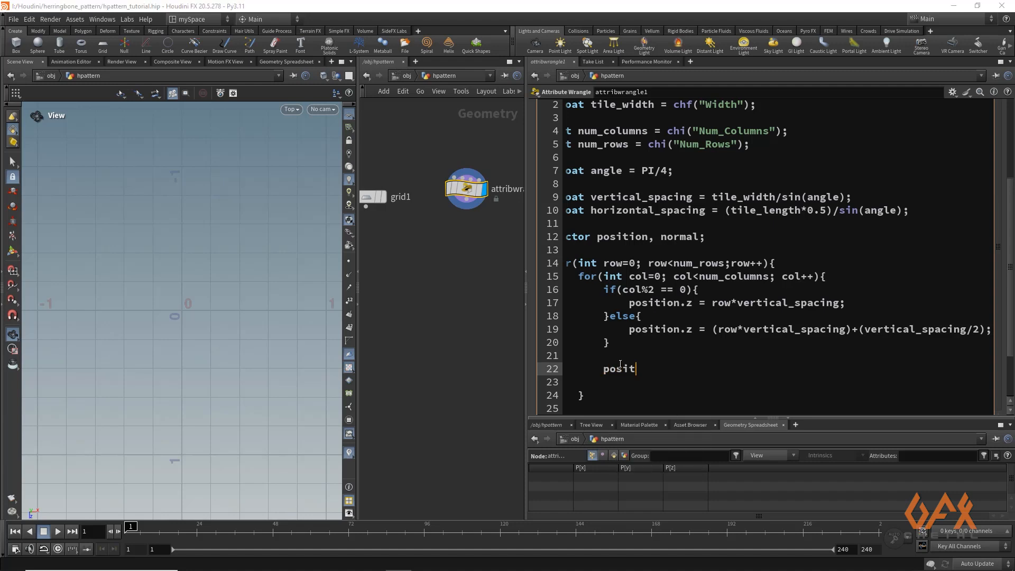
type("ion.x = col")
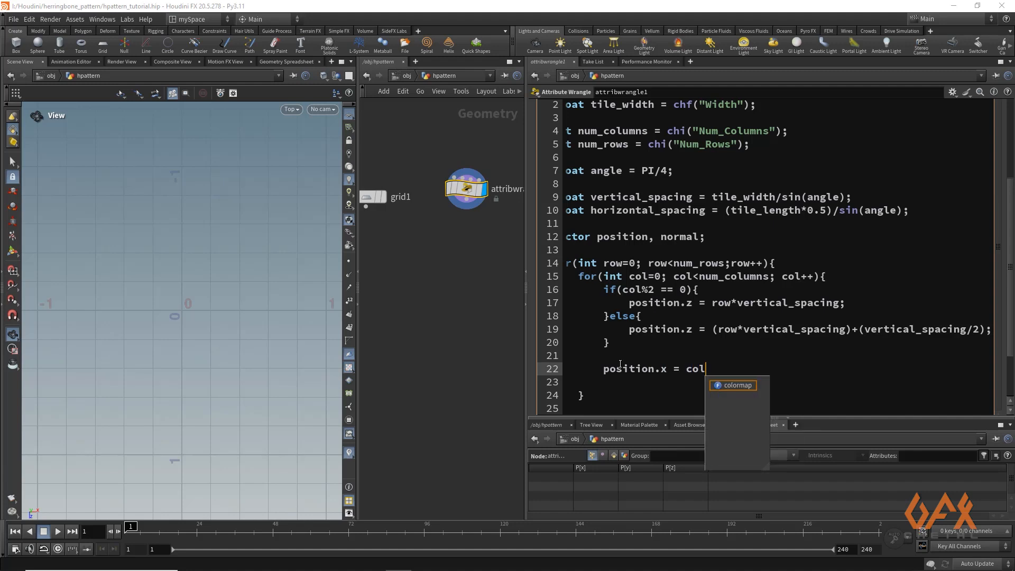
type("*")
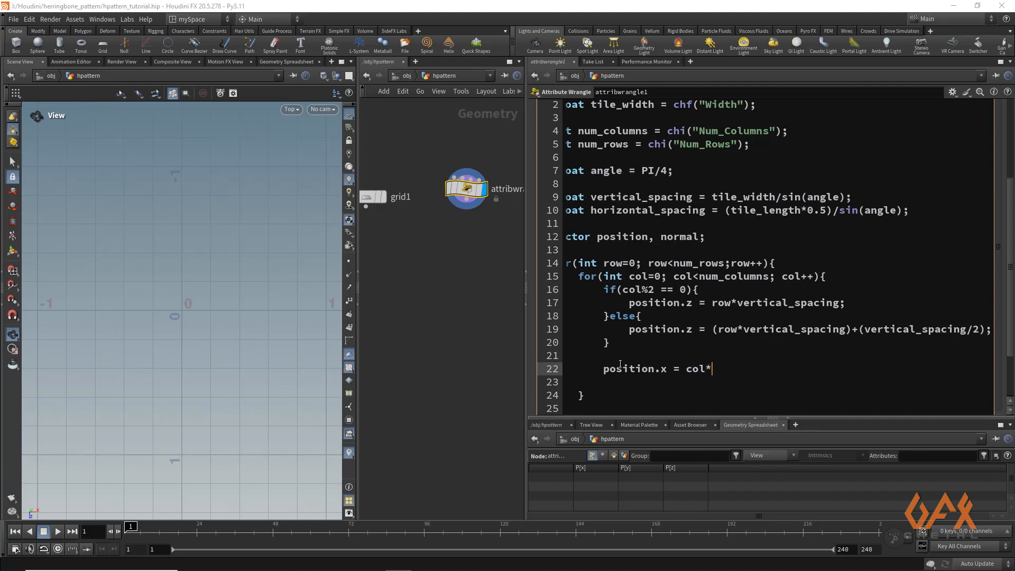
type("horizontal_spacing;")
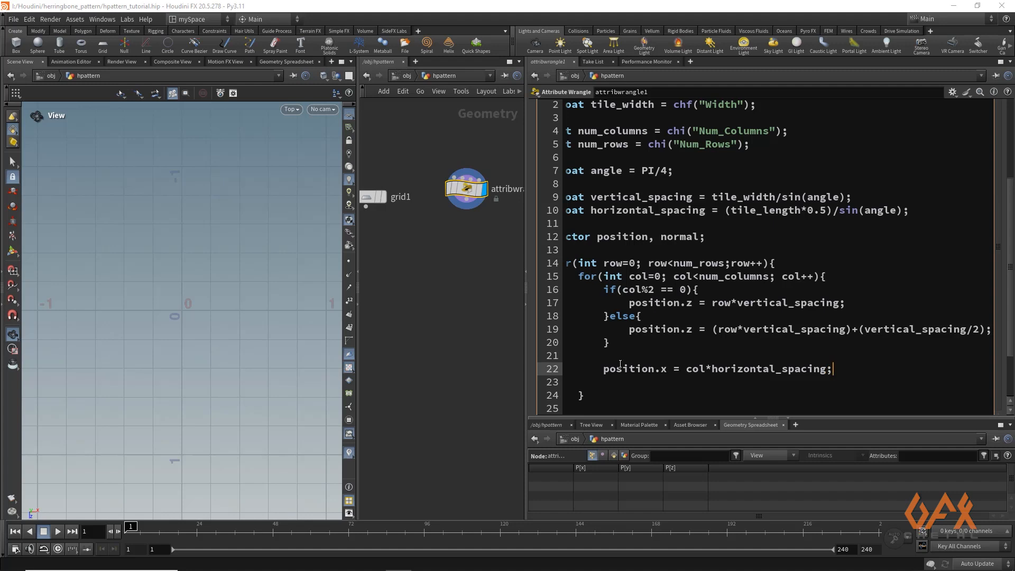
Add int pt = addpoint(0, position); after a blank line below the position.x statement and apply the code.
key("Return")
key("Return")
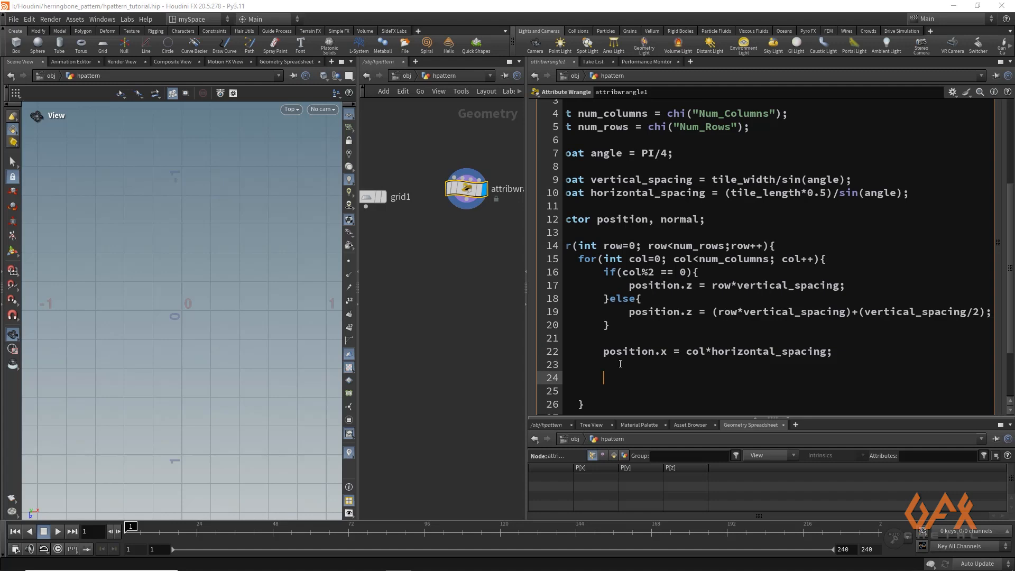
type("int")
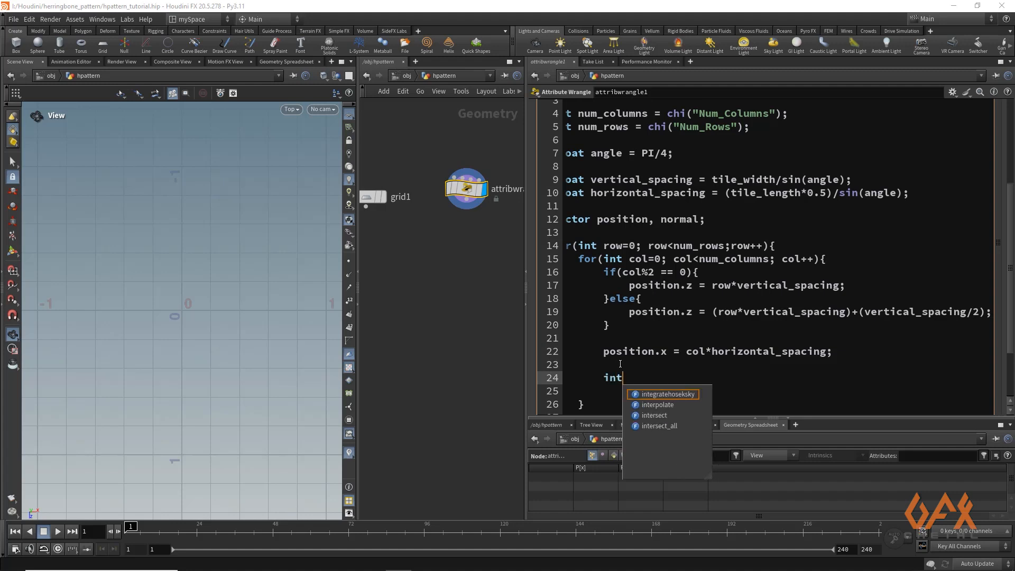
type(" pt = ")
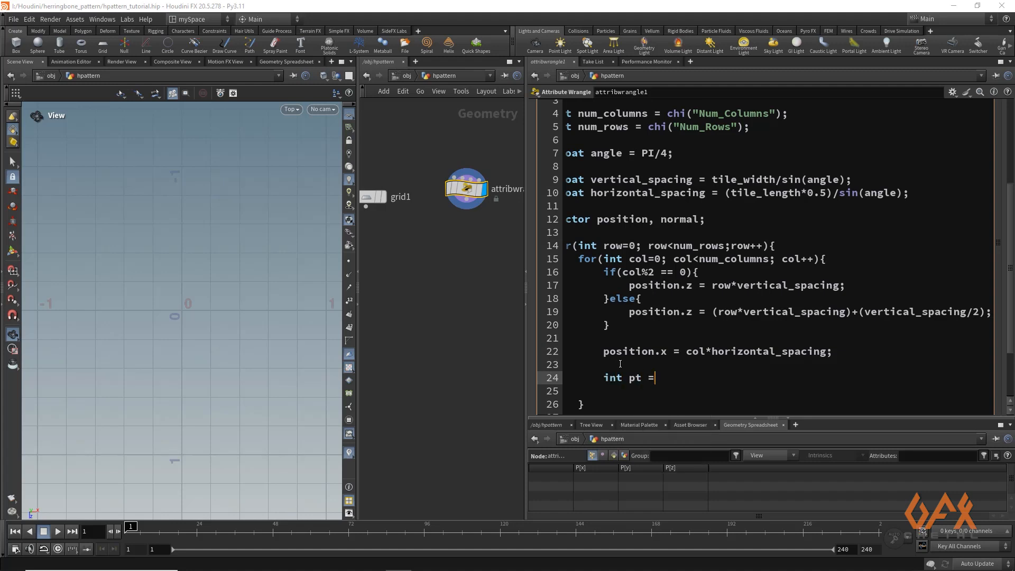
type("a")
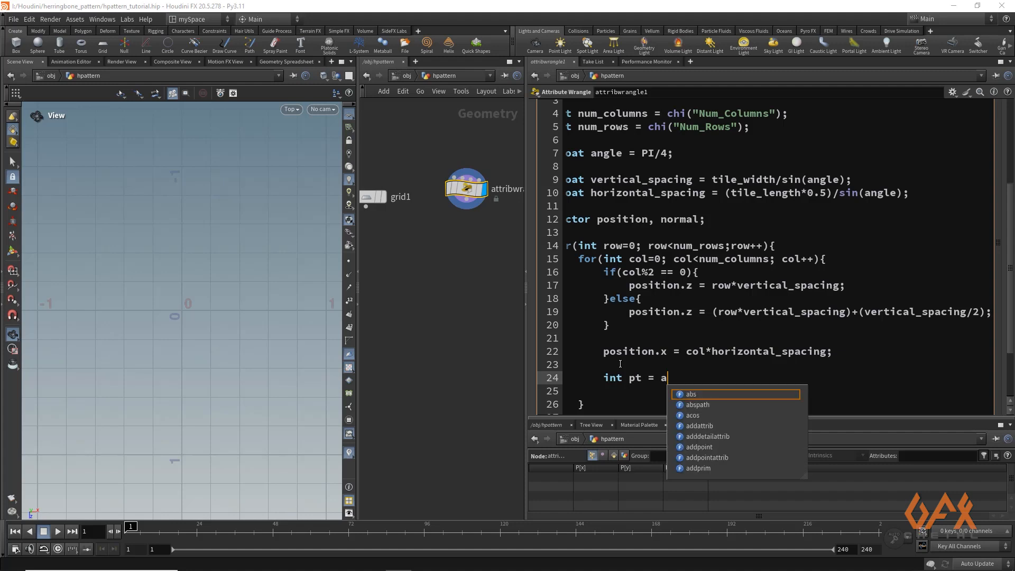
type("ddpoint")
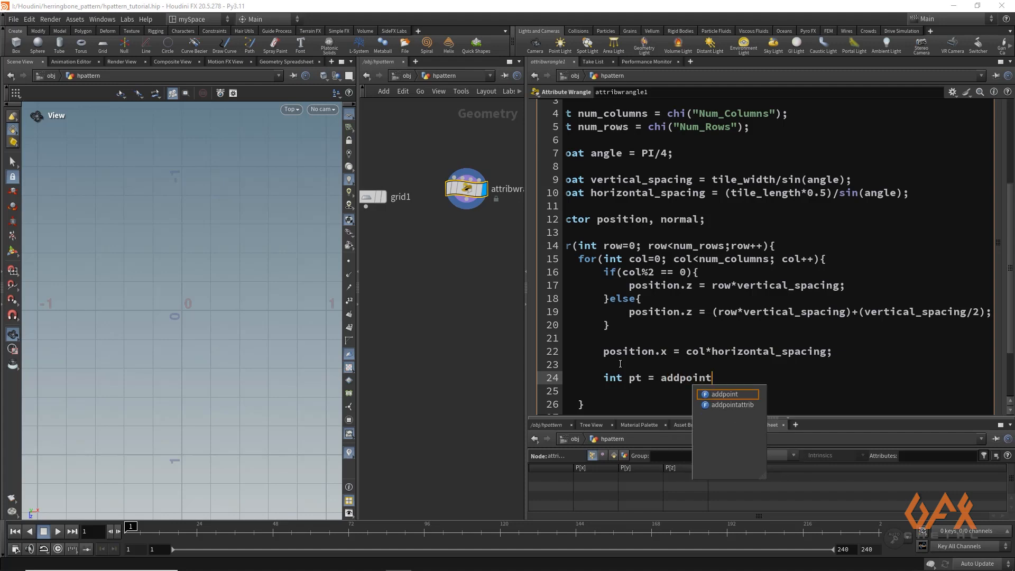
type("(0")
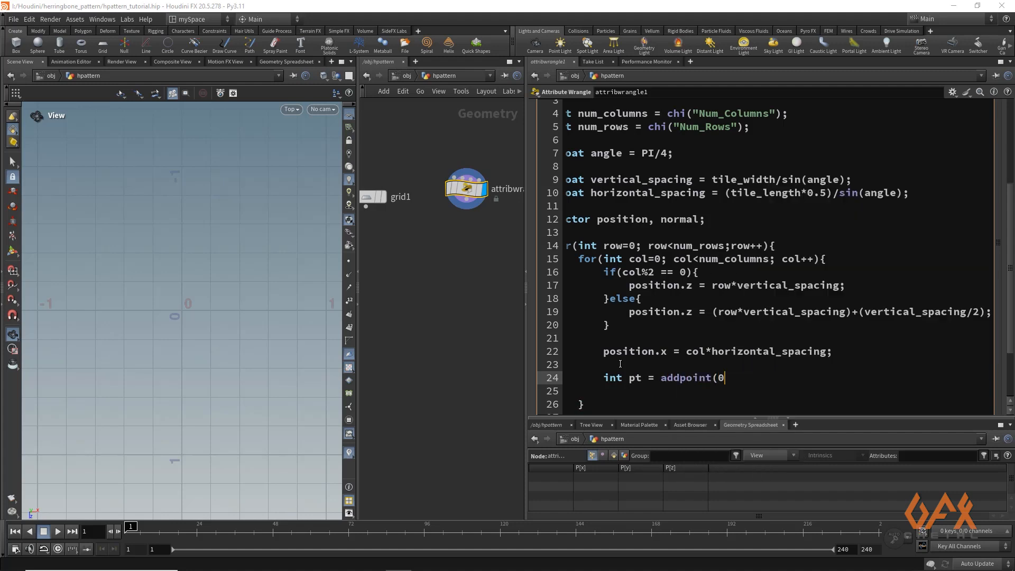
type(", position);")
left_click(491, 355)
Place a Copy to Points node below the grid and attribute wrangle nodes.
scroll(194, 354, "down", 5)
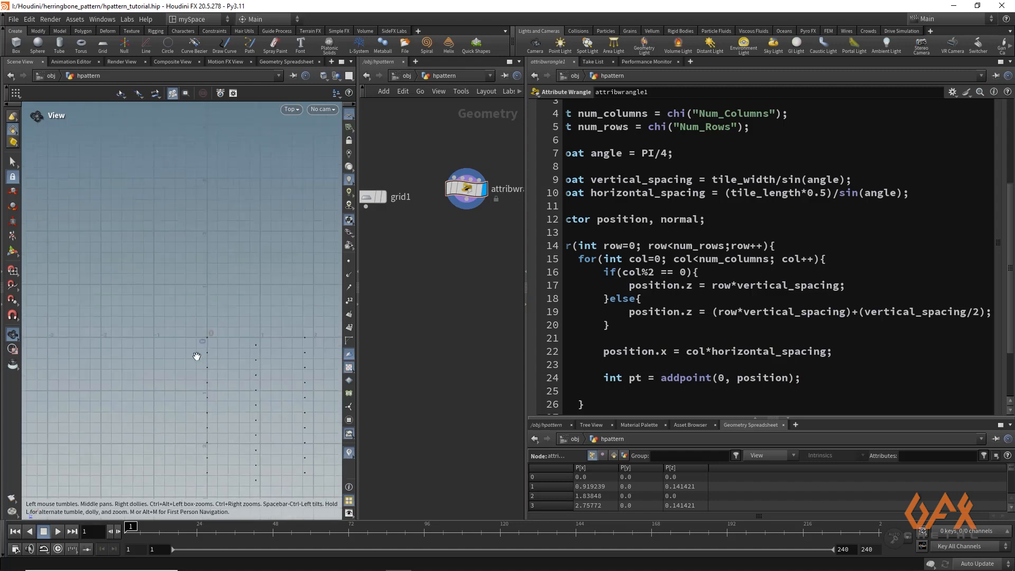
middle_click_drag(197, 356, 125, 286)
mouse_move(155, 295)
right_mouse_down()
mouse_move(193, 297)
mouse_move(154, 299)
right_mouse_up()
middle_click_drag(117, 255, 86, 247)
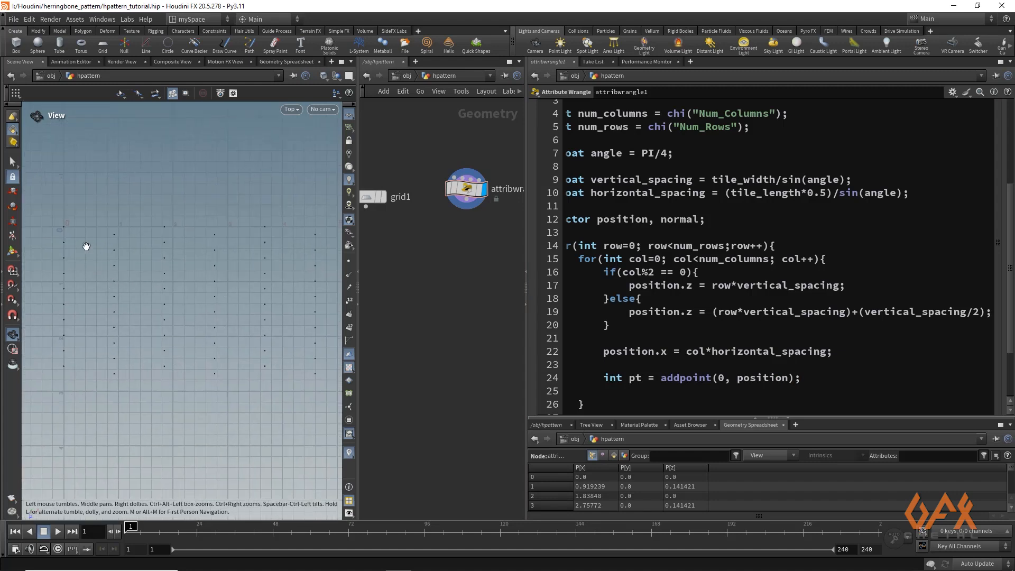
right_click_drag(86, 247, 153, 251)
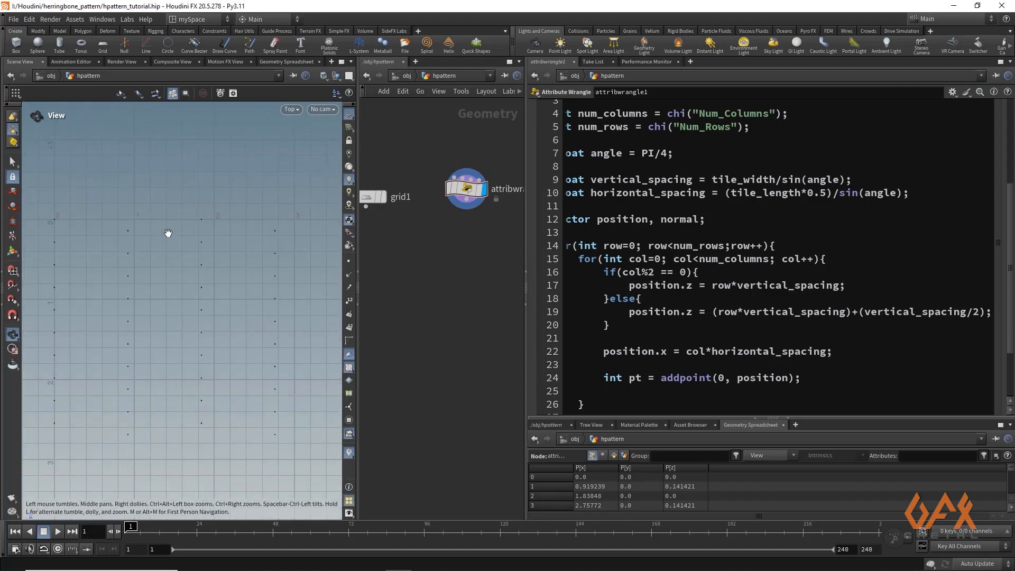
left_click_drag(525, 260, 552, 264)
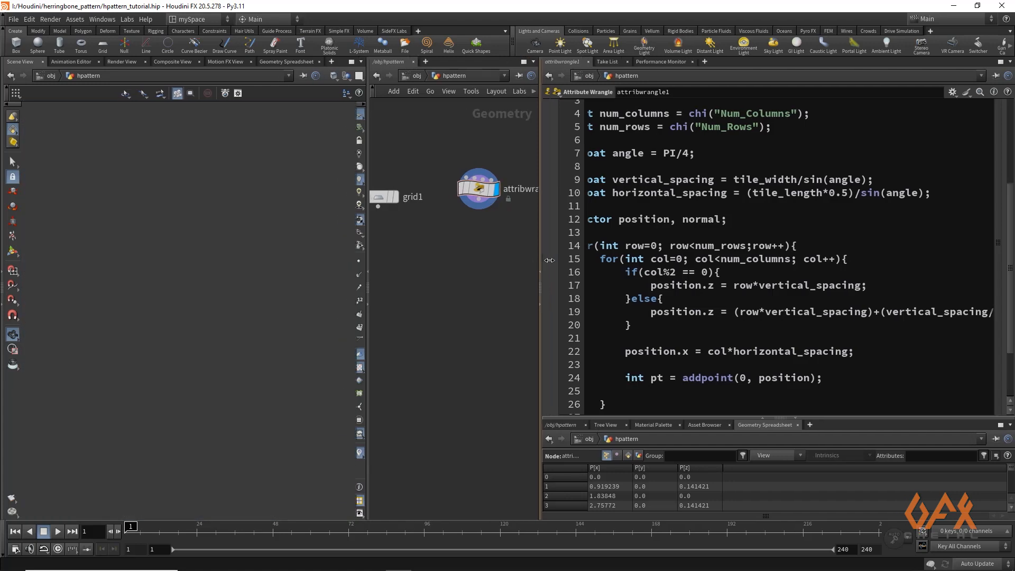
key("Tab")
type("copyto")
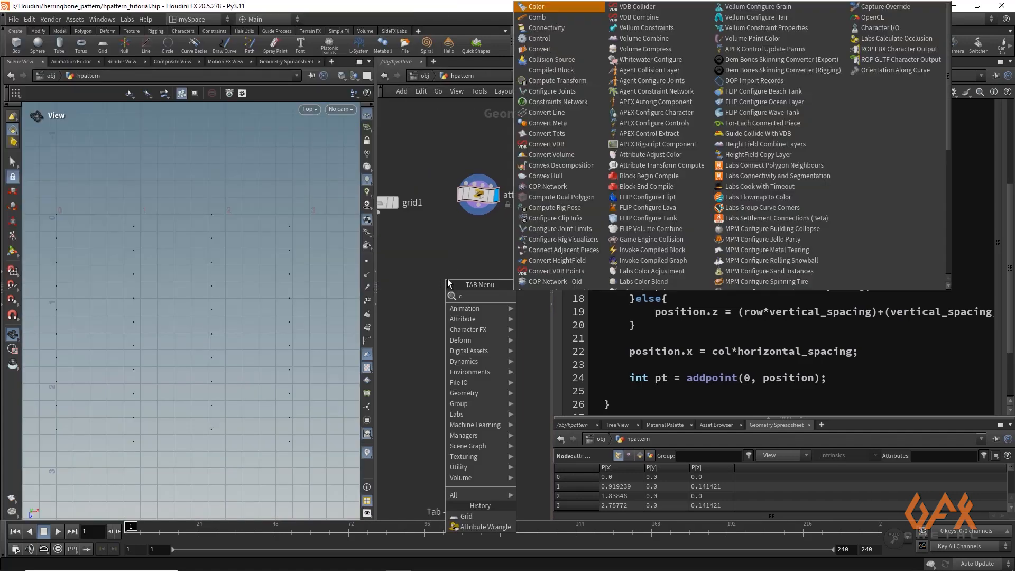
key("Down")
key("Down")
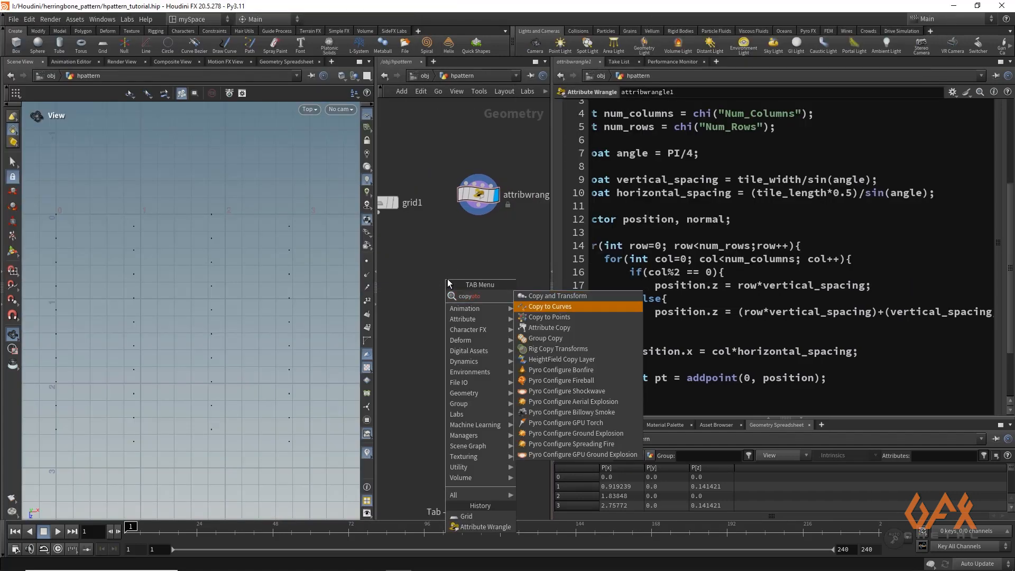
key("Return")
left_click(448, 278)
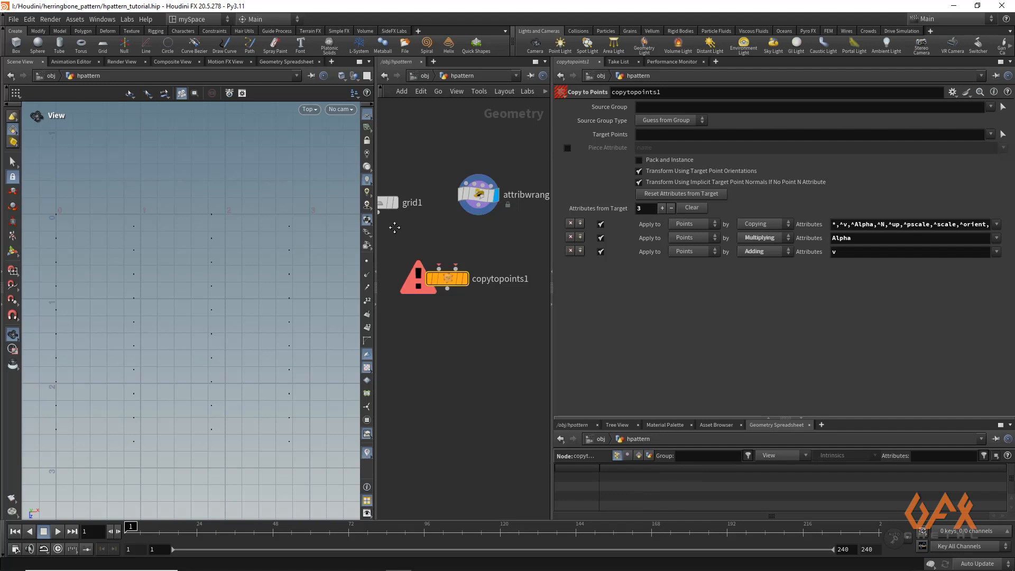
Connect grid1 to the first input and attribwrangle1 to the second input of Copy to Points, and display its result.
middle_click_drag(394, 227, 414, 227)
left_click_drag(397, 211, 458, 267)
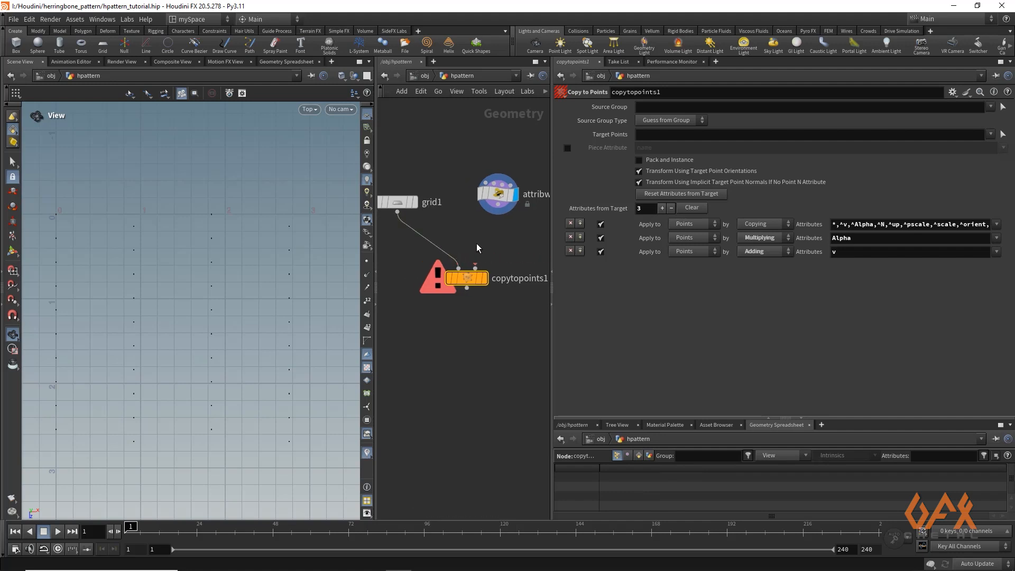
middle_click_drag(477, 247, 449, 247)
left_click_drag(469, 213, 458, 279)
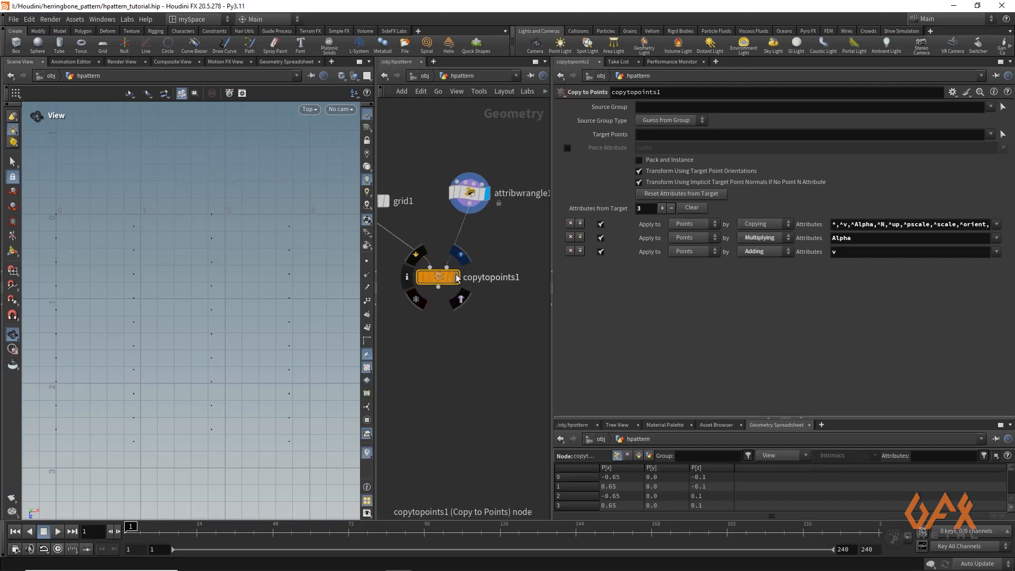
left_click(457, 278)
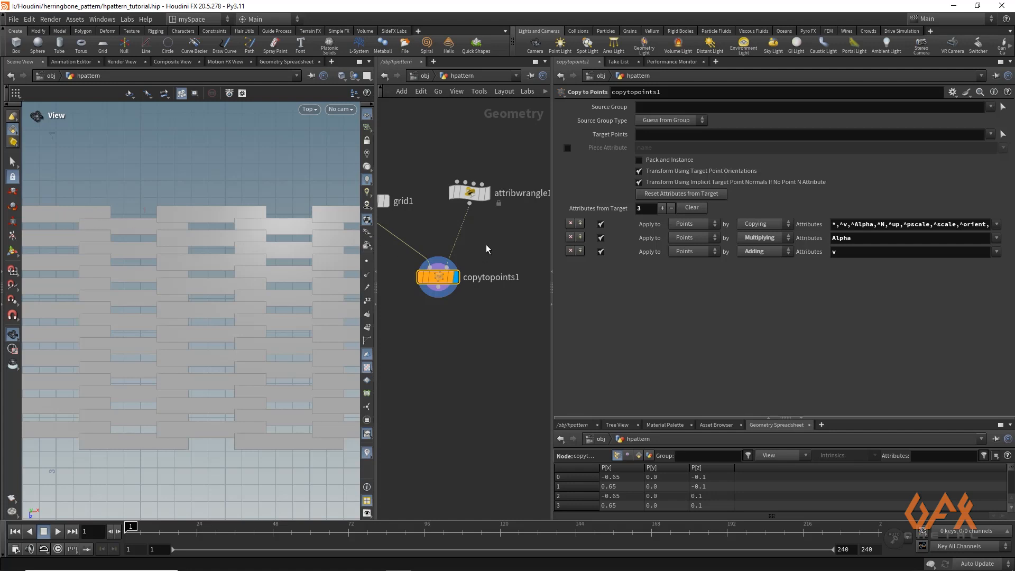
Show the Copy to Points node as a template, and make the attribute wrangle the displayed and selected node.
mouse_move(489, 196)
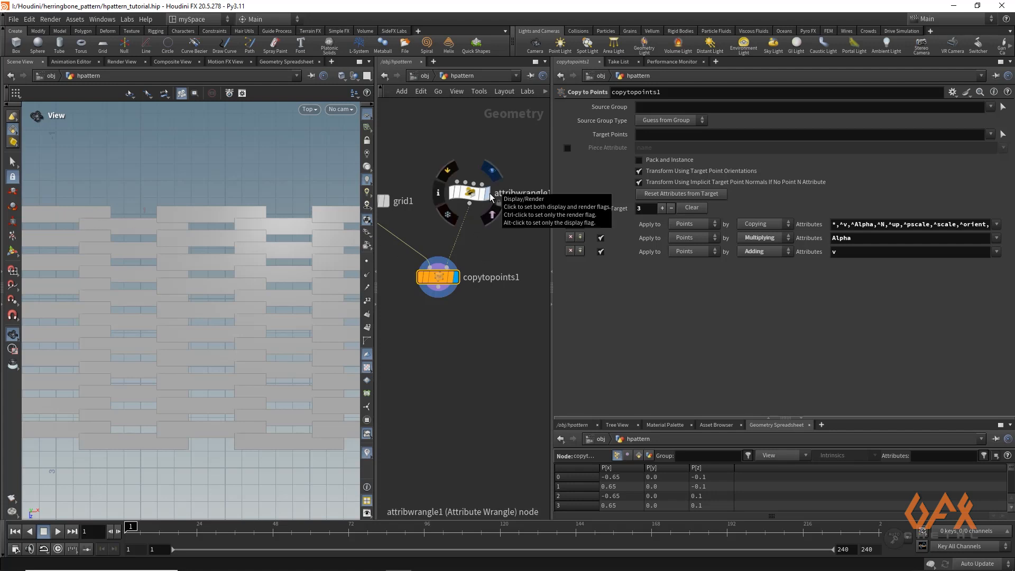
left_click(451, 279)
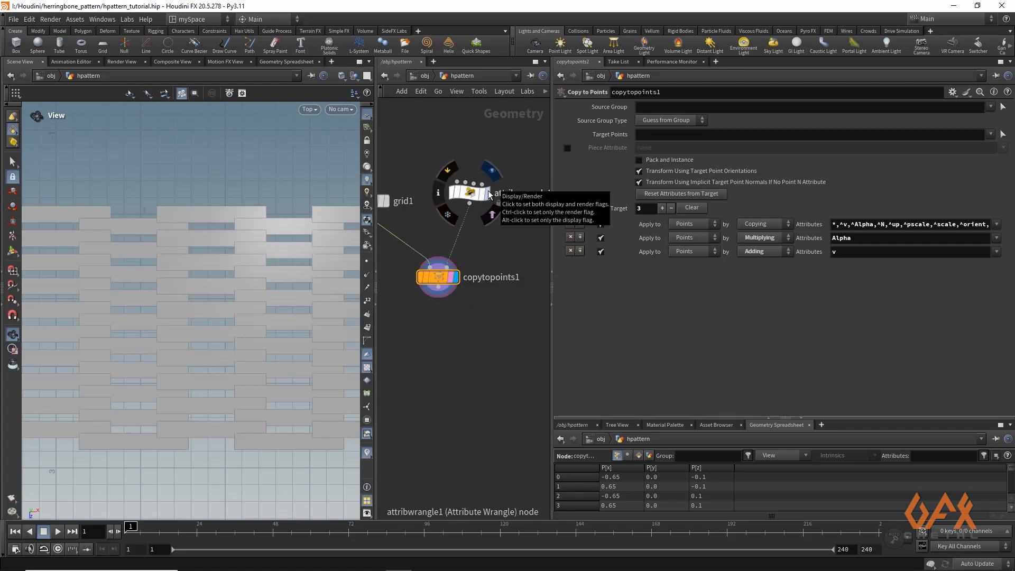
left_click(490, 194)
left_click(470, 194)
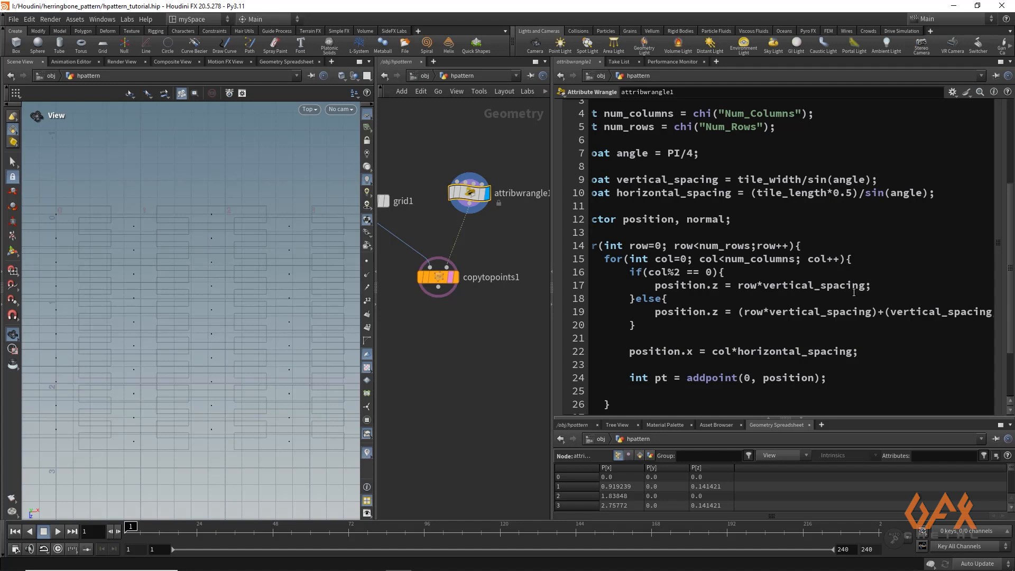
Add normal.x = 1; below the position.z statement in the if branch for even columns.
left_click(885, 285)
key("Return")
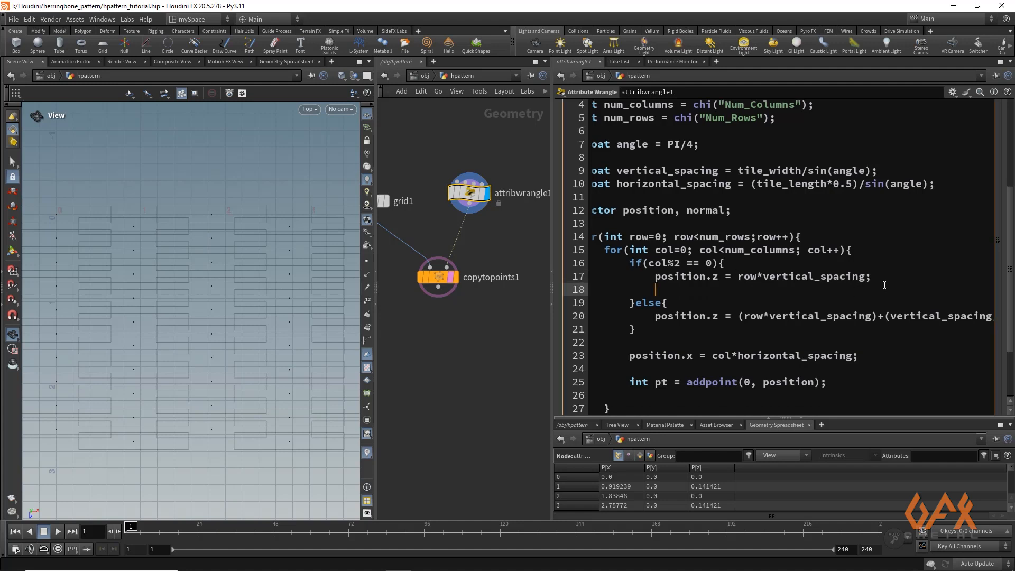
type("normal")
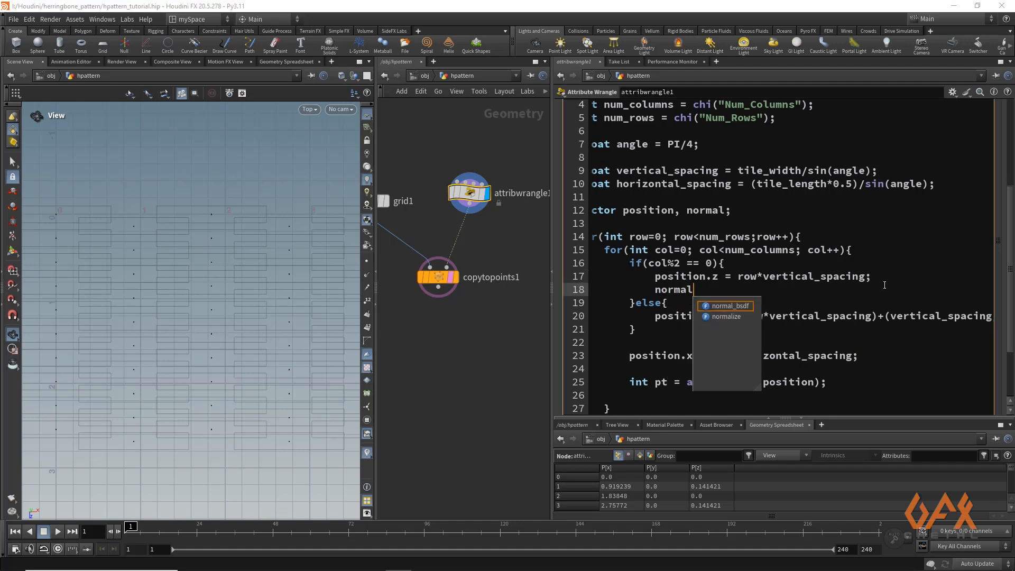
type(".")
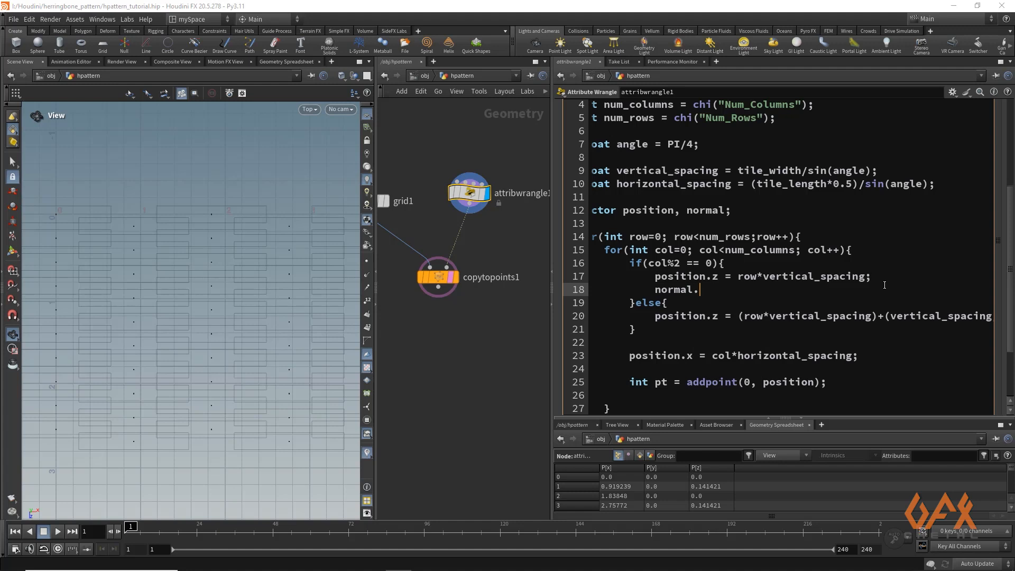
type("x = 1;")
Add normal.x = -1; below the position.z statement in the else branch.
left_click(697, 321)
key("End")
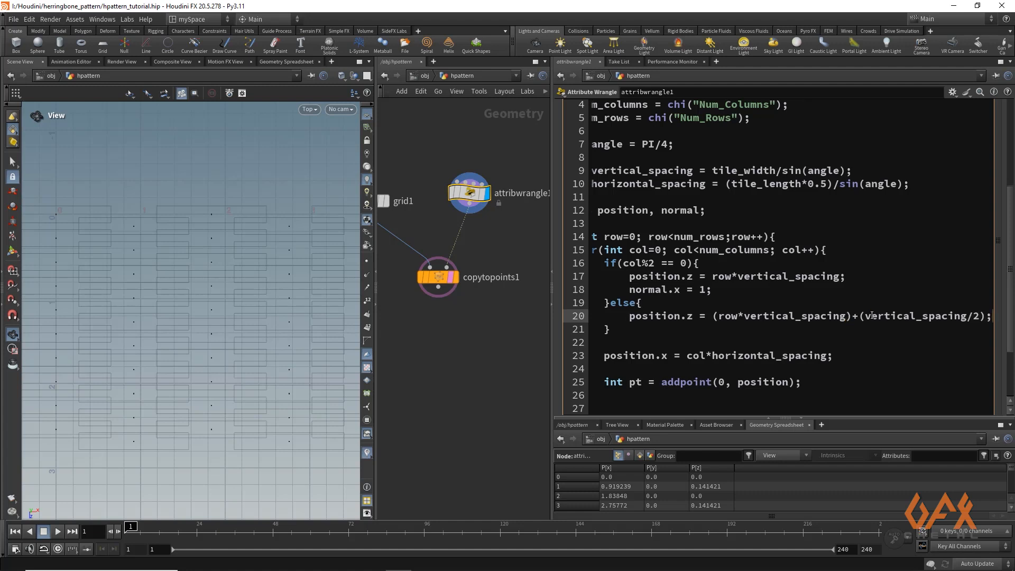
key("Return")
type("normal")
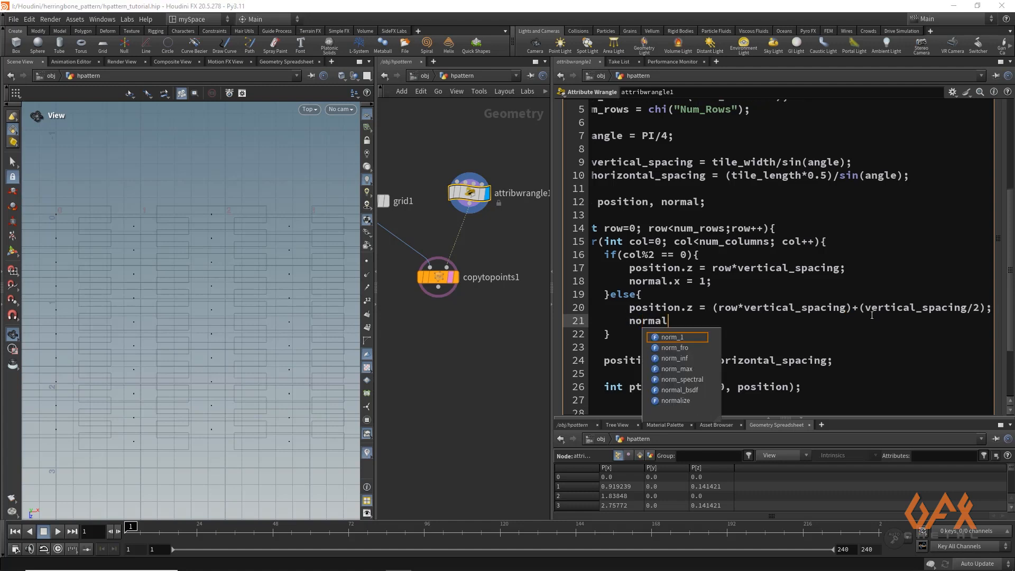
type(".x")
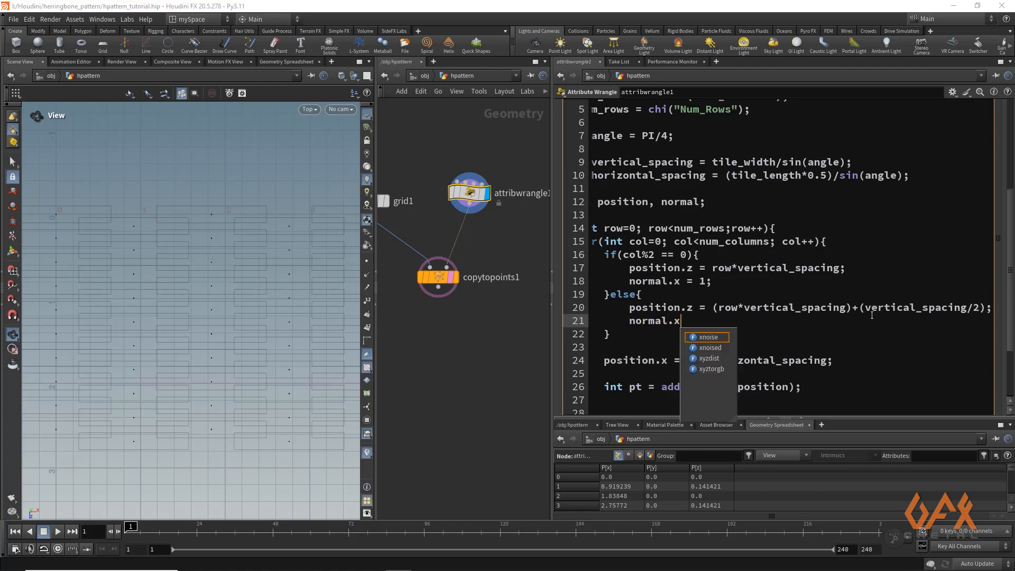
type(" = -1;")
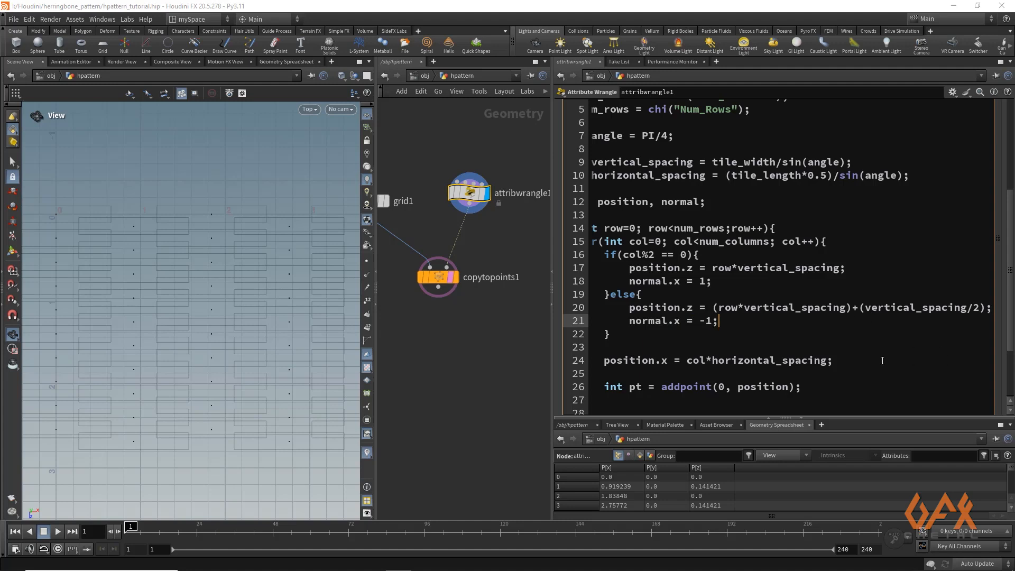
Add normal.z = 1; directly below the position.x statement in the inner loop.
left_click(850, 360)
key("Return")
type("nor")
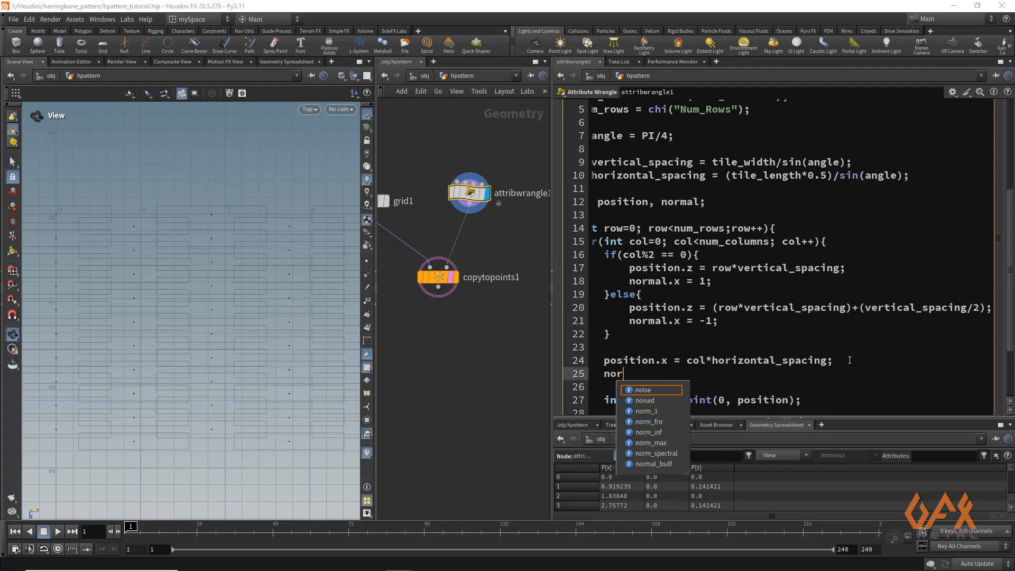
type("mal.z = 1")
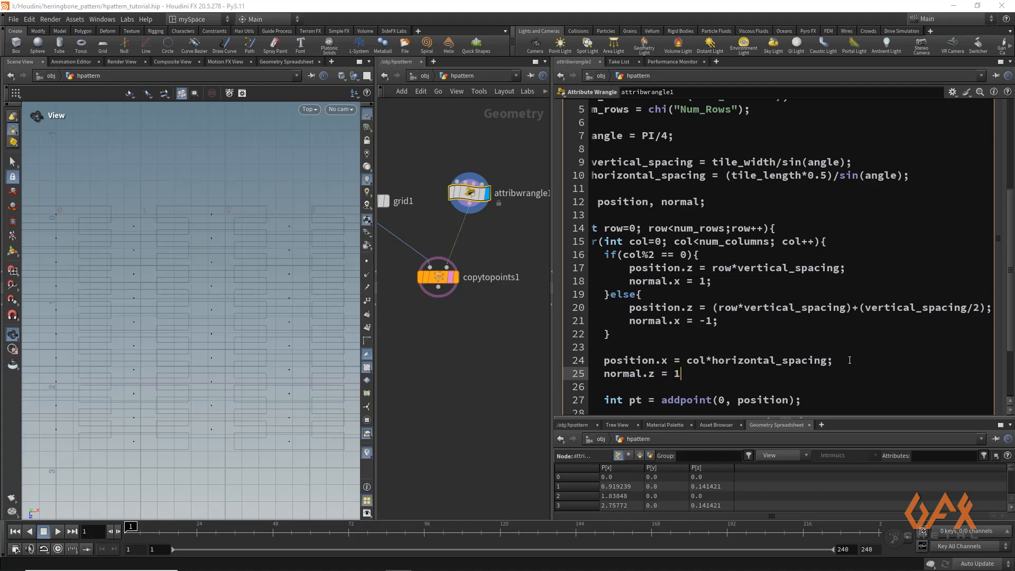
type(";")
scroll(630, 338, "down", 1)
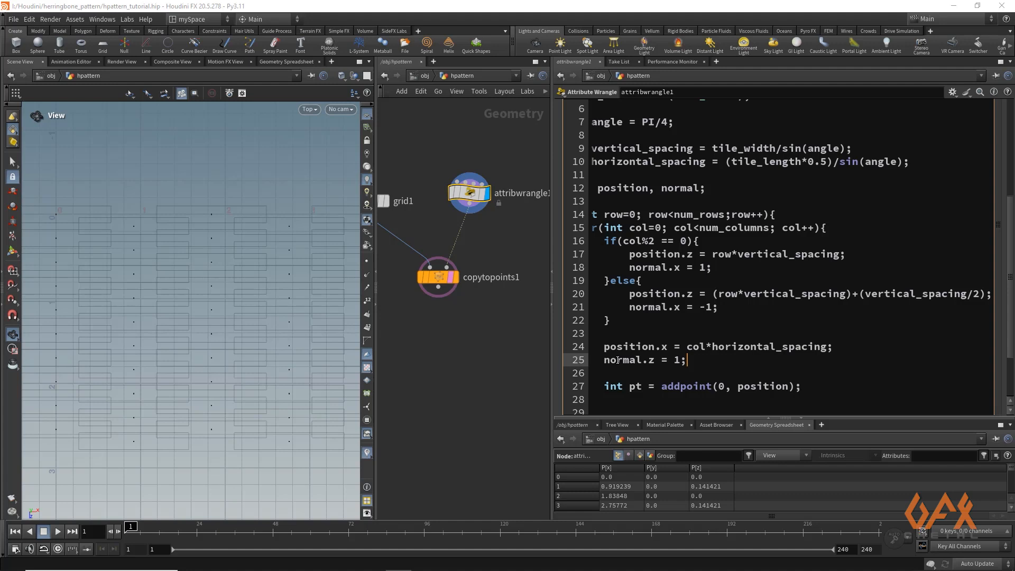
Add setpointattrib(0,"N",pt,normal); below the addpoint line and apply the code.
left_click(810, 387)
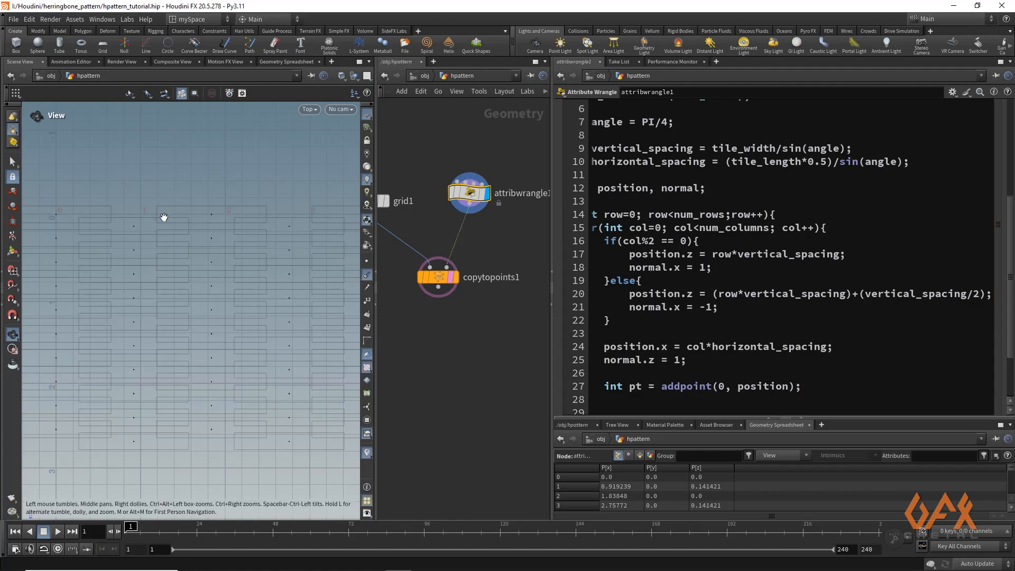
left_click(811, 388)
key("Return")
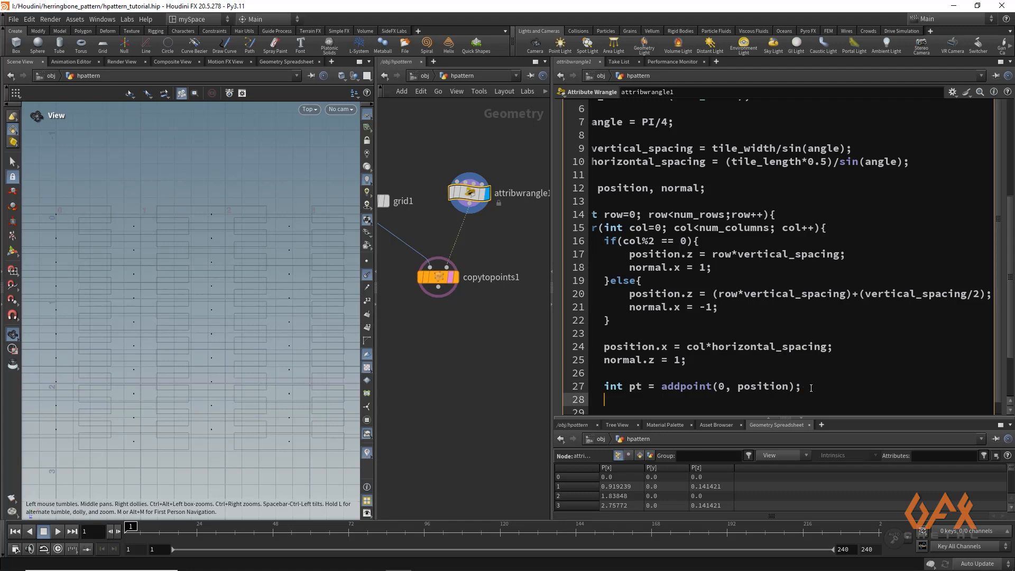
type("set")
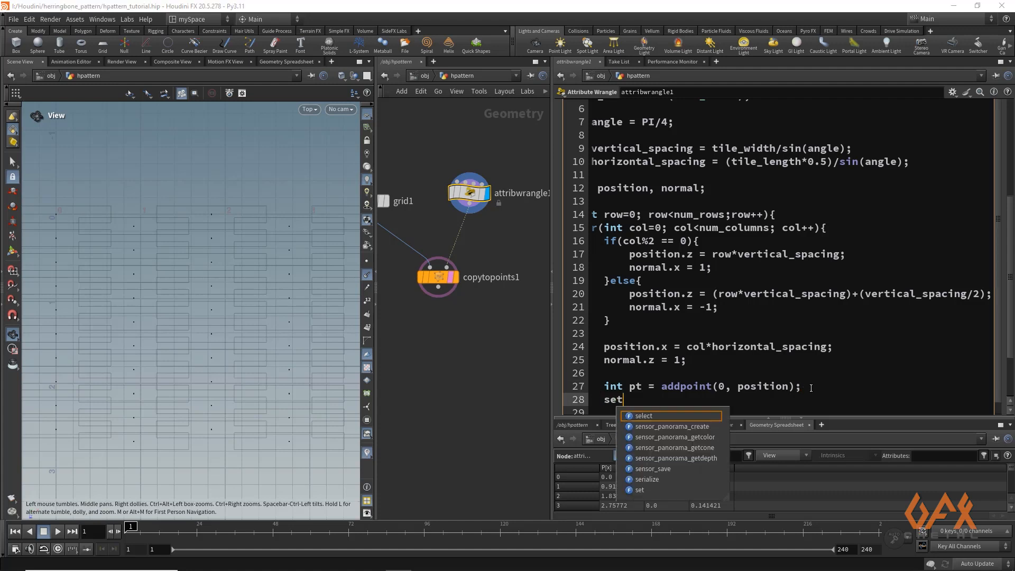
type("point")
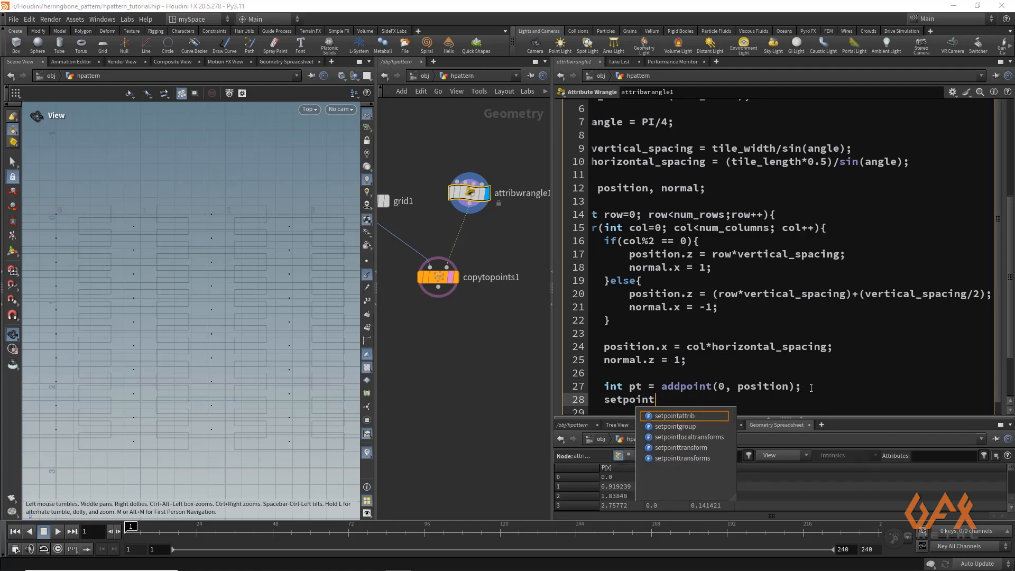
key("Return")
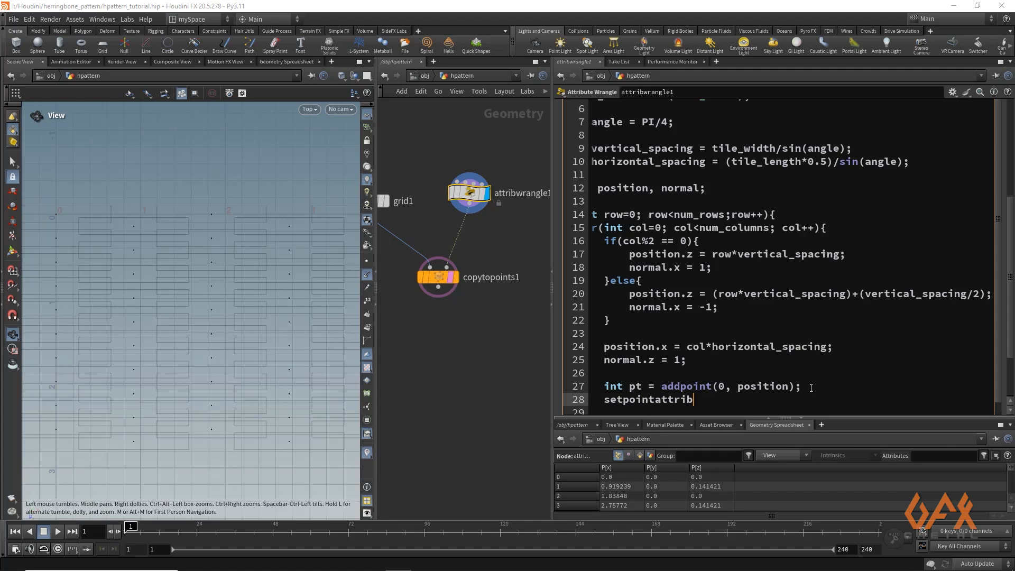
type("(0,\"N")
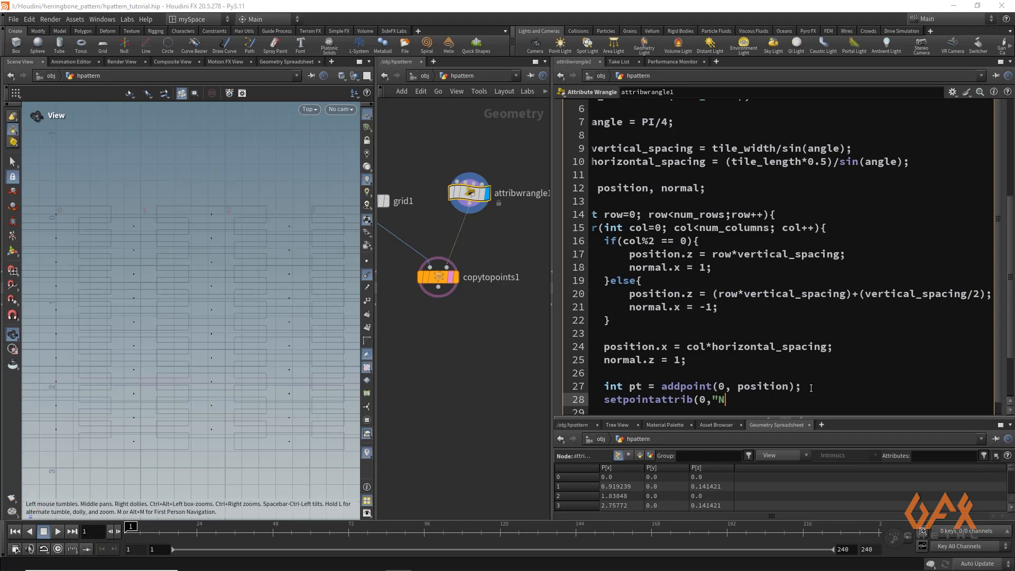
type("\",pt")
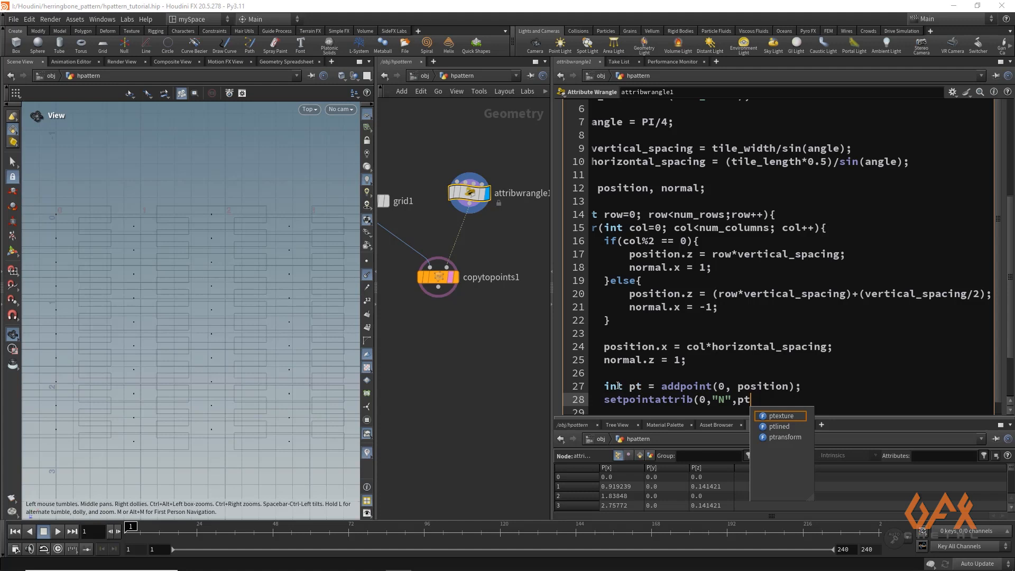
type(",")
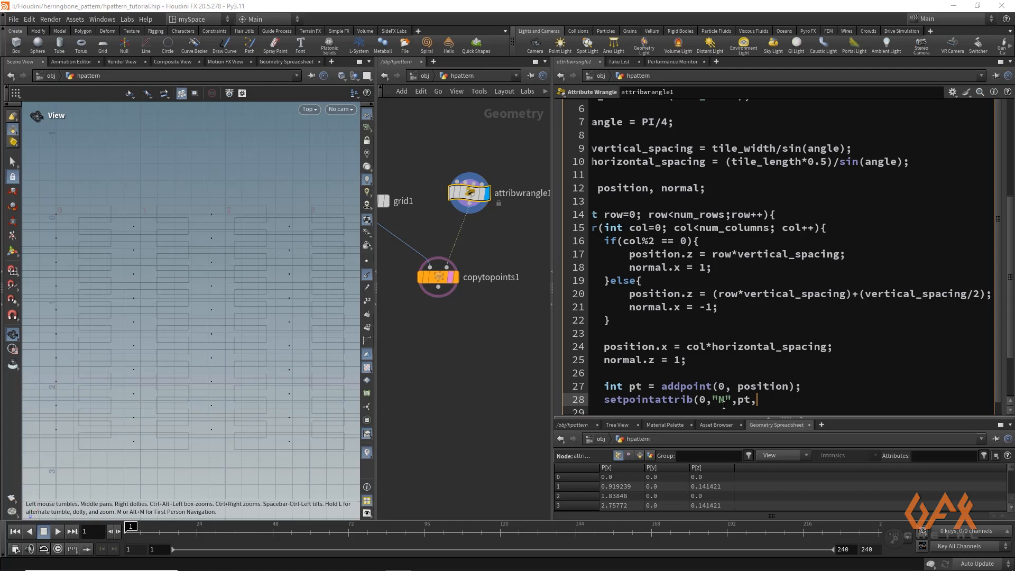
type("n")
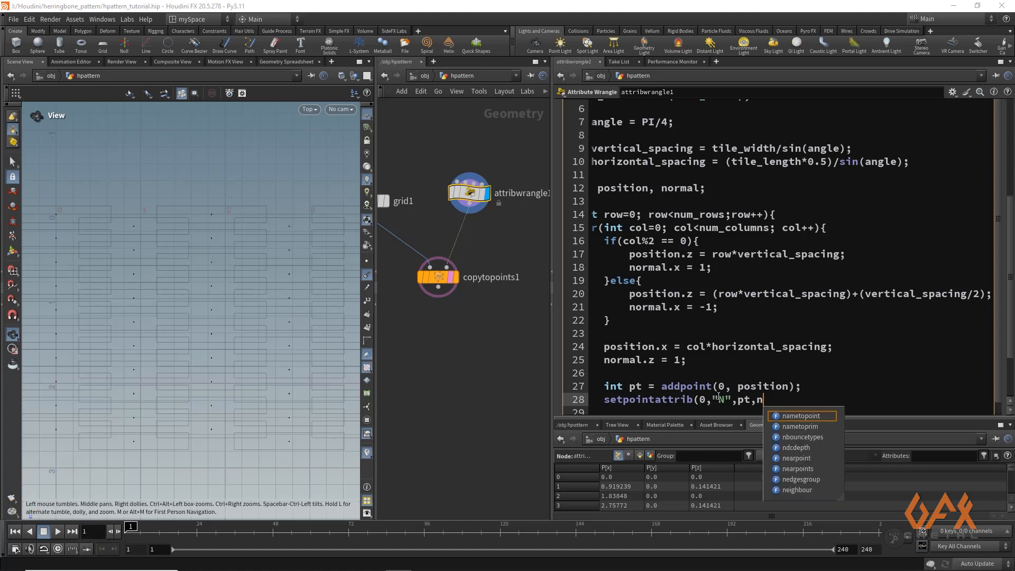
type("ormal")
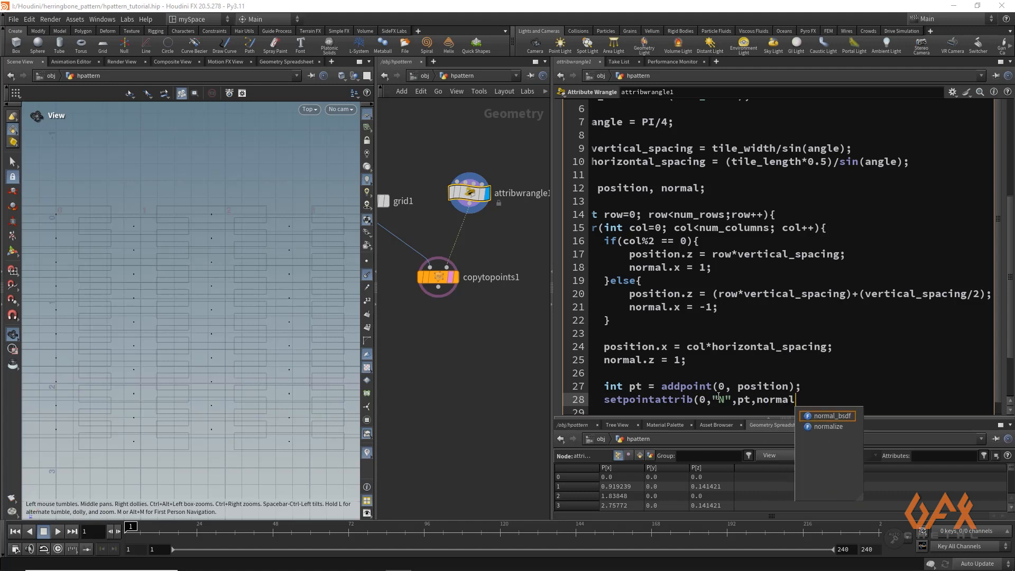
type(");")
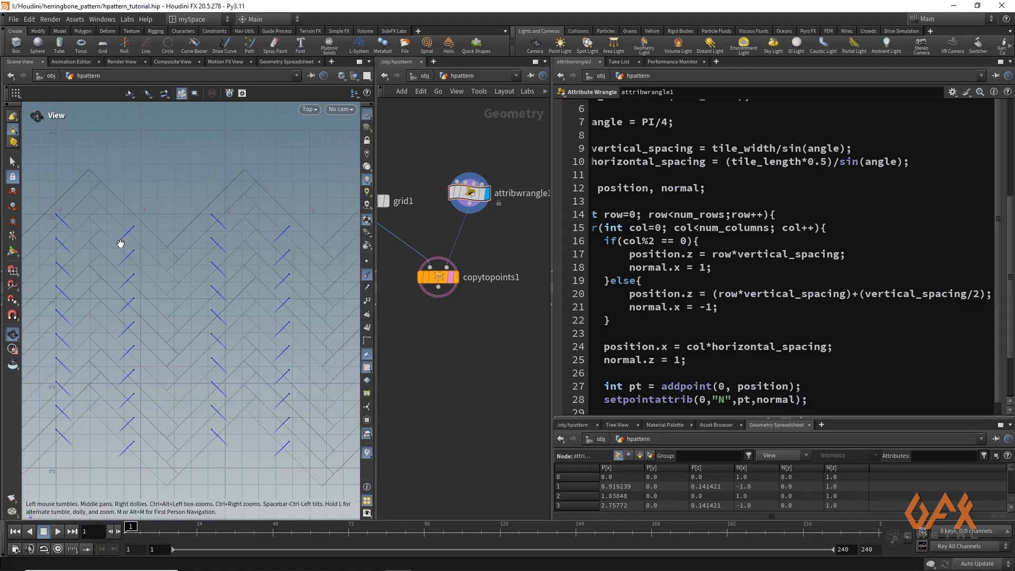
Display and select the Copy to Points node, and view the copied tiles in perspective.
left_click_drag(67, 227, 147, 204)
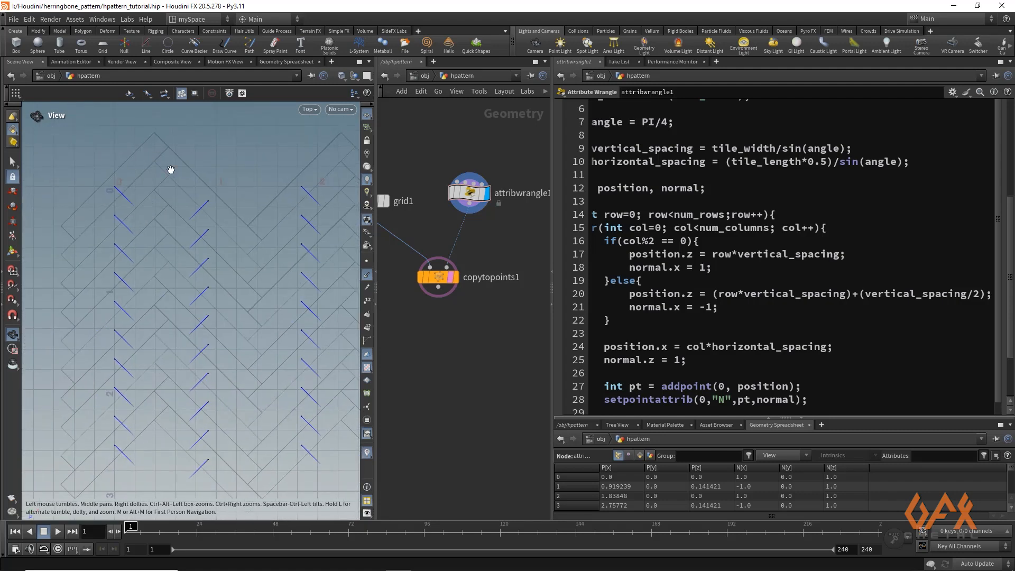
left_click(454, 277)
left_click(456, 277)
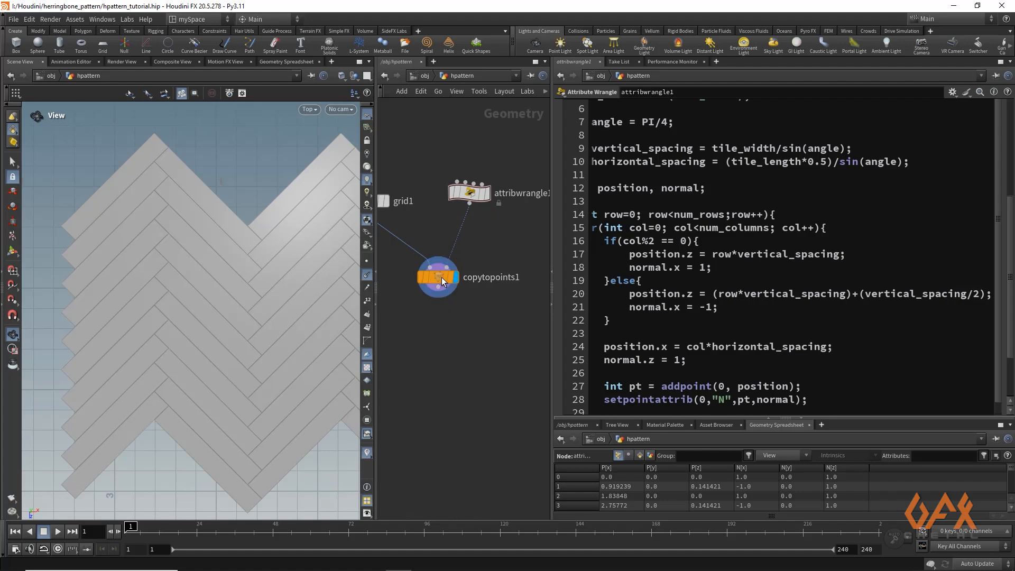
left_click(442, 278)
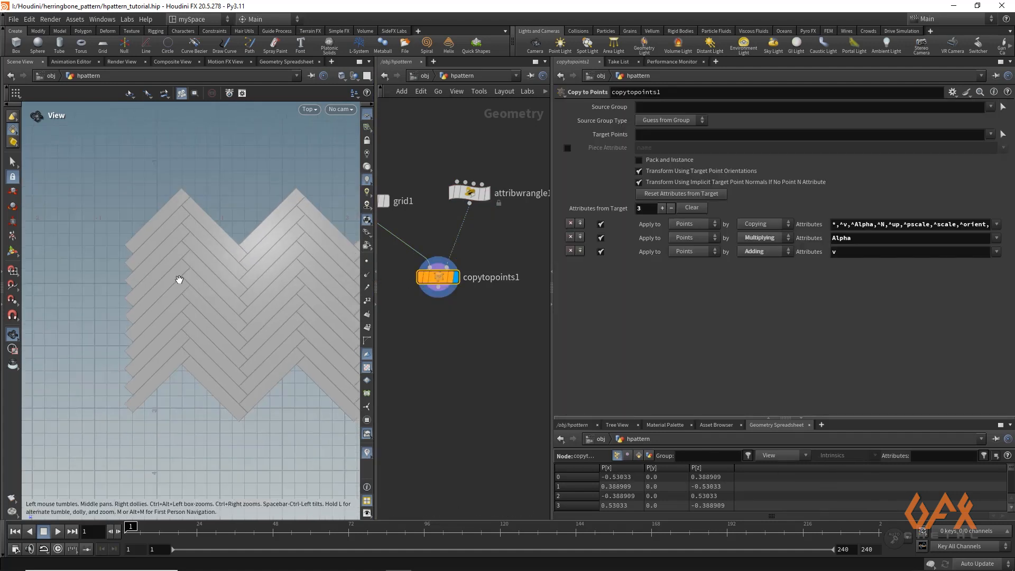
left_click_drag(180, 280, 195, 315)
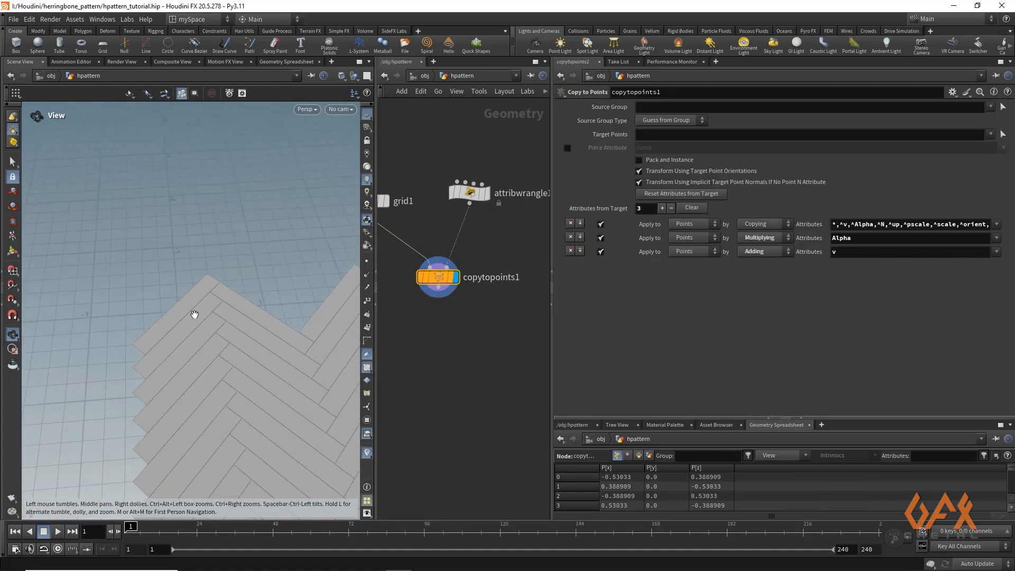
middle_click_drag(195, 315, 143, 259)
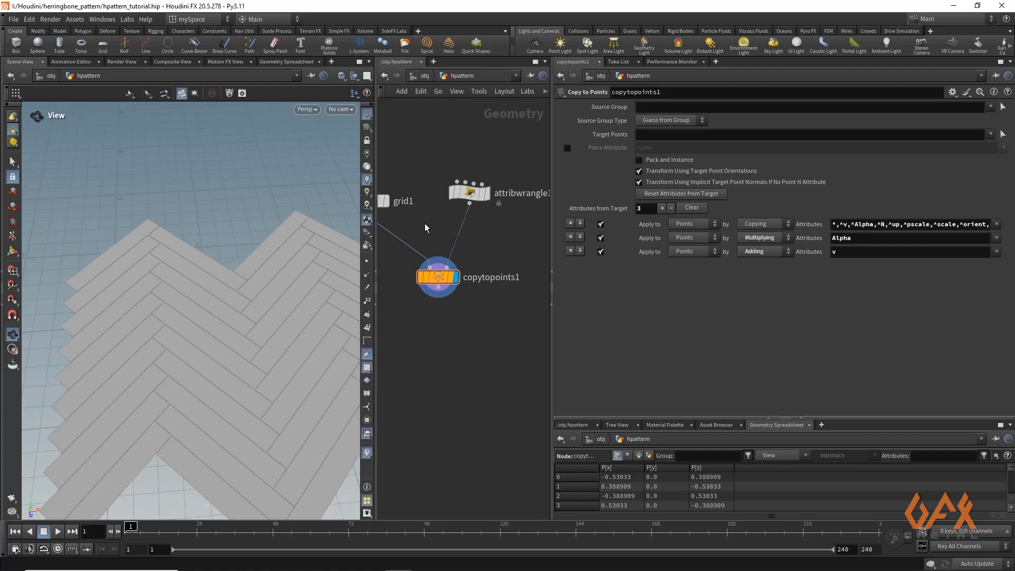
Switch the network to curved wires, widen its pane, and select attribwrangle1 to show its tile parameters.
key("shift+s")
left_click_drag(552, 222, 640, 222)
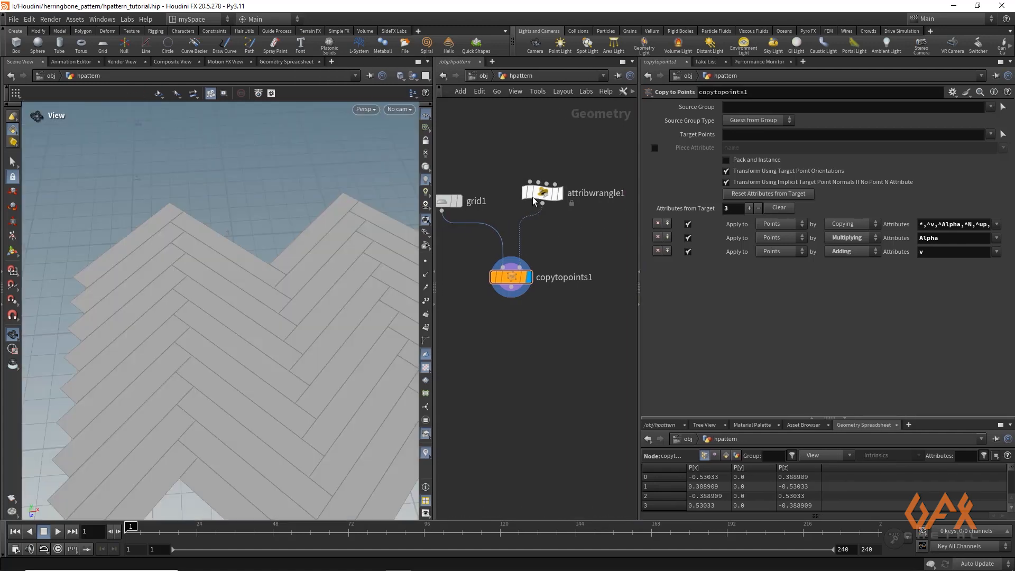
left_click(542, 193)
scroll(829, 205, "up", 8)
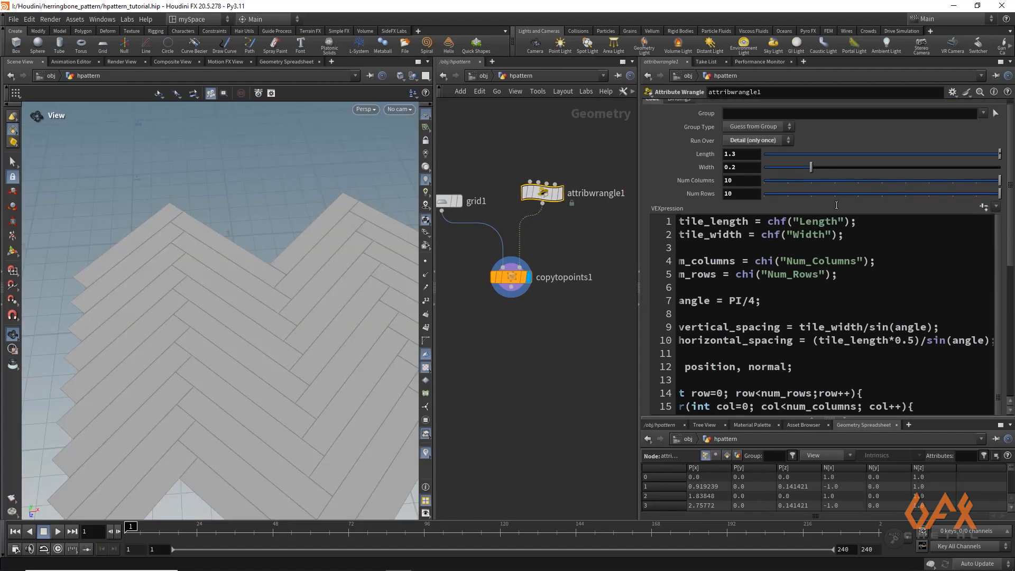
Test wider tiles by raising the wrangle's Width to 0.464.
left_click_drag(813, 176, 827, 178)
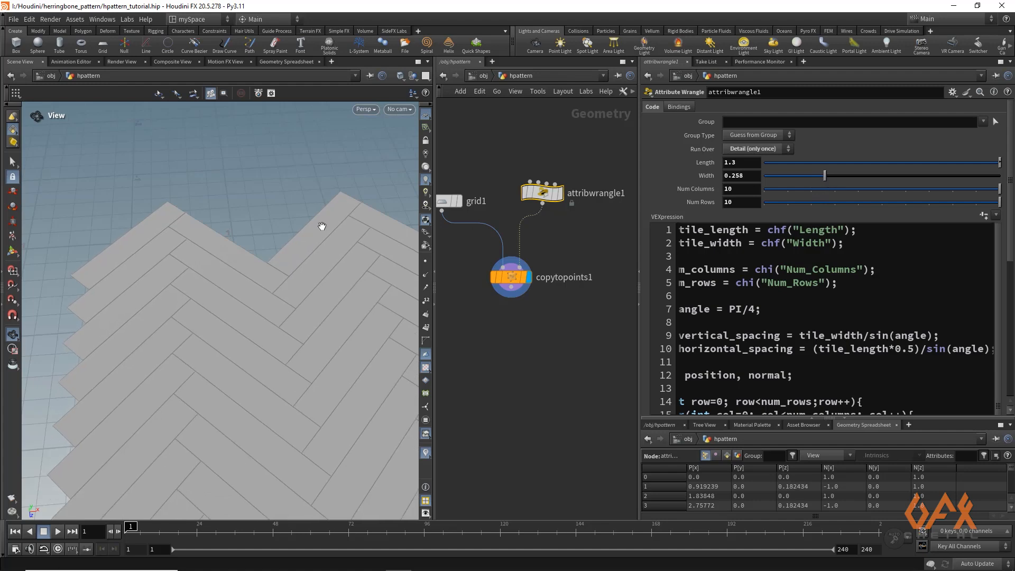
left_click_drag(321, 225, 229, 249)
right_click_drag(229, 249, 217, 251)
left_click_drag(840, 178, 874, 181)
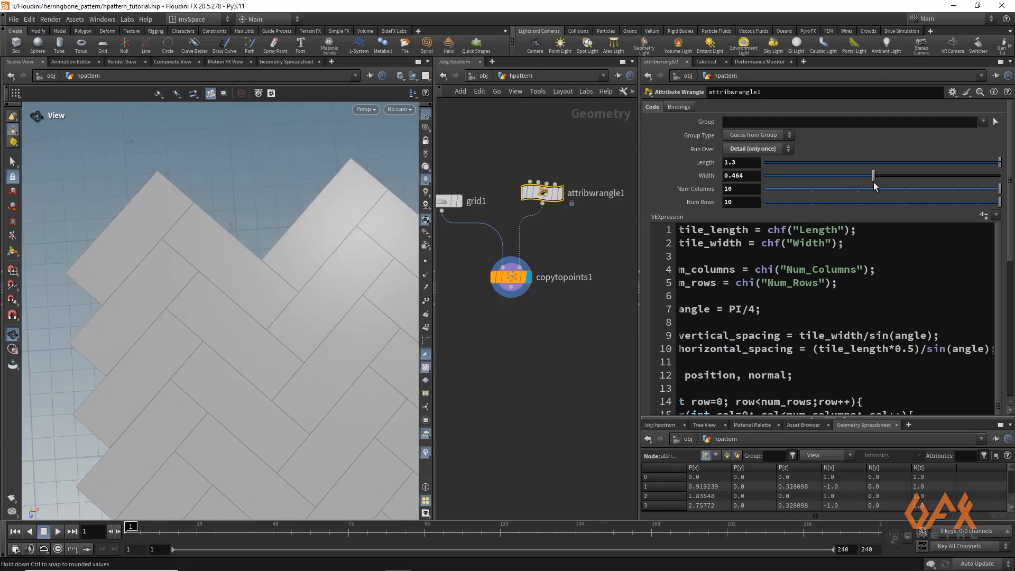
Set the wrangle's Length to 1.3 and its Width to 0.2.
mouse_move(998, 163)
left_mouse_down()
mouse_move(898, 168)
mouse_move(1000, 168)
left_mouse_up()
left_click(751, 163)
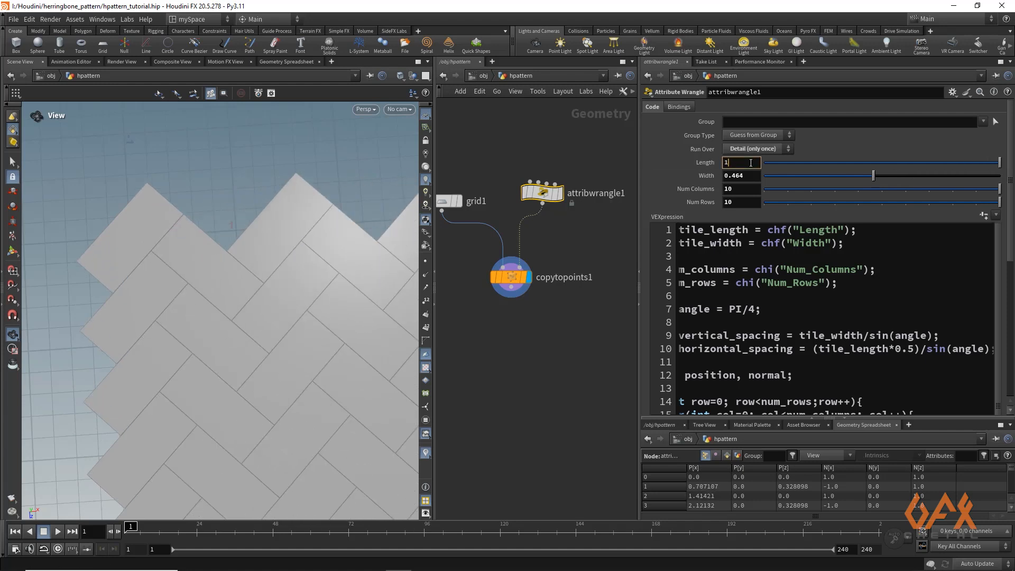
type(".3")
double_click(747, 177)
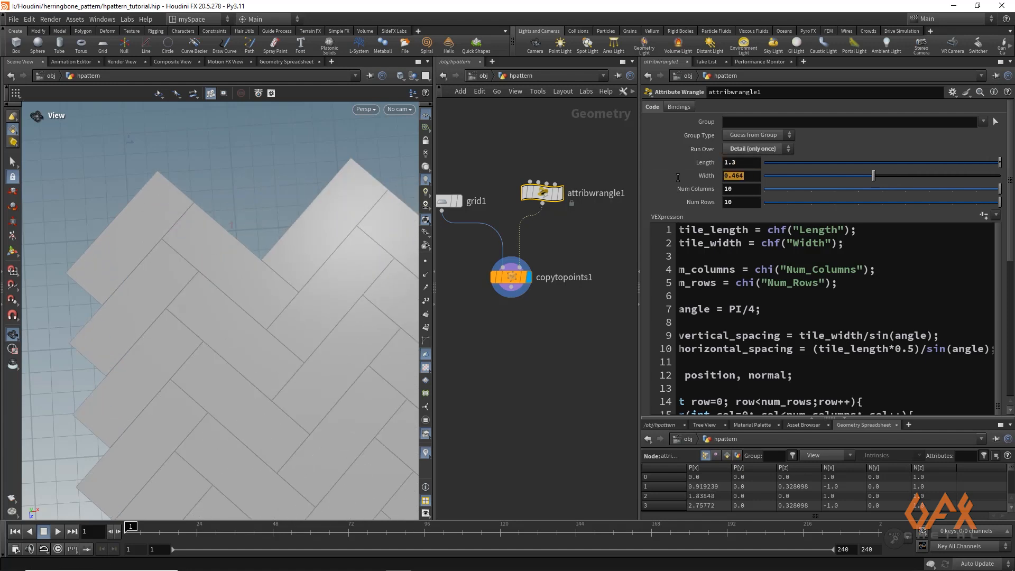
type(".2")
key("Return")
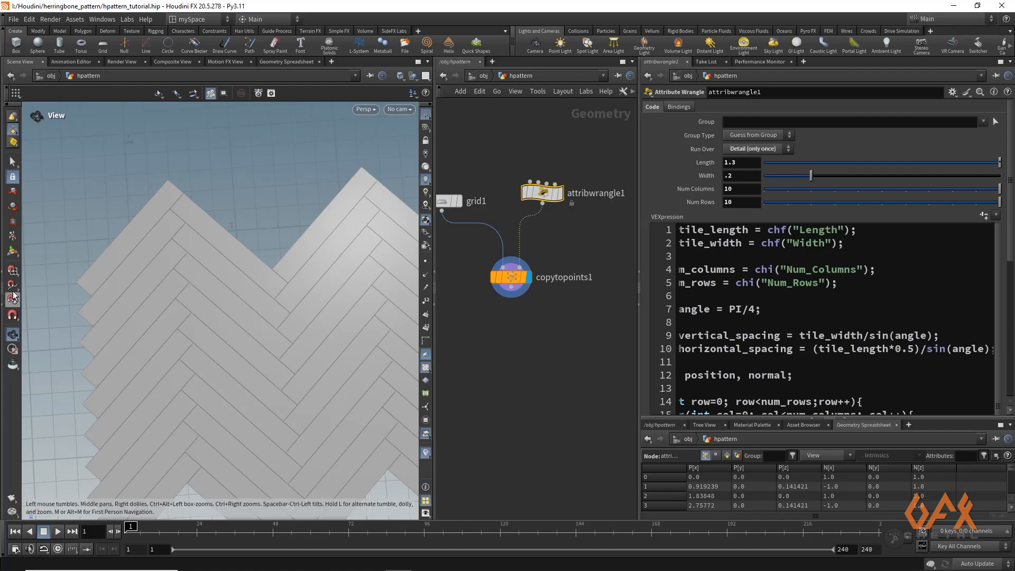
middle_click_drag(268, 303, 213, 252)
left_click_drag(213, 253, 226, 284)
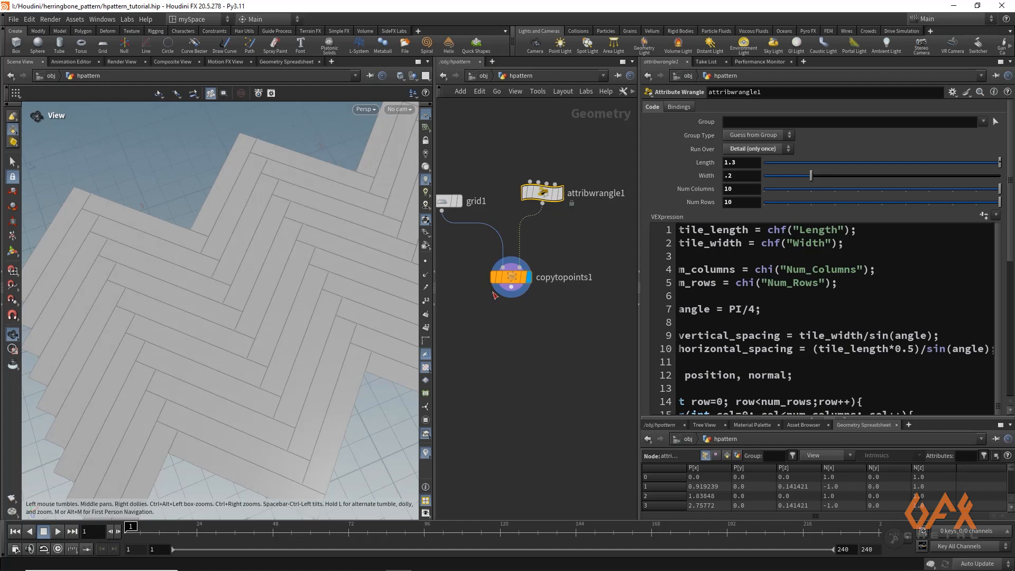
middle_click(495, 295)
middle_click_drag(468, 253, 508, 273)
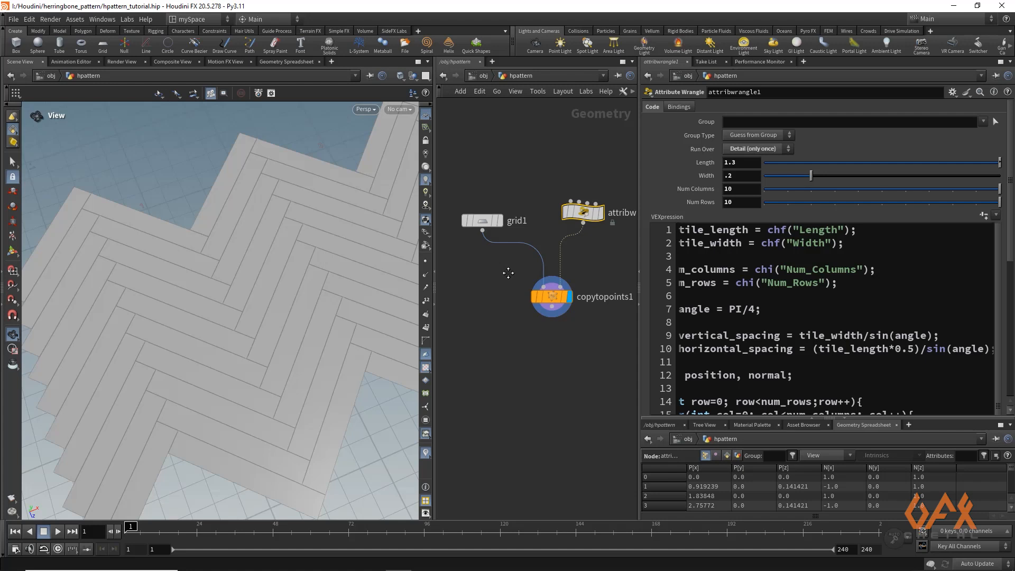
Insert a UV Unwrap node between grid1 and copytopoints1 and display its result.
left_click(482, 230)
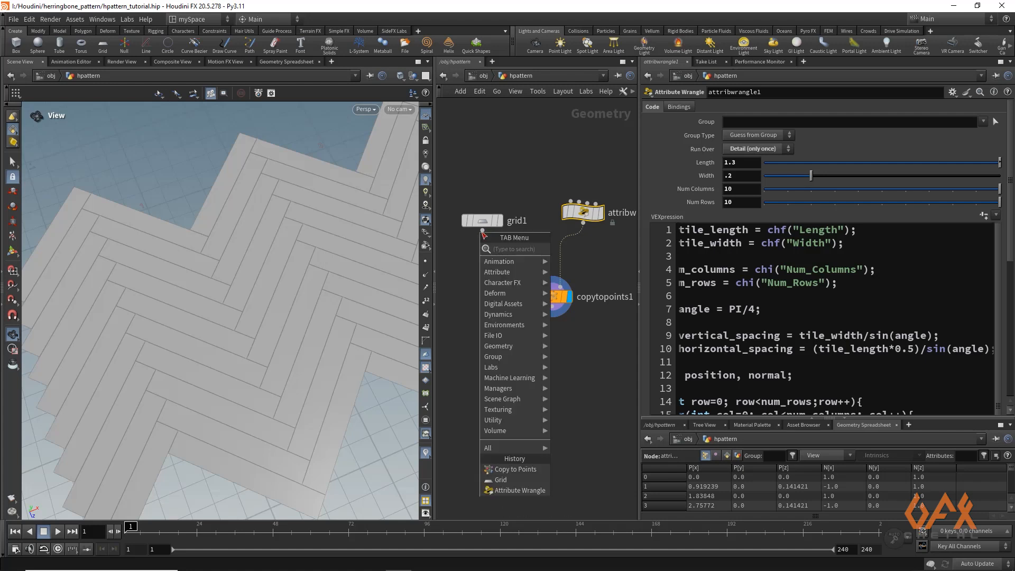
type("uvun")
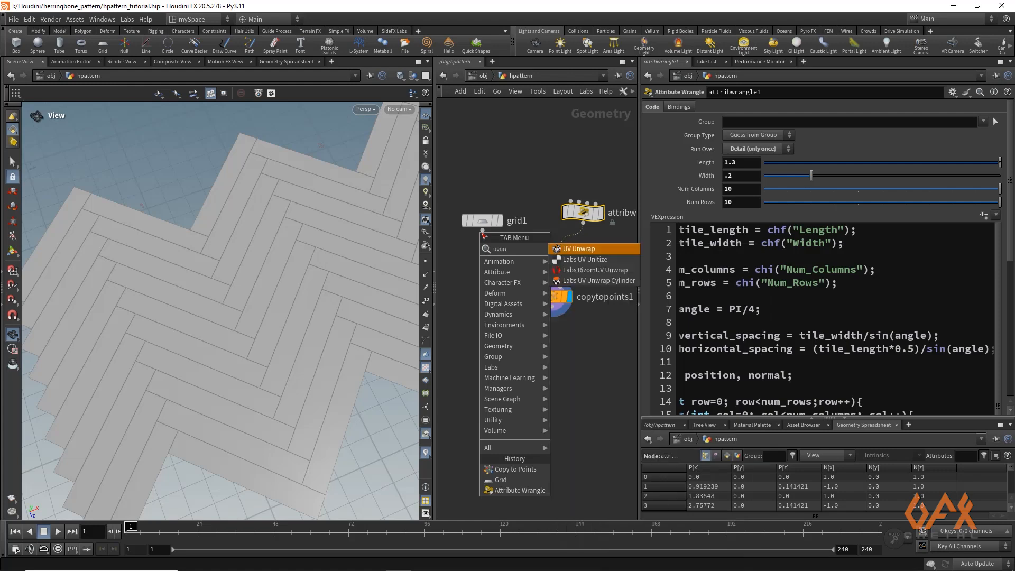
key("Return")
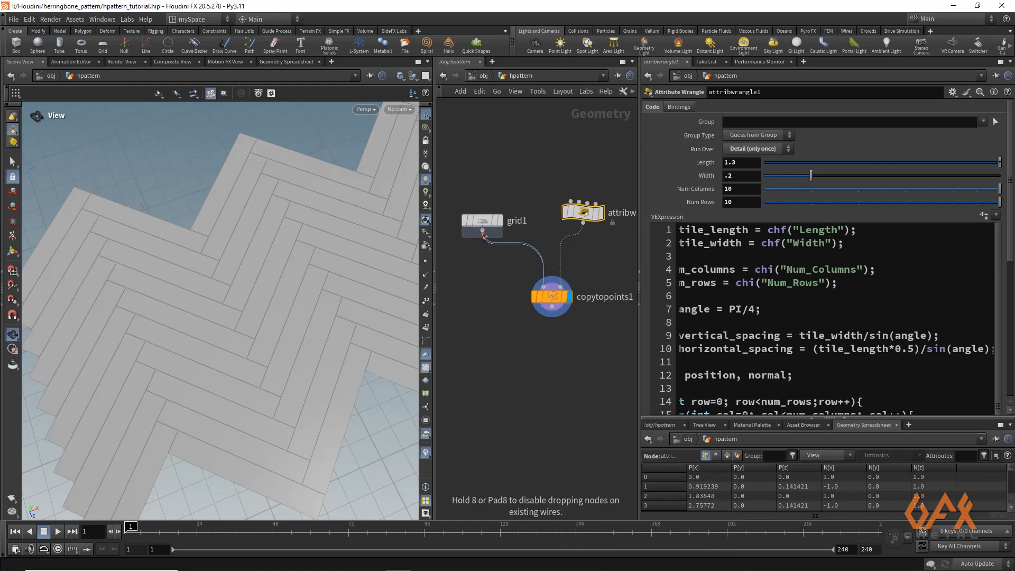
left_click(500, 261)
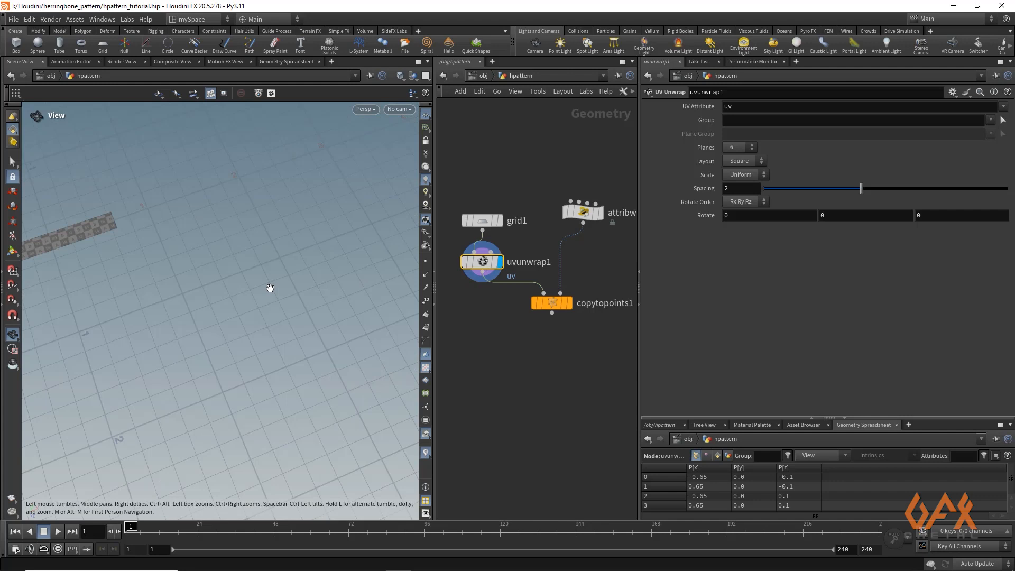
Examine the single tile's unwrapped layout in the UV view.
key("space+5")
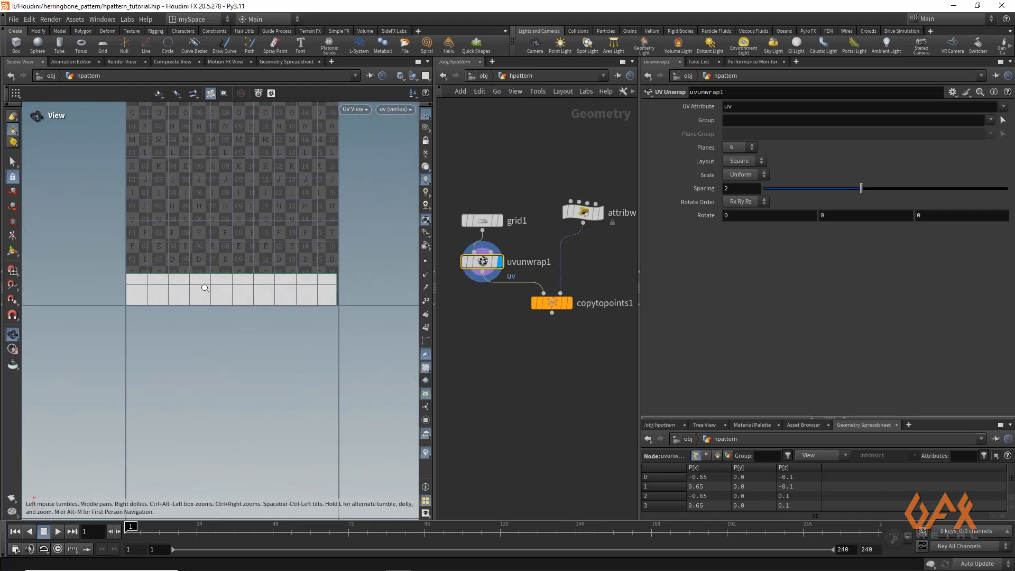
scroll(203, 288, "up", 2)
middle_click_drag(224, 275, 157, 256)
scroll(179, 246, "down", 3)
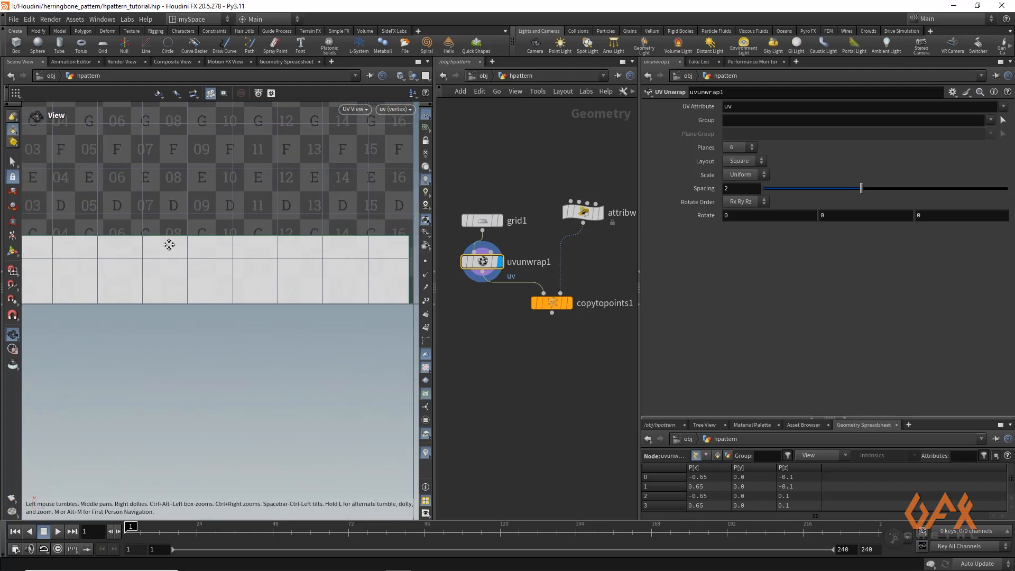
Display and select copytopoints1, and inspect the UV checker on the copied tiles in the perspective view.
left_click(570, 303)
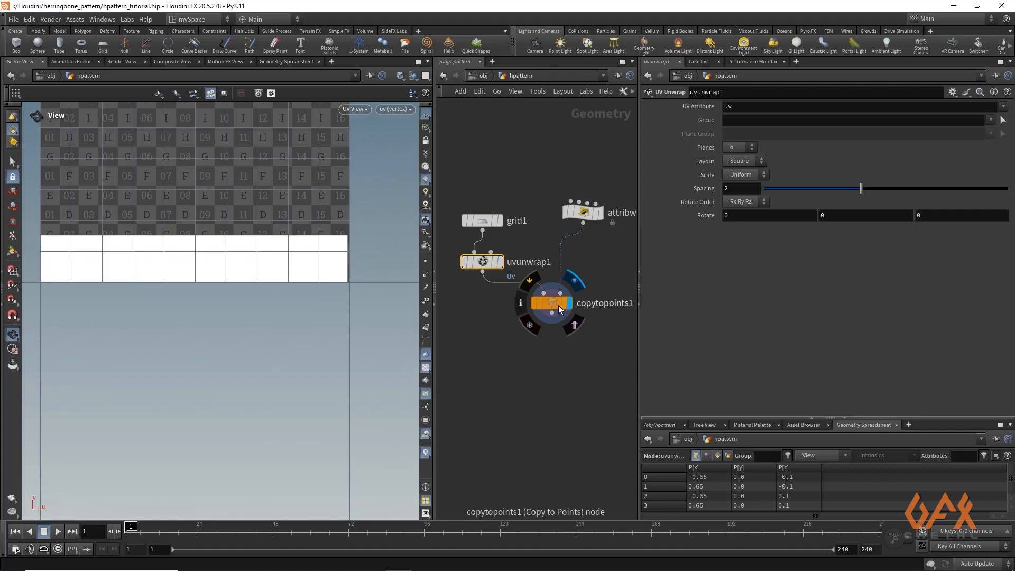
key("space+1")
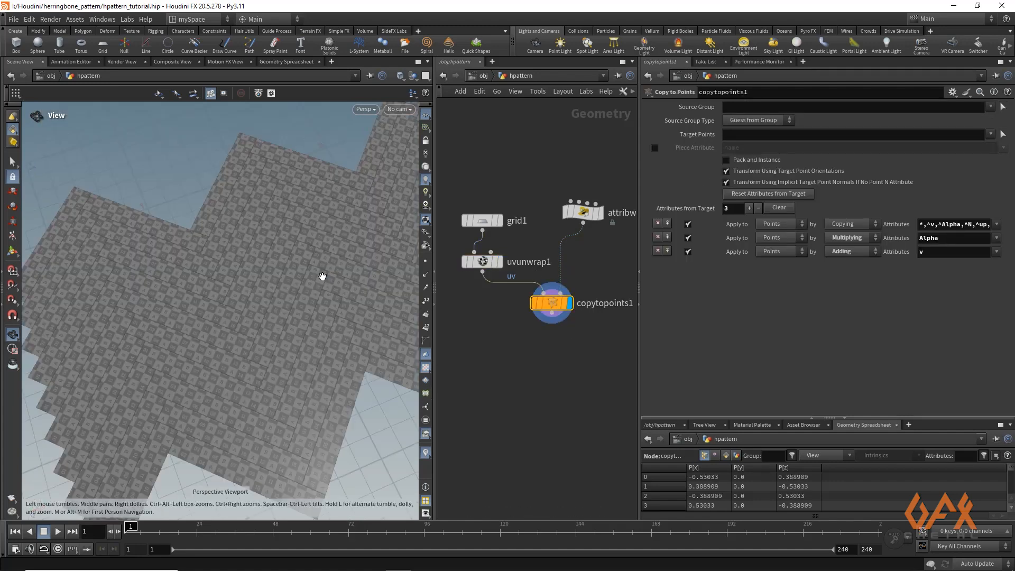
scroll(215, 286, "down", 3)
scroll(297, 285, "up", 5)
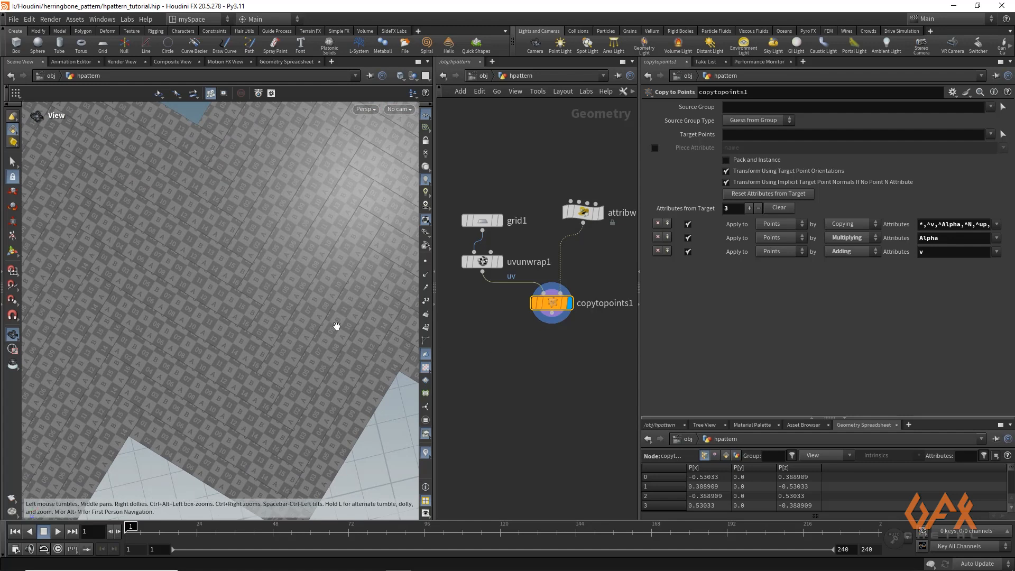
scroll(259, 299, "up", 3)
scroll(283, 295, "up", 3)
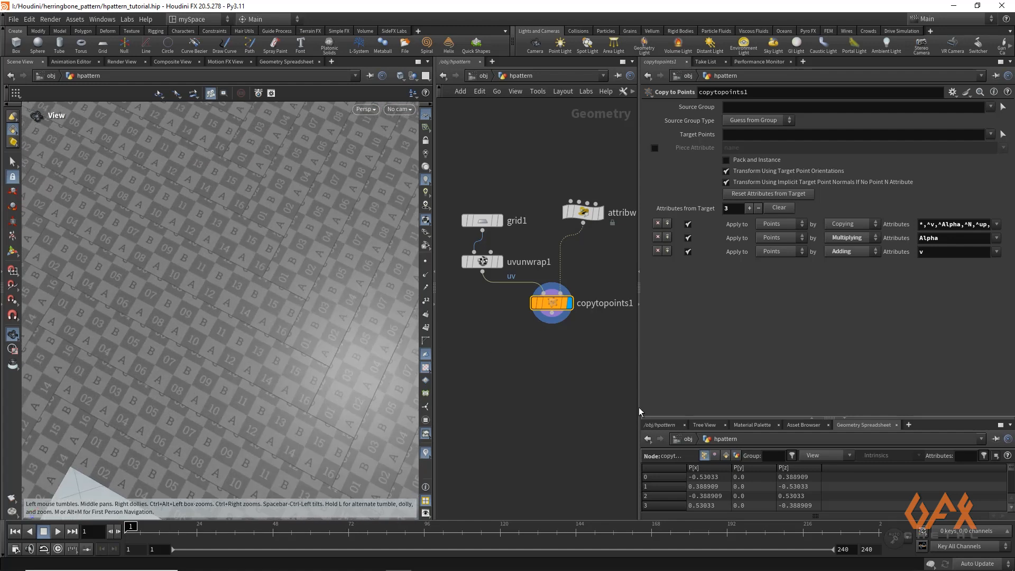
Add a For-Each Connected Piece loop wired to the output of copytopoints1.
middle_click_drag(569, 367, 555, 297)
left_click_drag(540, 254, 520, 290)
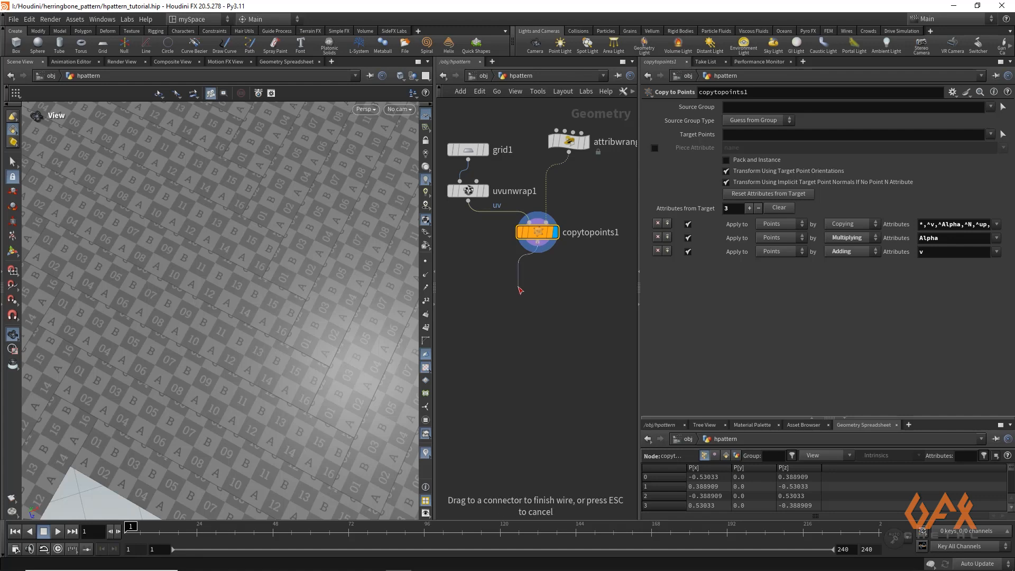
key("Tab")
type("forea")
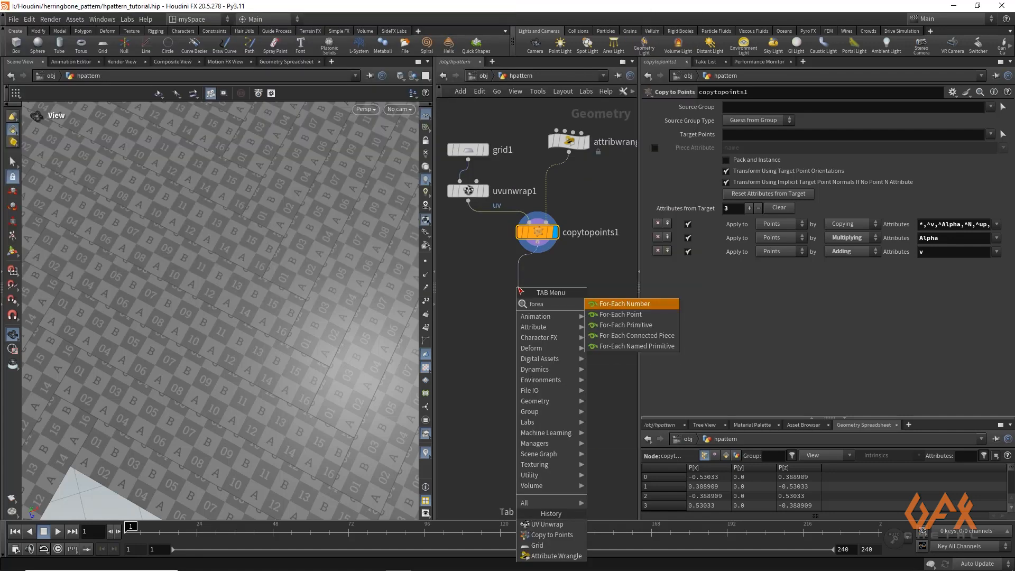
key("Down")
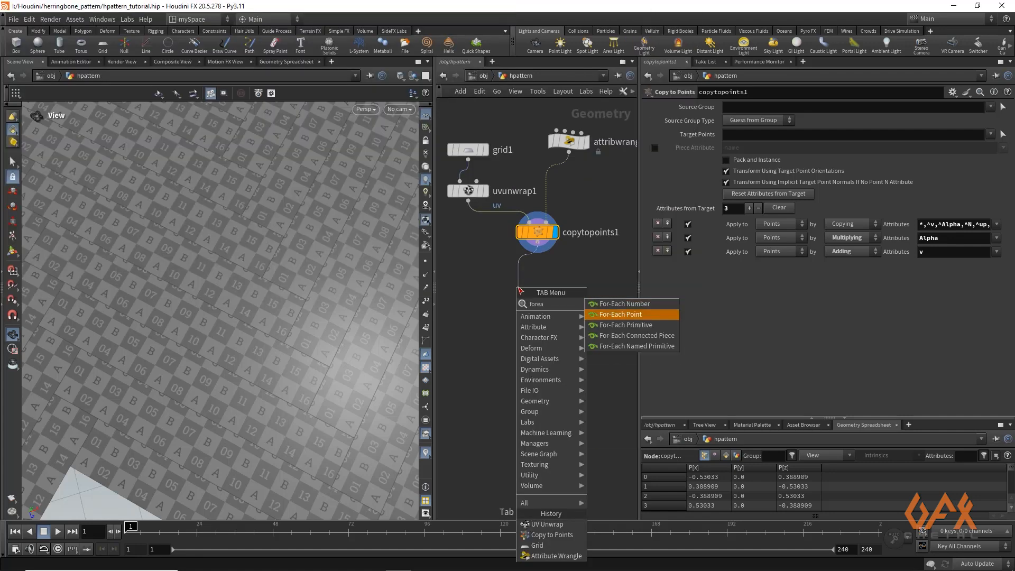
key("Down")
key("Down")
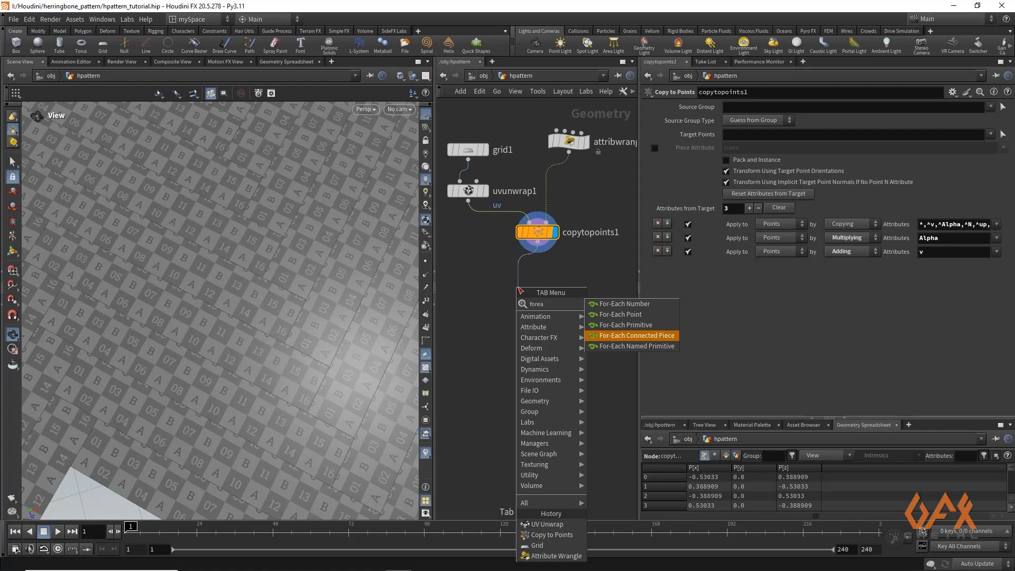
key("Return")
middle_click_drag(502, 374, 499, 308)
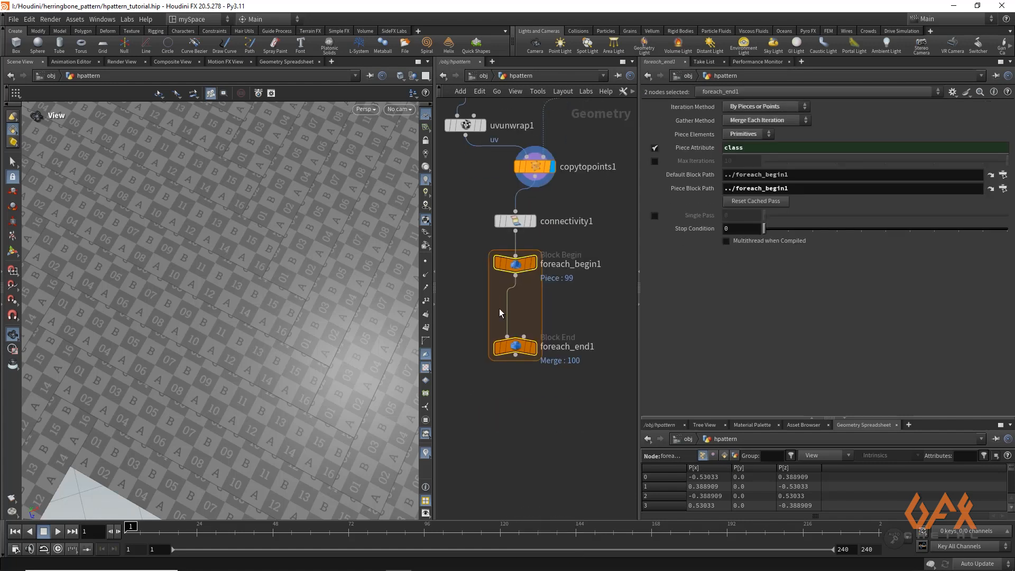
Display foreach_begin1 and insert a PolyExtrude node after it inside the loop.
left_click(531, 263)
left_click(521, 267)
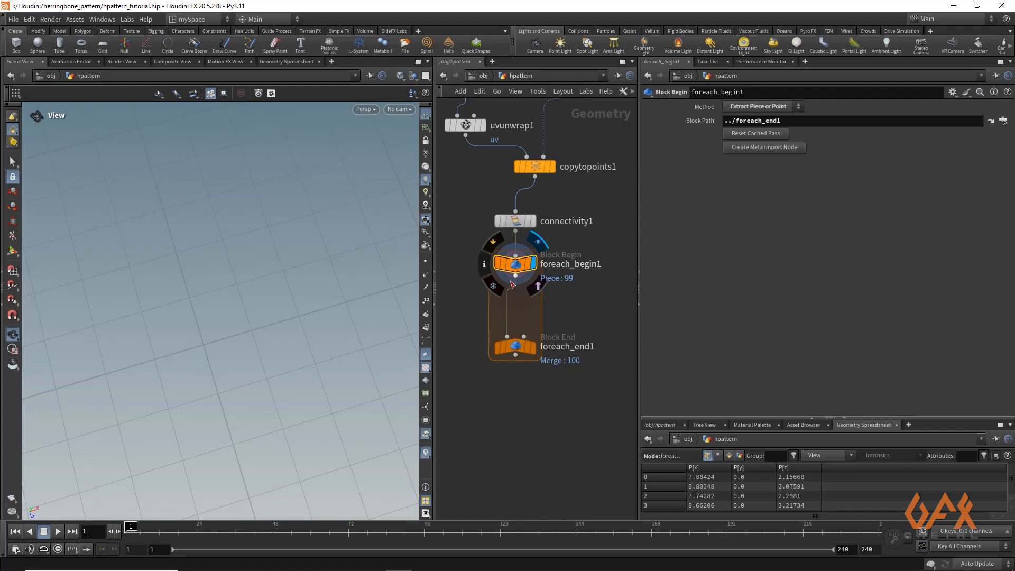
key("Tab")
type("polt")
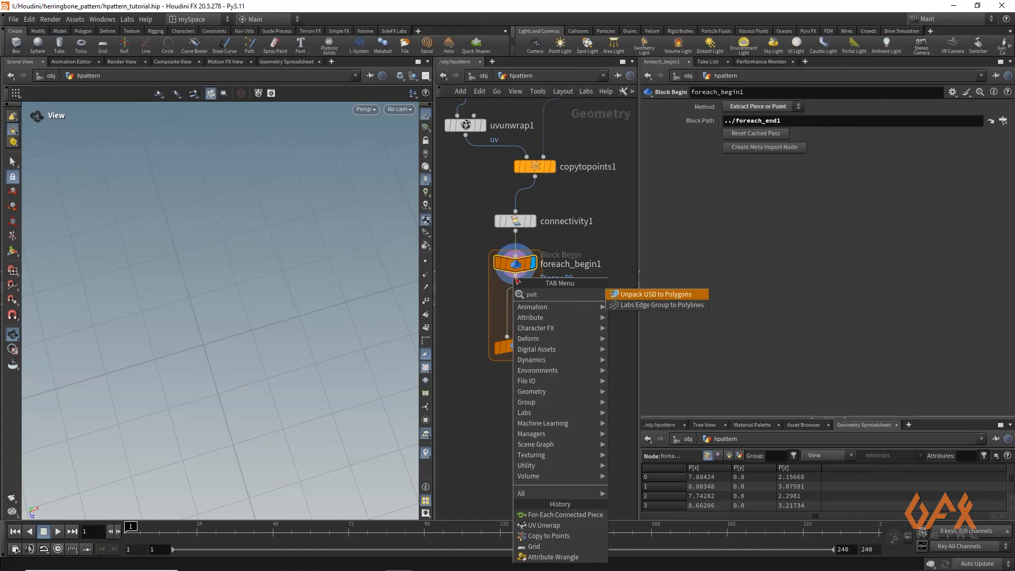
key("BackSpace")
type("yex")
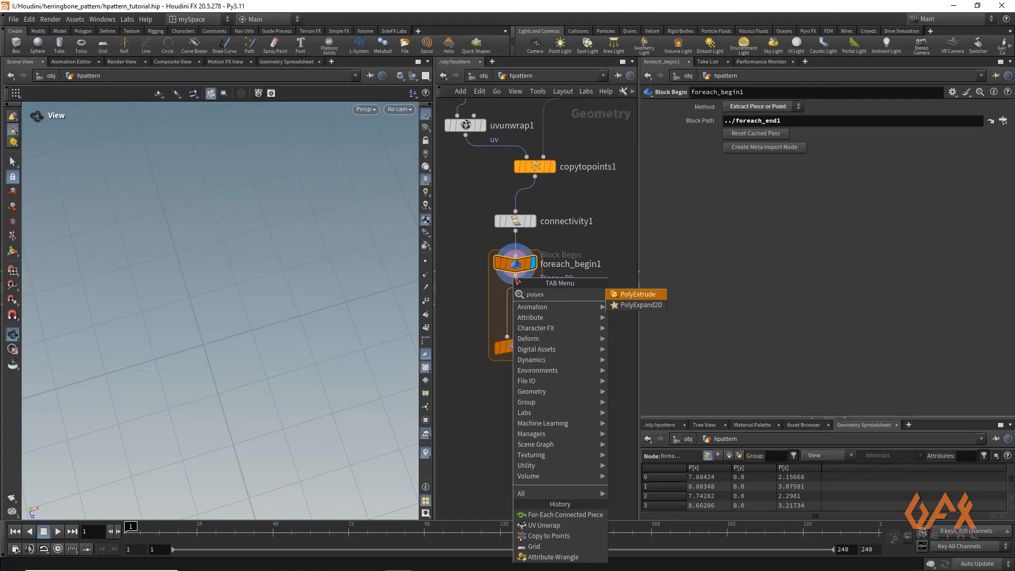
key("Return")
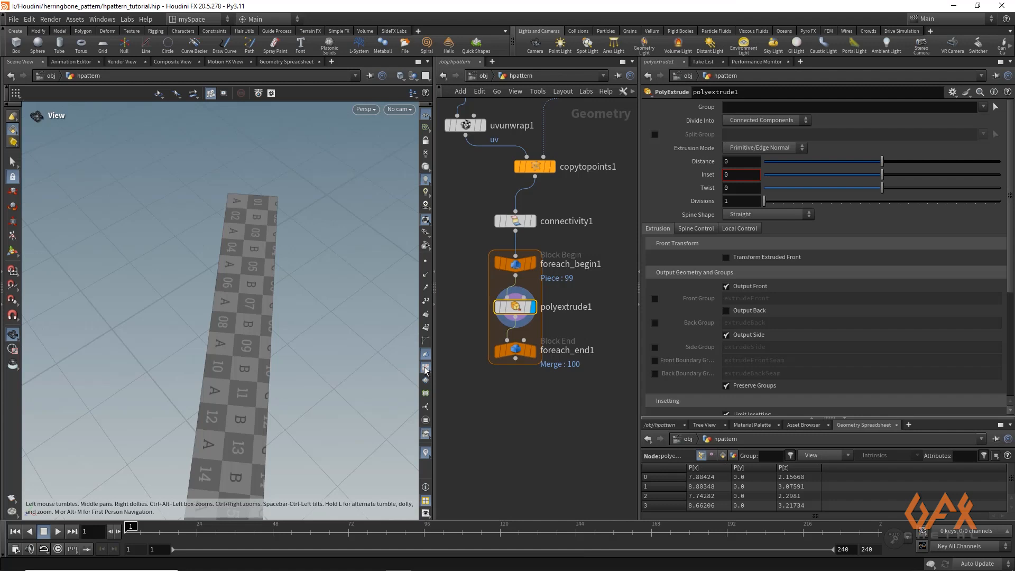
Try a PolyExtrude Inset of 0.003 on the tile, and raise it to 0.005.
left_click(742, 176)
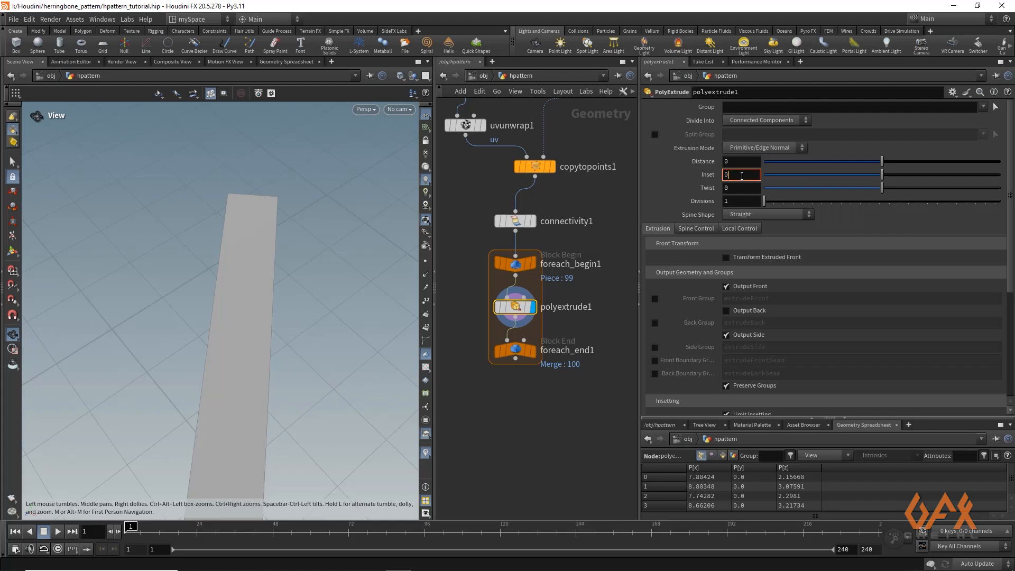
type("003")
key("Return")
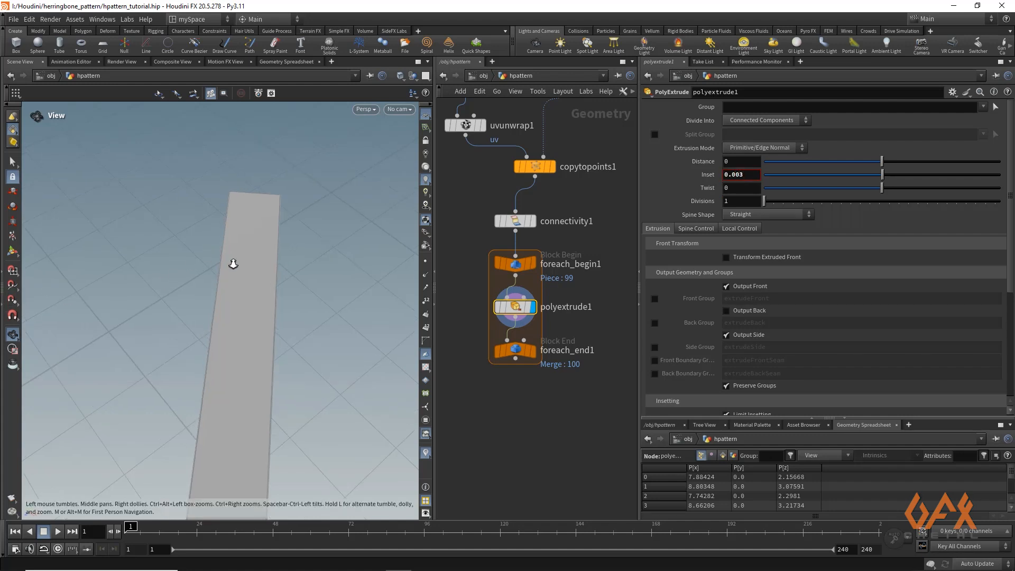
scroll(289, 275, "up", 4)
scroll(229, 281, "up", 2)
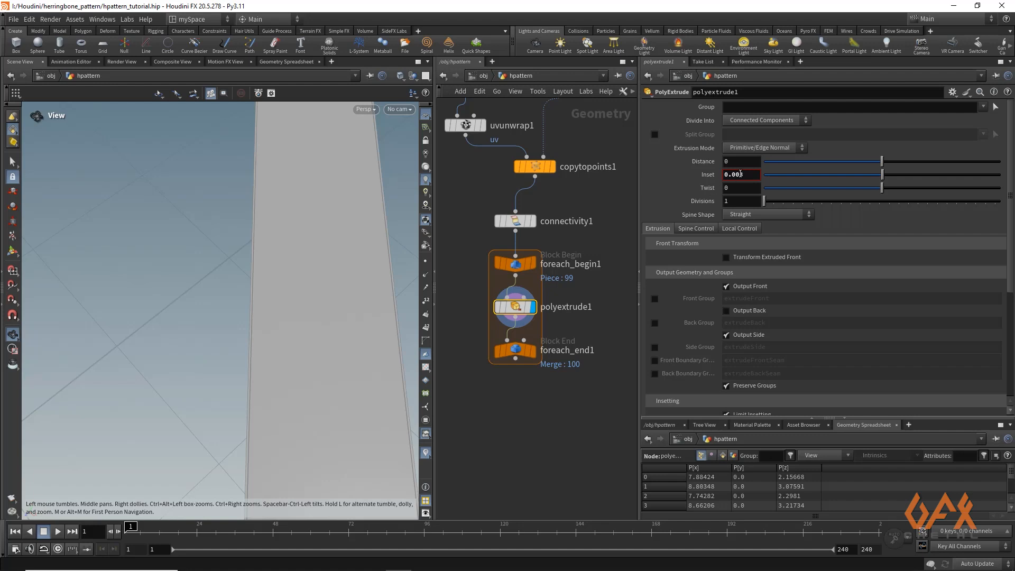
type("5")
key("Return")
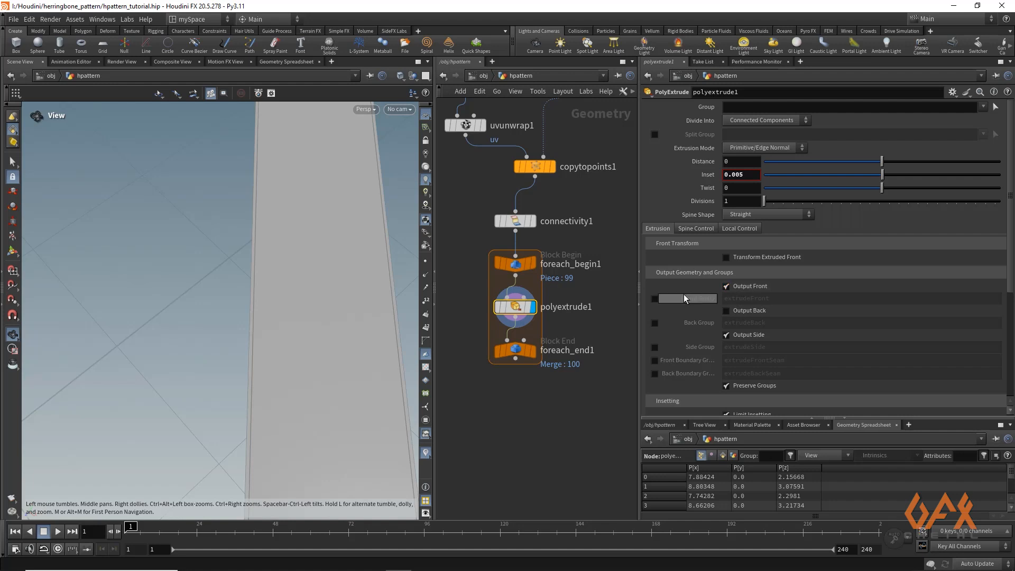
Enable the PolyExtrude's front and side output groups, extrudeFront and extrudeSide.
left_click(655, 300)
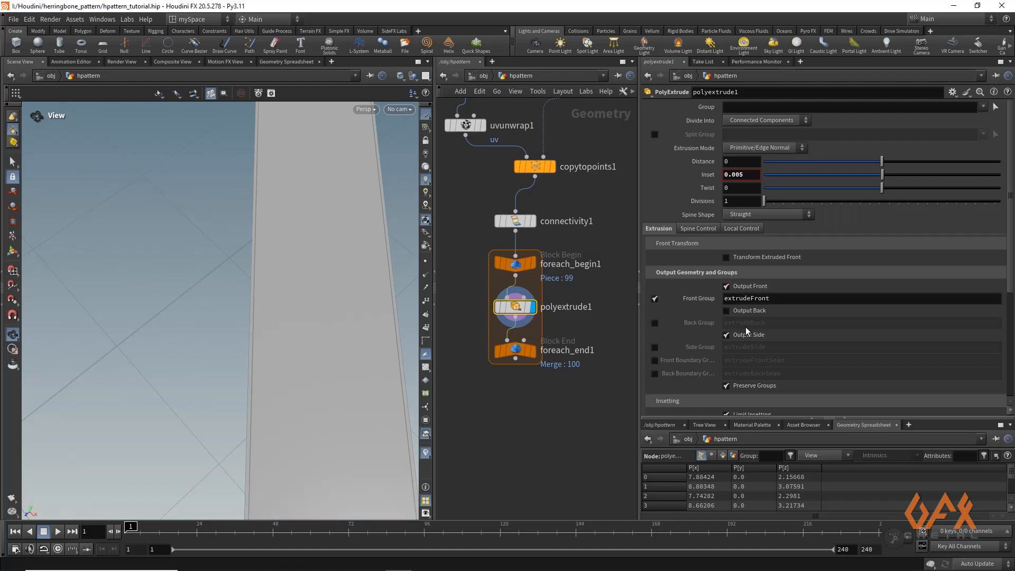
left_click(655, 348)
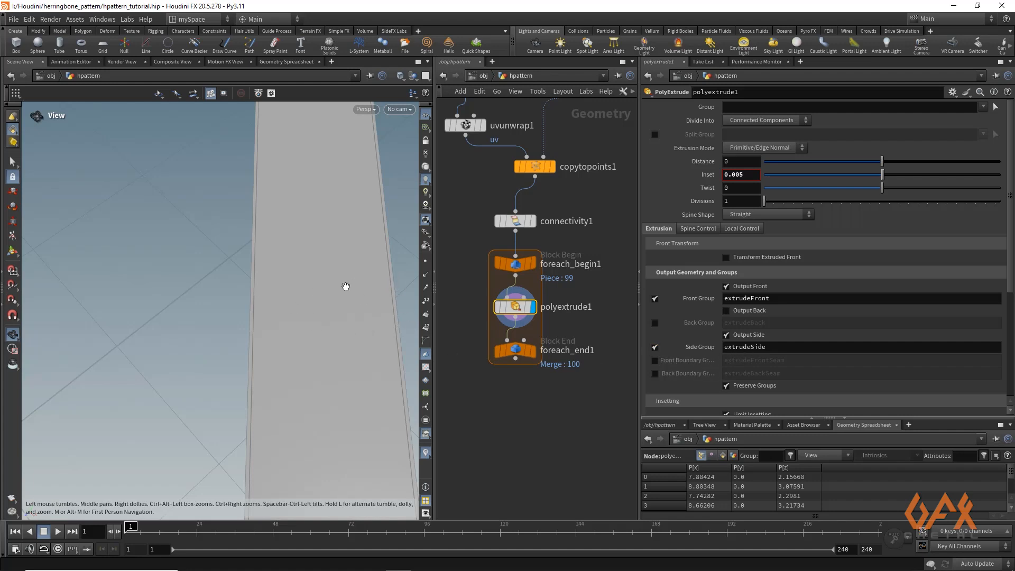
Display and select foreach_end1 to view the inset borders on all the tiles.
middle_click_drag(528, 412, 537, 358)
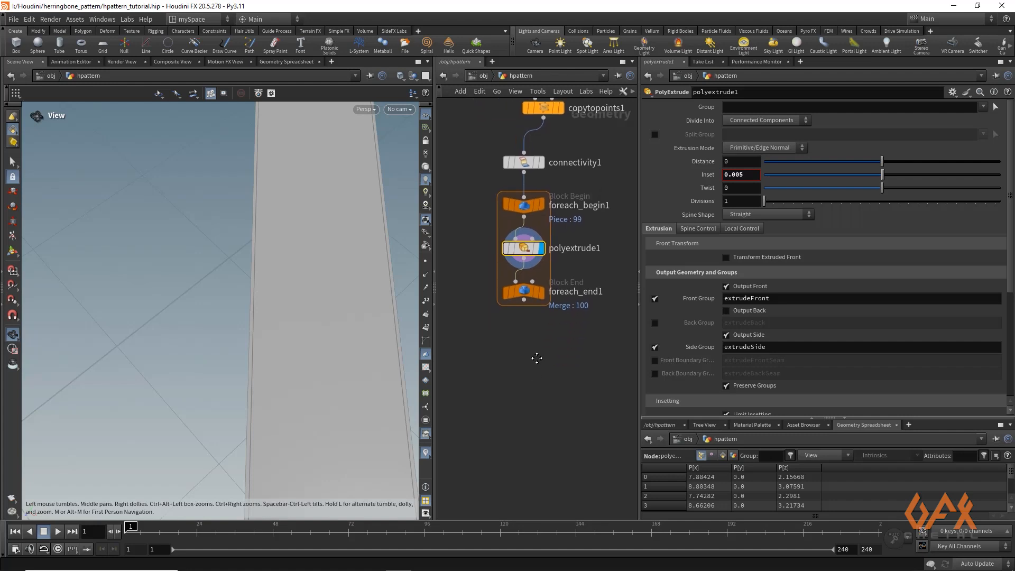
left_click(542, 291)
left_click(507, 291)
scroll(161, 301, "down", 5)
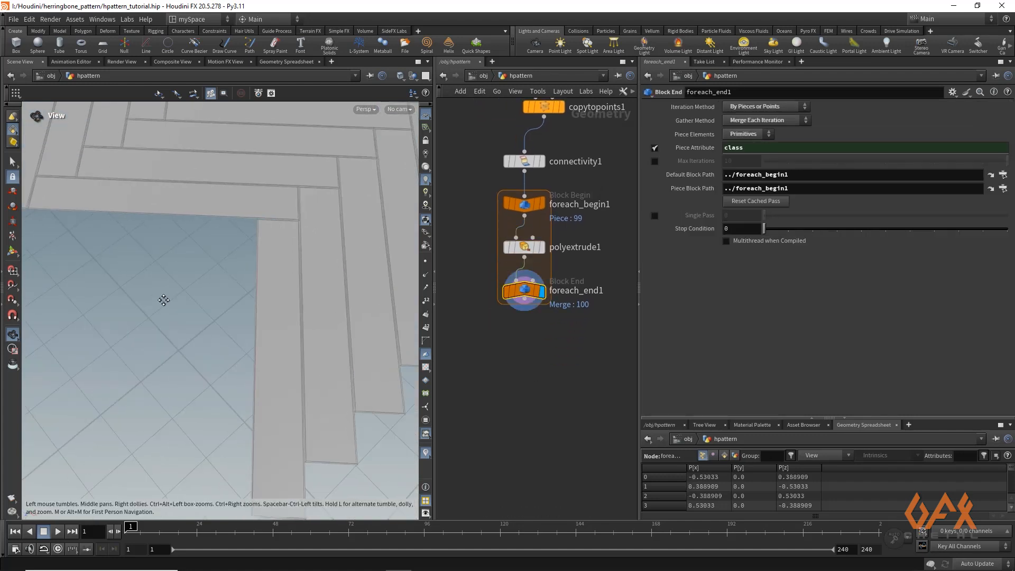
Add a Color node after foreach_end1 and display it.
left_click_drag(524, 309, 525, 364)
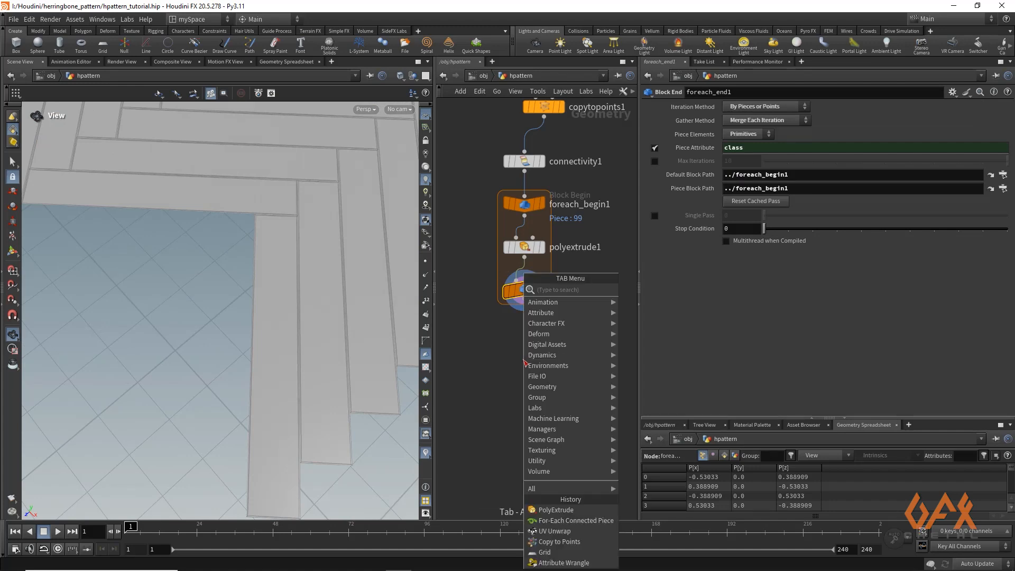
type("color")
key("Return")
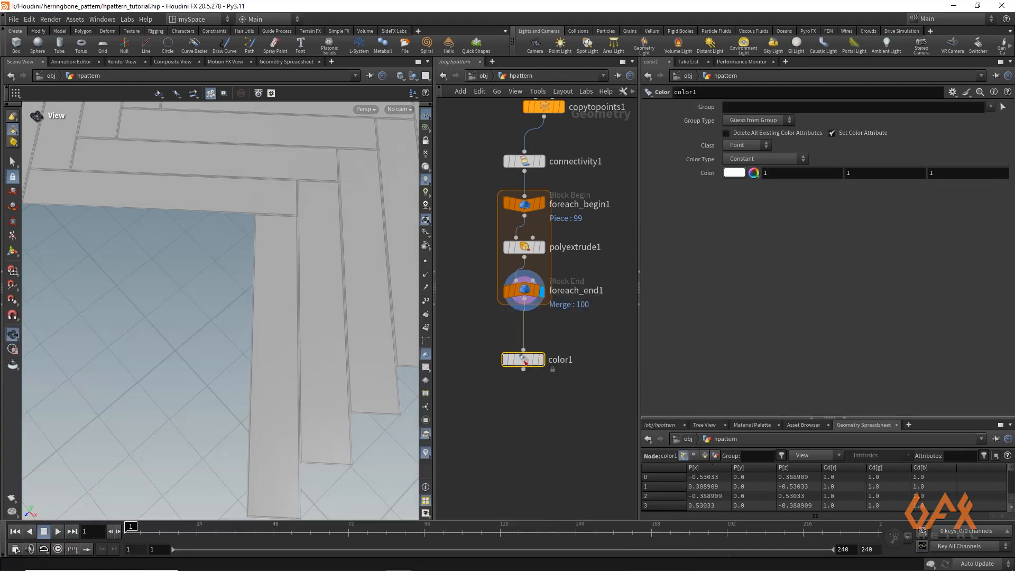
left_click(540, 360)
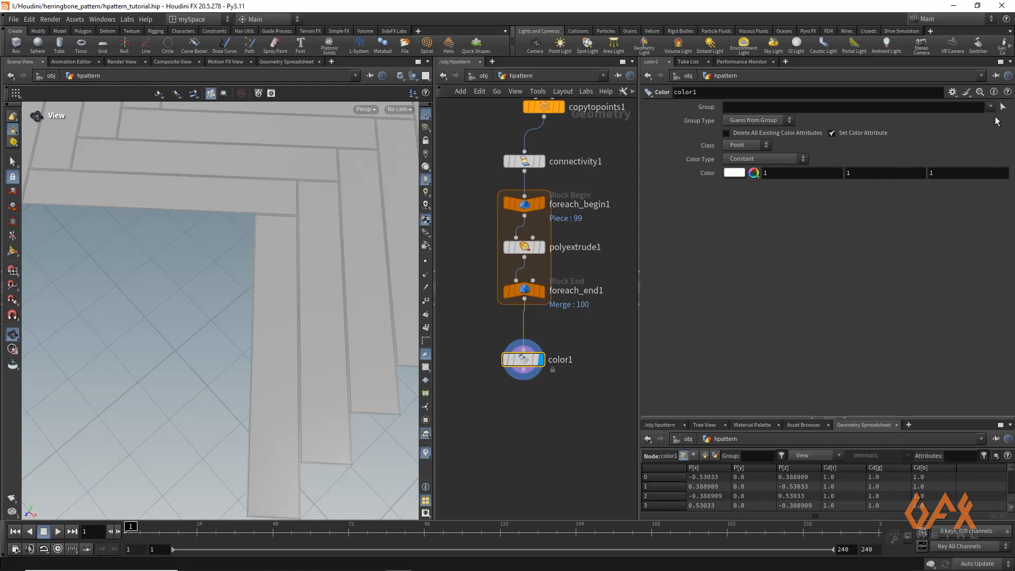
Restrict the Color node to the extrudeSide group and set its colour to black.
left_click(990, 106)
left_click(970, 129)
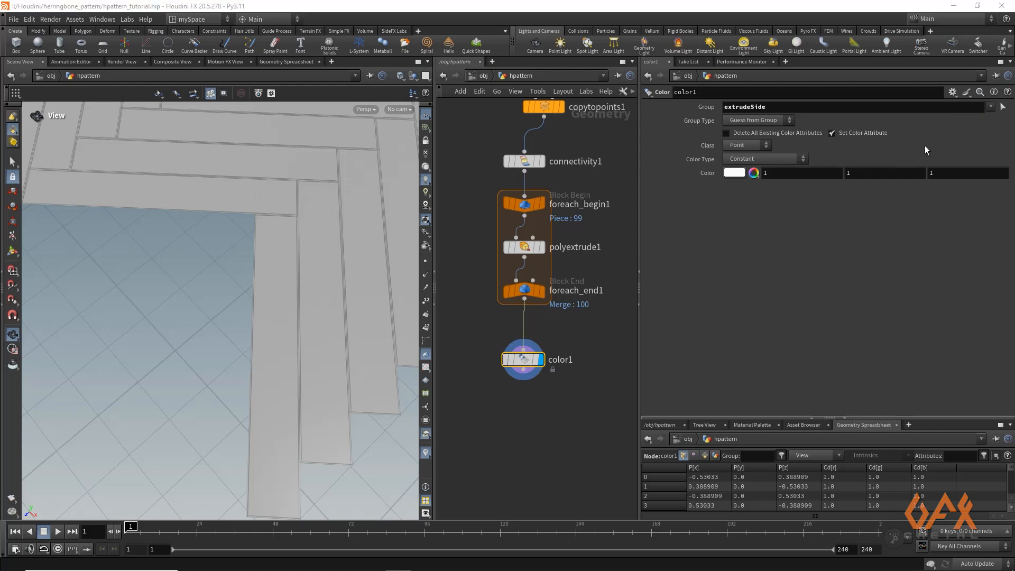
left_click(754, 173)
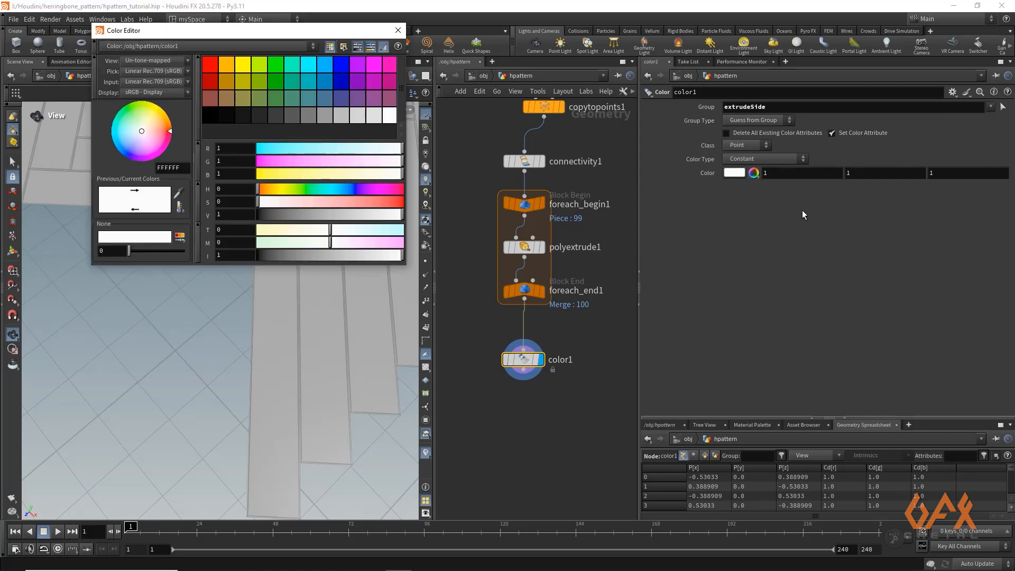
left_click(209, 116)
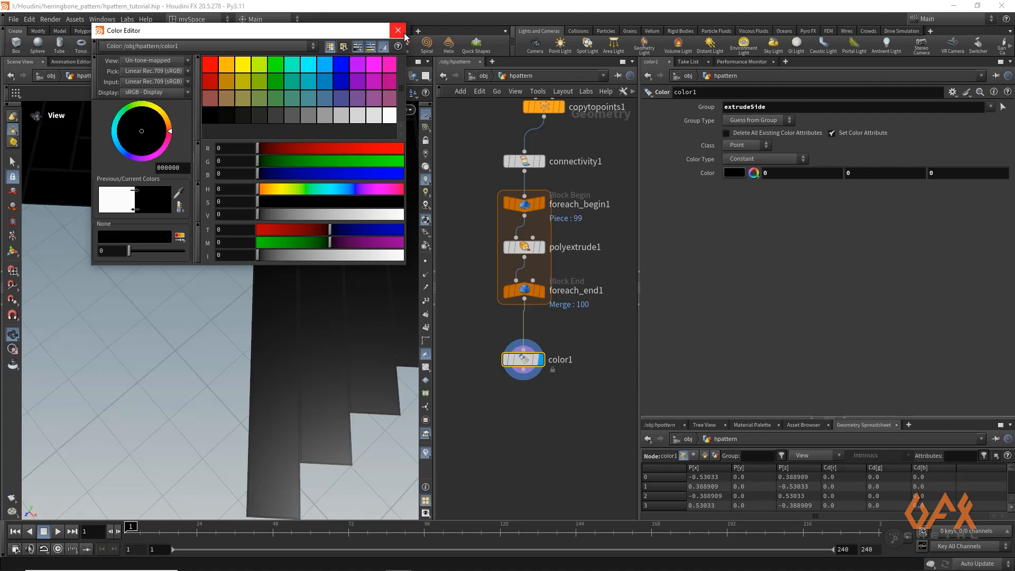
left_click(403, 33)
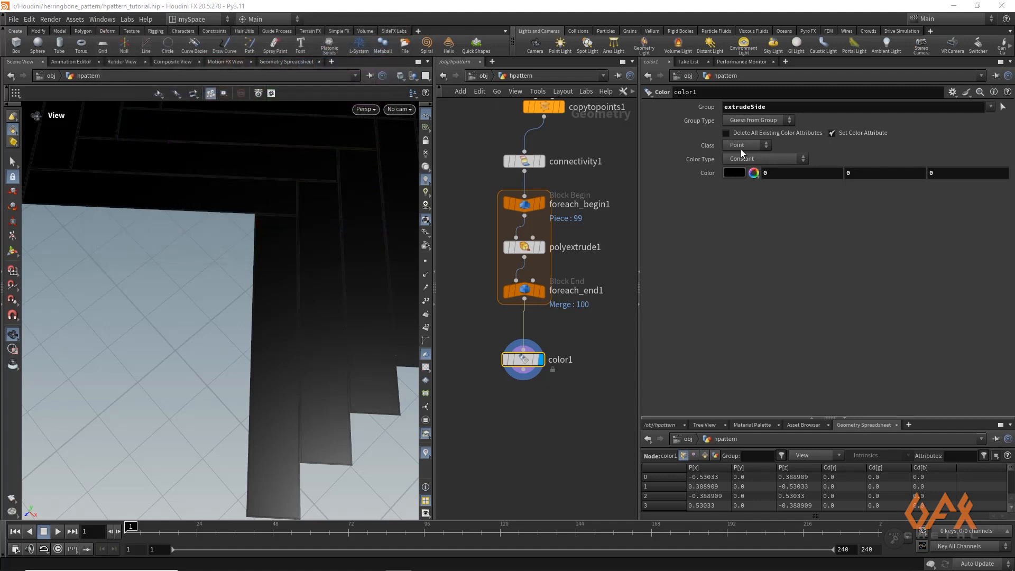
Set the Color node's class to Primitive and inspect the tile borders up close.
left_click(742, 147)
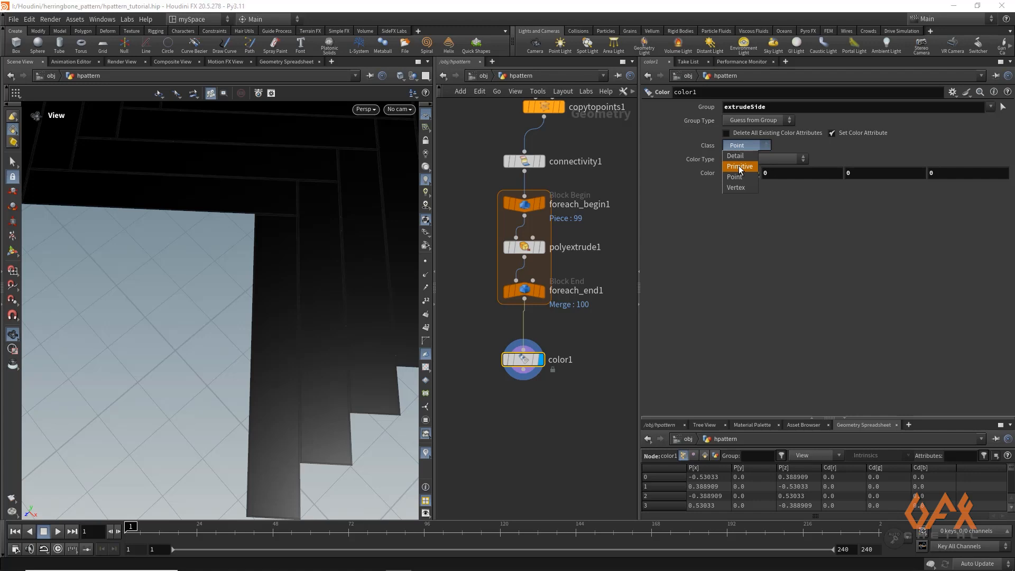
left_click(740, 167)
left_click_drag(283, 209, 215, 213)
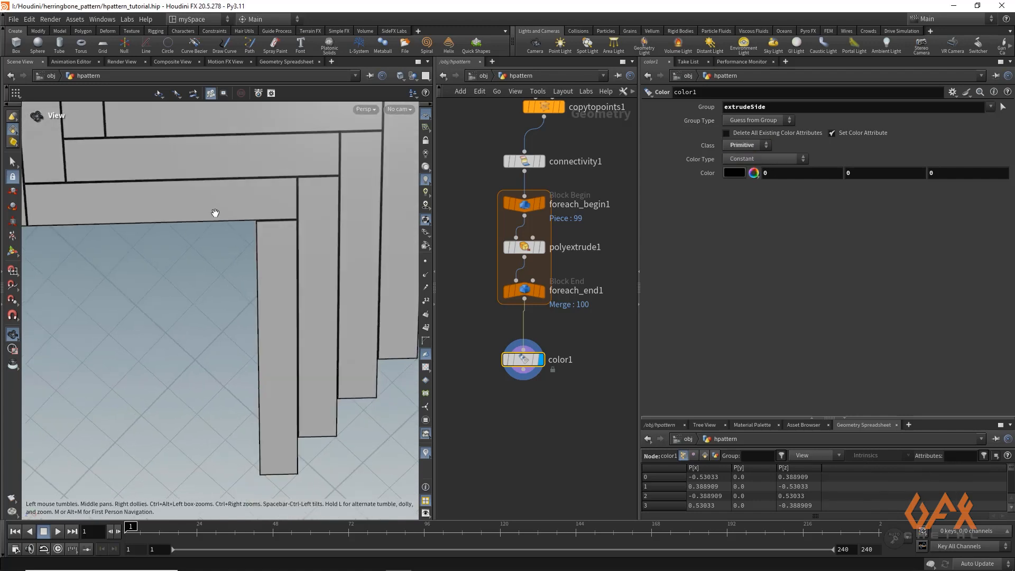
right_click_drag(216, 214, 376, 211)
left_click_drag(376, 211, 332, 195)
right_click_drag(353, 208, 214, 327)
mouse_move(286, 249)
left_mouse_down()
mouse_move(306, 224)
mouse_move(328, 249)
mouse_move(347, 252)
mouse_move(290, 245)
left_mouse_up()
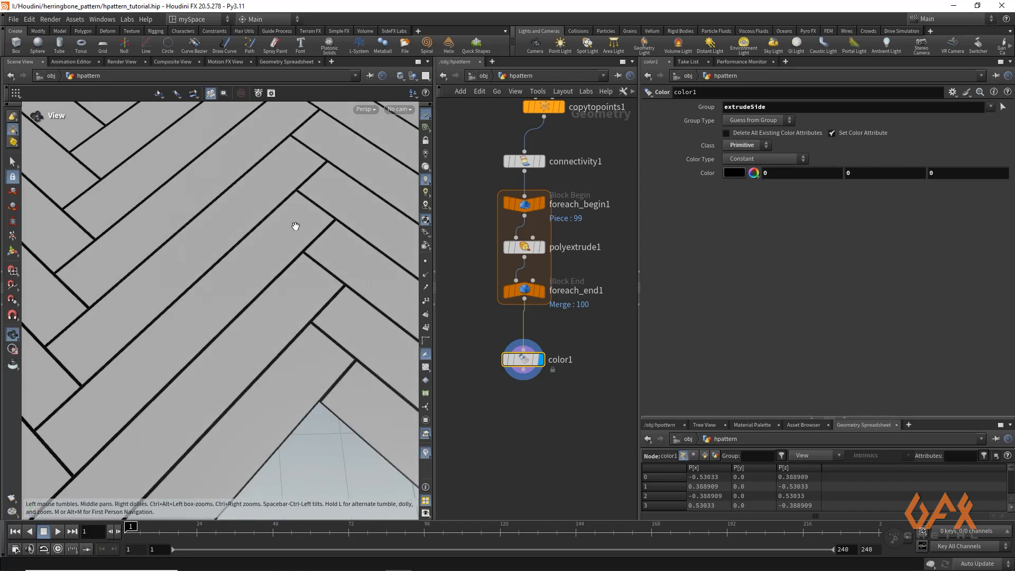
middle_click_drag(549, 438, 533, 372)
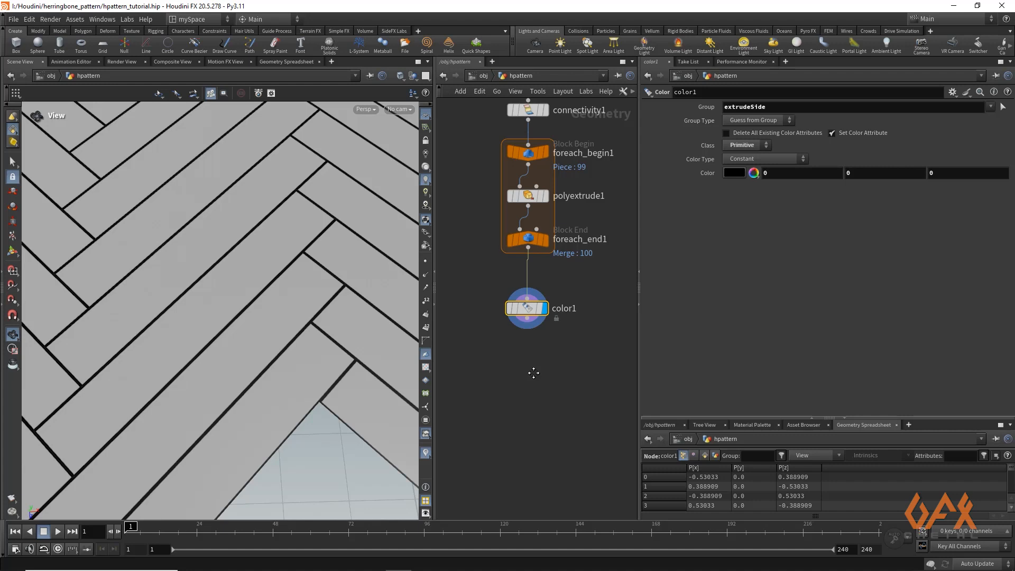
middle_click_drag(205, 325, 226, 297)
mouse_move(226, 296)
left_mouse_down()
mouse_move(211, 317)
mouse_move(200, 312)
mouse_move(225, 282)
left_mouse_up()
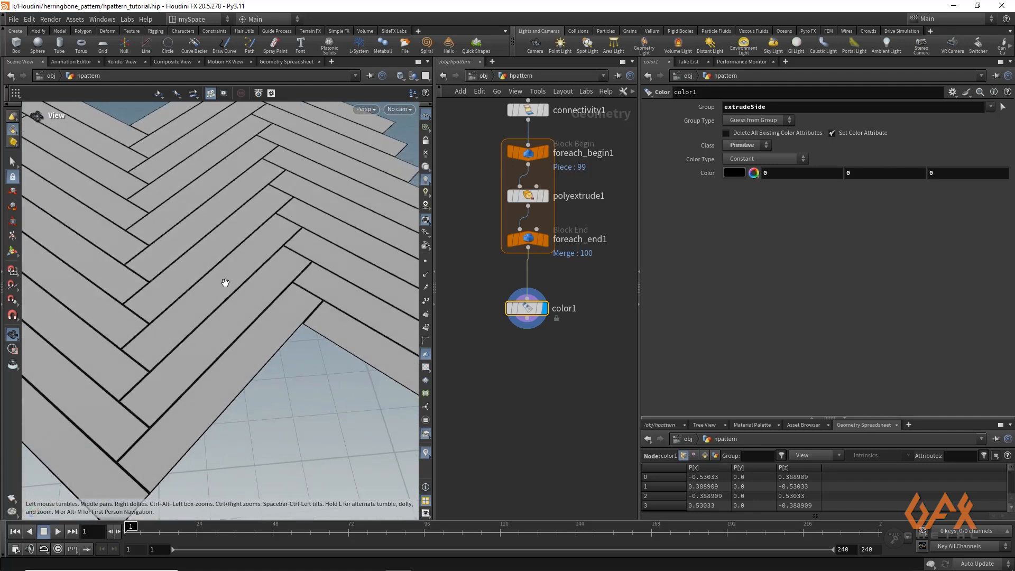
Add a Name node after color1 and display it.
middle_click_drag(550, 376, 550, 345)
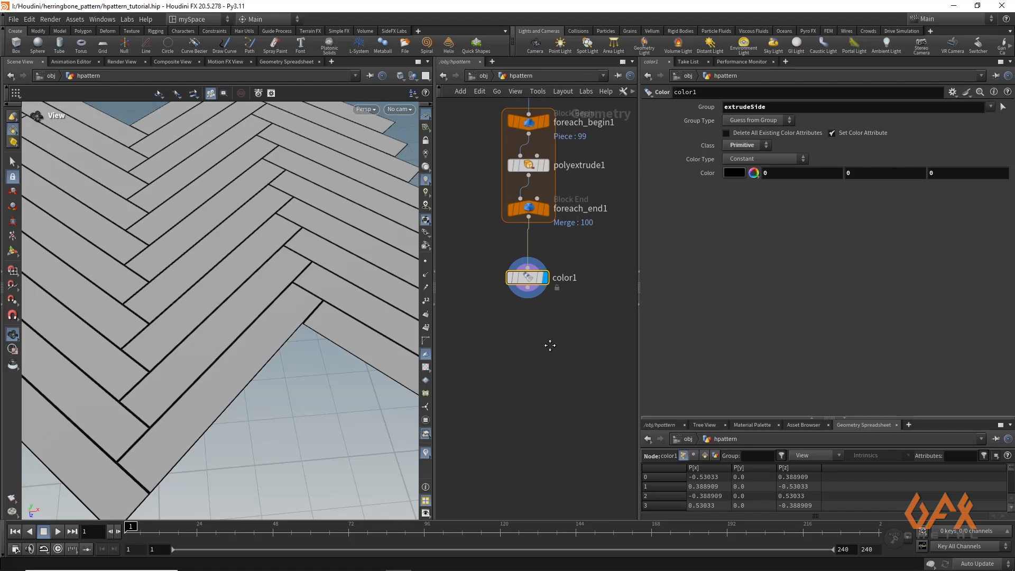
left_click_drag(527, 299, 516, 331)
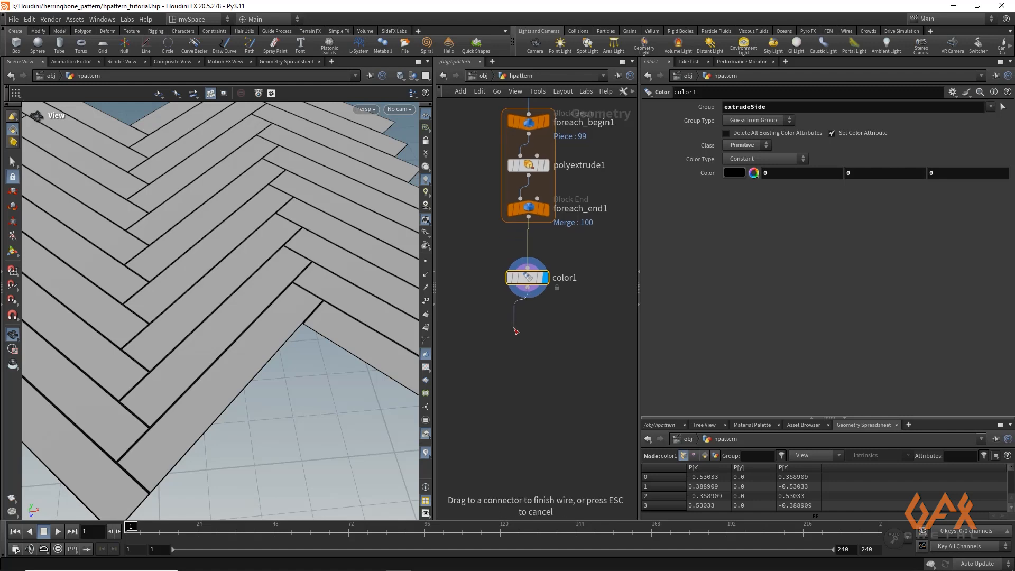
key("Tab")
type("name")
key("Escape")
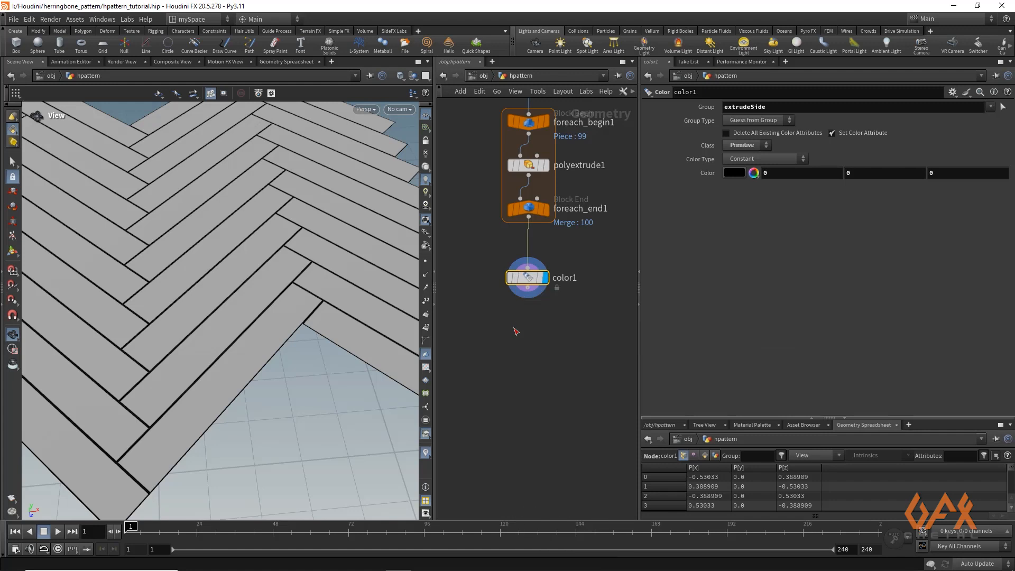
left_click(527, 334)
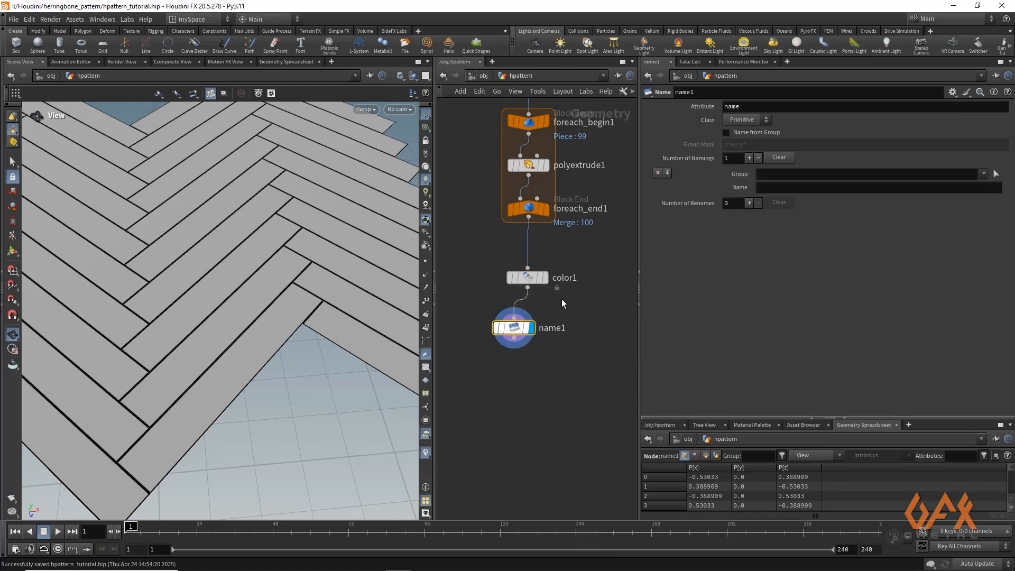
Assign the name wooden to the extrudeFront group in the Name node.
left_click(983, 174)
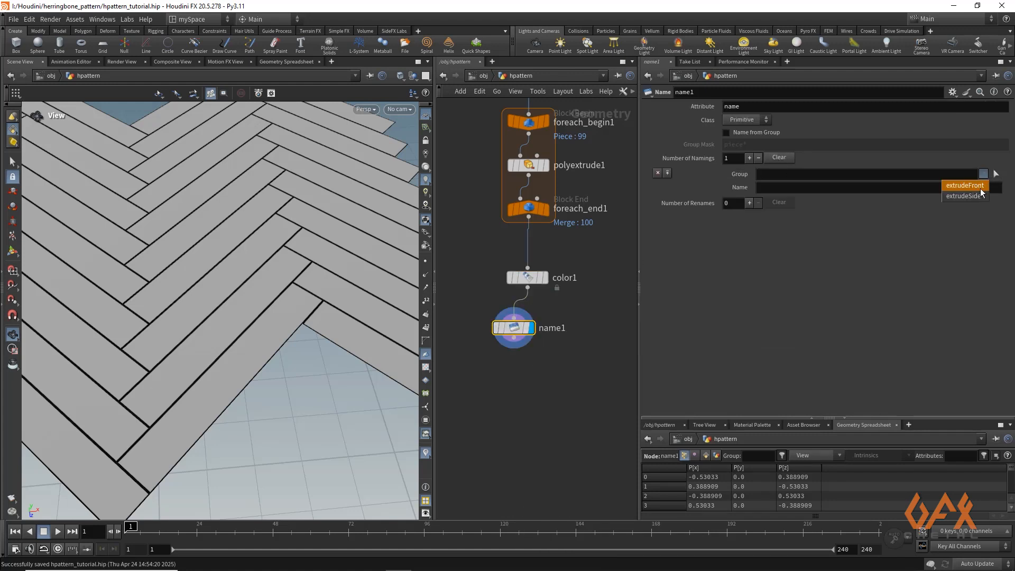
left_click(975, 187)
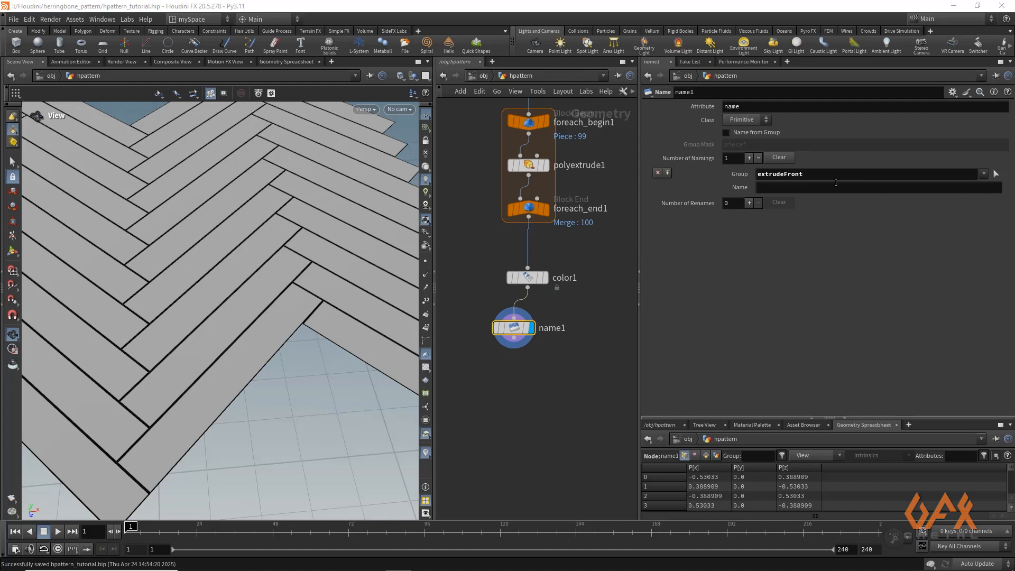
left_click(793, 189)
type("wooden")
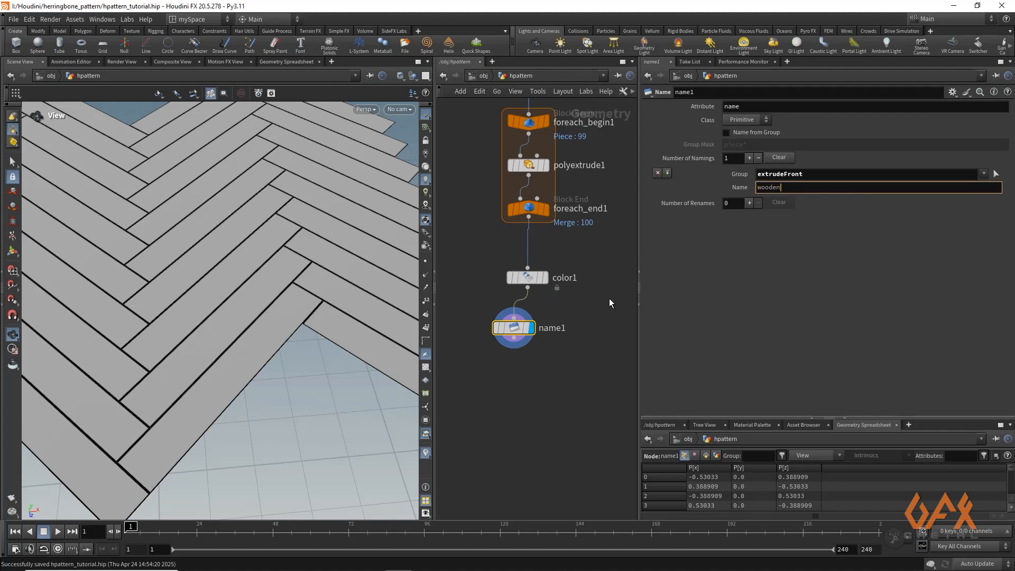
left_click(516, 383)
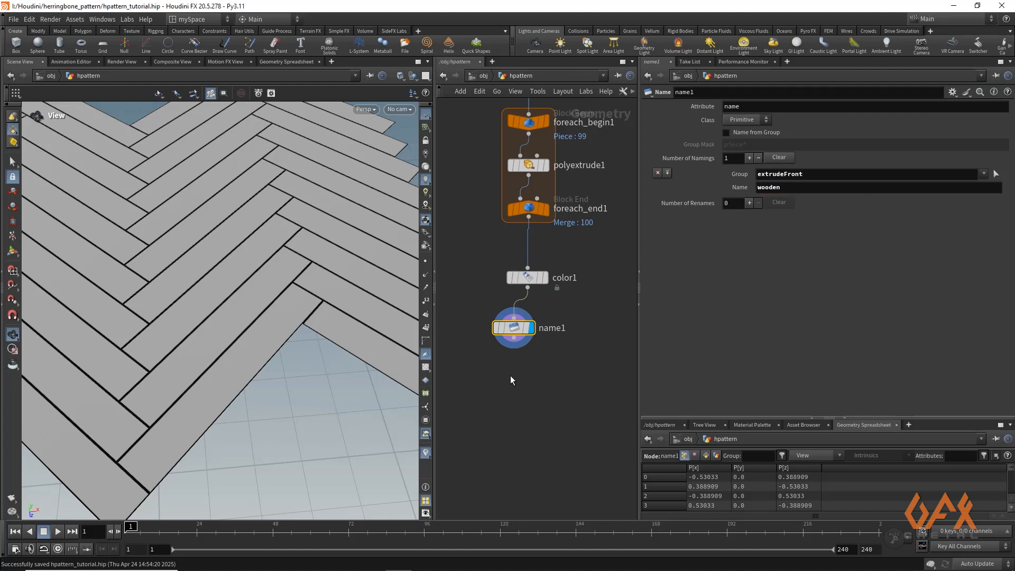
Add a second naming entry to the Name node that names the extrudeSide group border.
left_click(668, 174)
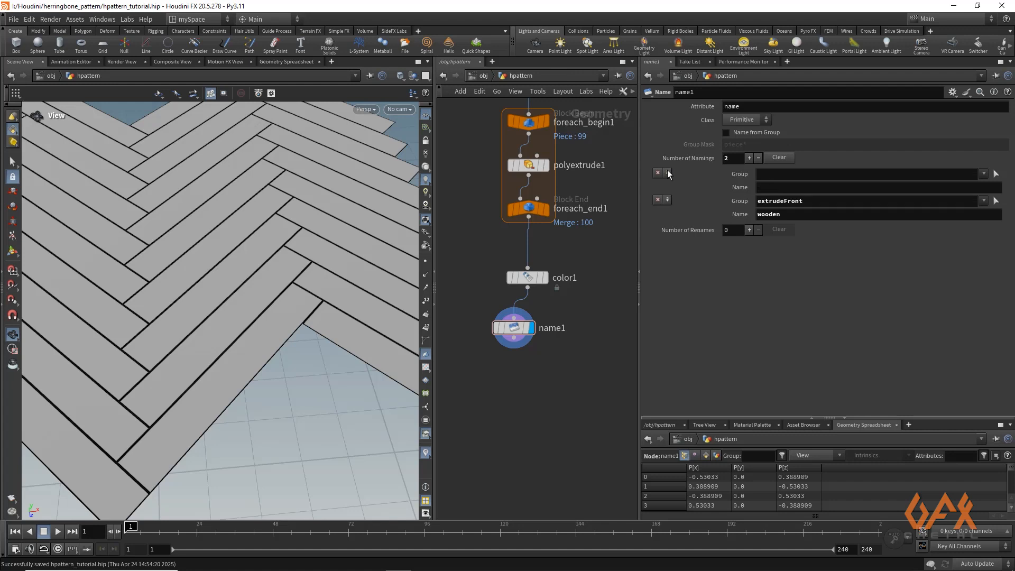
left_click(984, 173)
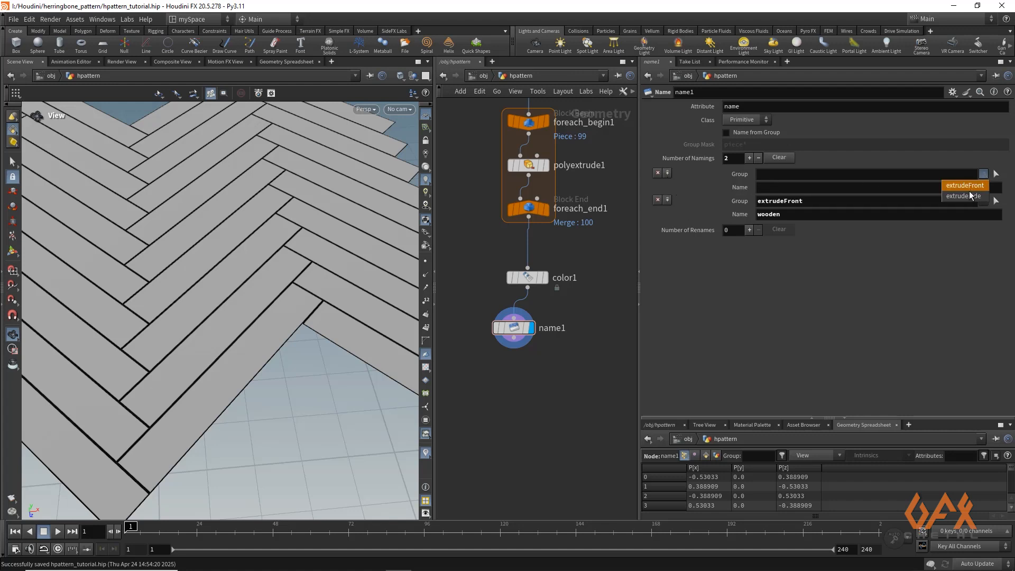
left_click(962, 194)
left_click(762, 187)
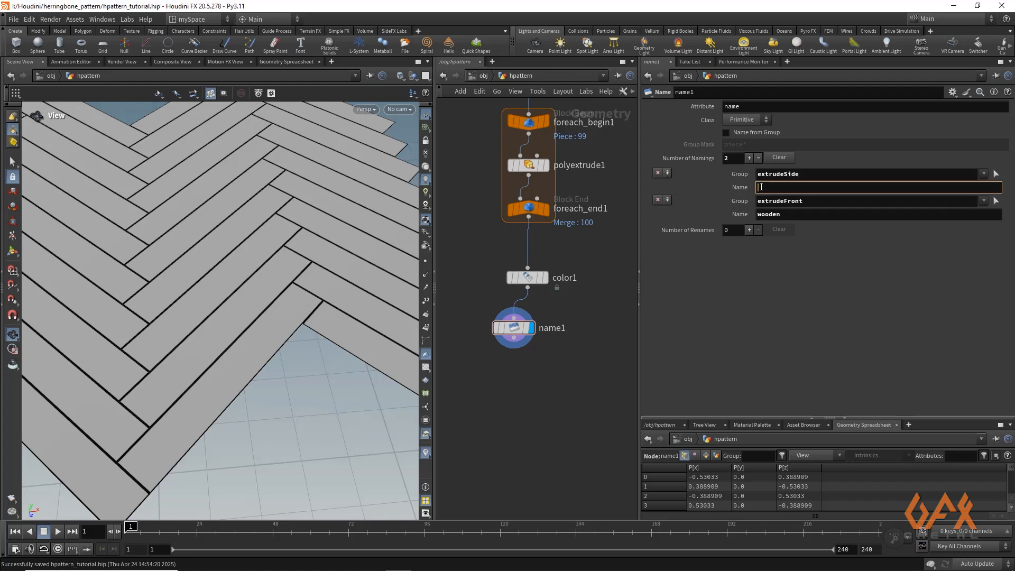
type("border")
Add a Null node after name1 and rename it OUT_tiles.
left_click(515, 343)
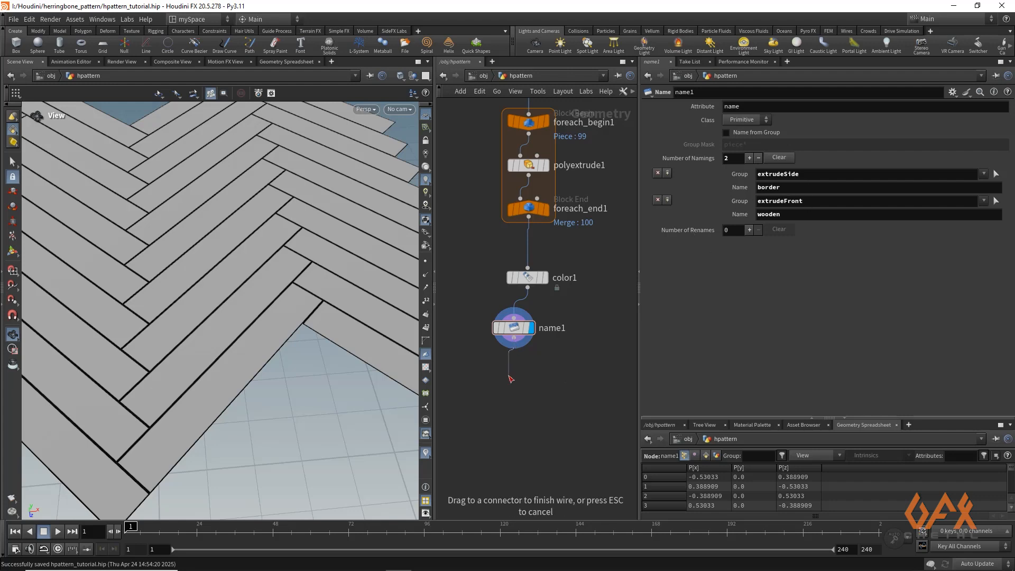
key("Tab")
type("null")
key("Return")
left_click(509, 376)
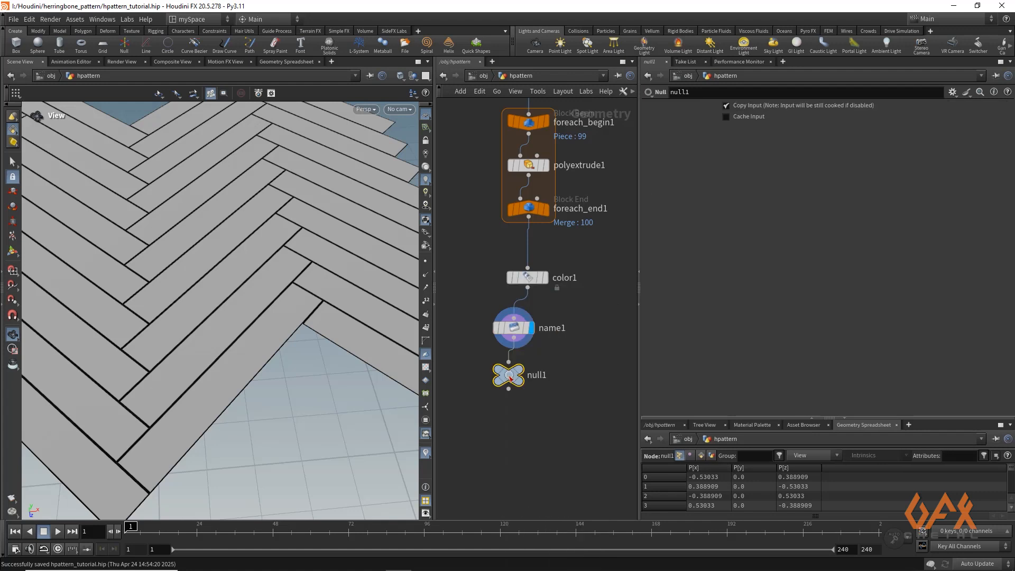
double_click(541, 377)
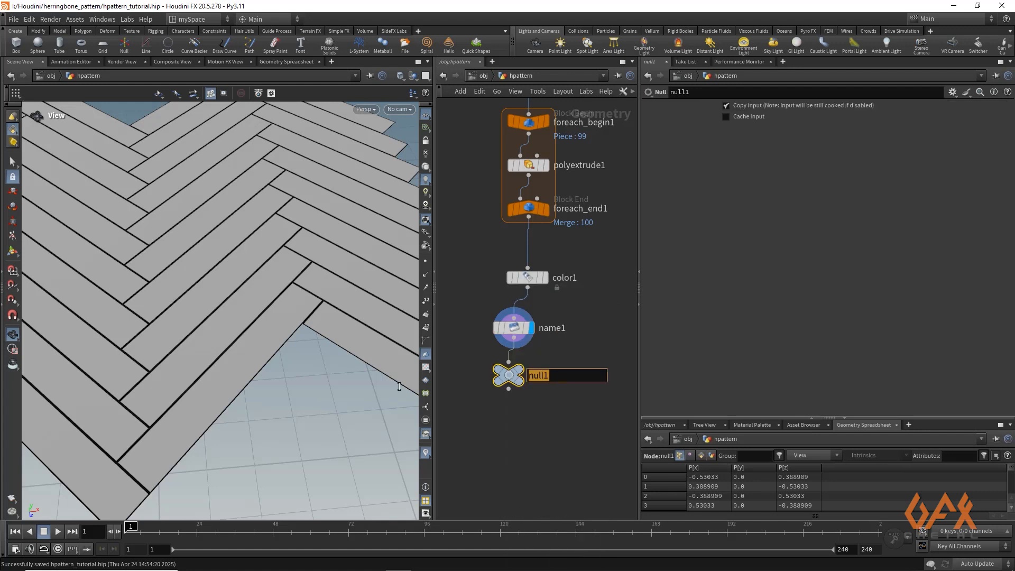
type("OUT_tiles")
key("Return")
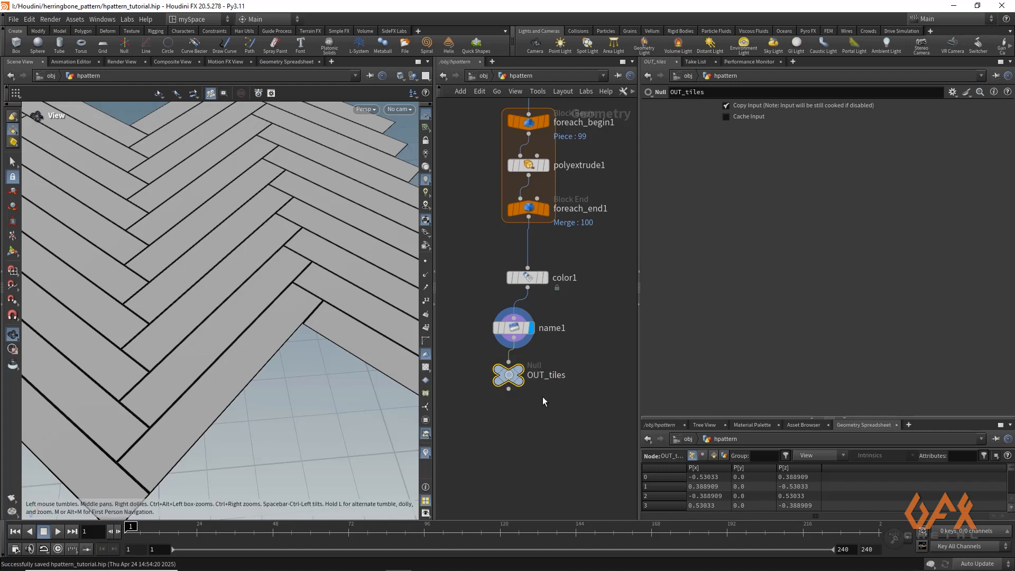
Copy the OUT_tiles node and widen the network pane around the whole node chain.
key("ctrl+c")
key("h")
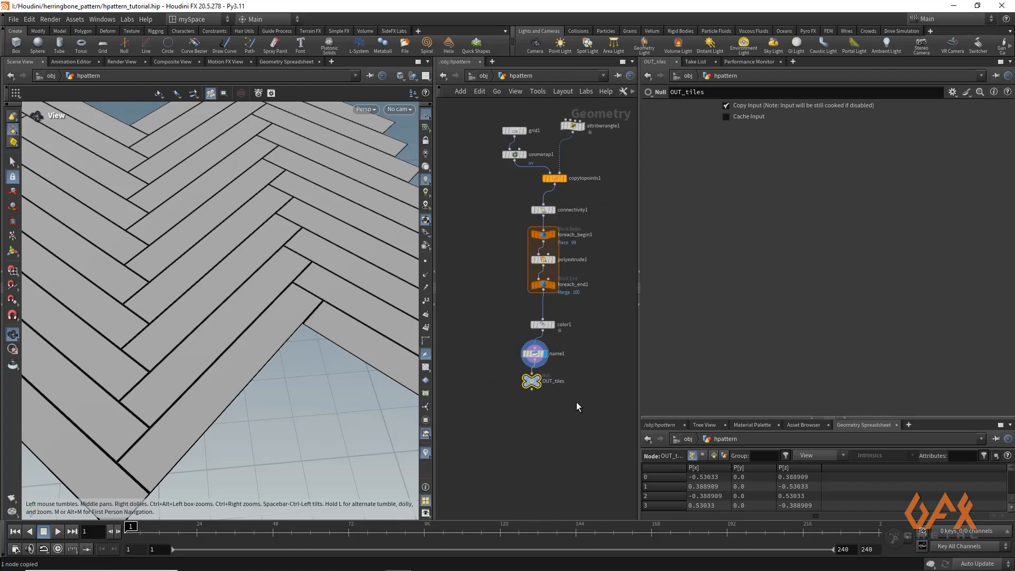
middle_click_drag(575, 381, 574, 348)
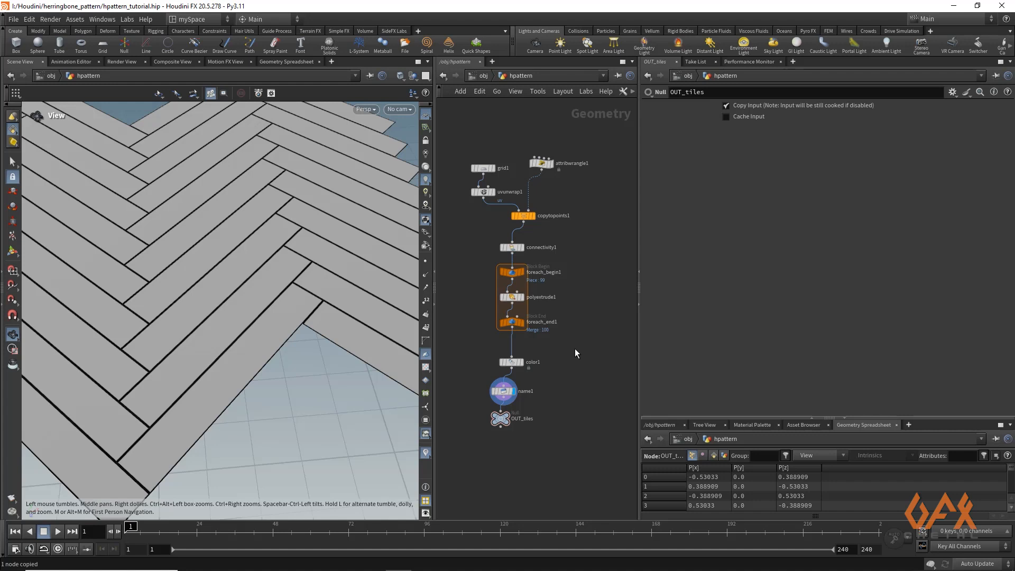
key("ctrl+1")
left_click_drag(642, 262, 683, 262)
left_click_drag(464, 231, 412, 231)
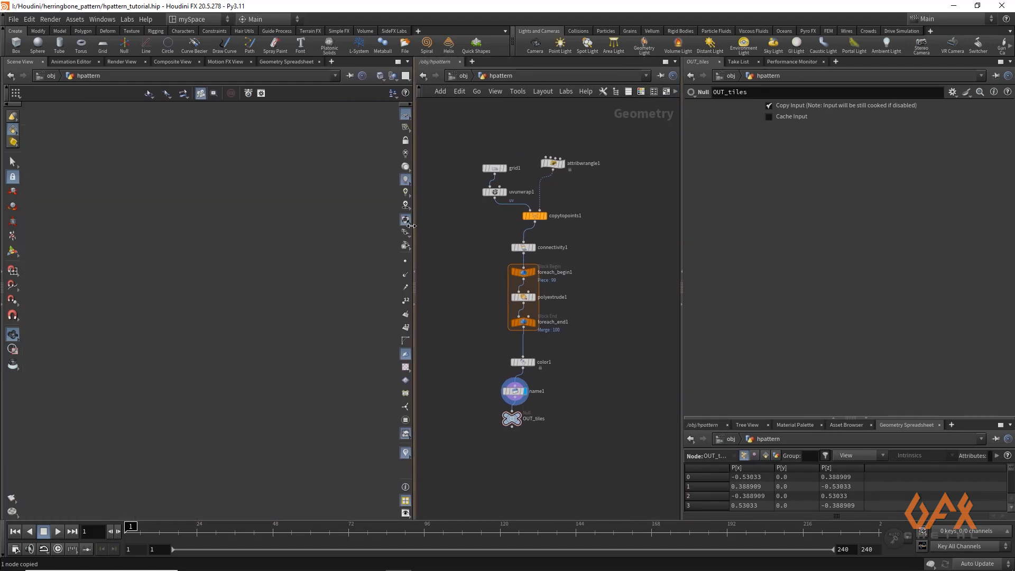
Switch the desktop layout to Solaris and open the stage network.
left_click(205, 20)
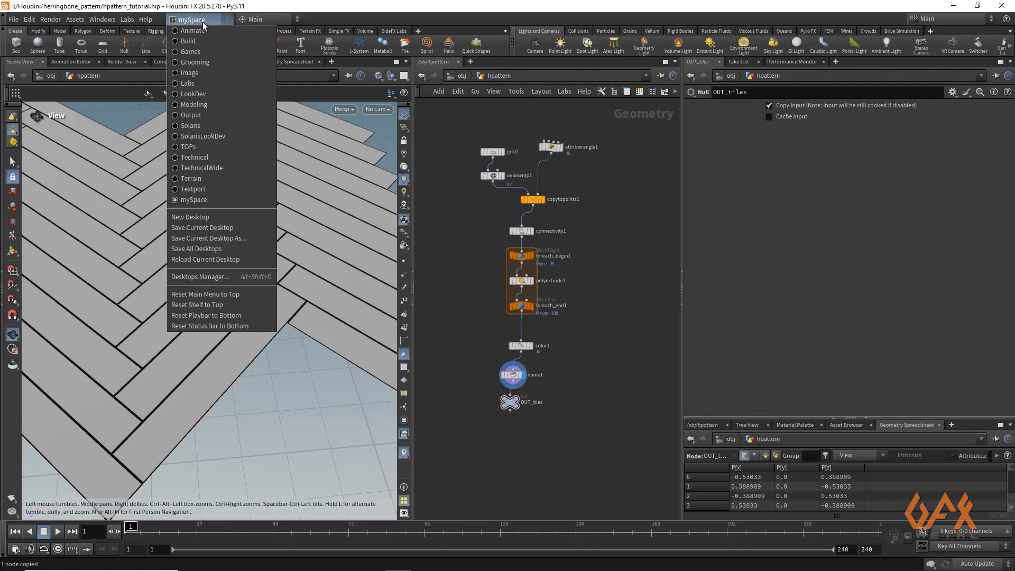
left_click(199, 124)
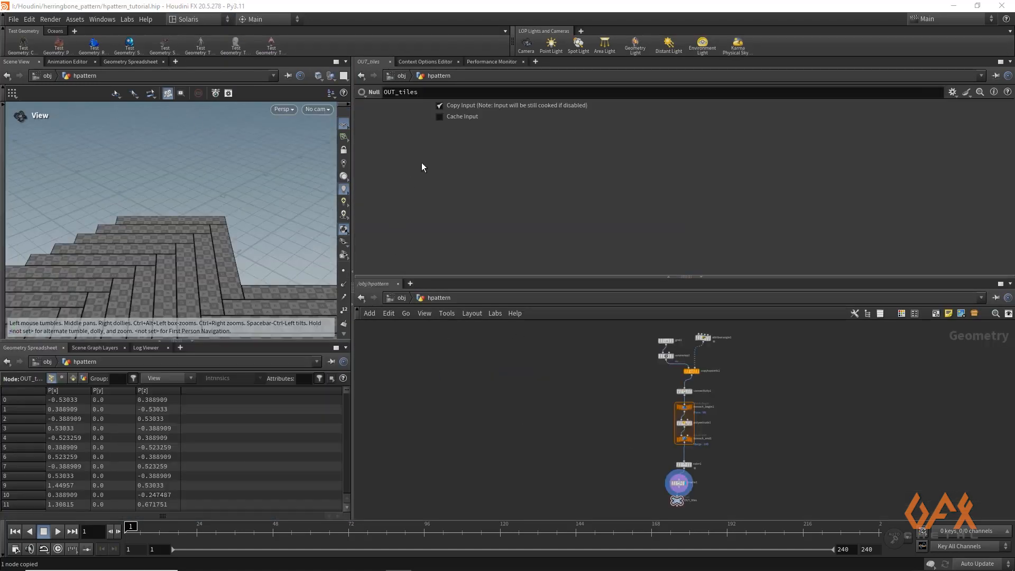
left_click(400, 297)
left_click(427, 297)
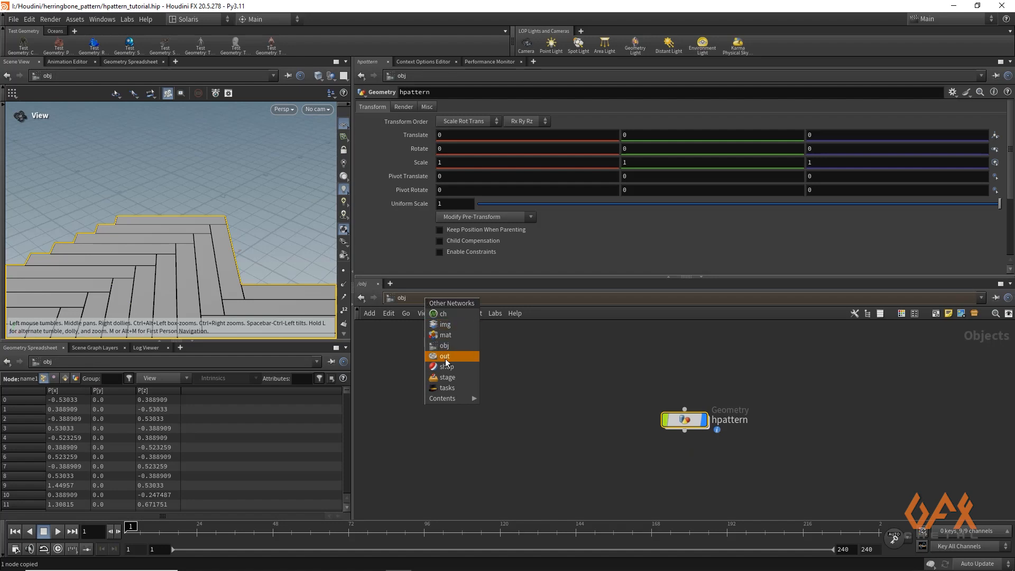
left_click(450, 379)
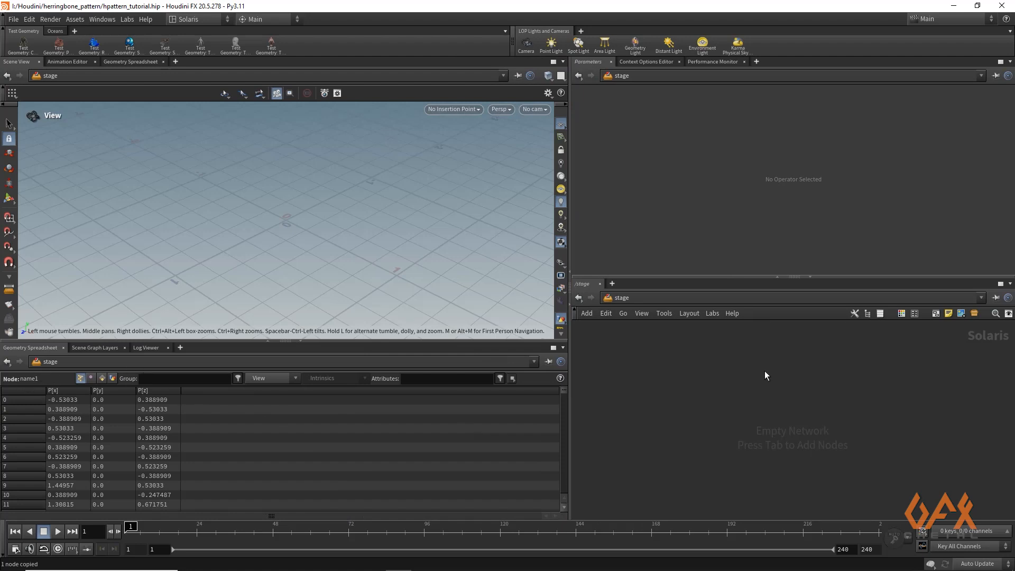
Add a SOP Import node to the empty stage network.
key("Tab")
type("sop")
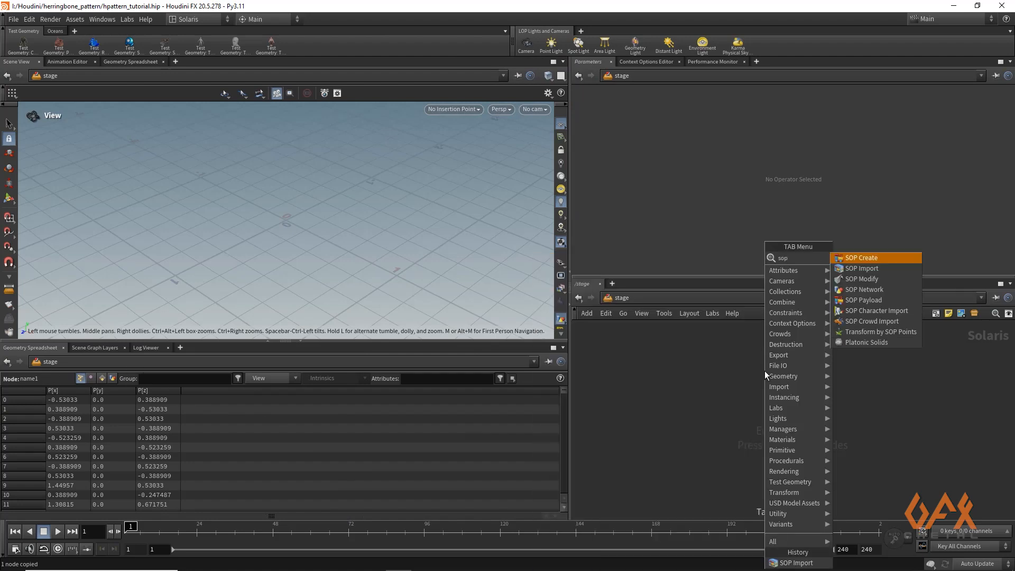
type(" im")
key("Return")
left_click(765, 370)
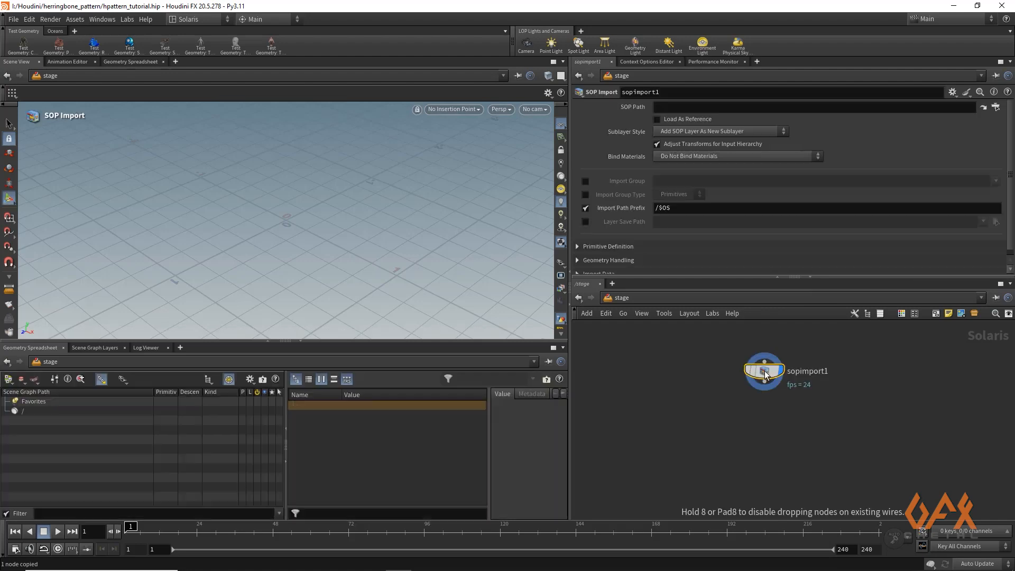
Set the SOP Import's SOP Path to the copied node, /obj/hpattern/OUT_tiles.
left_click(925, 107)
key("ctrl+v")
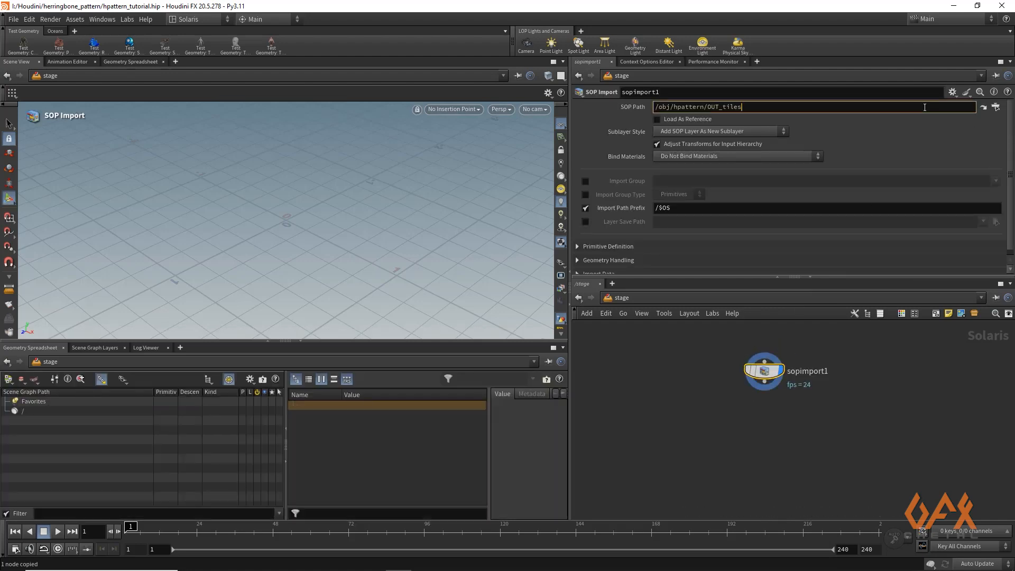
key("Return")
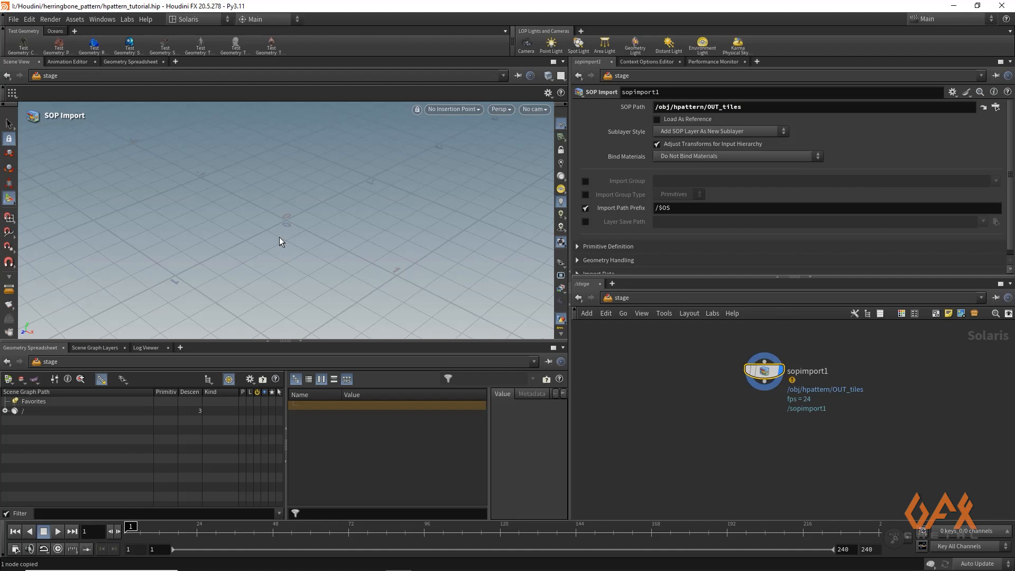
Examine the imported tiles in the viewport and expand sopimport1 in the scene graph to check its meshes.
right_click_drag(279, 238, 211, 238, "alt")
left_click_drag(229, 270, 238, 285, "alt")
middle_click_drag(237, 286, 248, 157, "alt")
right_click_drag(248, 157, 304, 254, "alt")
middle_click_drag(304, 253, 286, 204, "alt")
left_click_drag(286, 204, 352, 207, "alt")
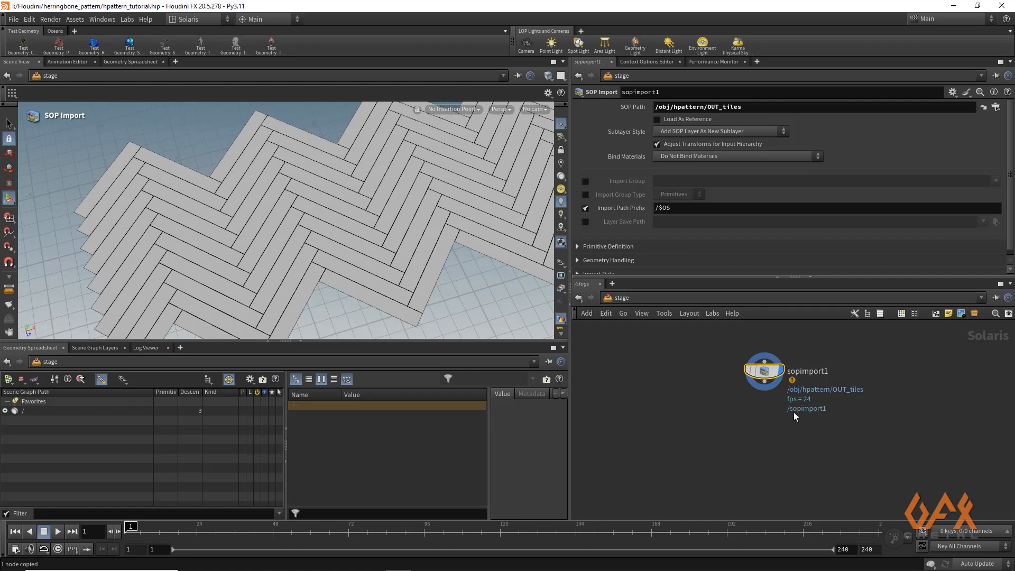
left_click(5, 411)
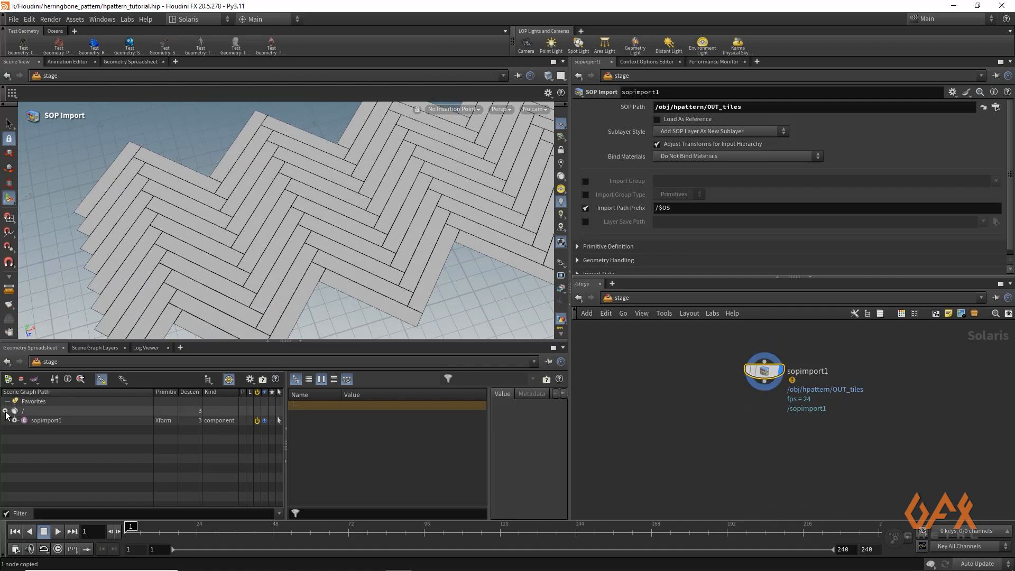
left_click(14, 420)
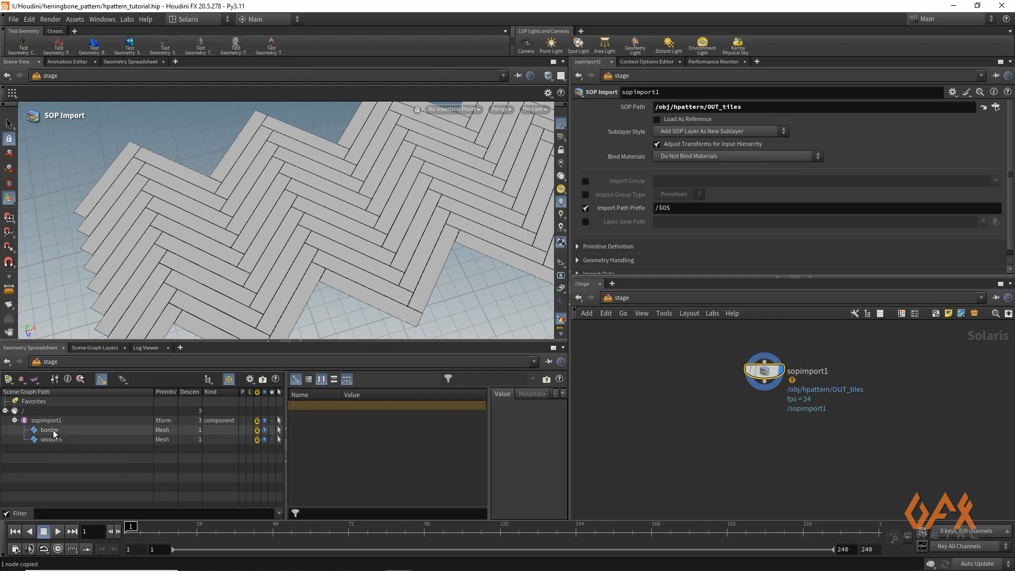
Rename the SOP Import node to herringbone.
double_click(809, 371)
left_click_drag(846, 372, 717, 373)
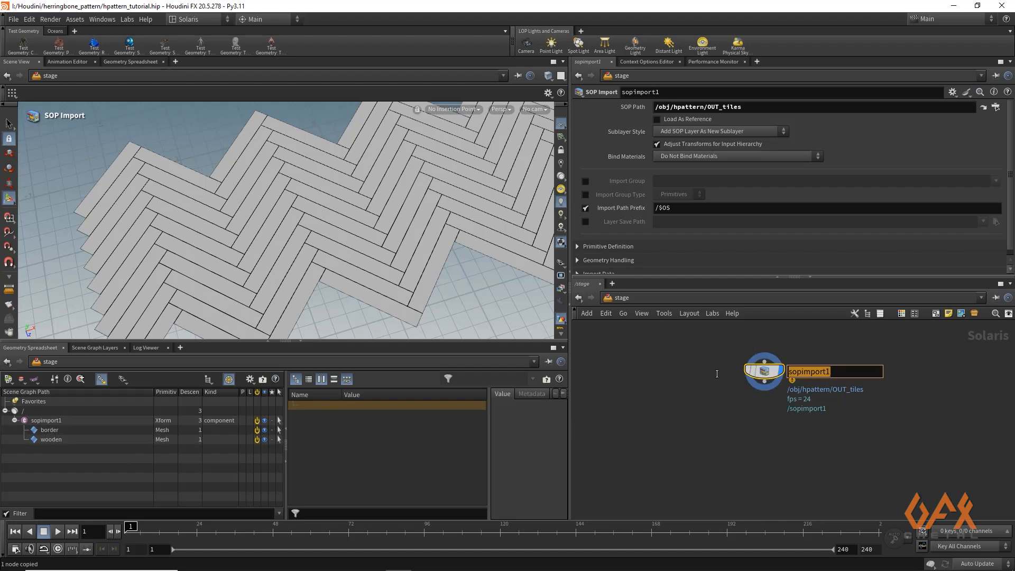
type("herringbone")
key("Return")
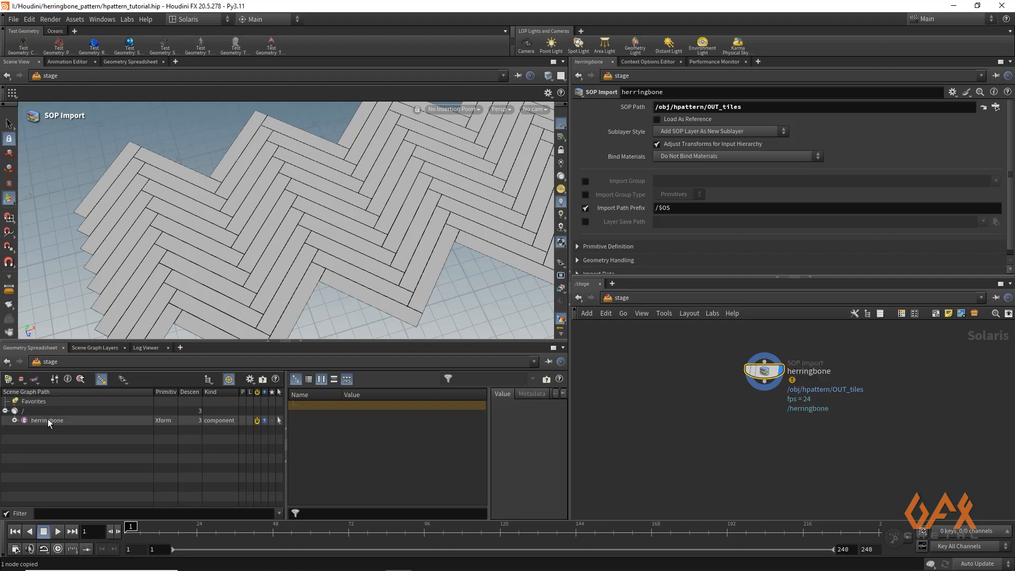
Expand the herringbone primitive in the scene graph and select its border and wooden meshes in turn.
left_click(15, 420)
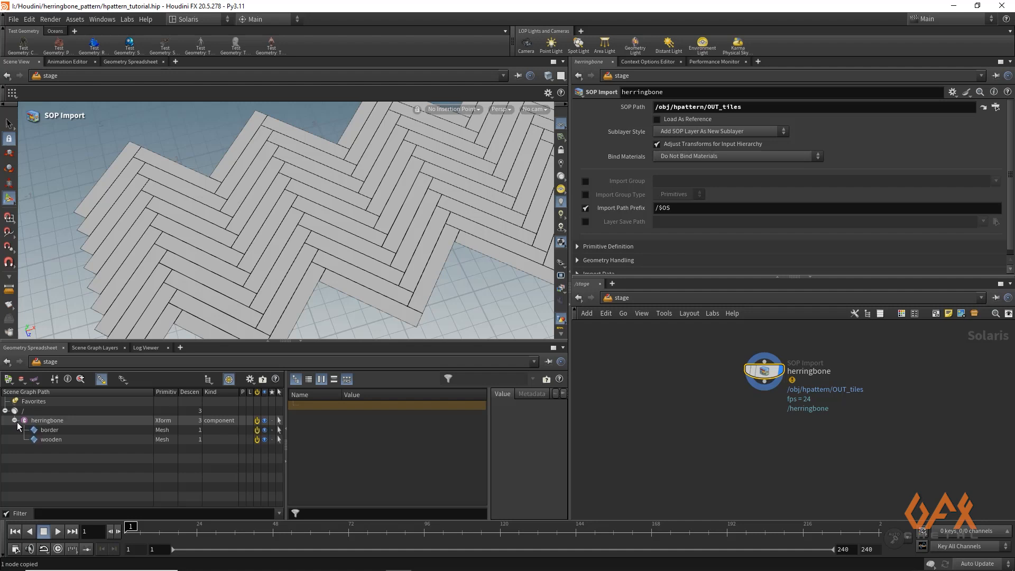
left_click(49, 431)
left_click(53, 439)
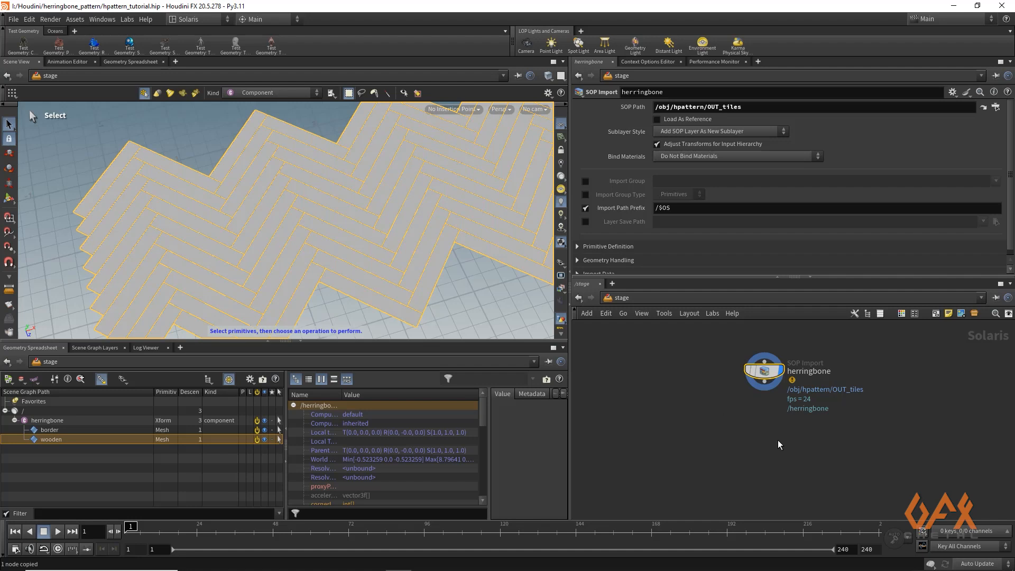
Add a Material Library node wired to the output of the herringbone node.
middle_click_drag(778, 440, 746, 418)
left_click_drag(732, 361, 730, 391)
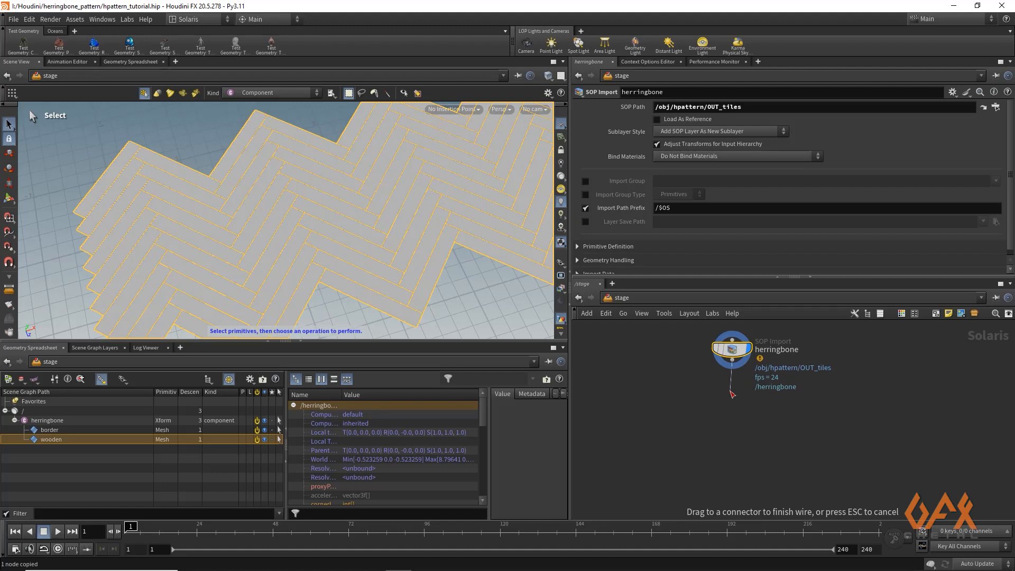
key("Tab")
type("ma")
key("Down")
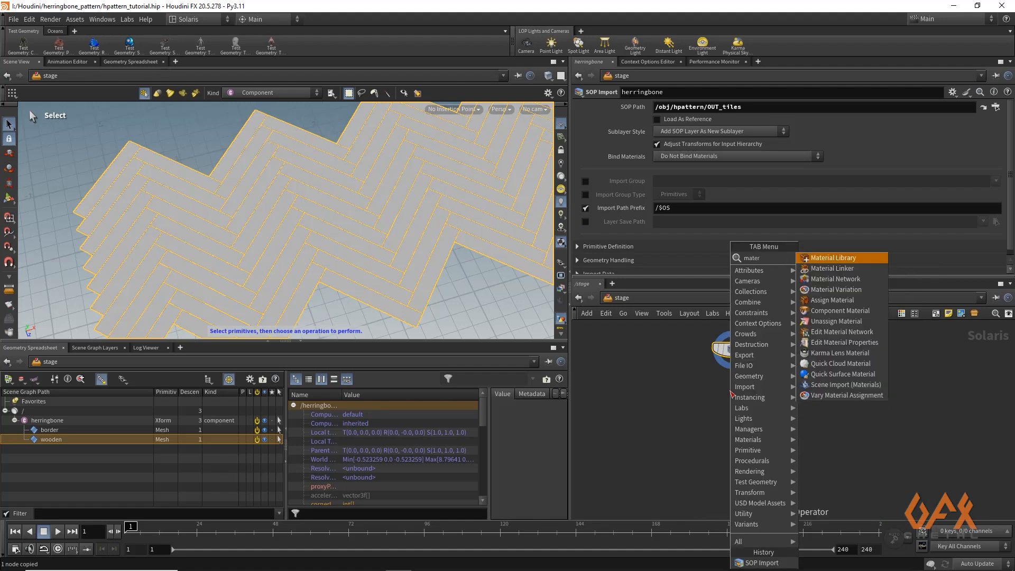
key("Return")
Inside the material library, create a USD MaterialX Builder material.
double_click(730, 391)
key("Tab")
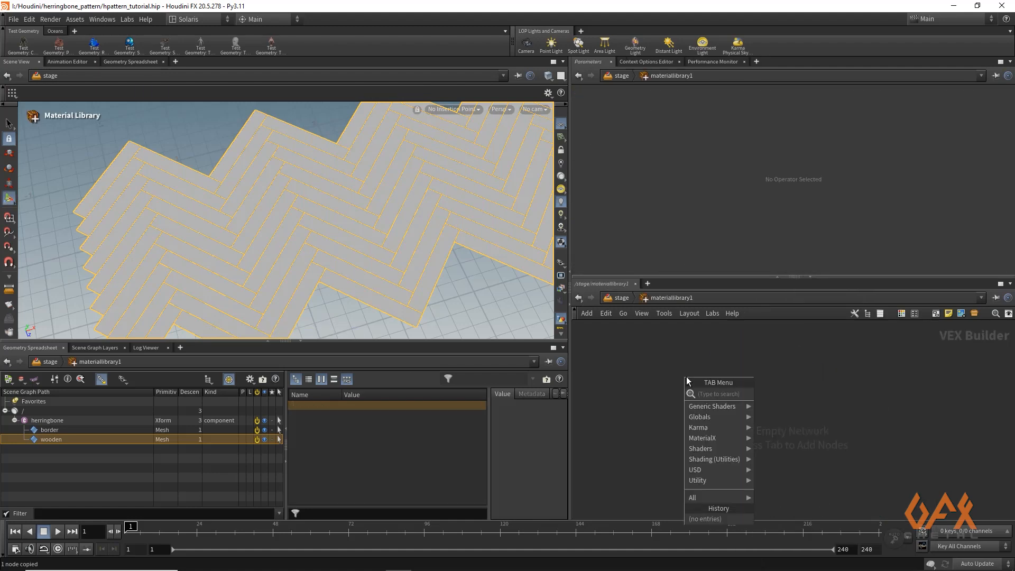
mouse_move(712, 439)
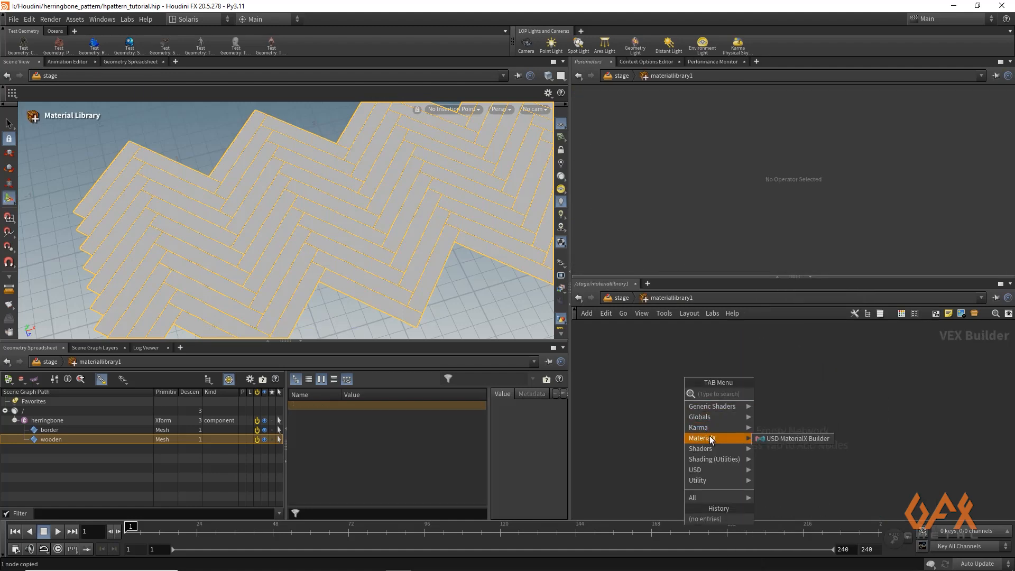
left_click(785, 439)
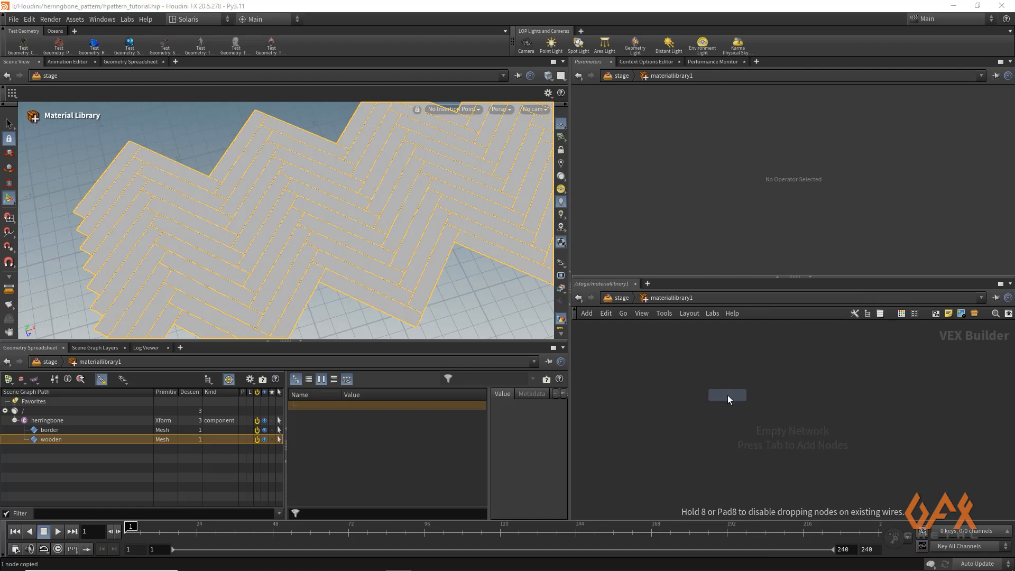
left_click(736, 398)
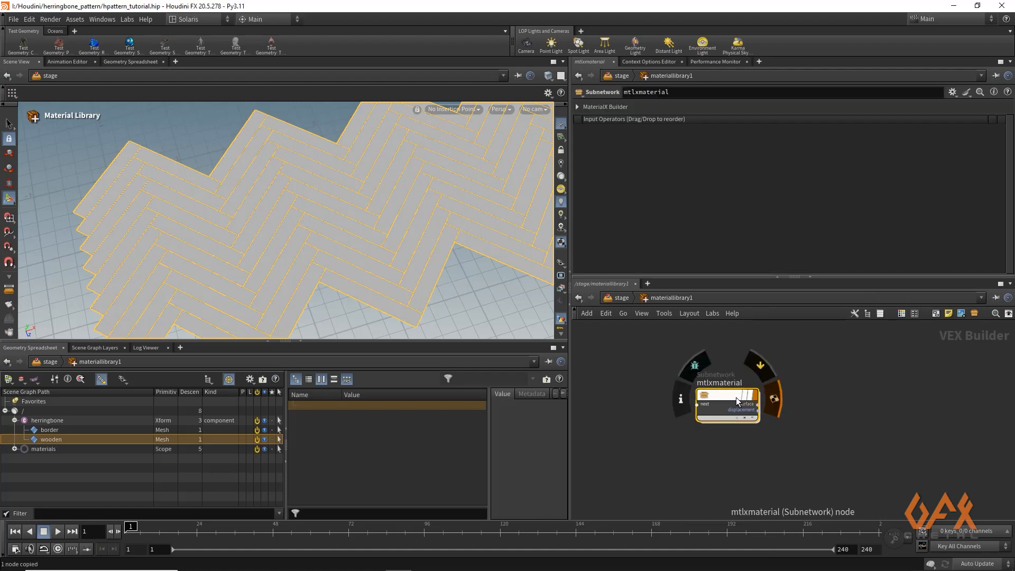
Rename the MaterialX builder subnetwork to mtlxWooden.
double_click(751, 382)
left_click_drag(751, 382, 716, 383)
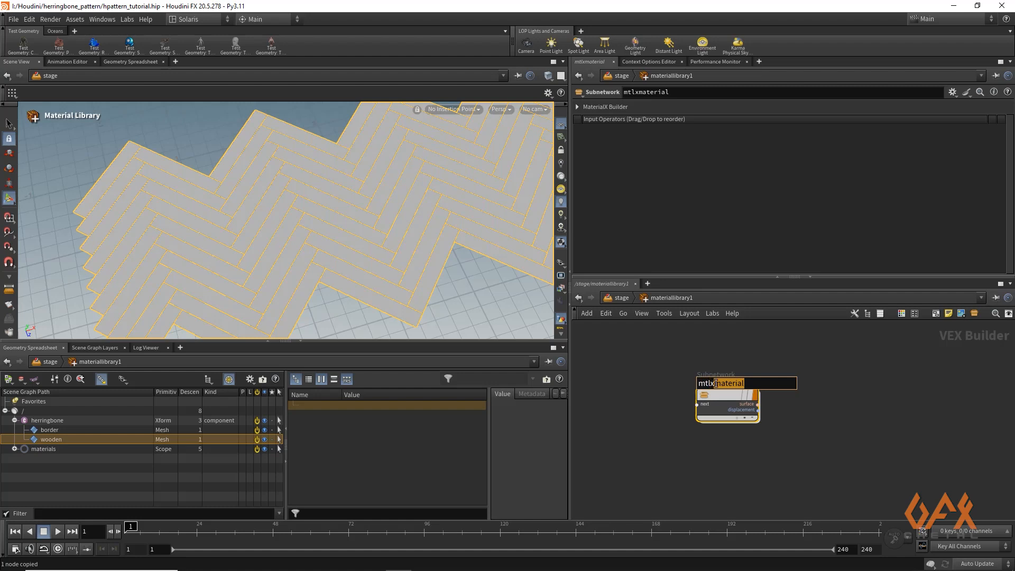
type("Wooden")
key("Return")
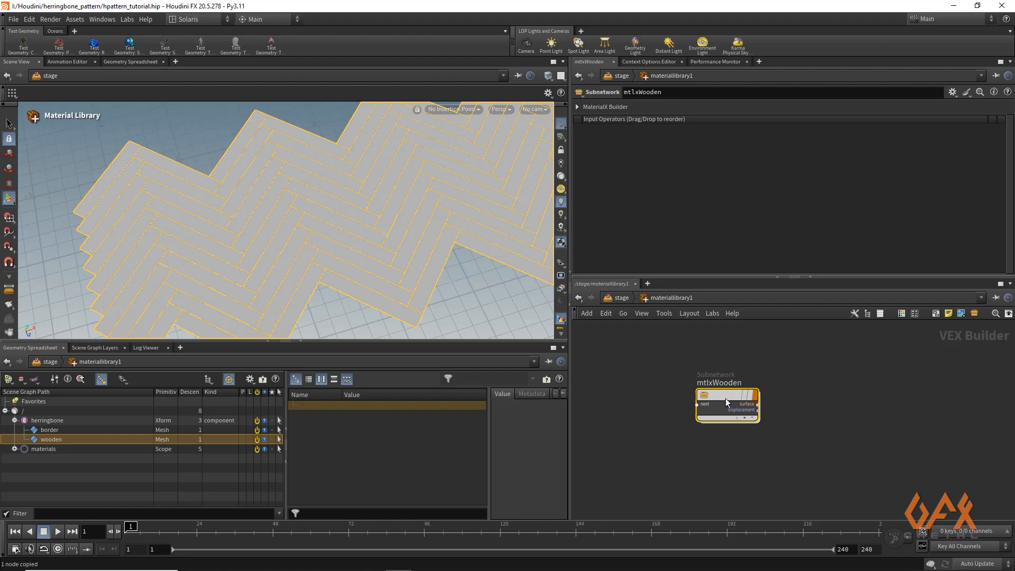
Open the mtlxWooden network and move its inputs node farther away from the standard surface node.
double_click(726, 397)
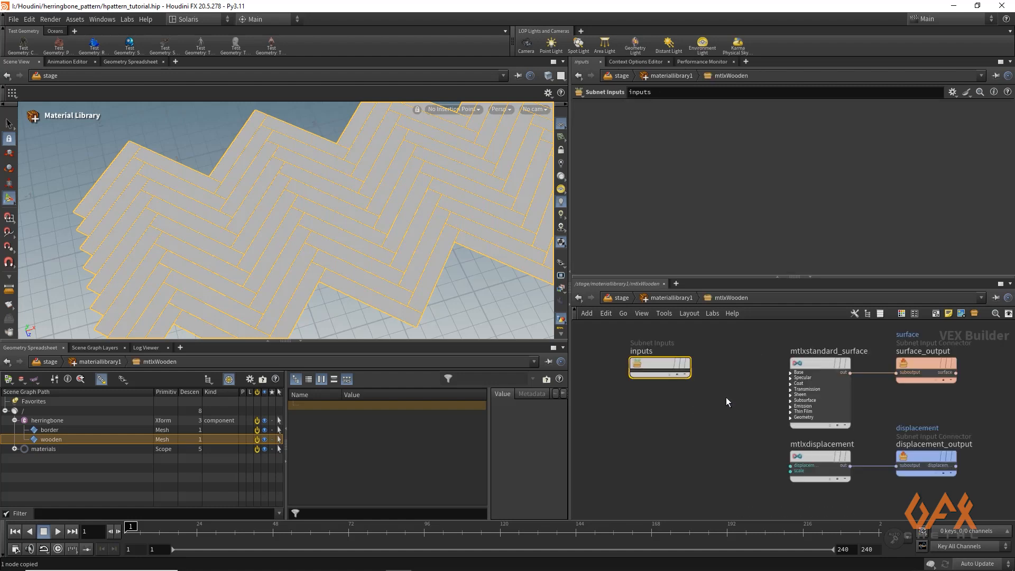
middle_click_drag(674, 424, 730, 425)
left_click_drag(711, 363, 626, 355)
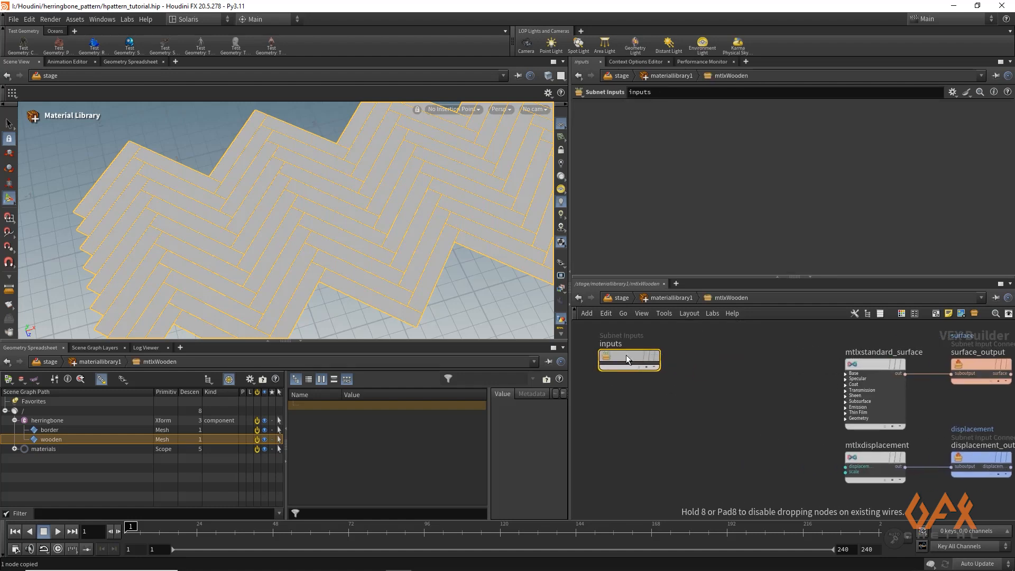
Return to the stage level and add an Assign Material node wired after the material library.
left_click(623, 297)
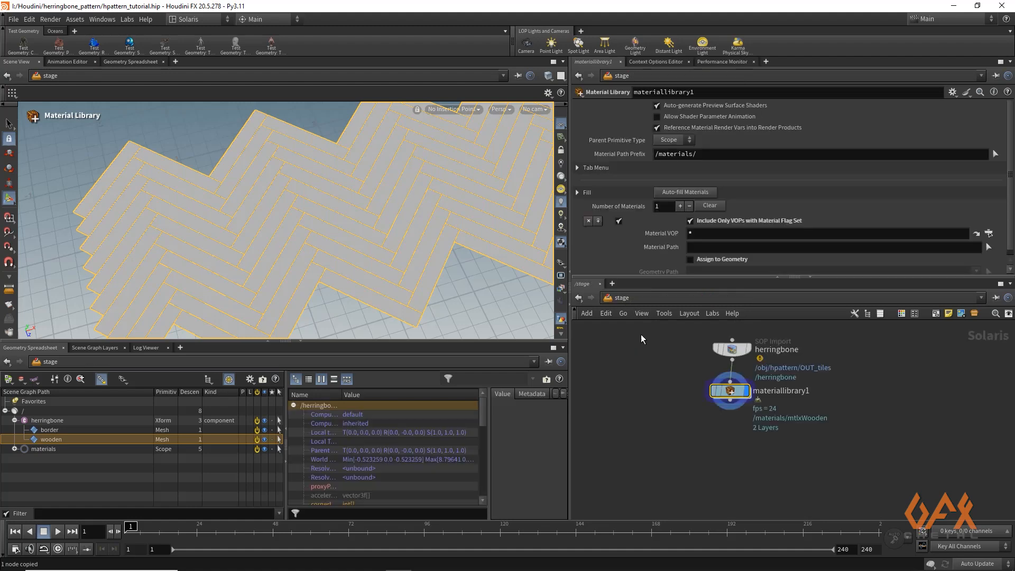
left_click(730, 400)
key("Tab")
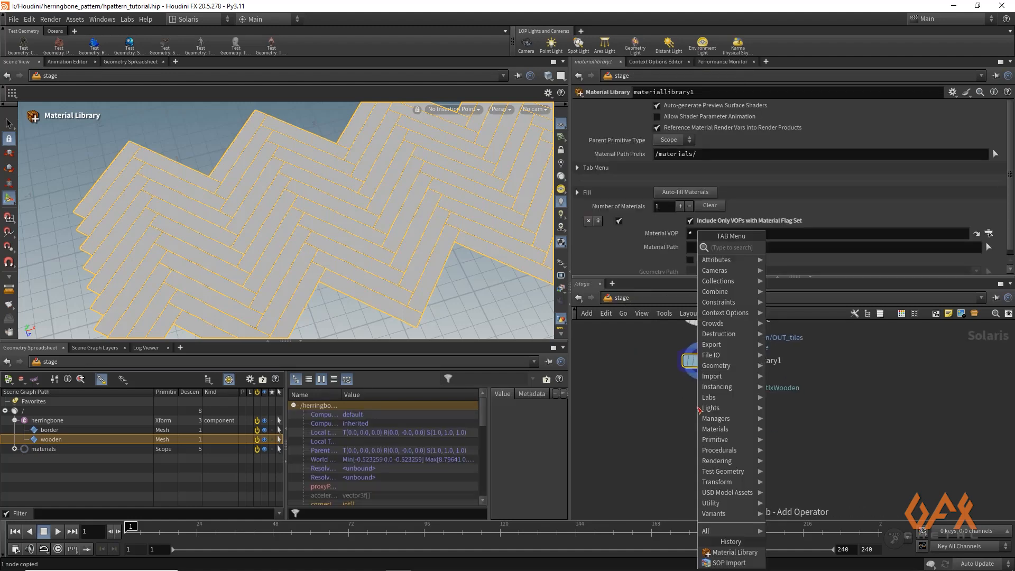
type("assign")
key("Return")
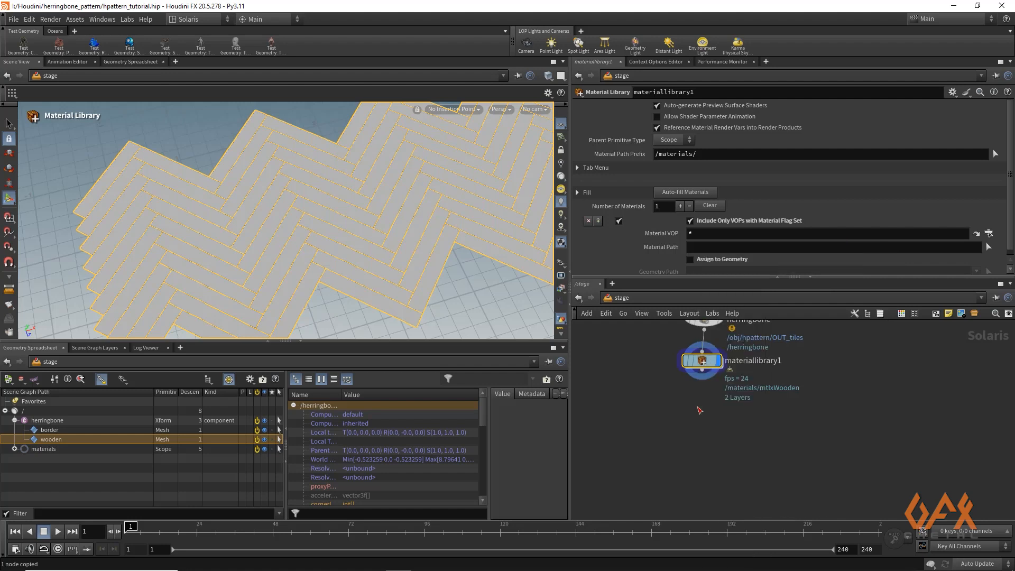
left_click(698, 407)
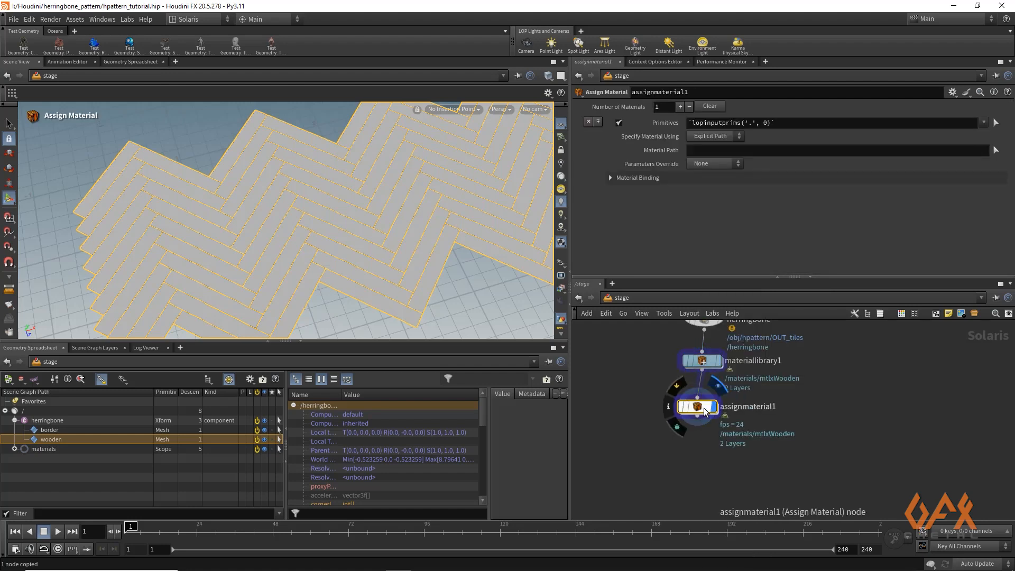
Assign the material /materials/mtlxWooden to the primitive /herringbone/wooden in the Assign Material node.
left_click_drag(48, 441, 725, 124)
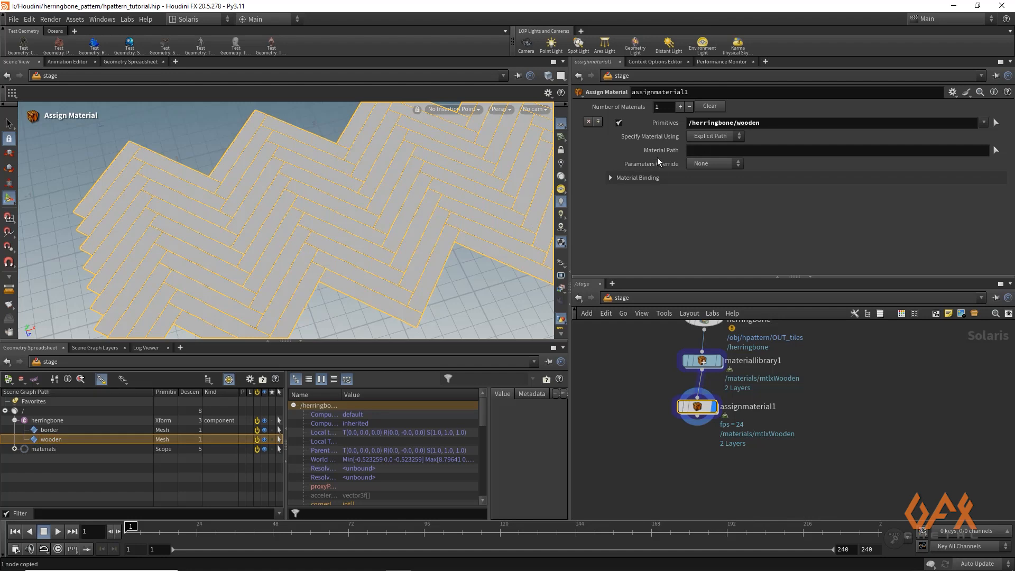
left_click(14, 449)
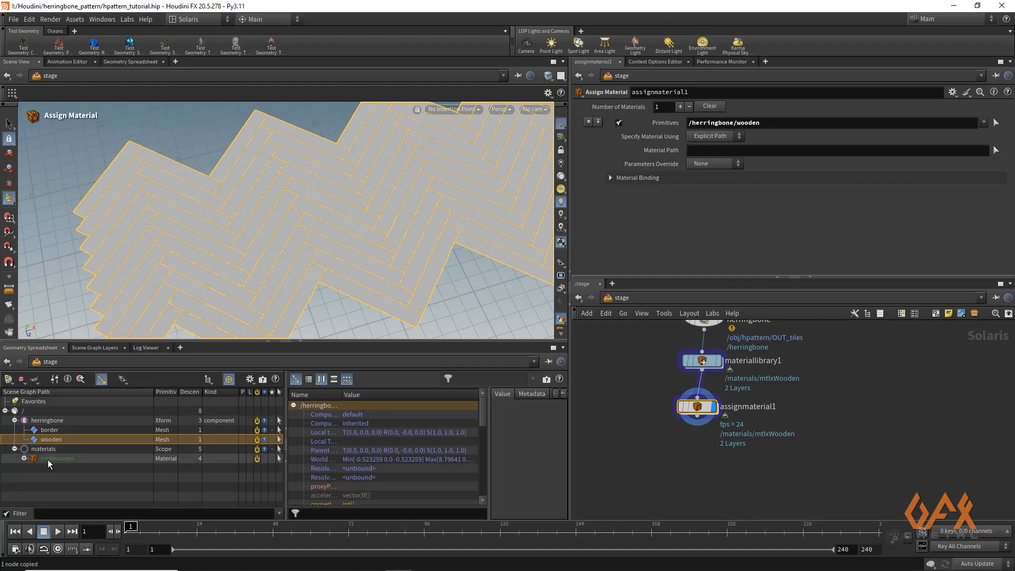
left_click_drag(51, 463, 725, 150)
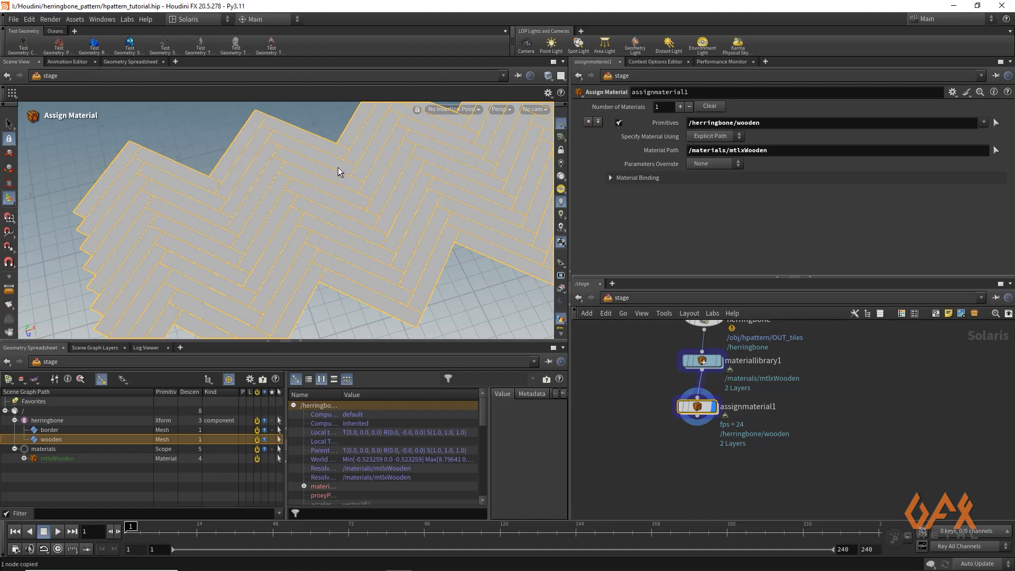
left_click(60, 497)
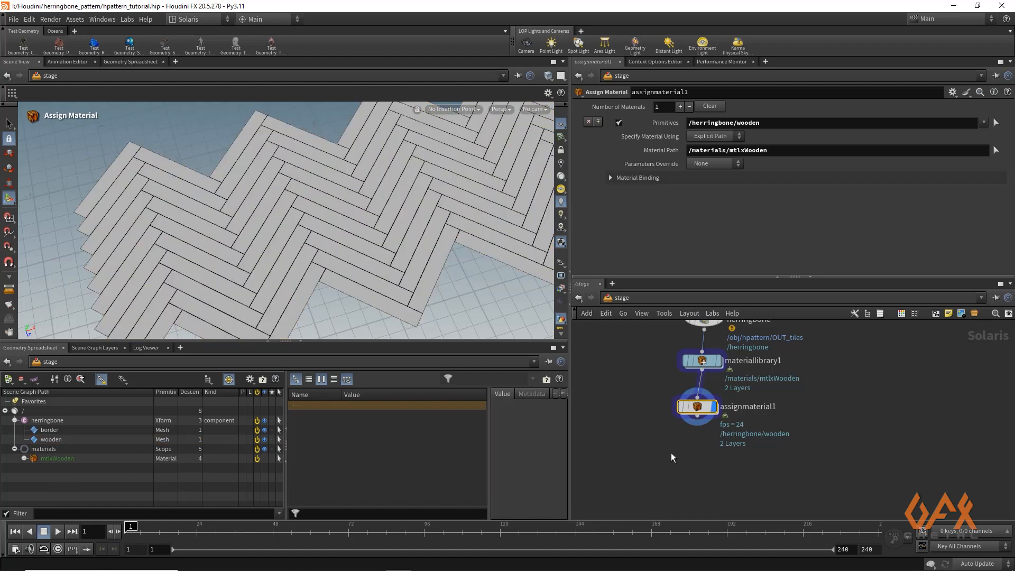
Add a Dome Light node wired after the Assign Material node.
left_click(698, 417)
key("Tab")
type("do")
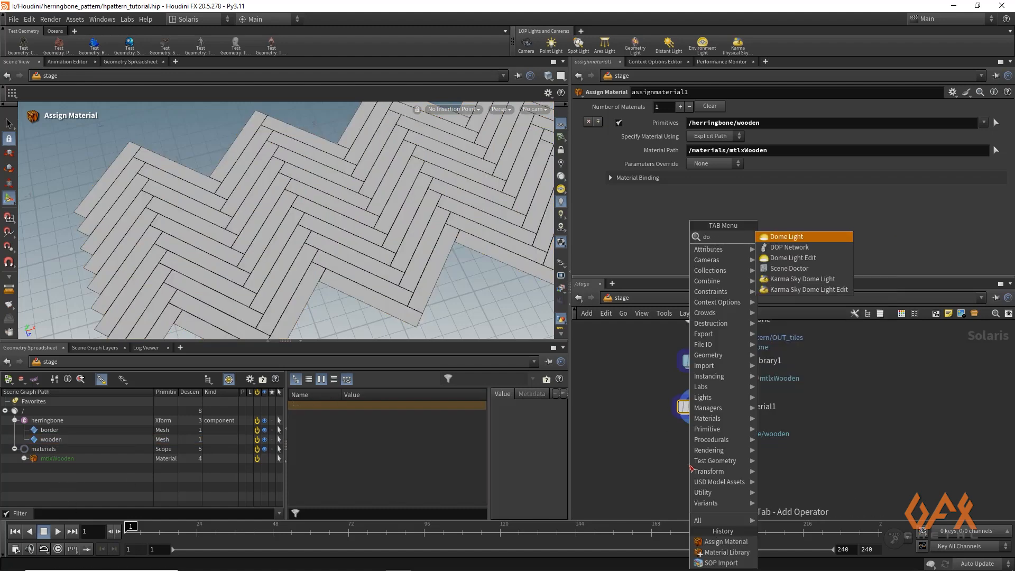
type("me")
key("Return")
left_click(691, 466)
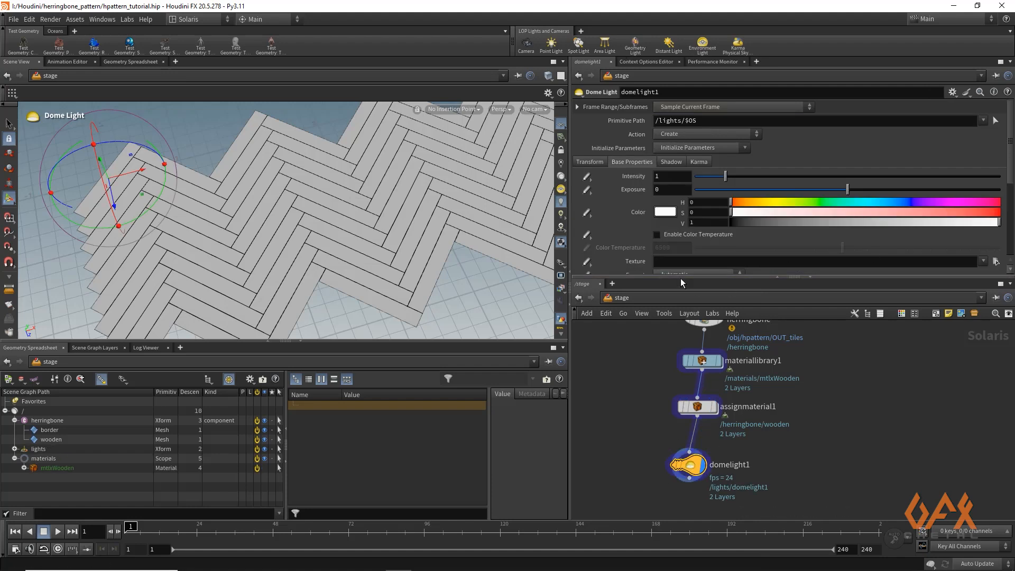
Load rainforest_trail_4k.exr from the project's hdri folder as the dome light's texture.
left_click(996, 261)
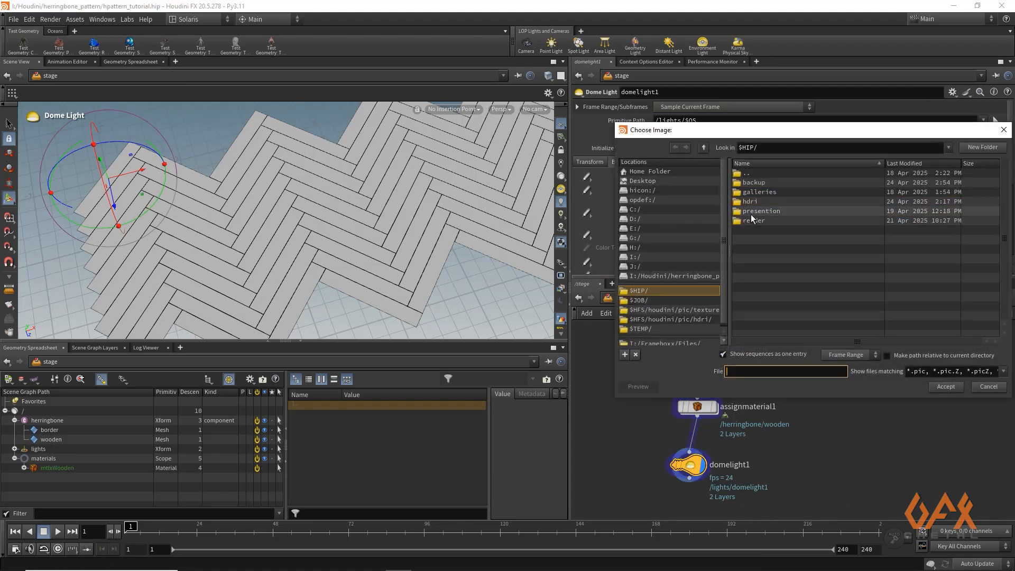
double_click(746, 202)
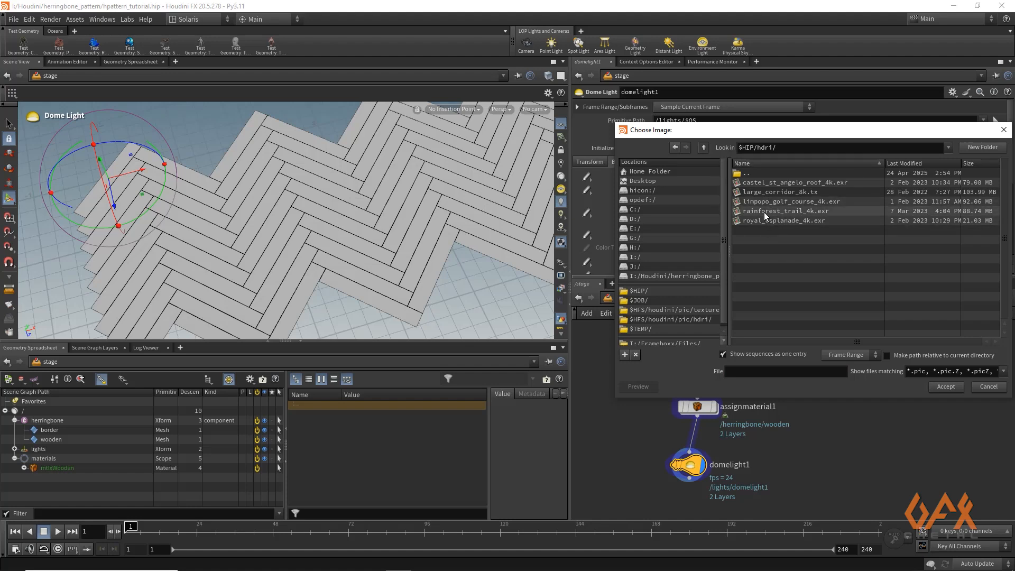
double_click(765, 211)
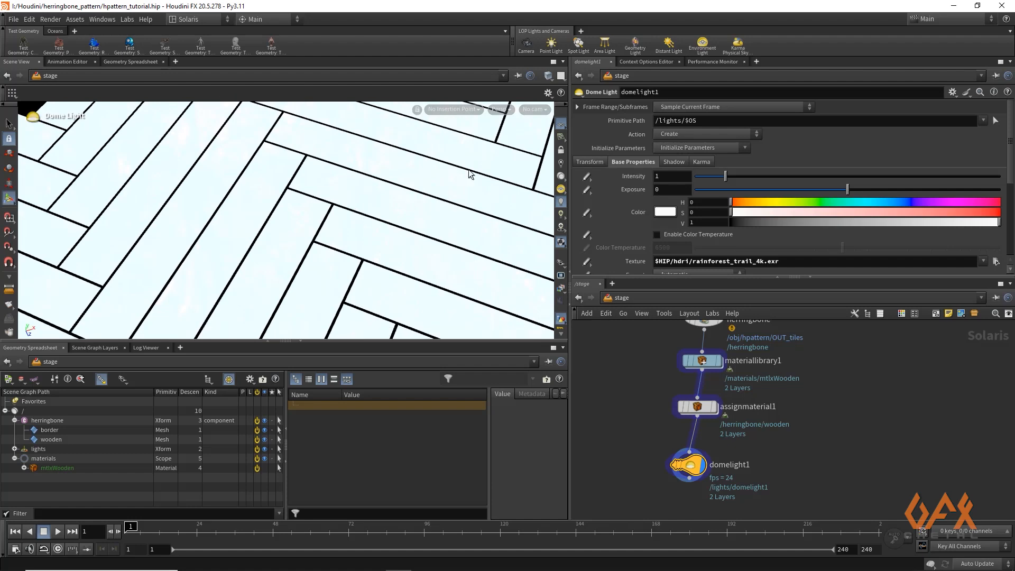
Switch the viewport renderer to Karma to render the herringbone tiles.
left_click(470, 110)
left_click(501, 111)
left_click(502, 112)
left_click(521, 157)
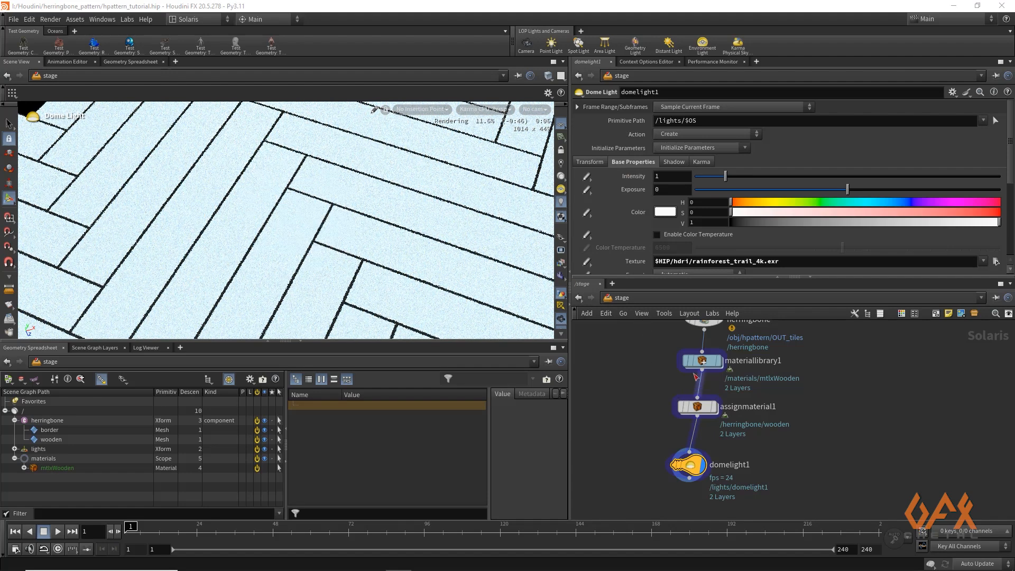
Open the mtlxWooden material network inside the material library.
mouse_move(709, 364)
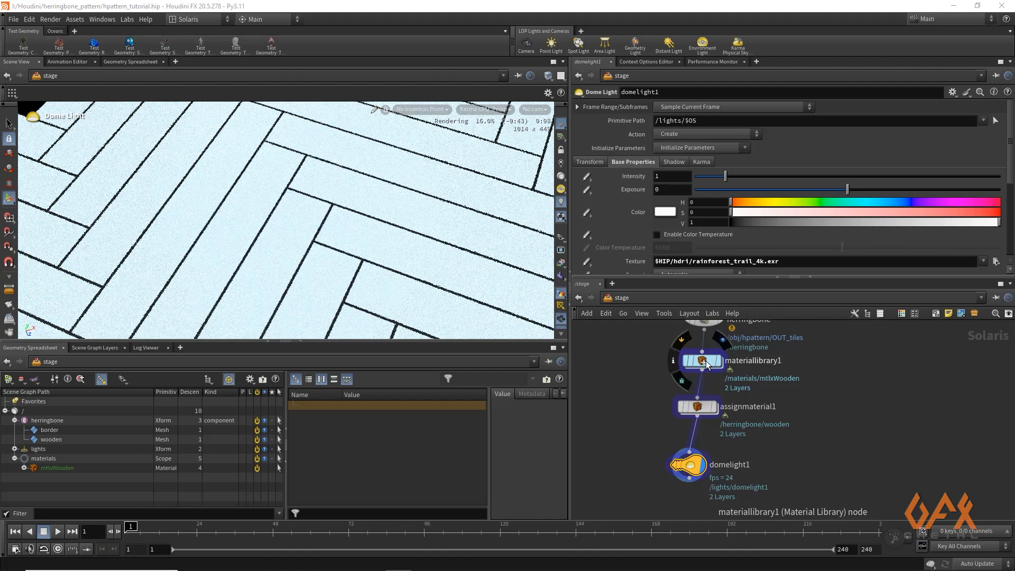
double_click(709, 364)
double_click(728, 396)
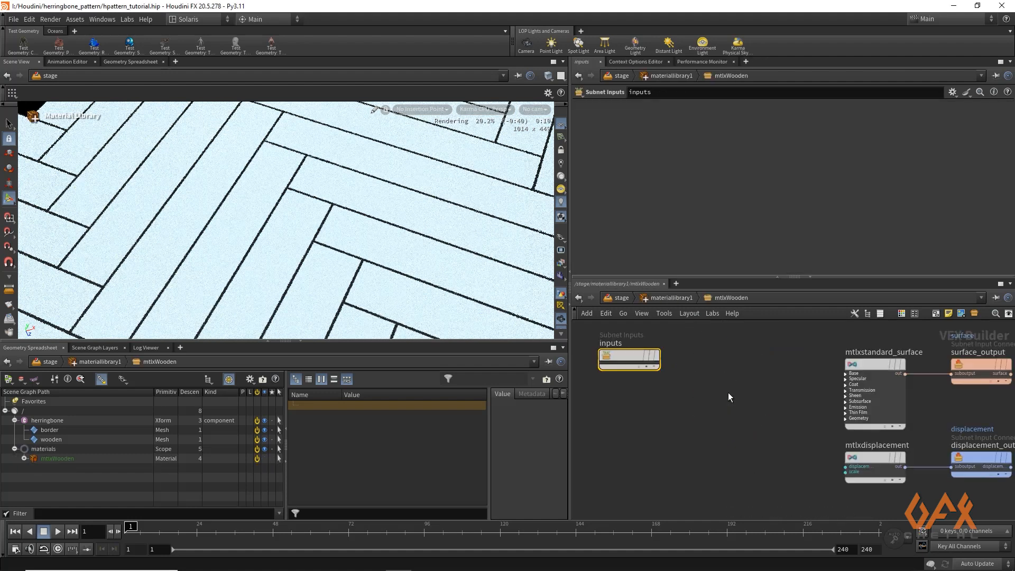
middle_click_drag(692, 398, 740, 397)
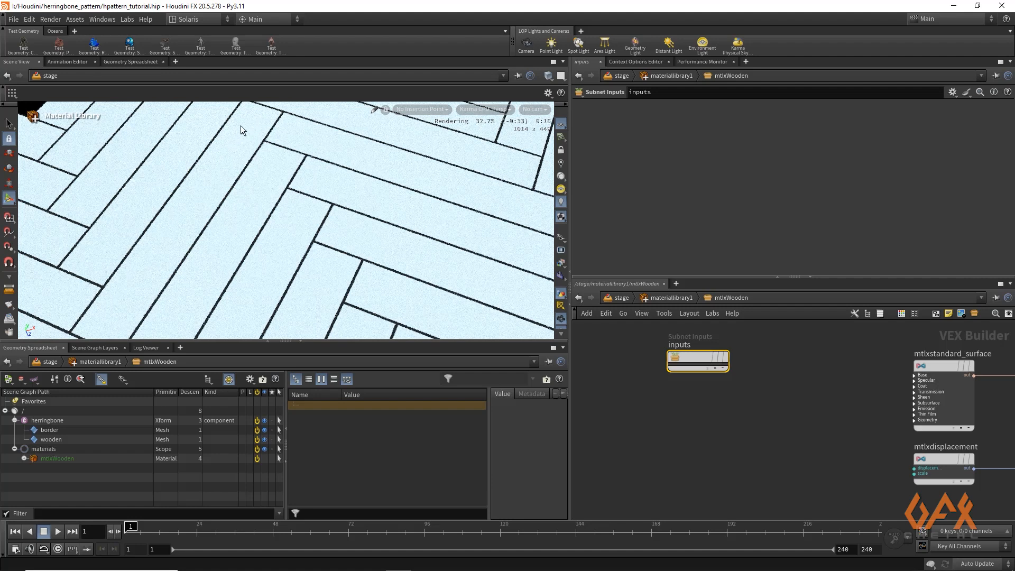
middle_click_drag(677, 402, 687, 364)
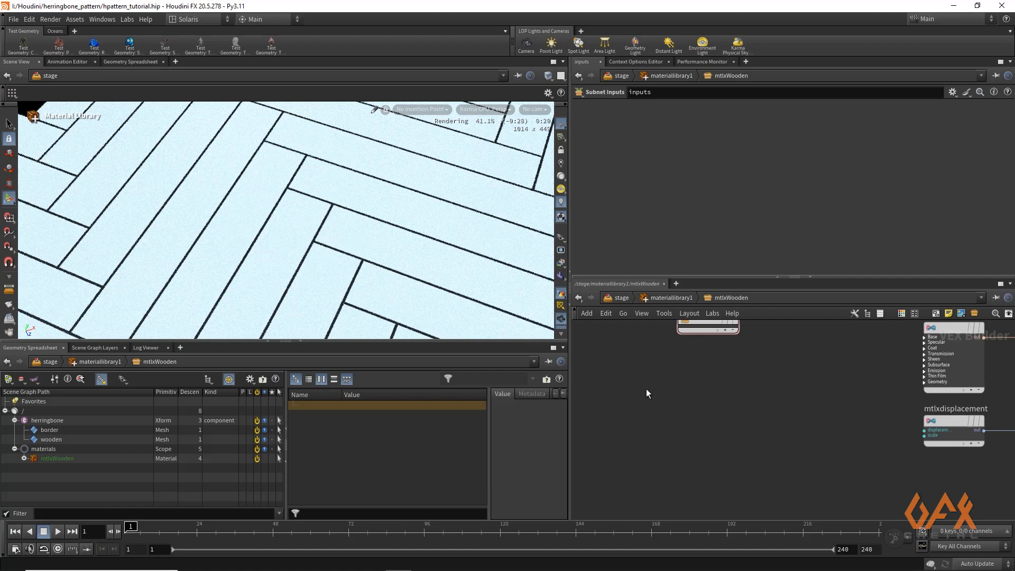
Add an MtlX Texture Coordinates node to the mtlxWooden network and expand the Base inputs of the mtlxstandard_surface node.
key("Tab")
type("te")
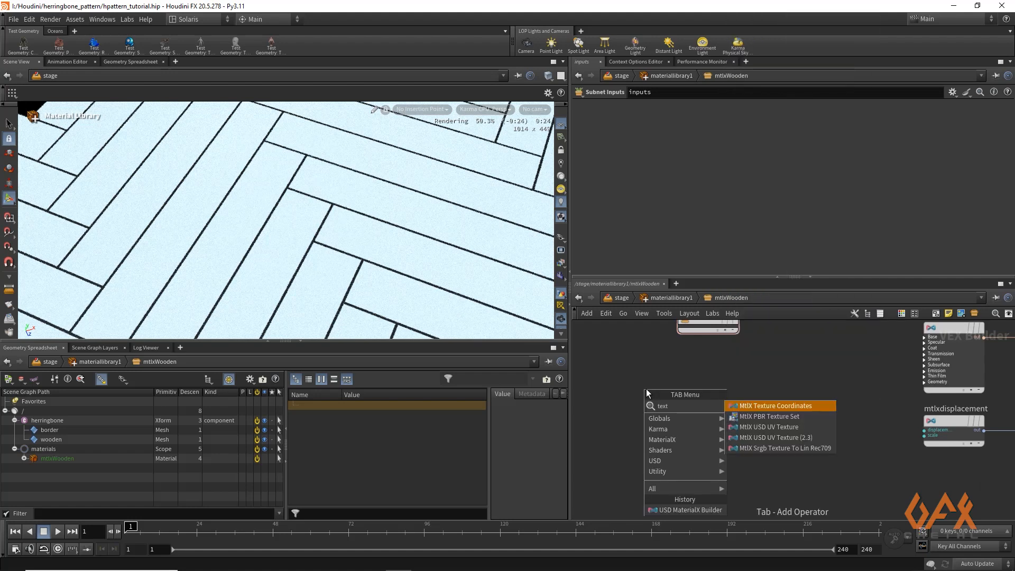
type("xt")
key("Return")
left_click(646, 389)
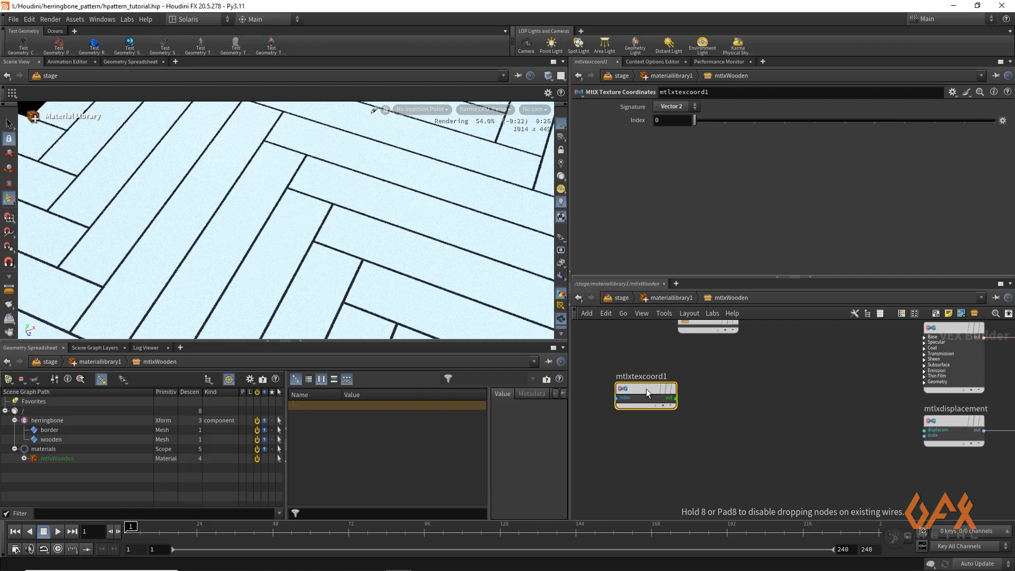
middle_click_drag(774, 376, 749, 380)
left_click(899, 340)
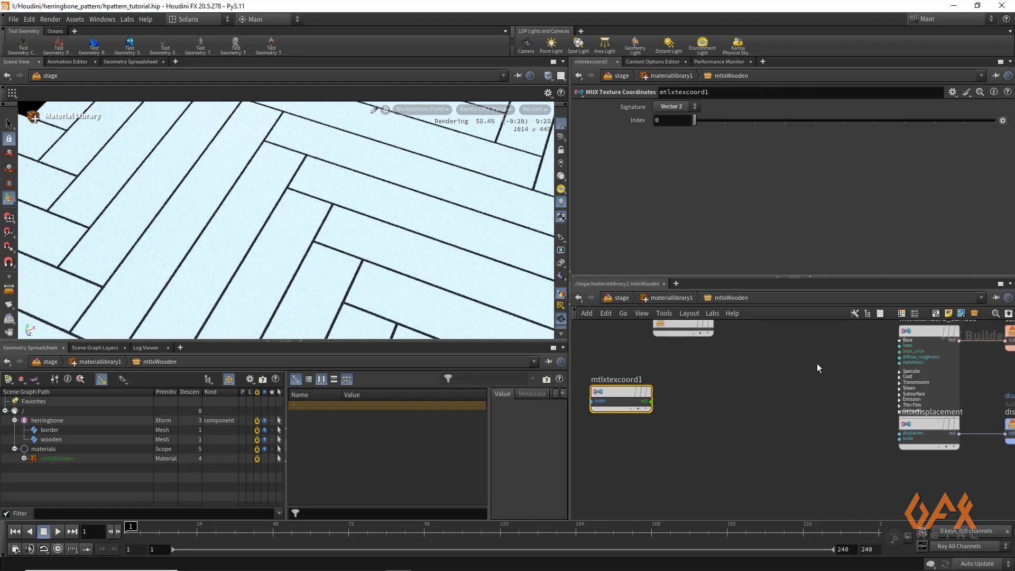
Preview the UVs by wiring mtlxtexcoord1 into the standard surface's base_color, and cut that wire again.
left_click(651, 401)
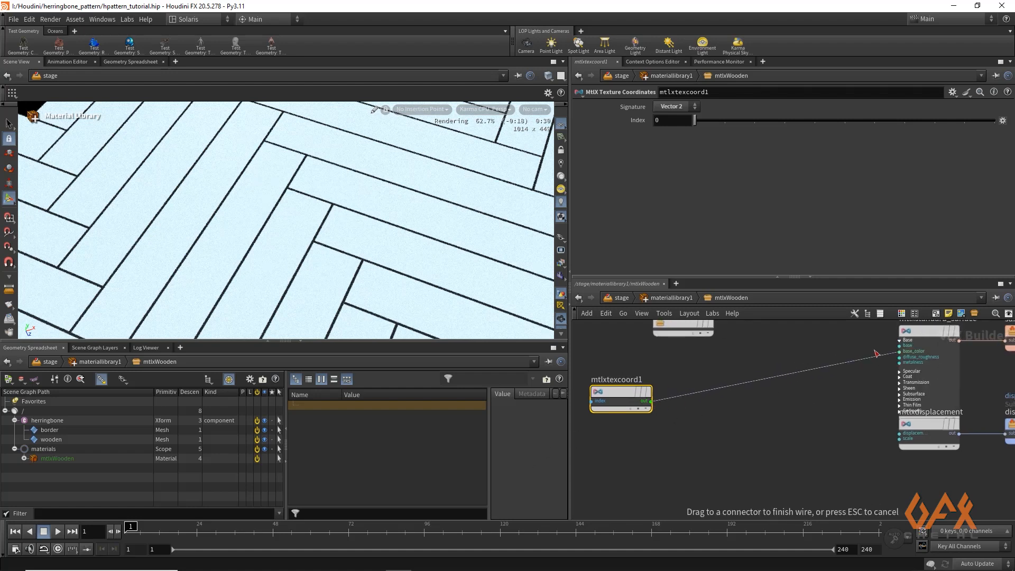
left_click(899, 351)
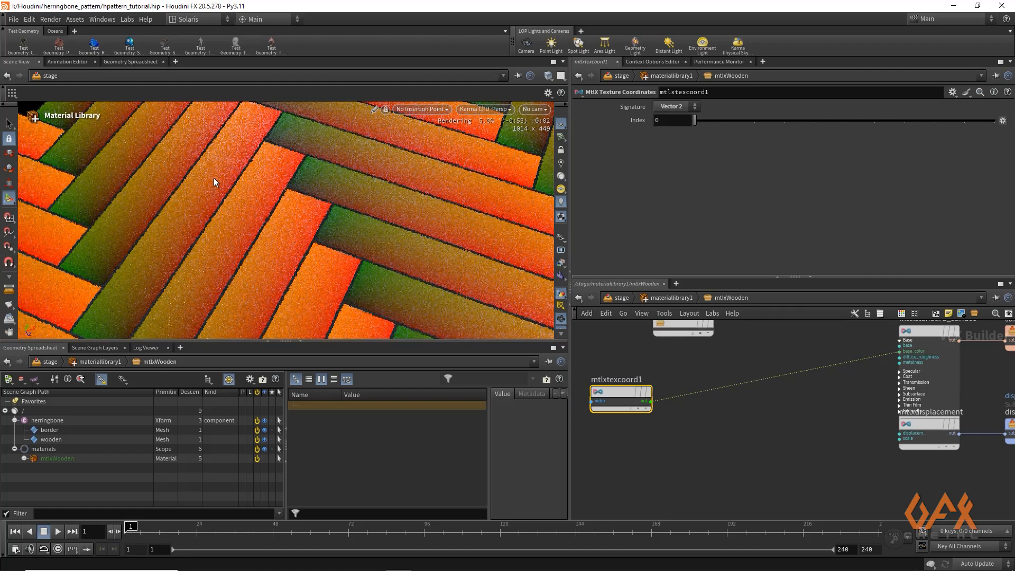
key("y")
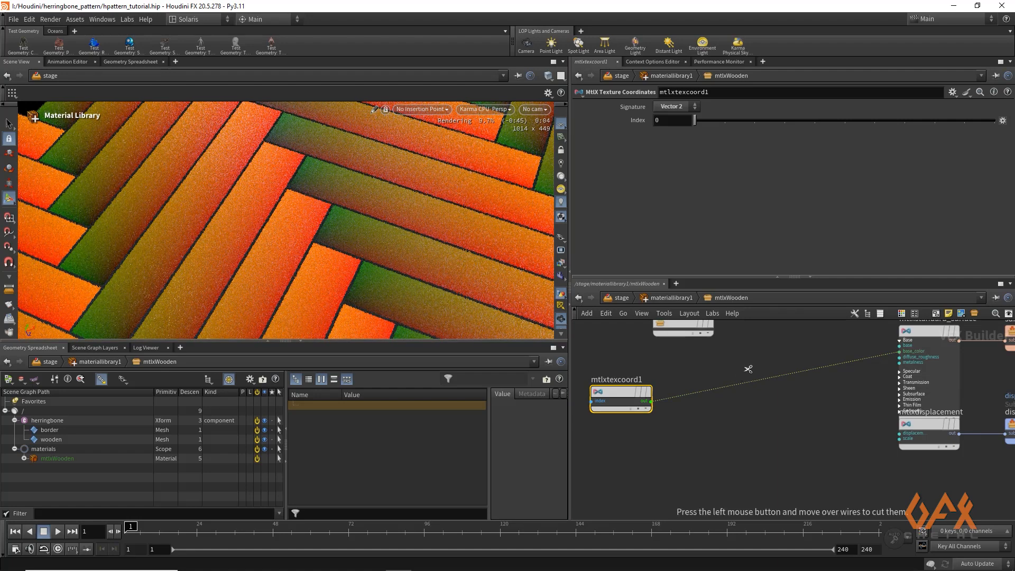
left_click_drag(745, 368, 759, 410)
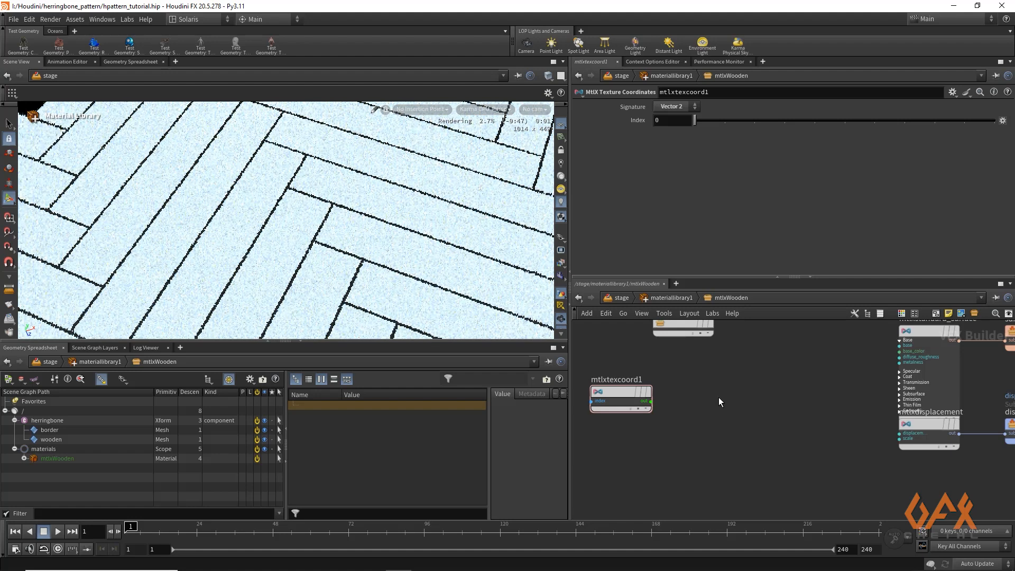
Add an MtlX Unified Noise 2D node and connect the output of mtlxtexcoord1 to its texcoord input.
key("Tab")
type("unifi")
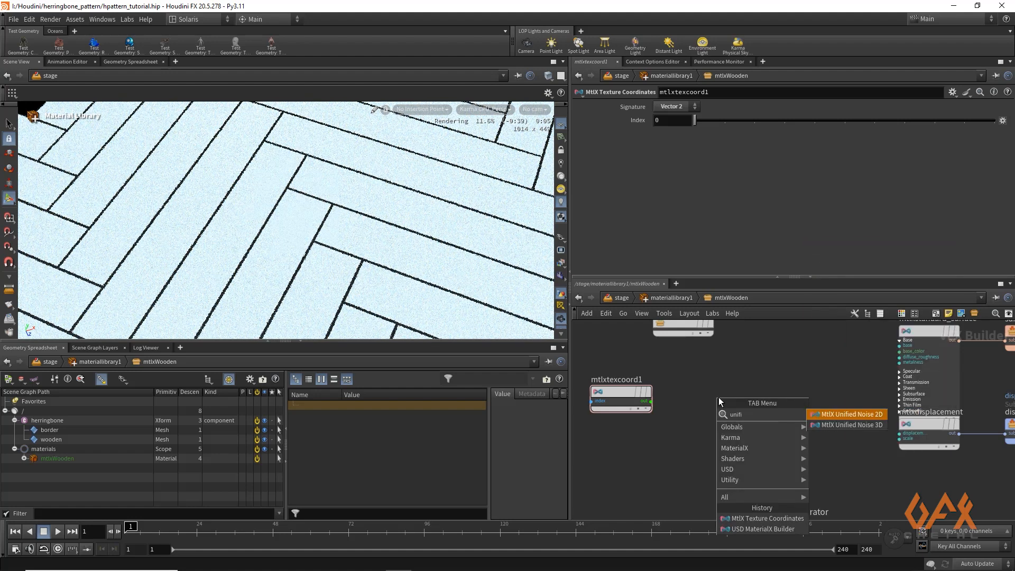
key("Return")
left_click(719, 397)
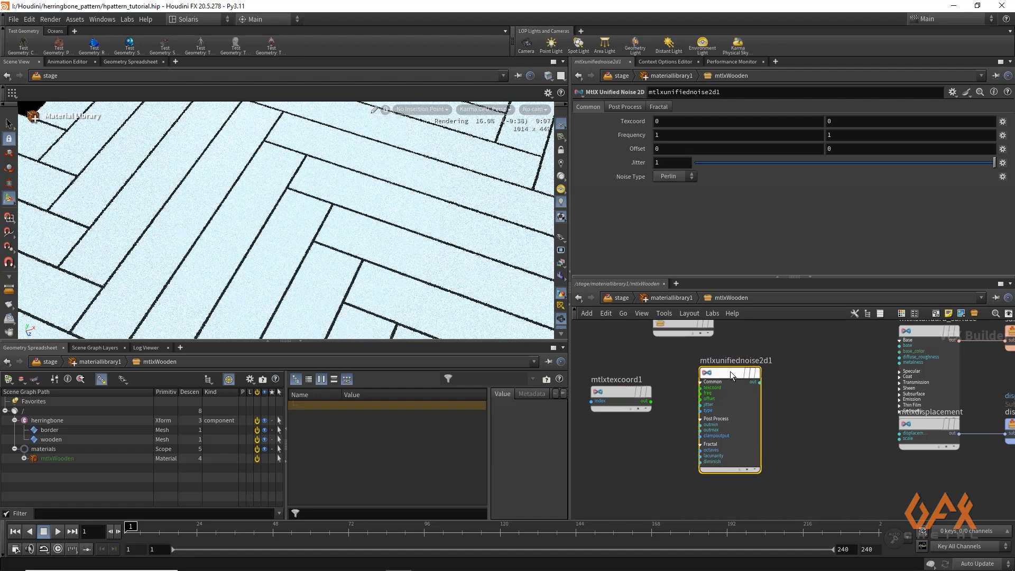
scroll(731, 371, "up", 5)
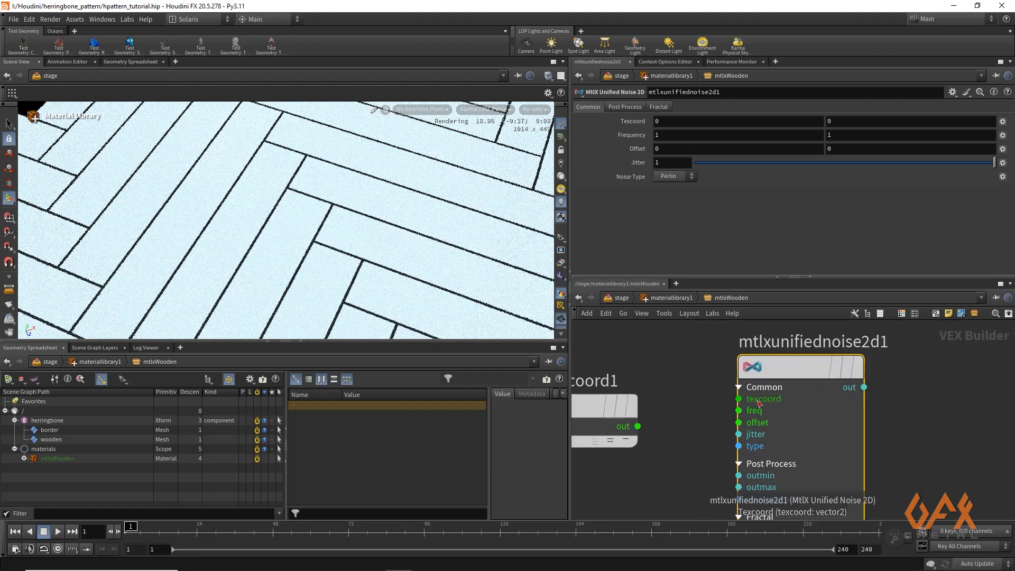
left_click(638, 426)
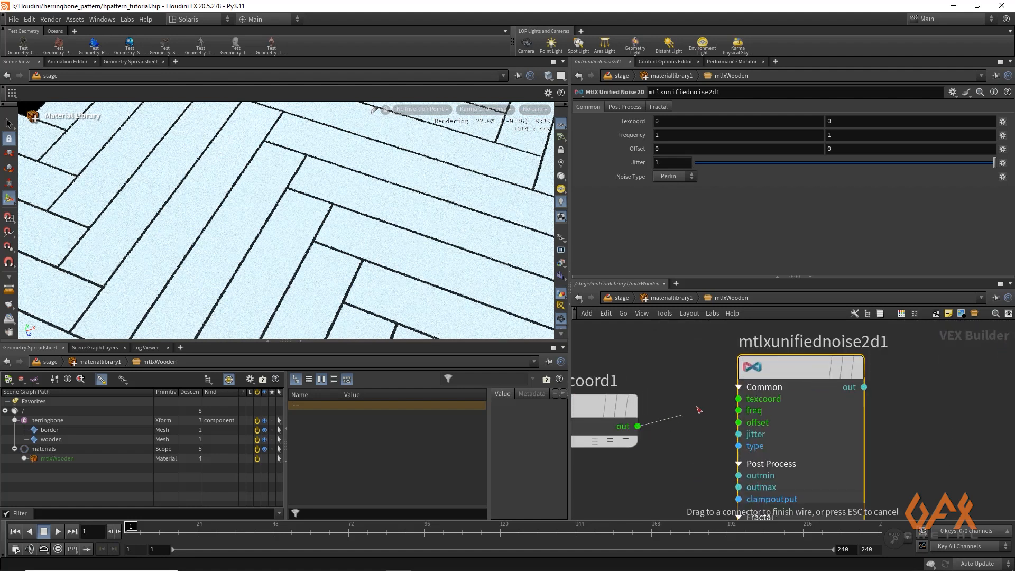
left_click(731, 404)
Connect the output of mtlxunifiednoise2d1 to the base_color input of the standard surface.
middle_click_drag(932, 379, 740, 430)
scroll(768, 419, "down", 1)
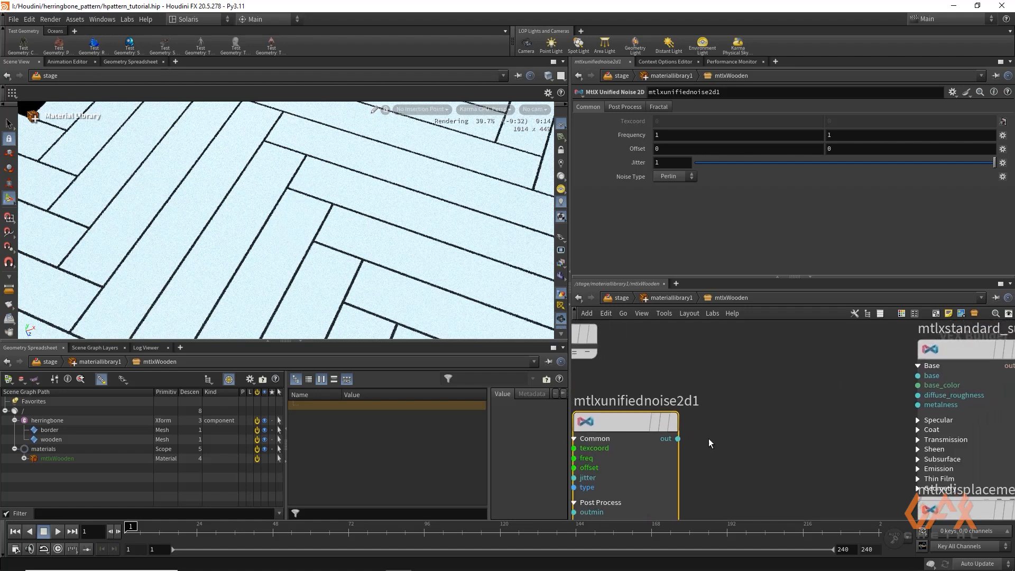
left_click(678, 439)
left_click(918, 385)
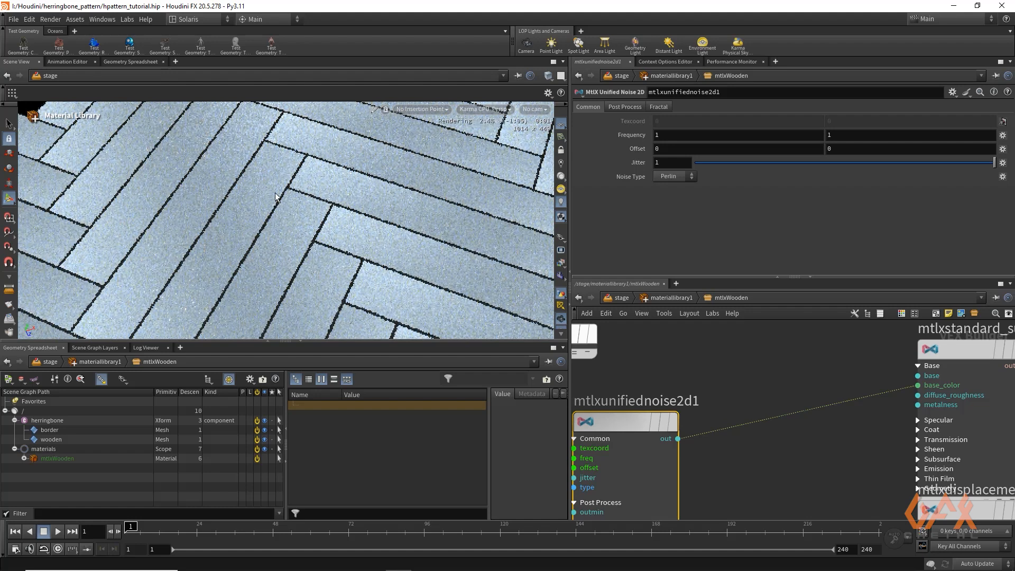
Set the unified noise frequency to 2 and 20 to stretch the noise along the planks.
left_click(685, 136)
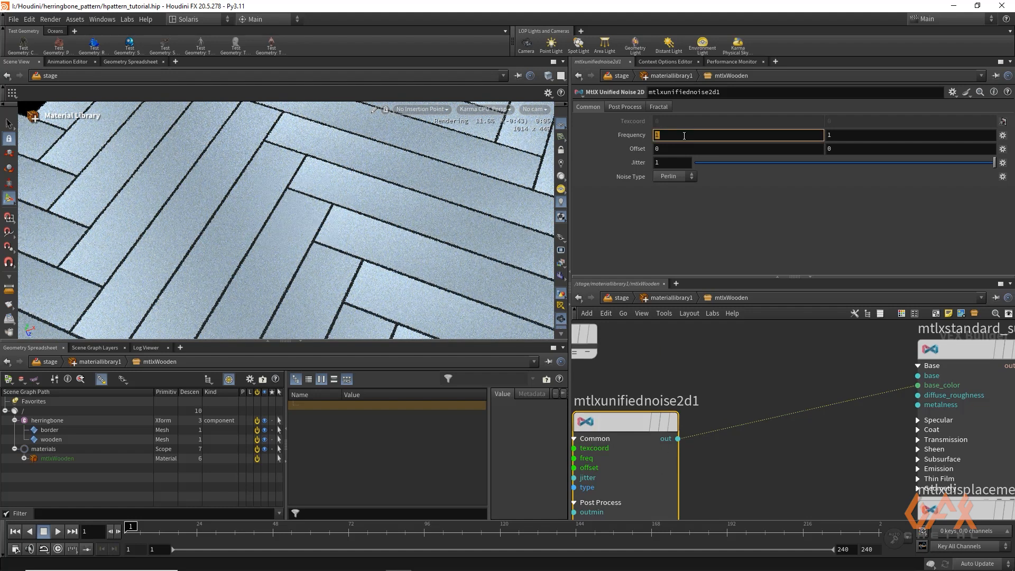
type("2")
left_click(850, 135)
type("20")
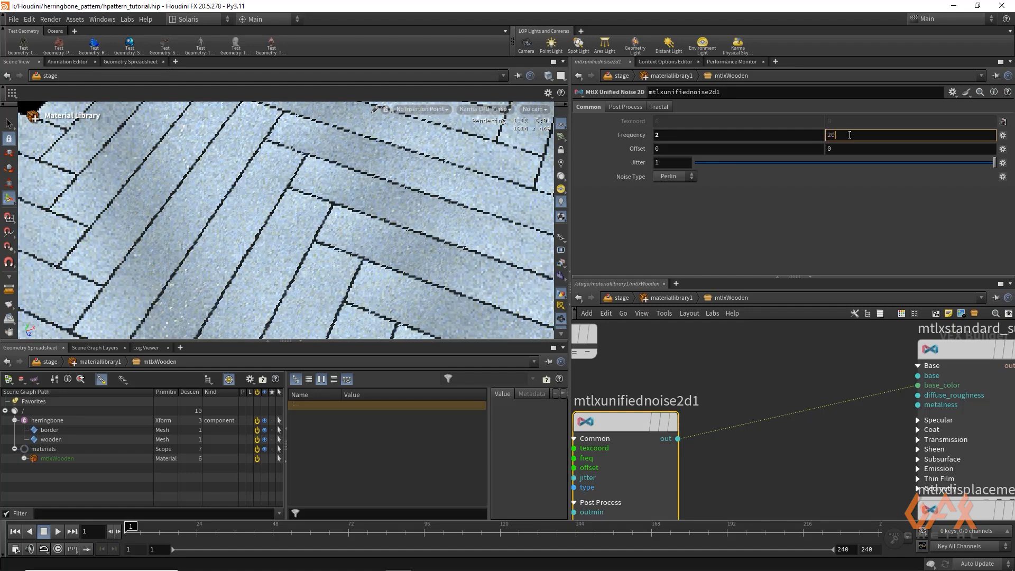
key("Return")
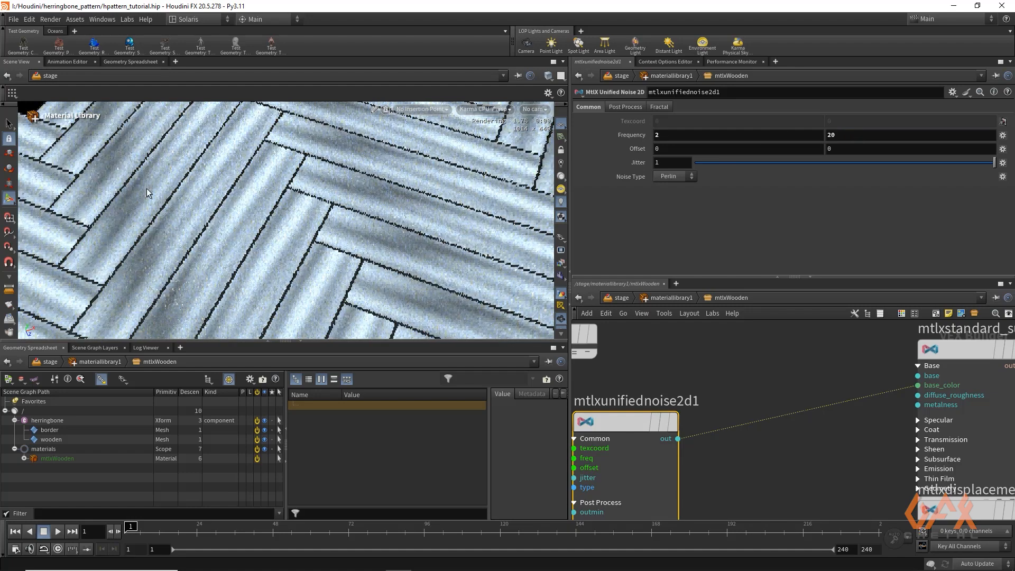
key("Escape")
right_click_drag(344, 221, 236, 227, "alt")
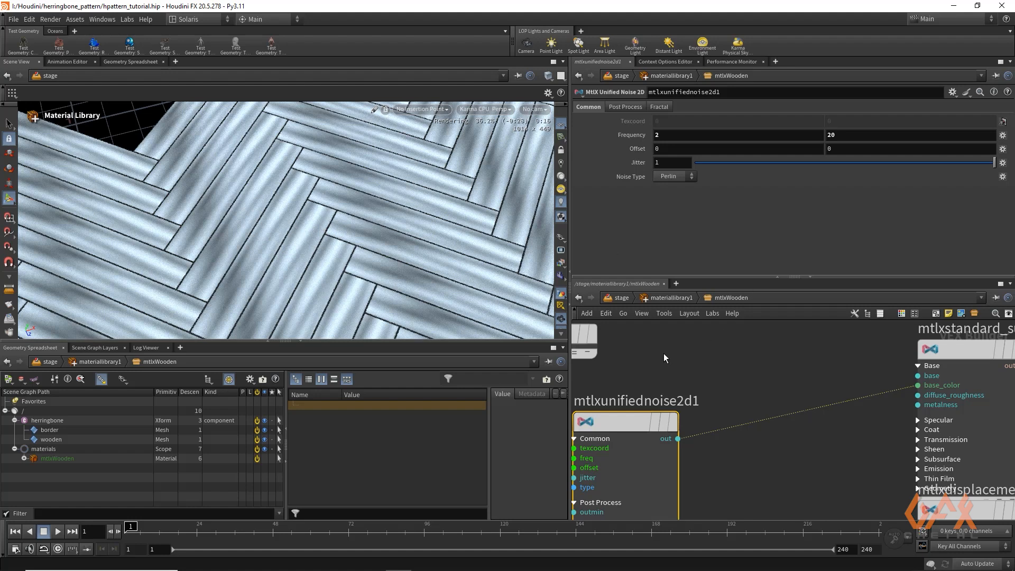
Try a first frequency component of 1 on the unified noise and set it back to 2.
middle_click_drag(665, 353, 764, 313)
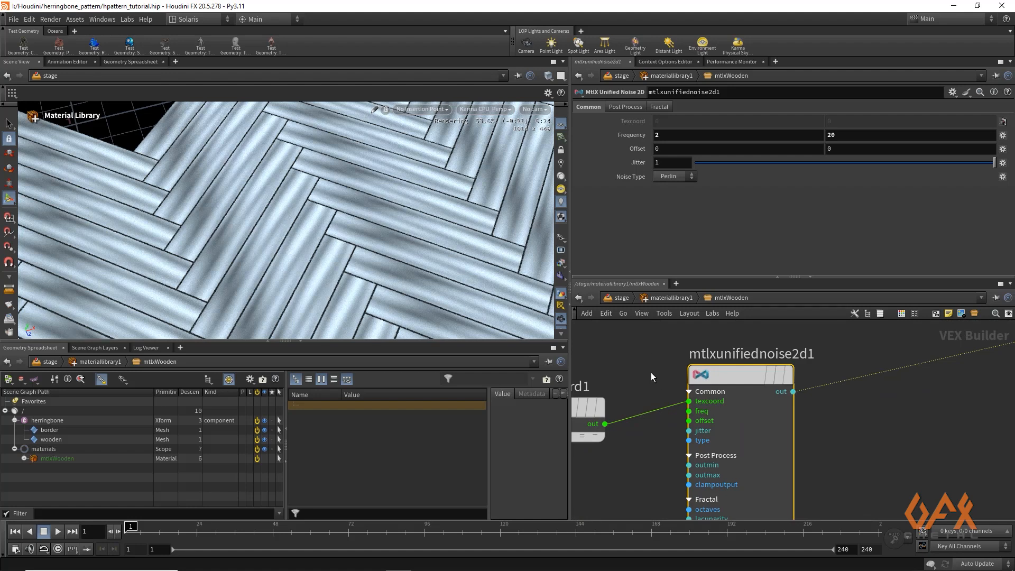
left_click(660, 138)
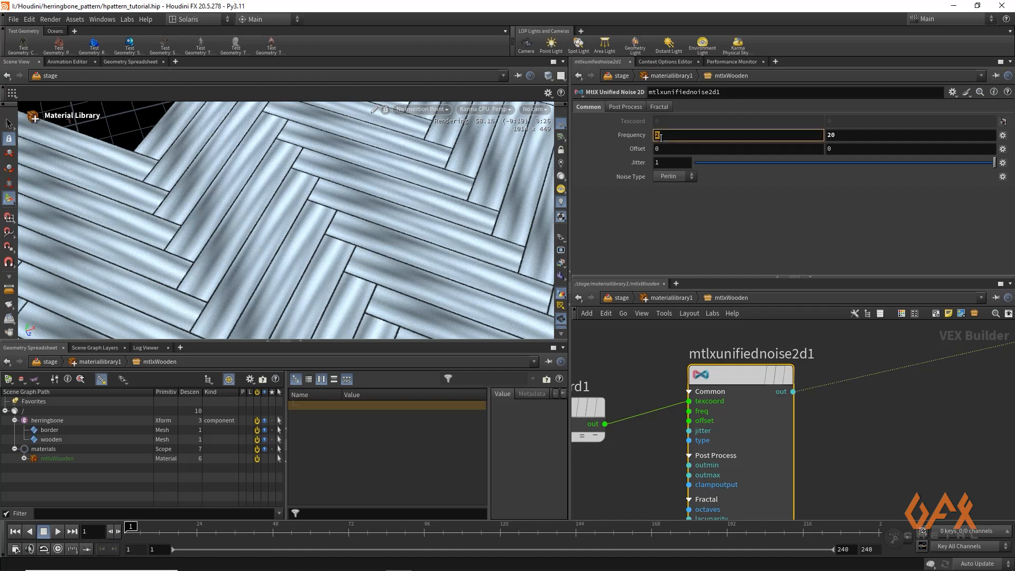
type("1")
key("Return")
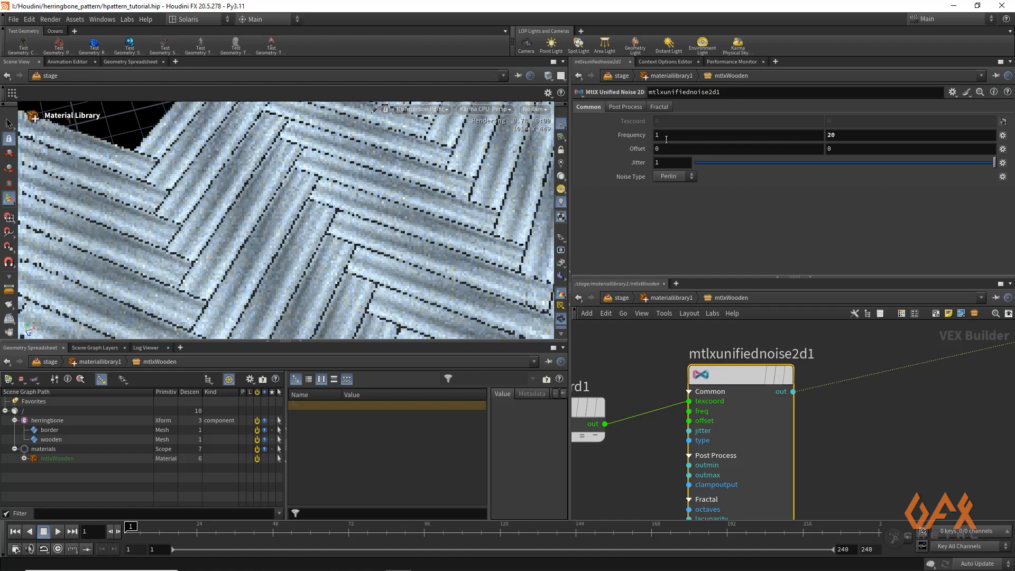
left_click(668, 135)
type("2")
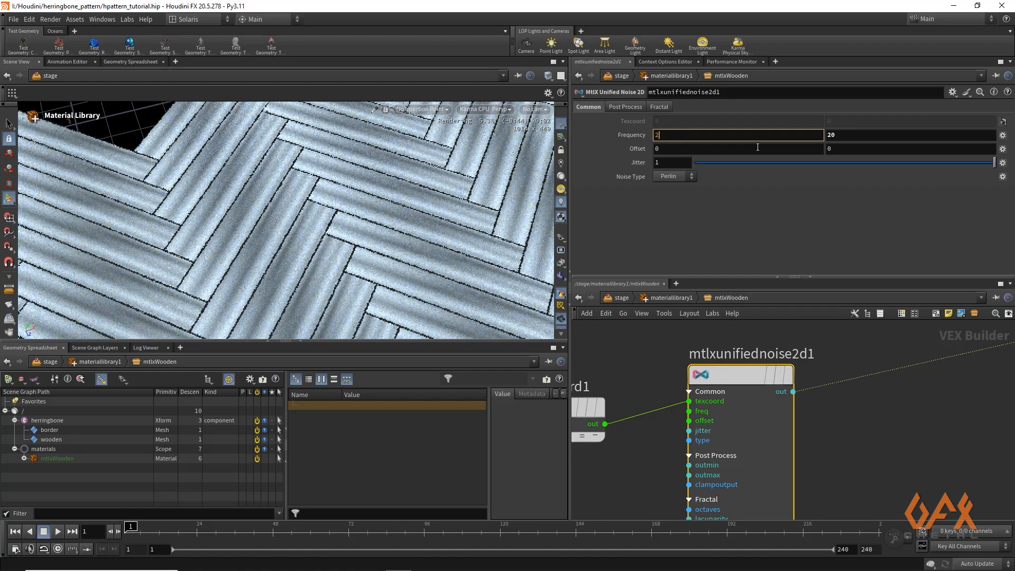
left_click(842, 135)
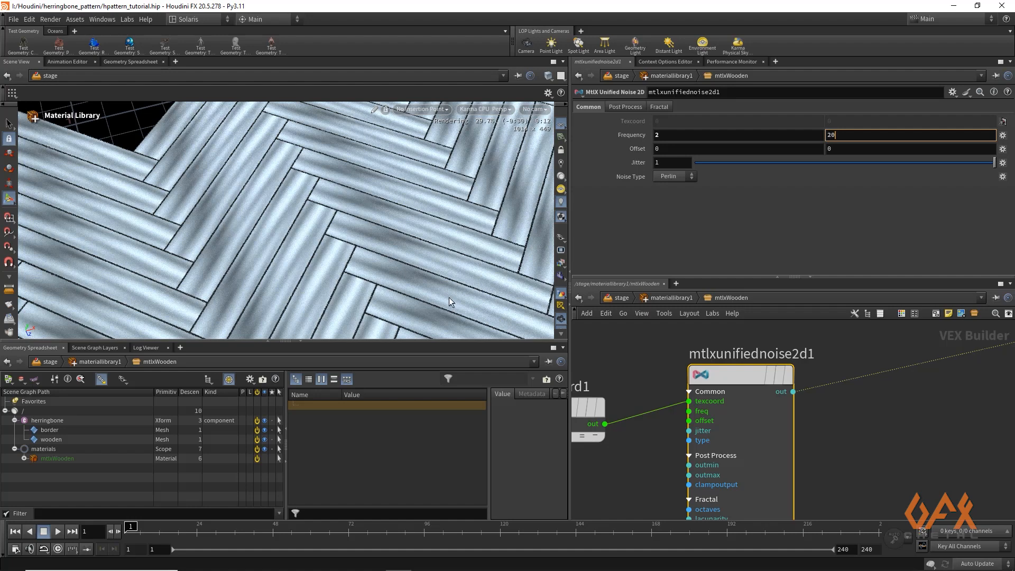
key("Return")
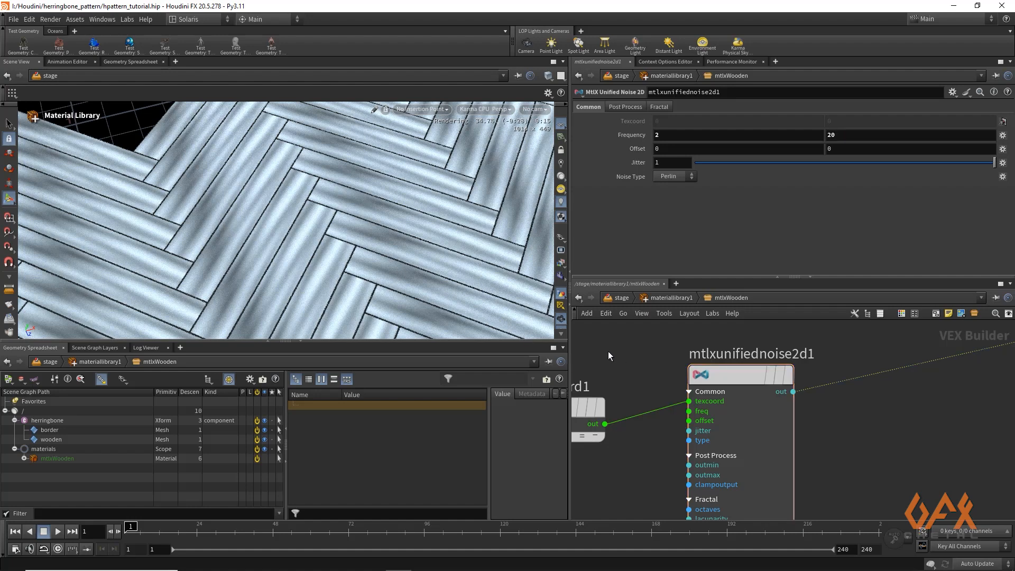
Save the scene and go to the hpattern geometry network, framing the nodes around copytopoints1.
key("ctrl+s")
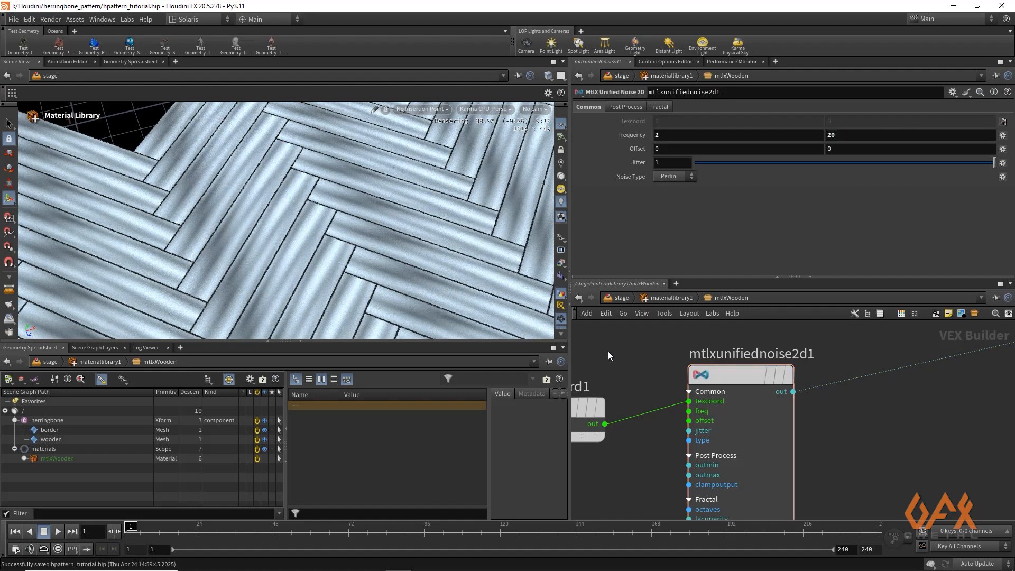
key("1")
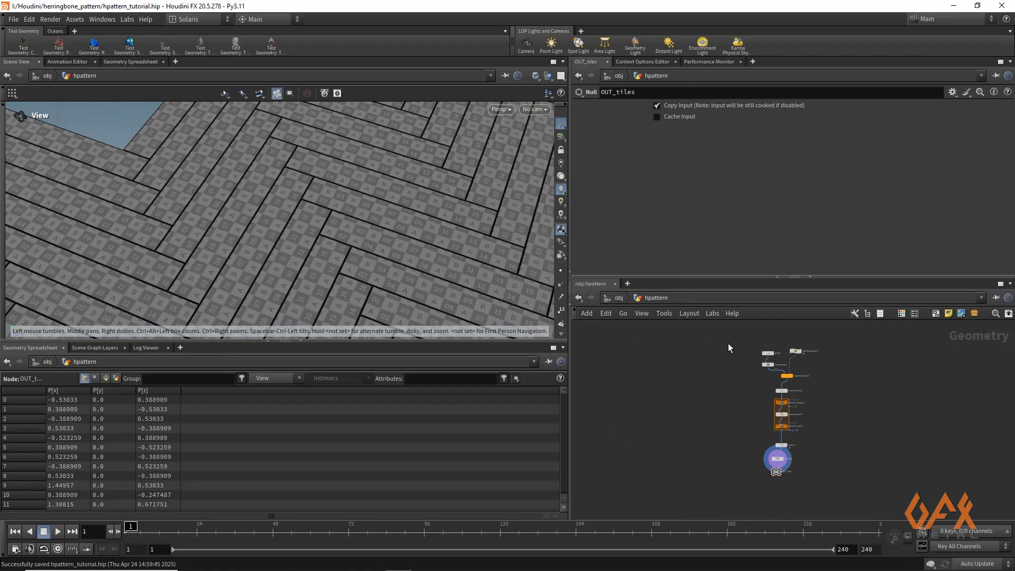
middle_click_drag(728, 344, 645, 362)
scroll(664, 347, "up", 1)
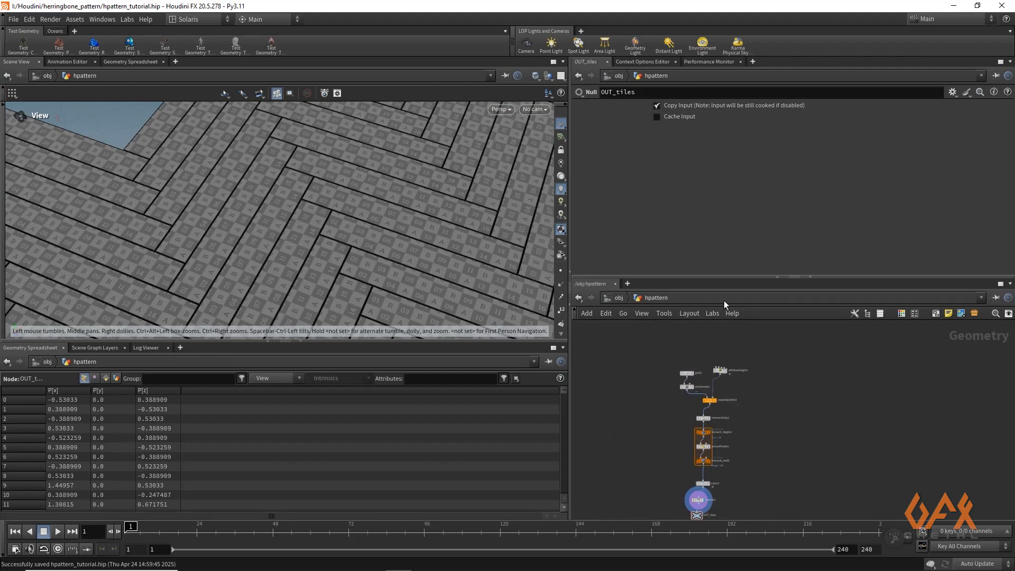
scroll(703, 370, "up", 3)
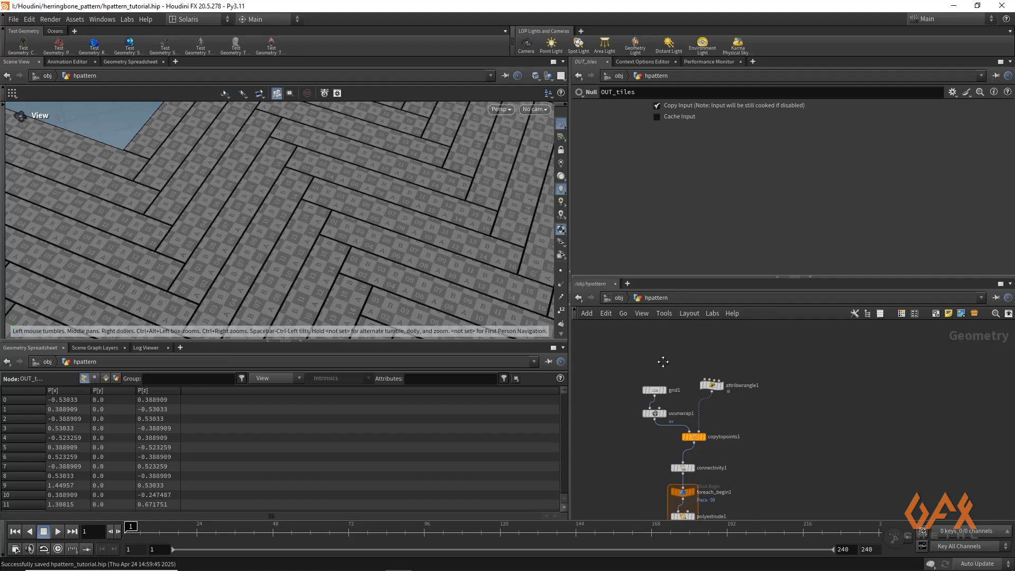
middle_click_drag(601, 462, 614, 456)
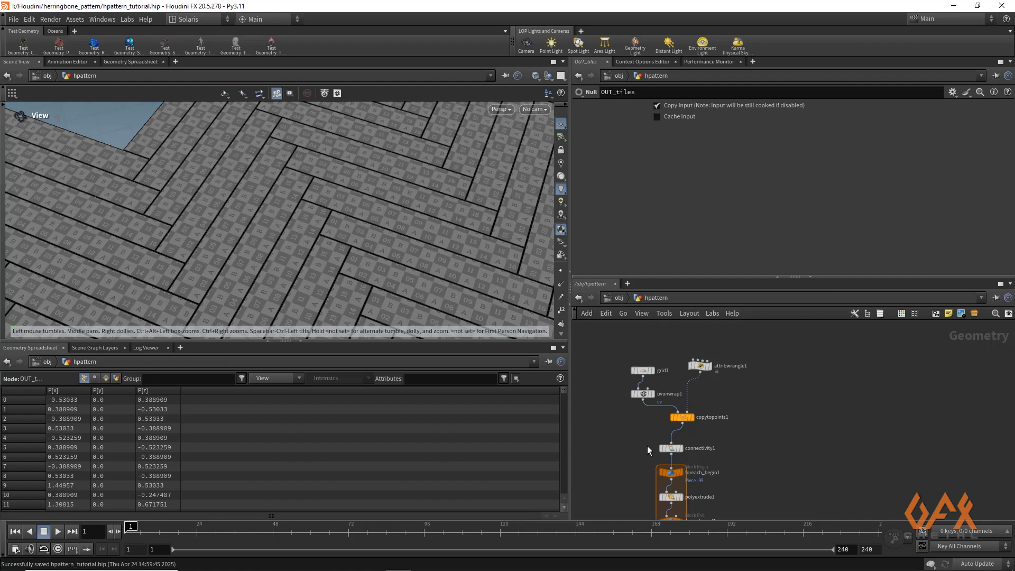
Insert an Attribute Randomize node between attribwrangle1 and copytopoints1.
left_click_drag(703, 366, 709, 356)
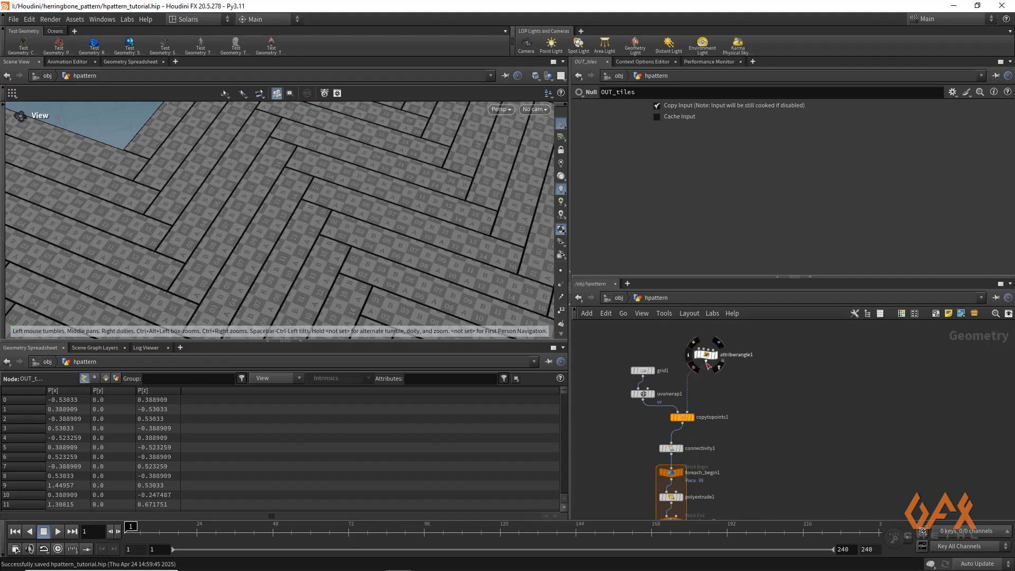
key("Tab")
type("att")
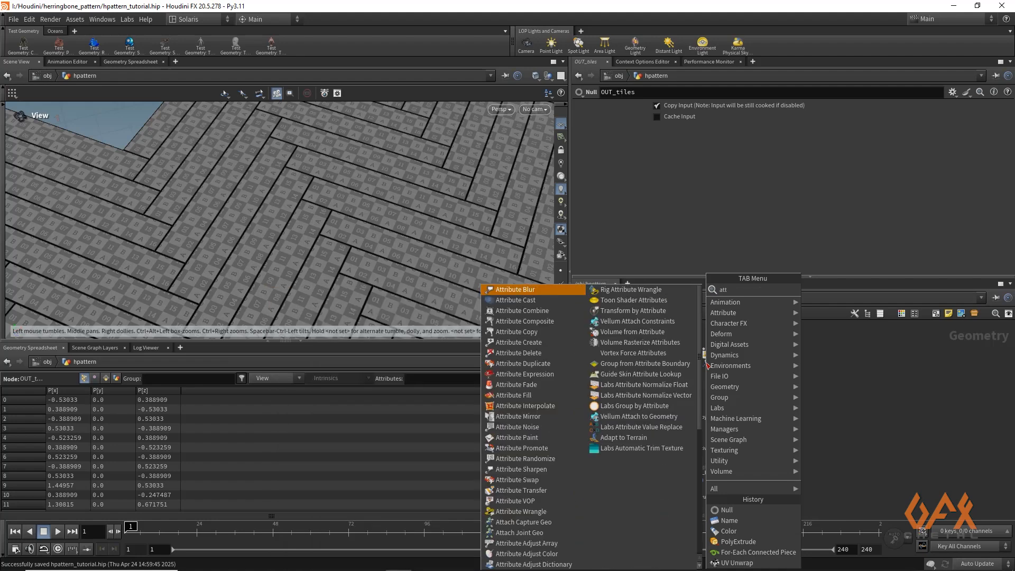
type("ran")
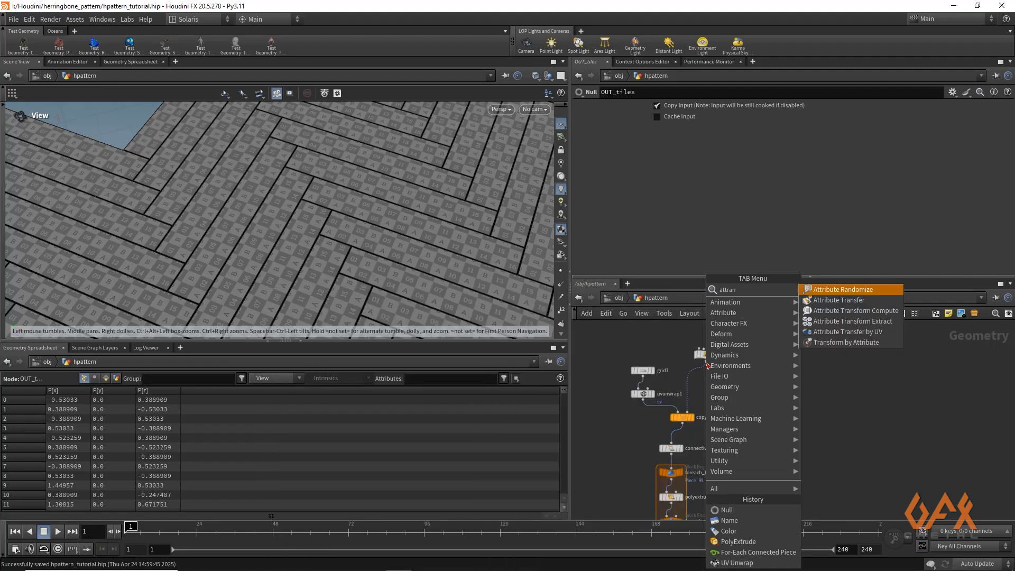
key("Return")
left_click(707, 379)
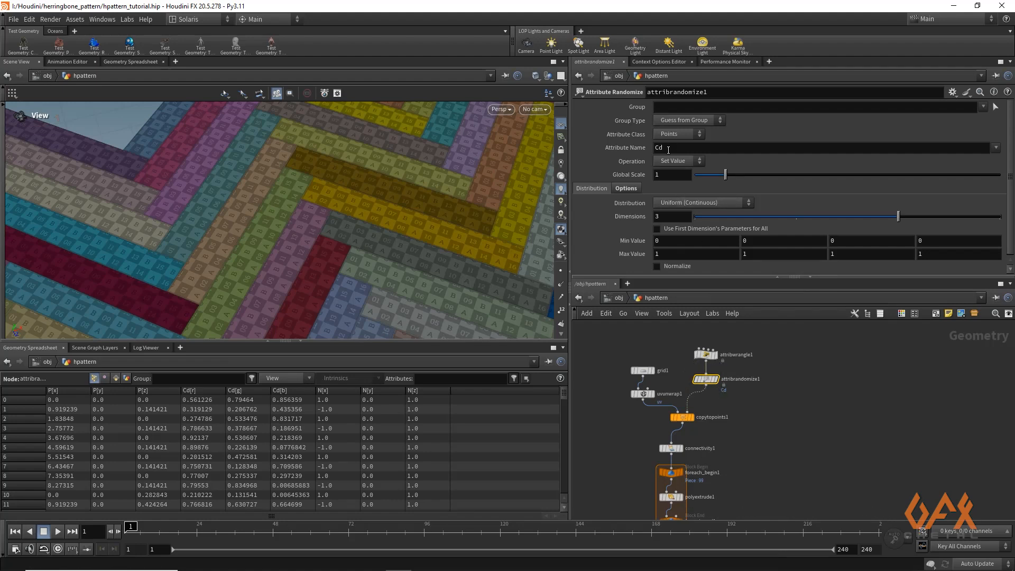
Set the randomized attribute's name to noise_freq and its dimensions to 2.
left_click_drag(668, 149, 654, 149)
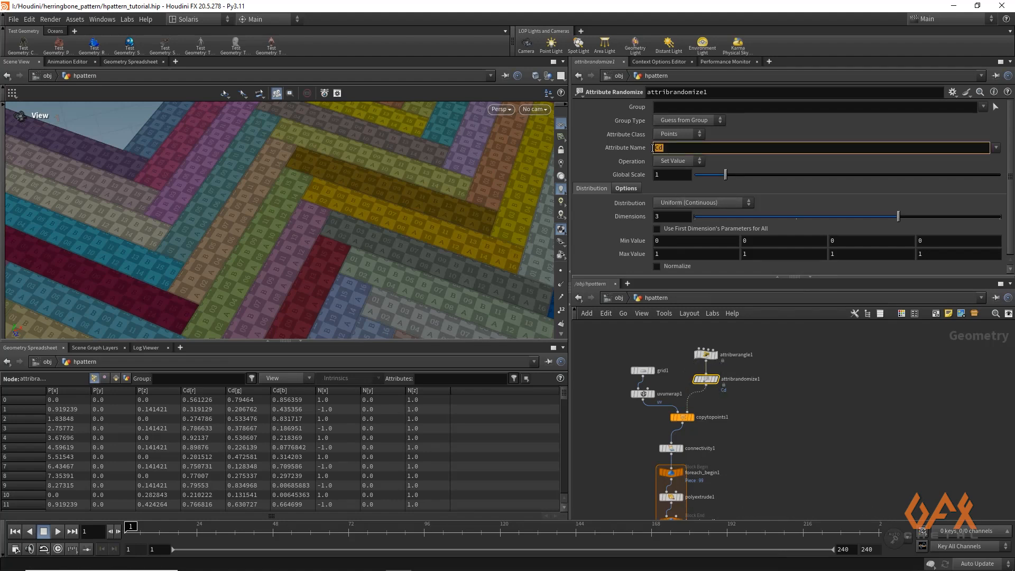
type("noise_freq")
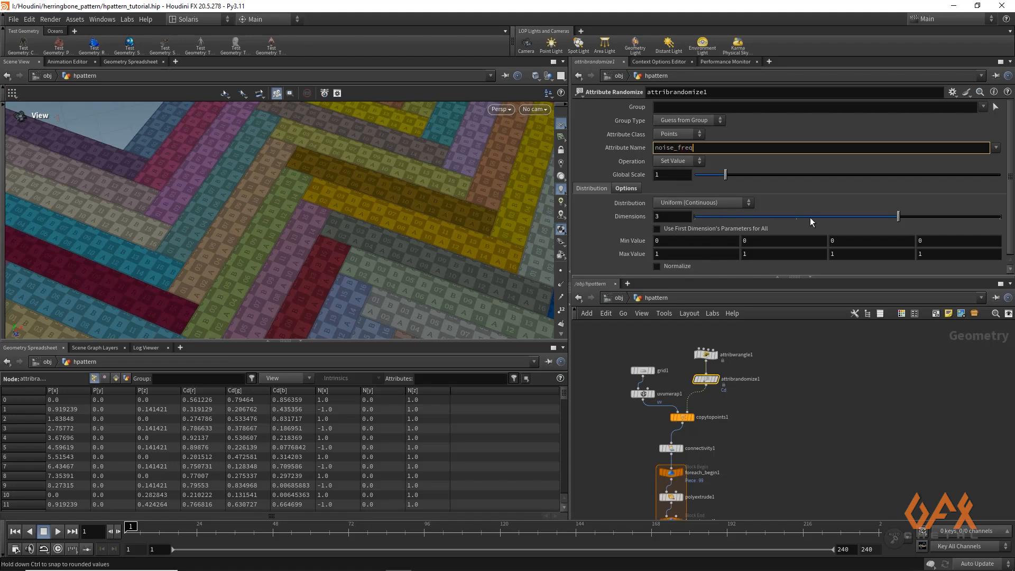
left_click_drag(810, 218, 806, 218)
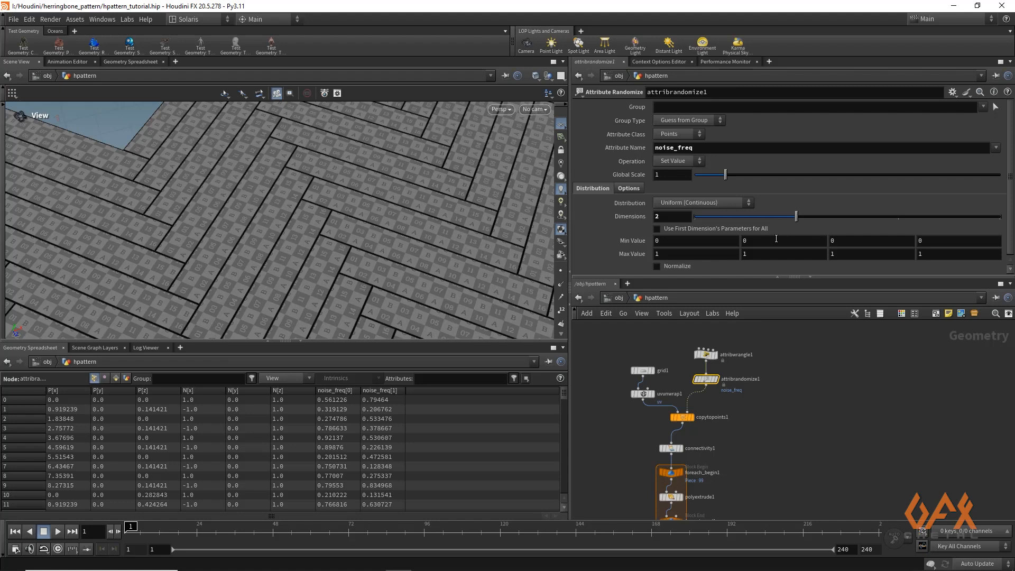
Set the noise_freq range to minimum 1 and maximum 2 for the first component, minimum 20 and maximum 30 for the second.
left_click(672, 241)
type("1")
left_click(665, 253)
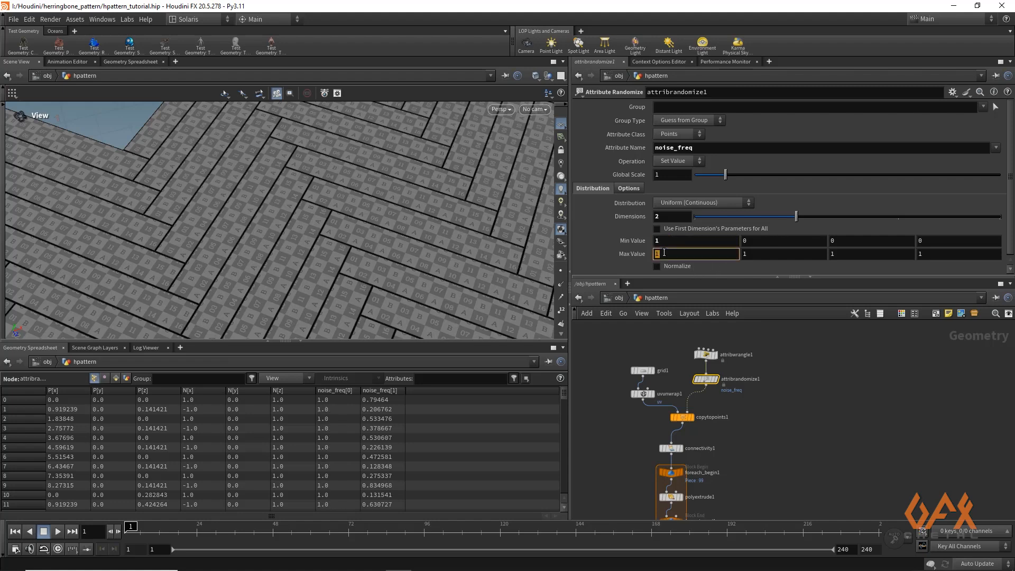
type("2")
left_click(756, 242)
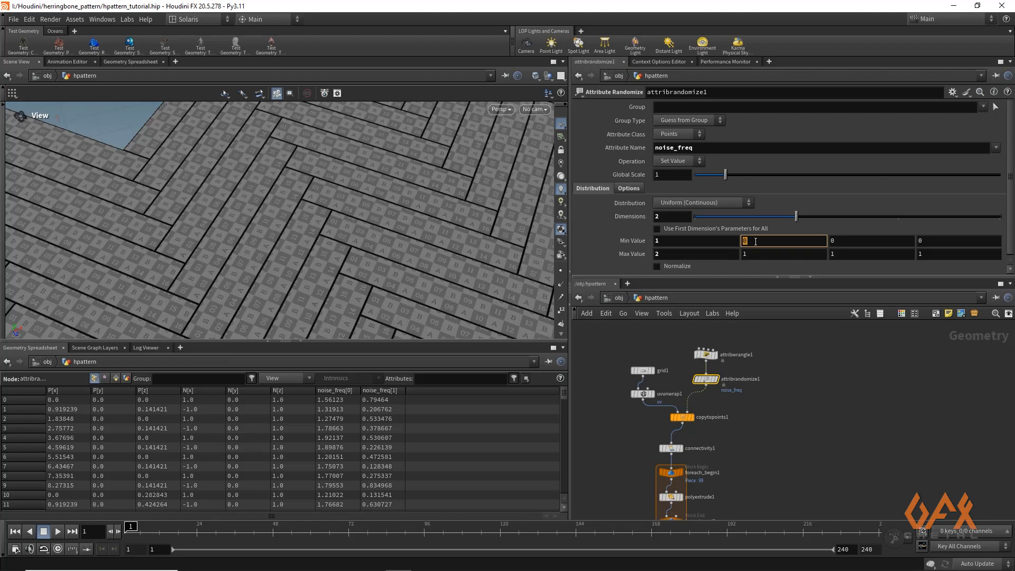
type("20")
left_click(753, 254)
type("30")
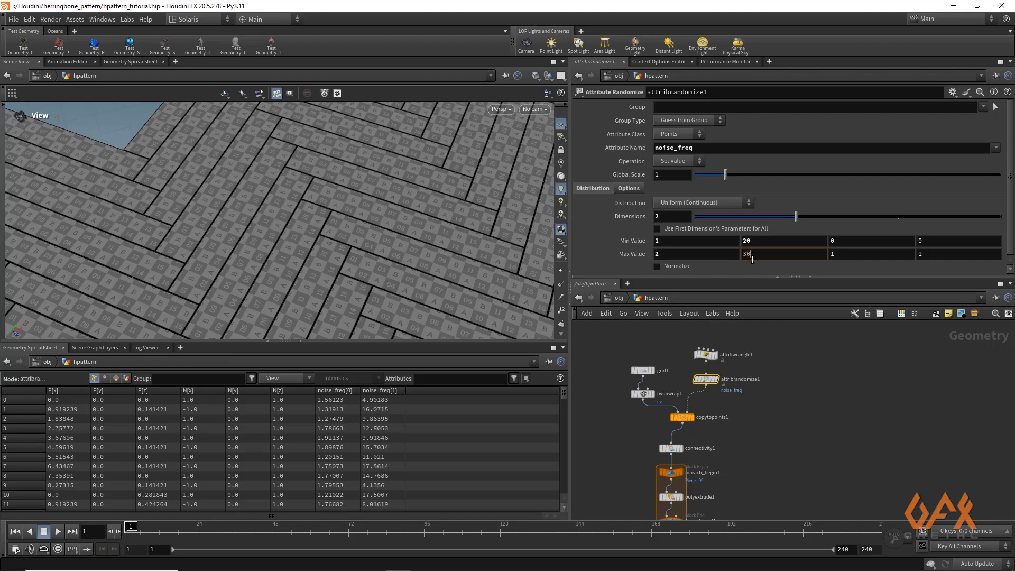
Switch the viewport to the UV view to examine the tiles' UV layout.
left_click(663, 334)
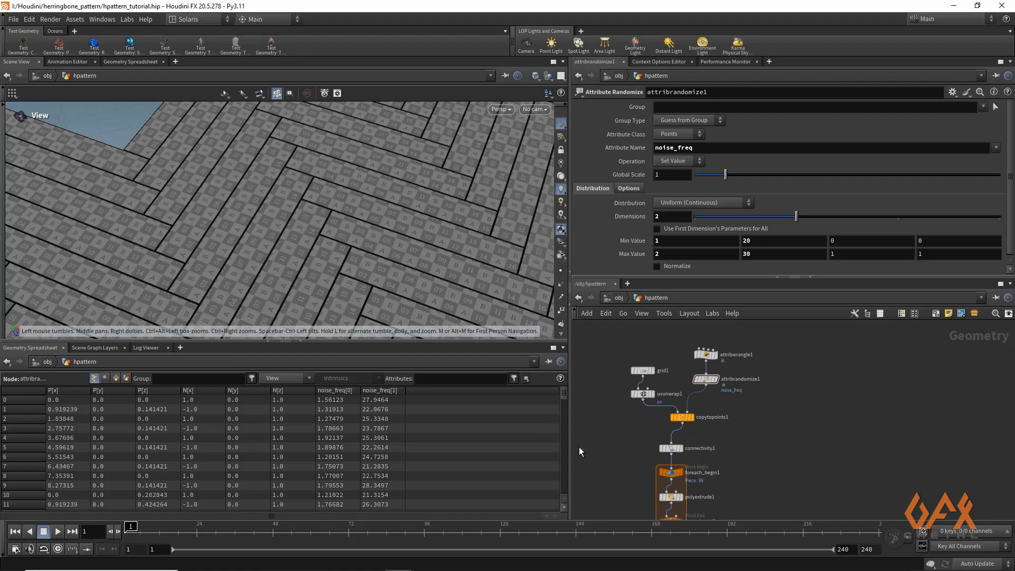
middle_click_drag(611, 419, 594, 320)
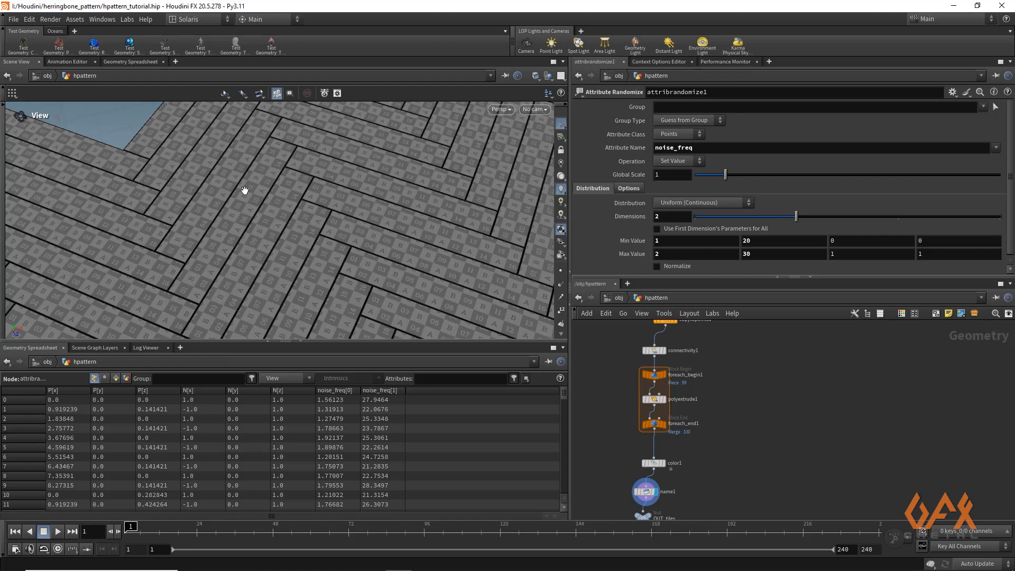
middle_click_drag(601, 390, 585, 388)
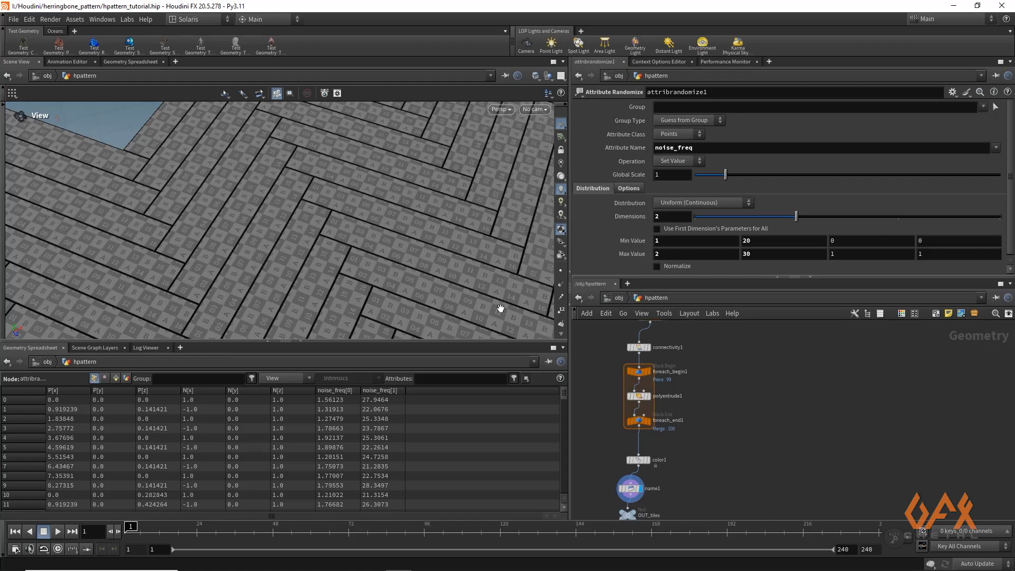
key("space+5")
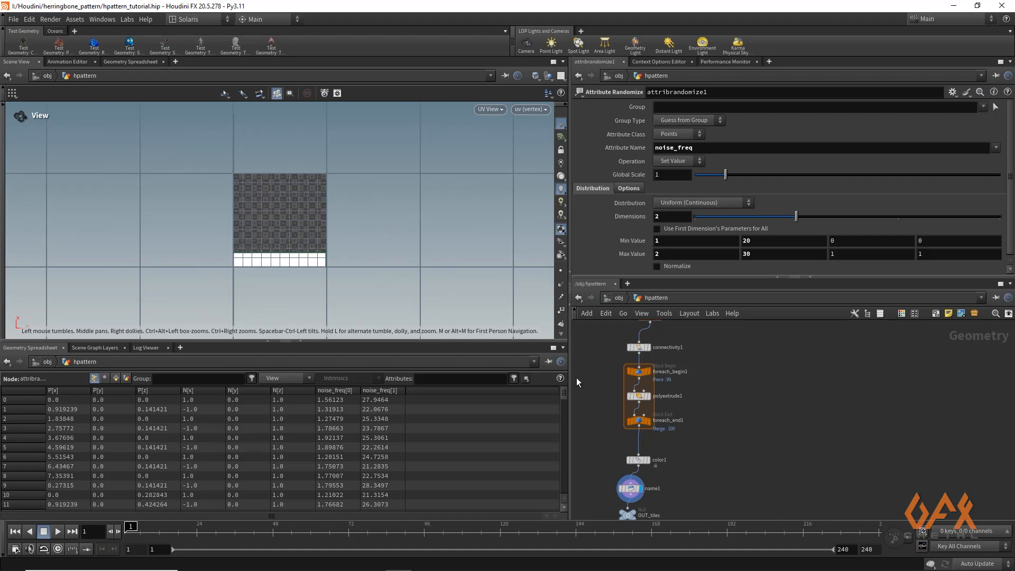
Create a meta import node for the foreach_begin1 block.
middle_click_drag(576, 378, 622, 416)
scroll(643, 424, "up", 3)
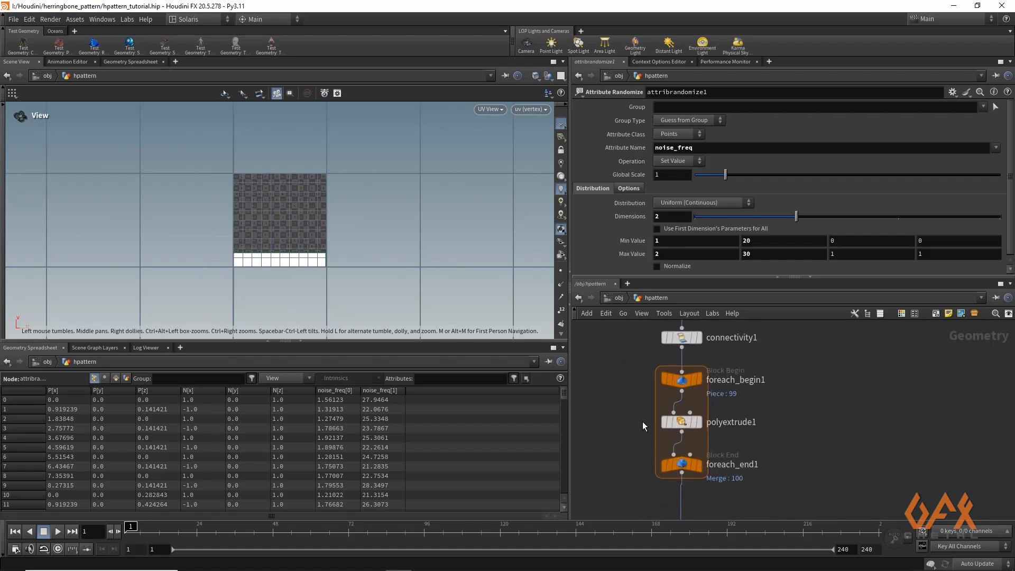
scroll(643, 421, "up", 2)
left_click(693, 375)
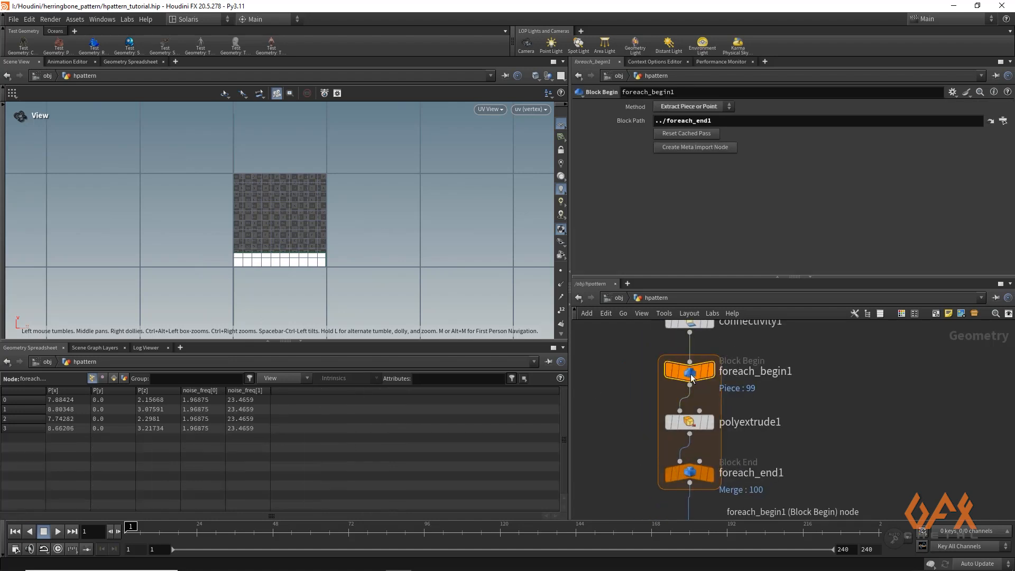
left_click(685, 148)
middle_click_drag(823, 402, 752, 384)
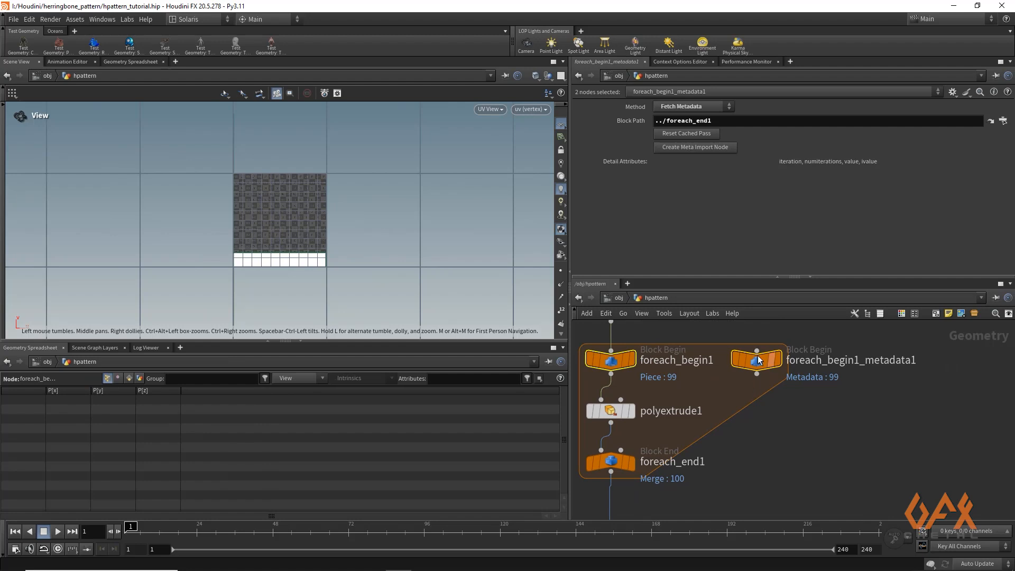
Add a Null node wired to the output of foreach_begin1_metadata1.
mouse_move(760, 362)
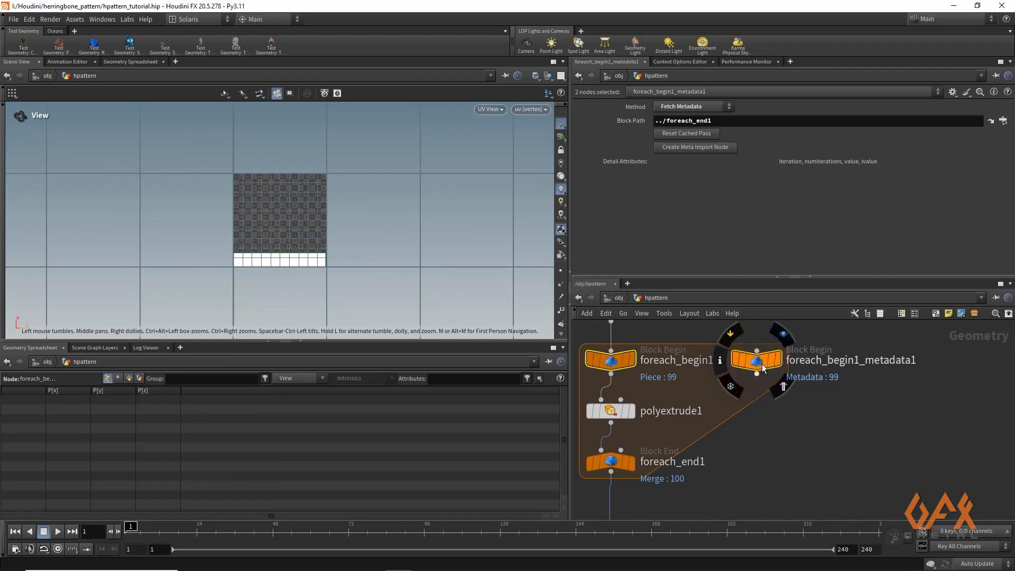
left_click_drag(758, 375, 756, 400)
left_click(761, 407)
left_click(791, 419)
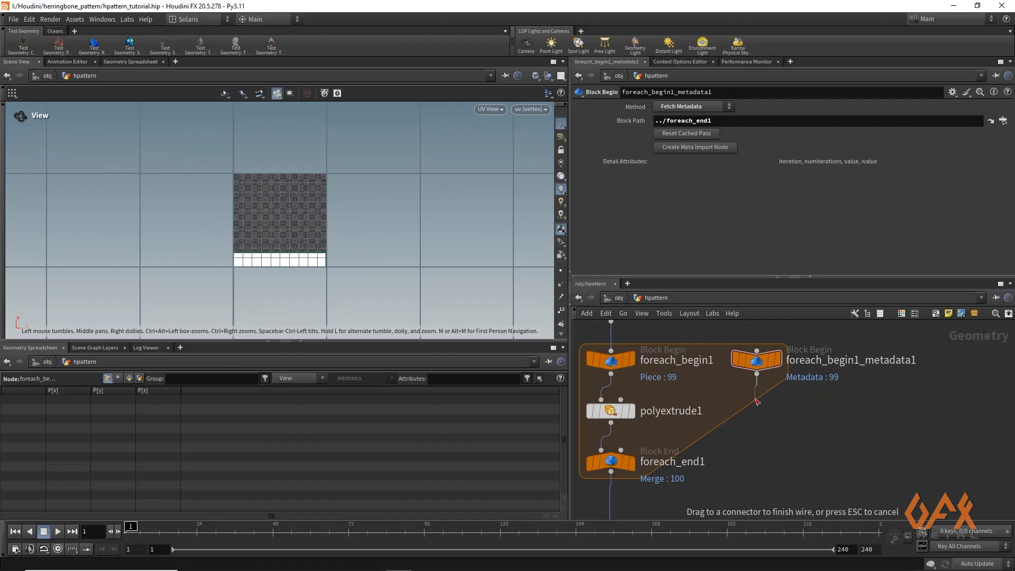
key("Tab")
type("null")
key("Return")
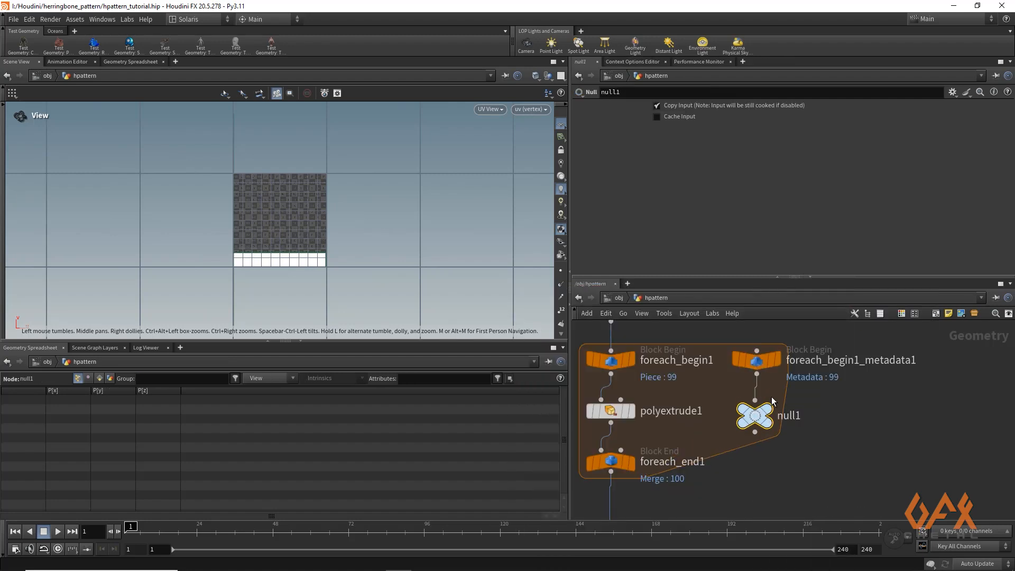
Add a spare input to null1 and point it at foreach_begin1_metadata1.
left_click(953, 92)
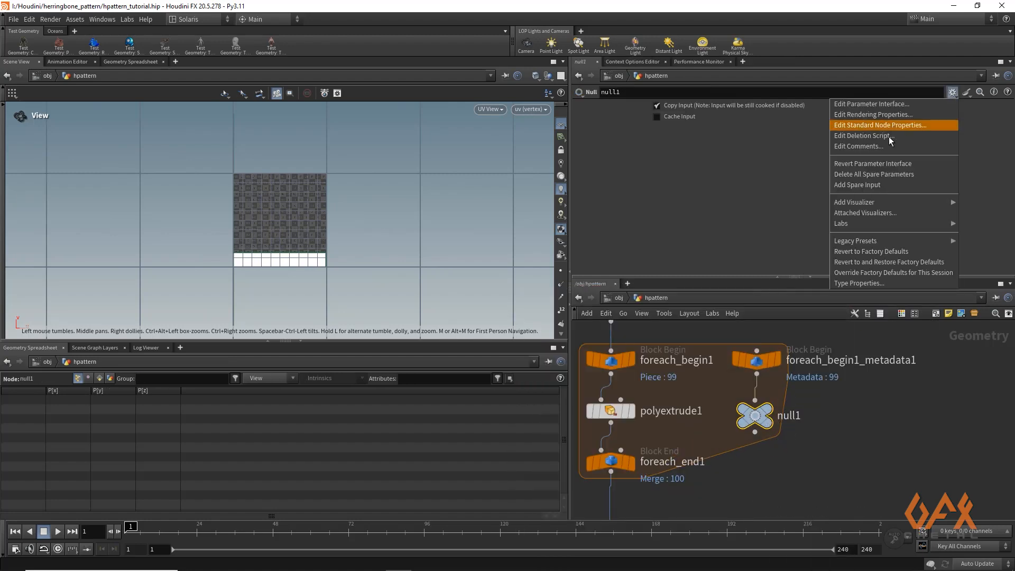
left_click(853, 186)
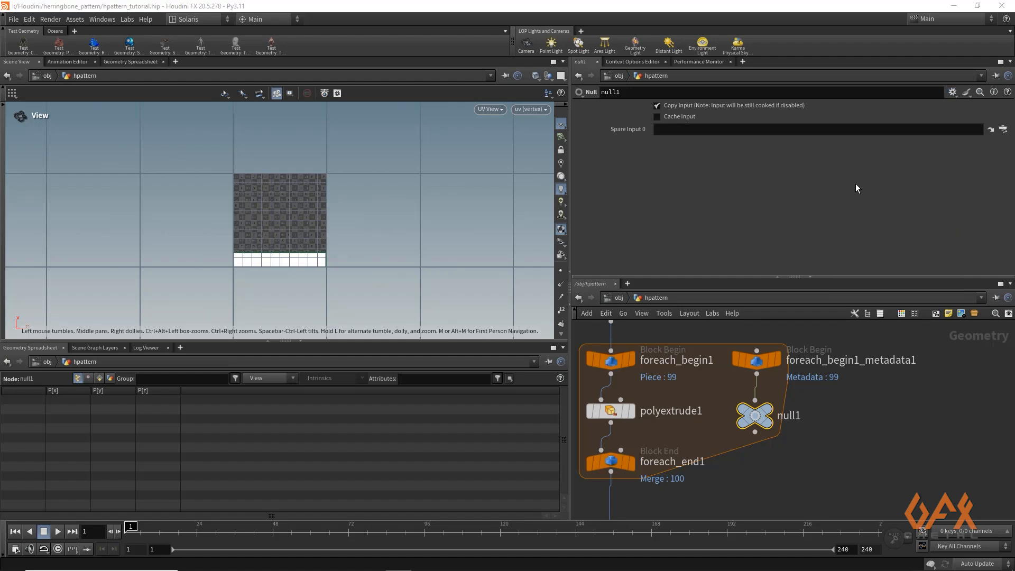
mouse_move(762, 365)
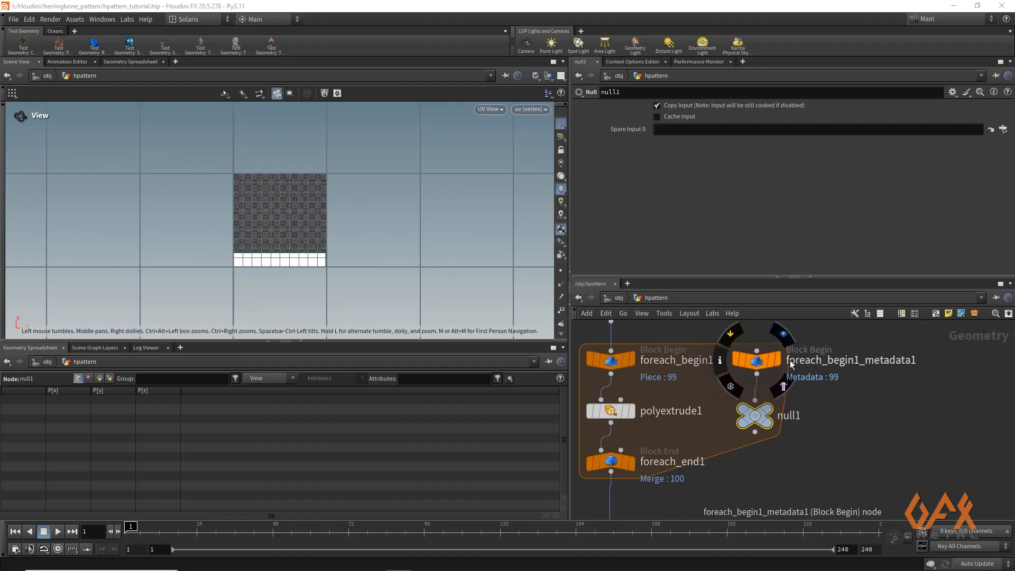
left_click_drag(764, 360, 735, 135)
Add a float parameter with name and label i to null1's parameter interface.
left_click(958, 92)
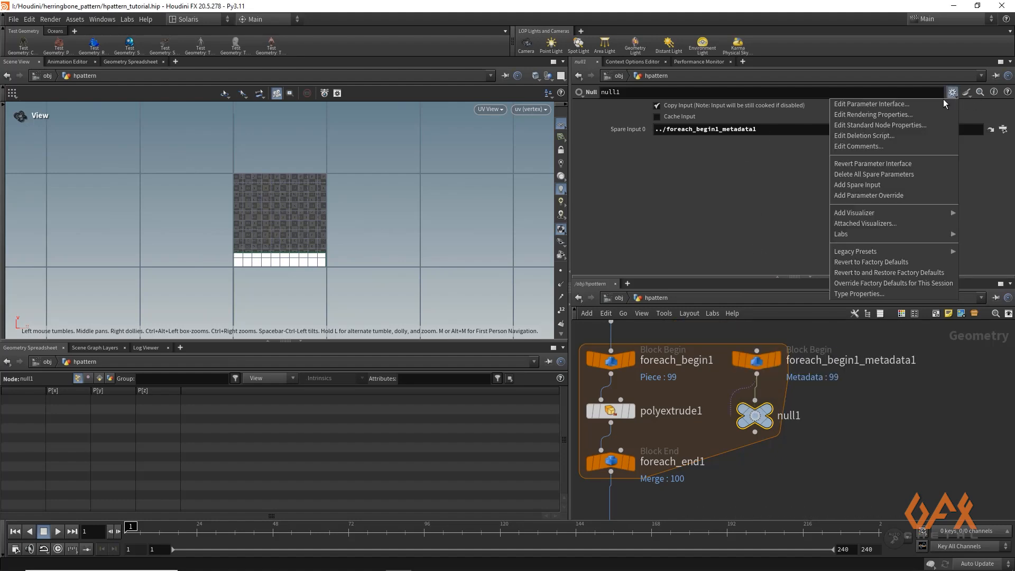
left_click(913, 100)
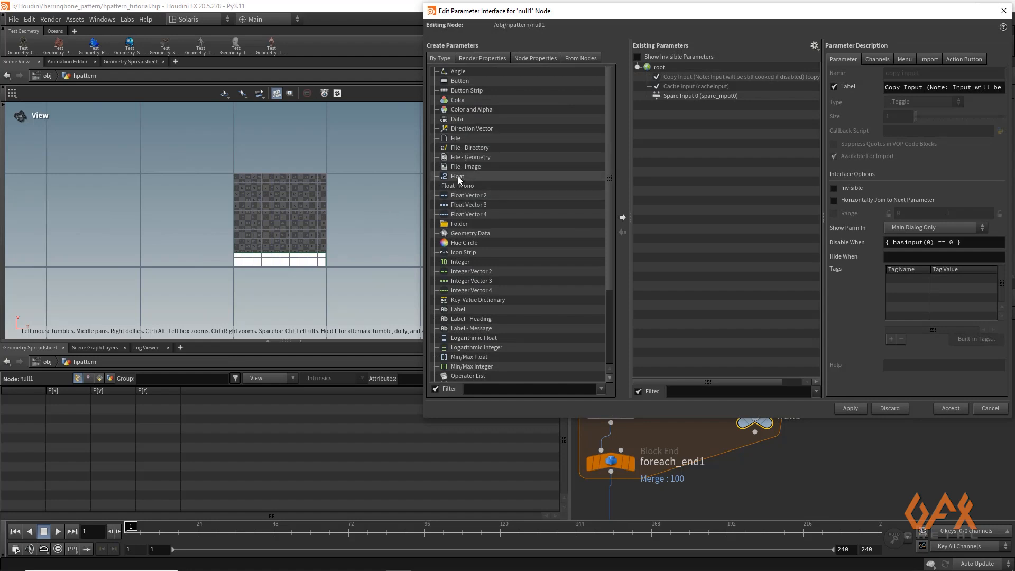
left_click(458, 177)
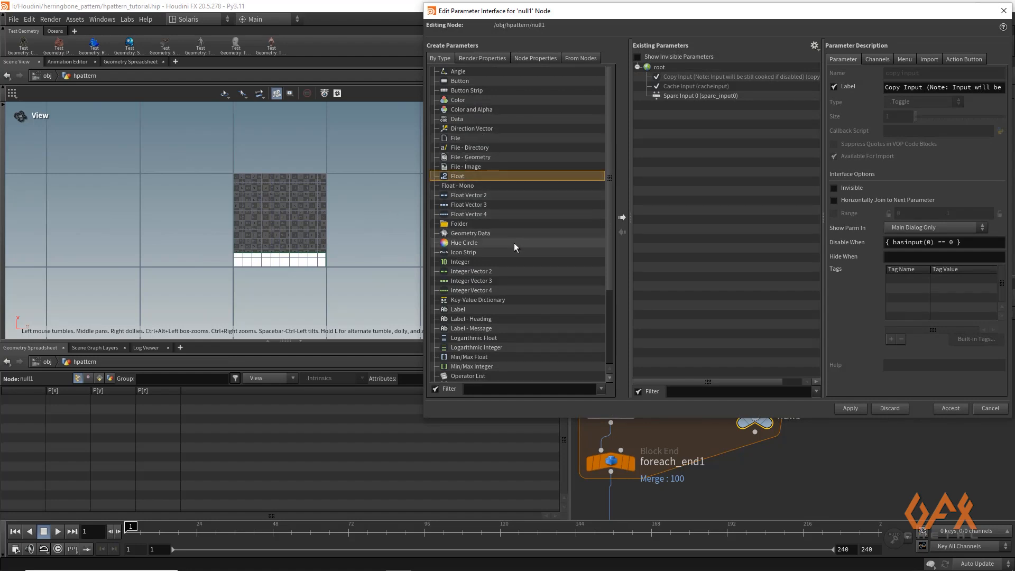
left_click(622, 218)
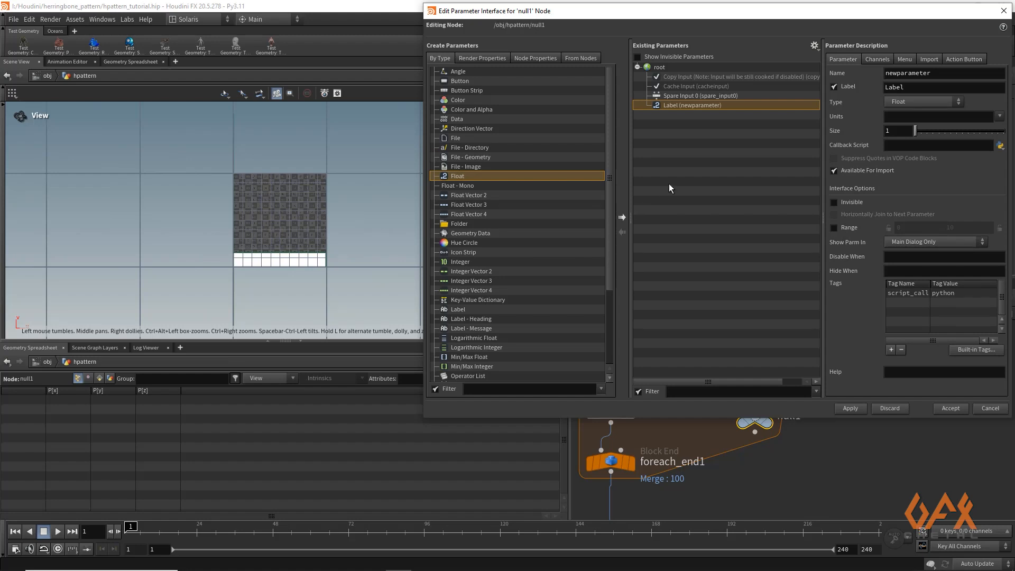
double_click(930, 72)
type("l")
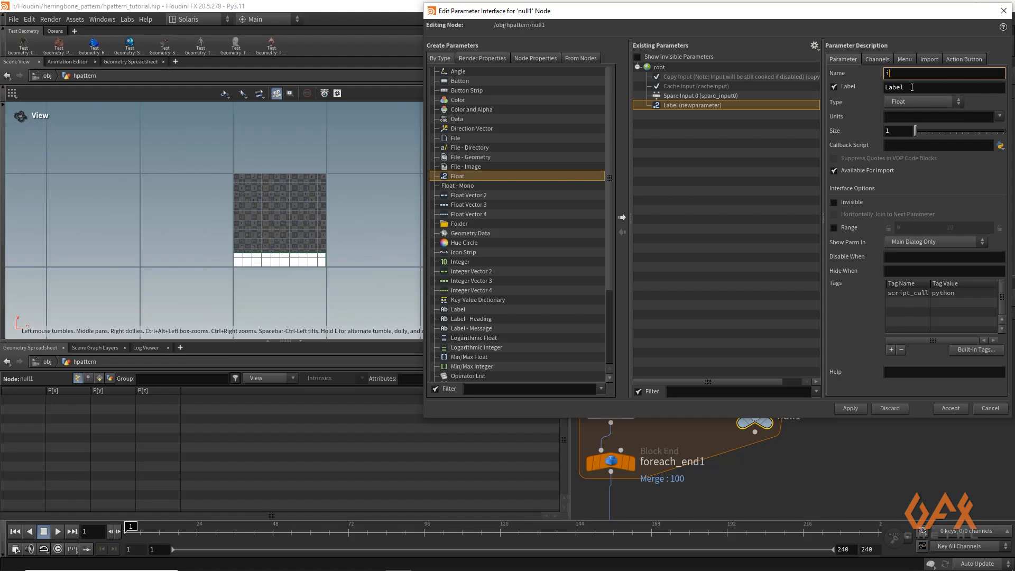
key("Tab")
type("l")
left_click(856, 408)
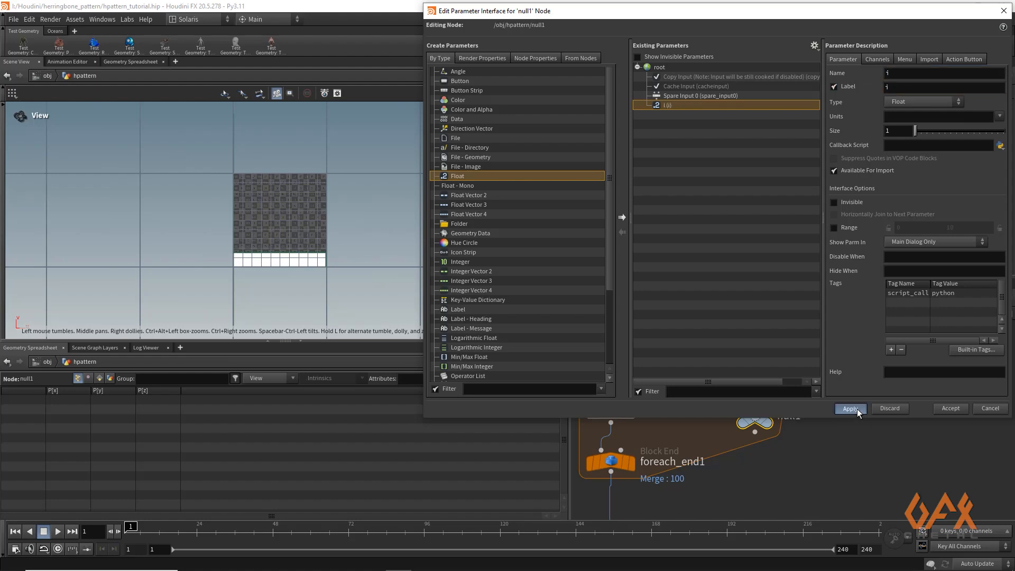
left_click(947, 407)
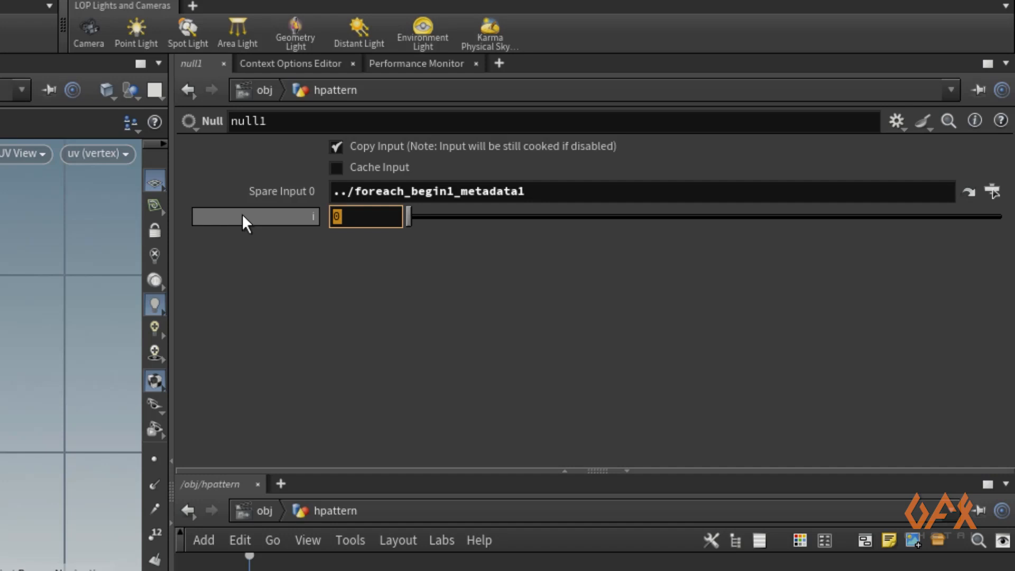
Set null1's i parameter to the expression detail(-1,"iteration",0).
type("detail(")
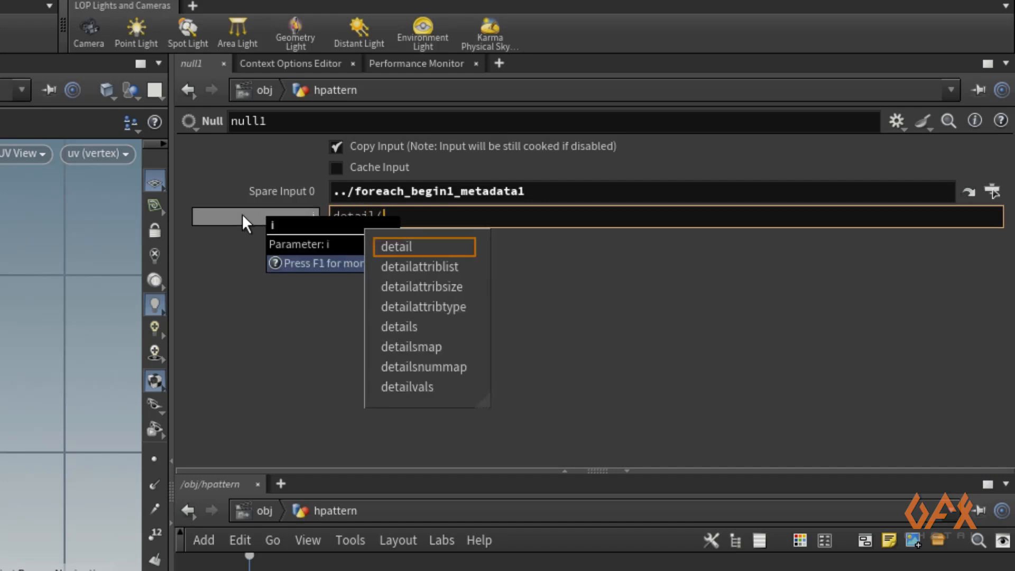
type("-1")
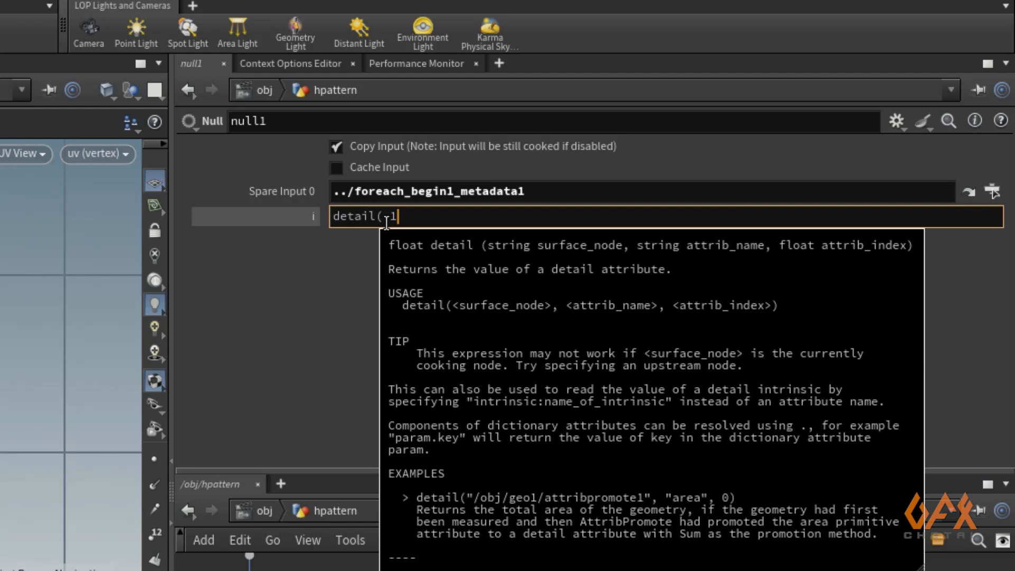
type(",\"")
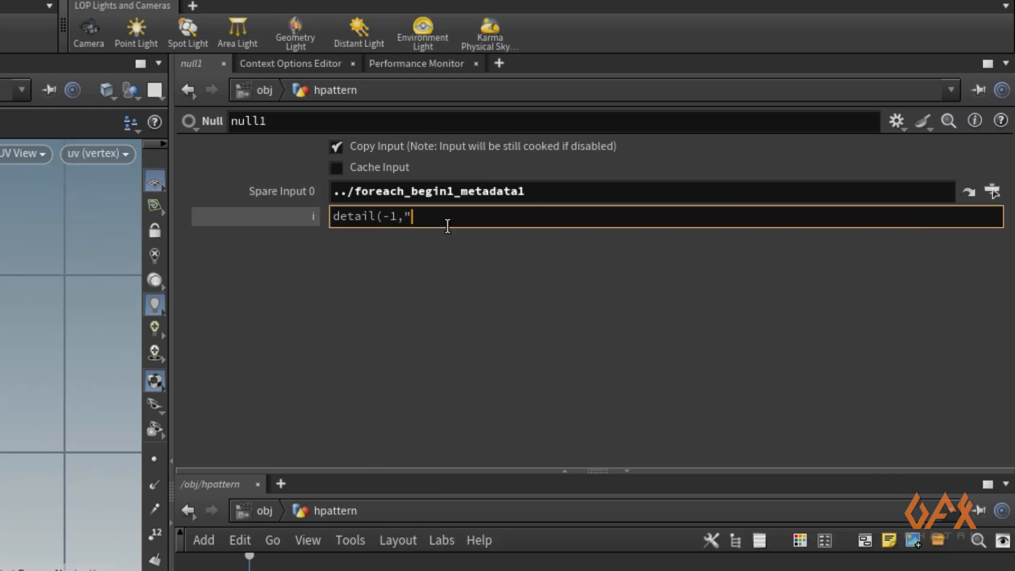
type("iteration\",")
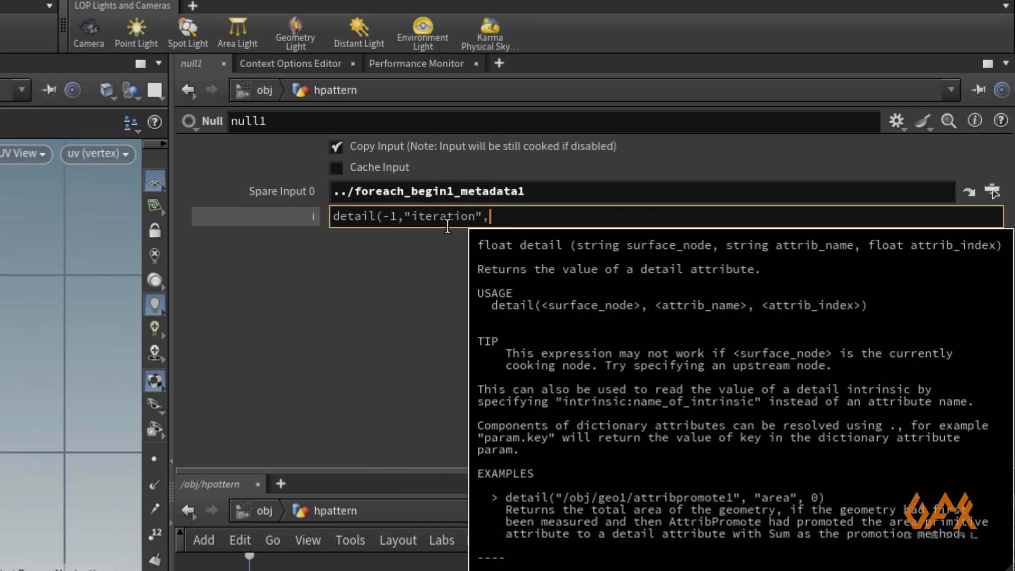
type("0)")
key("Return")
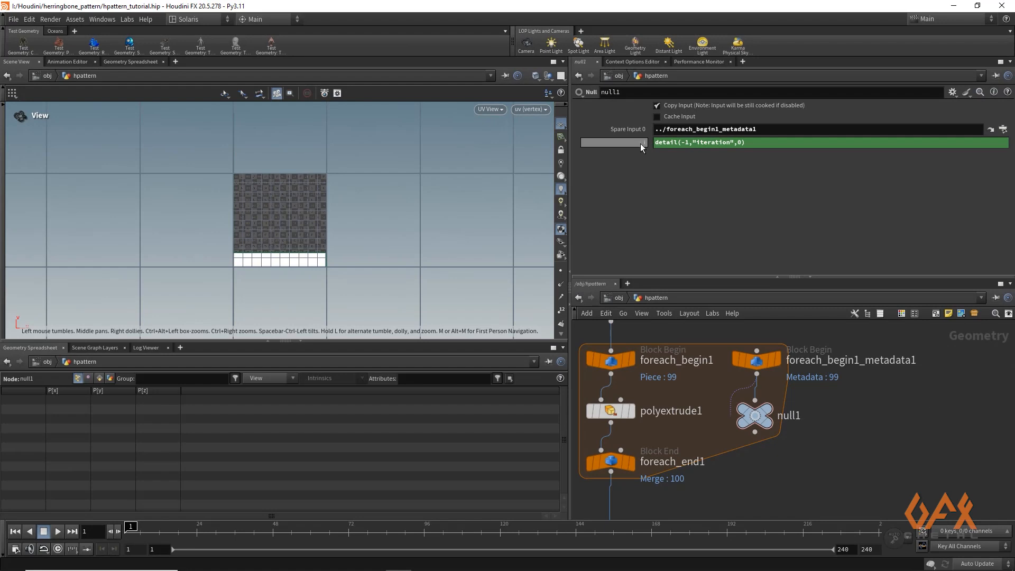
Copy null1's i parameter and insert an Attribute Wrangle between foreach_begin1 and polyextrude1.
right_click(639, 144)
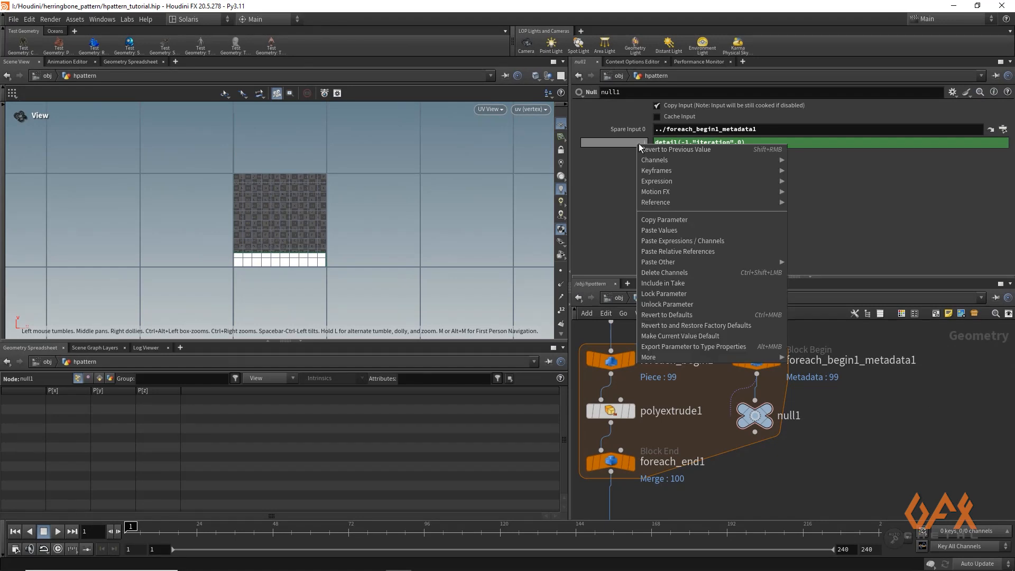
left_click(655, 219)
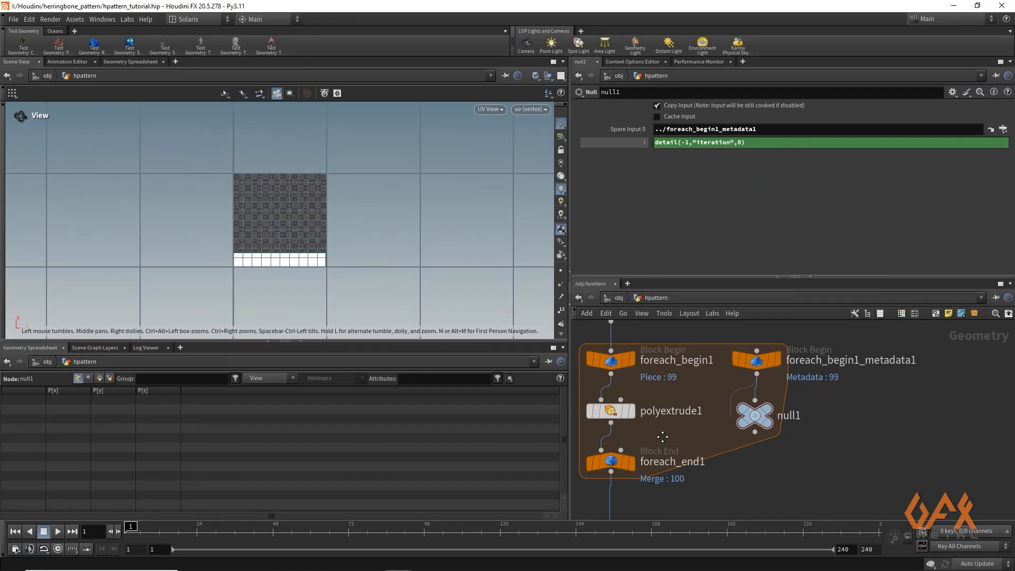
middle_click_drag(662, 437, 750, 456)
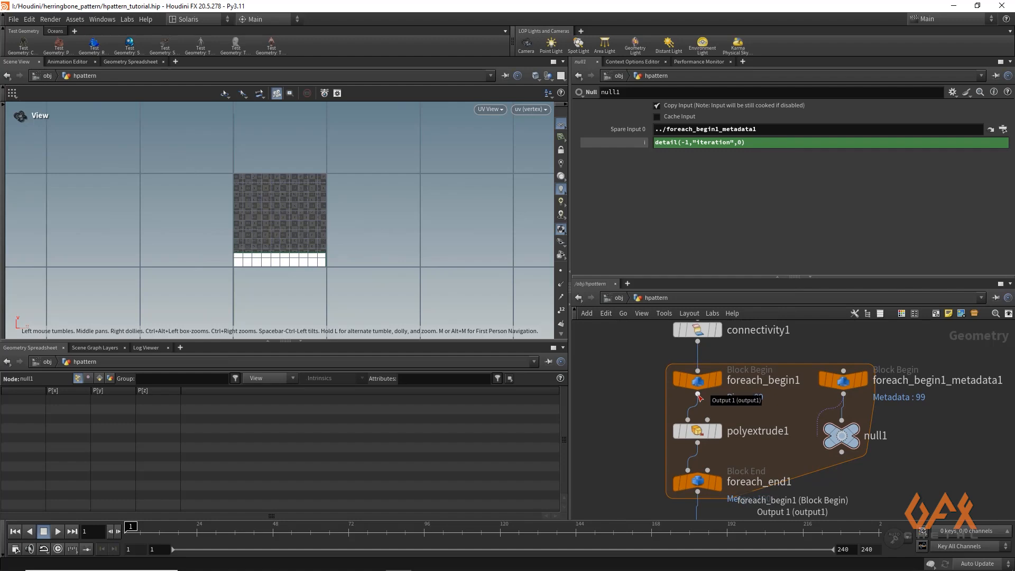
key("Tab")
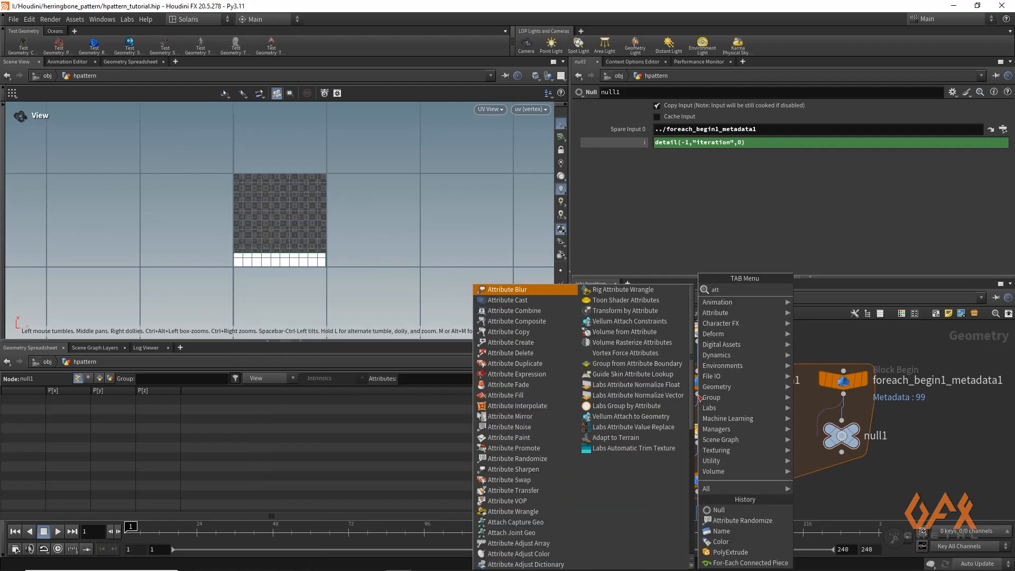
type("attwra")
key("Return")
left_click(698, 438)
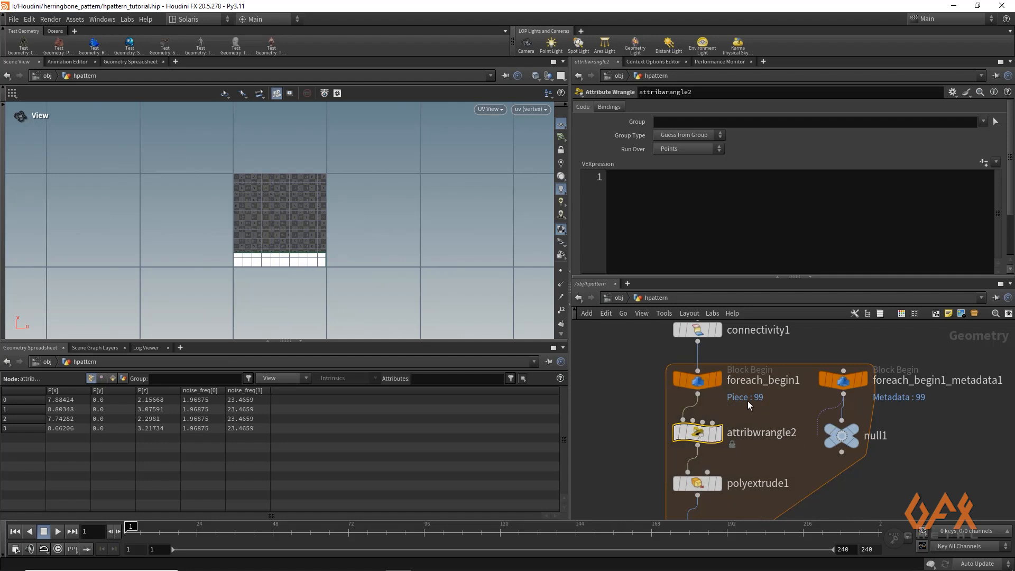
Set the new Attribute Wrangle inside the for-each block to run over vertices.
left_click(102, 379)
left_click(91, 378)
left_click(680, 147)
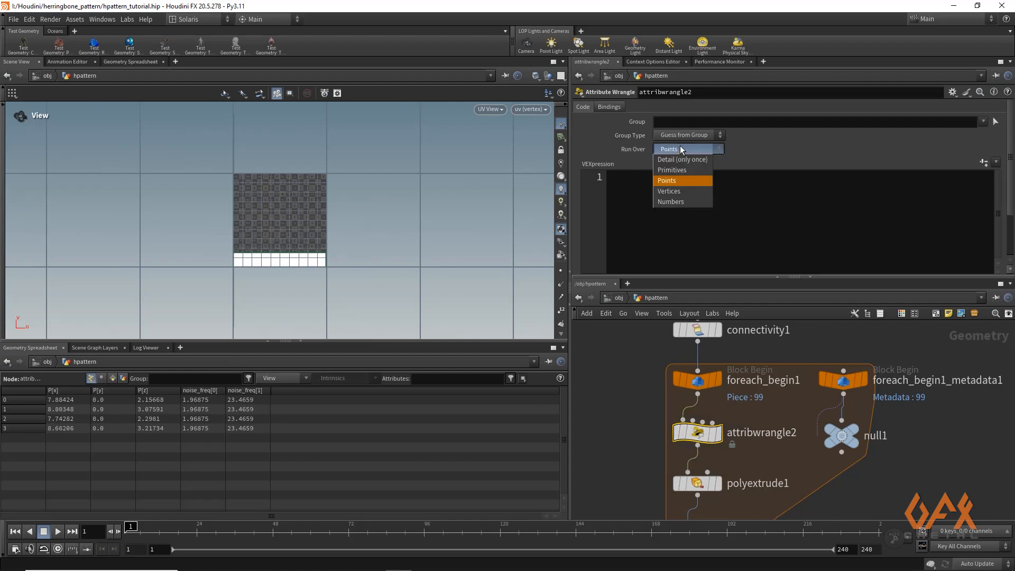
left_click(671, 191)
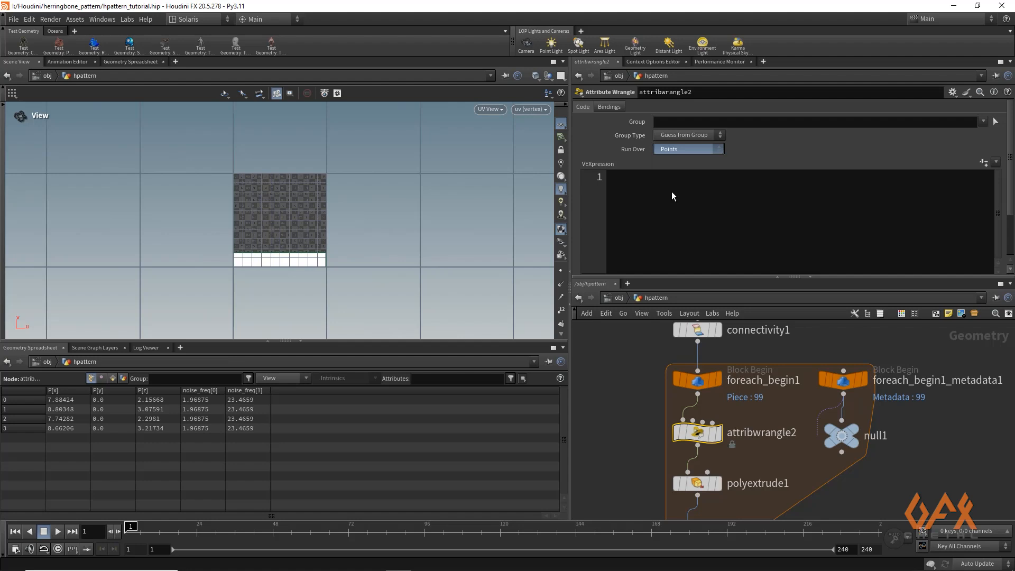
Paste a relative reference to null1's i parameter into attribwrangle2's VEXpression and complete the line as float i = `chs("../null1/i")`;.
left_click(642, 189)
right_click(643, 189)
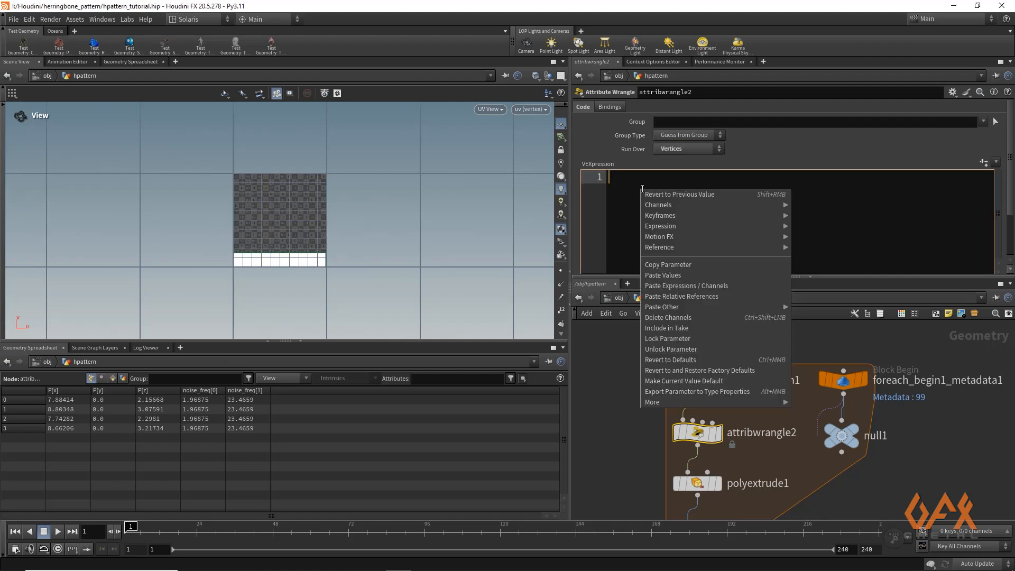
left_click(666, 296)
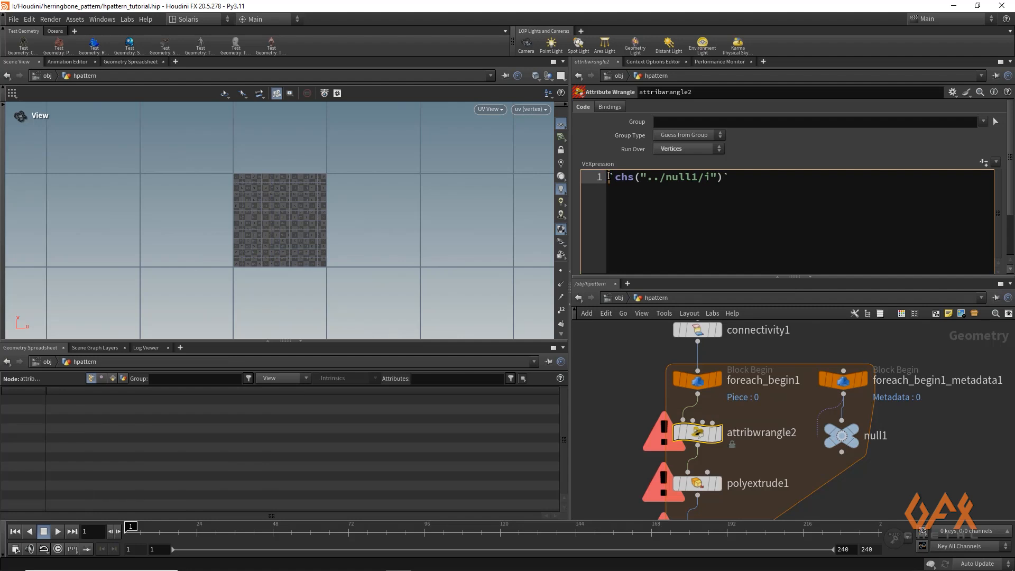
type("float ")
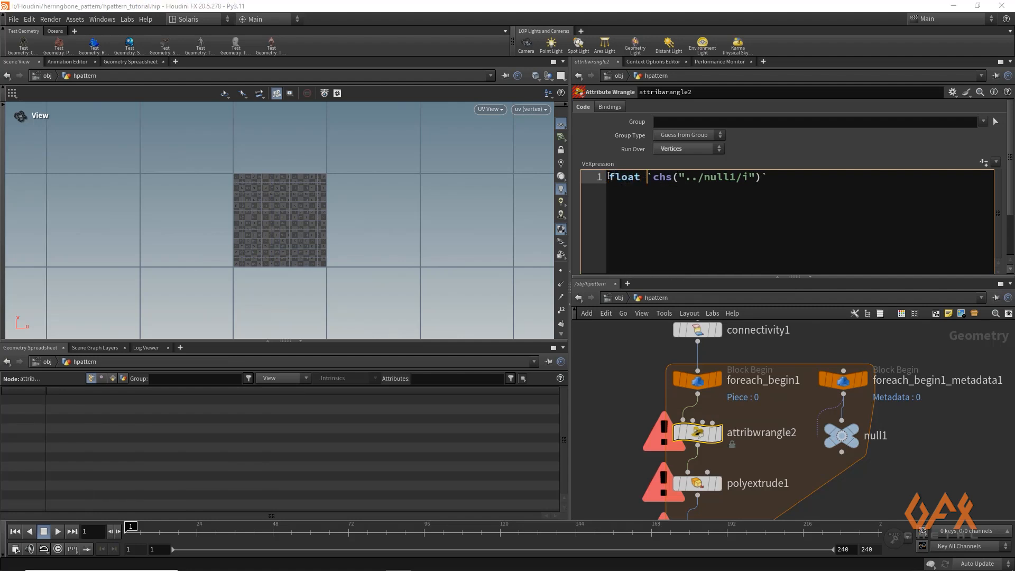
type("i =")
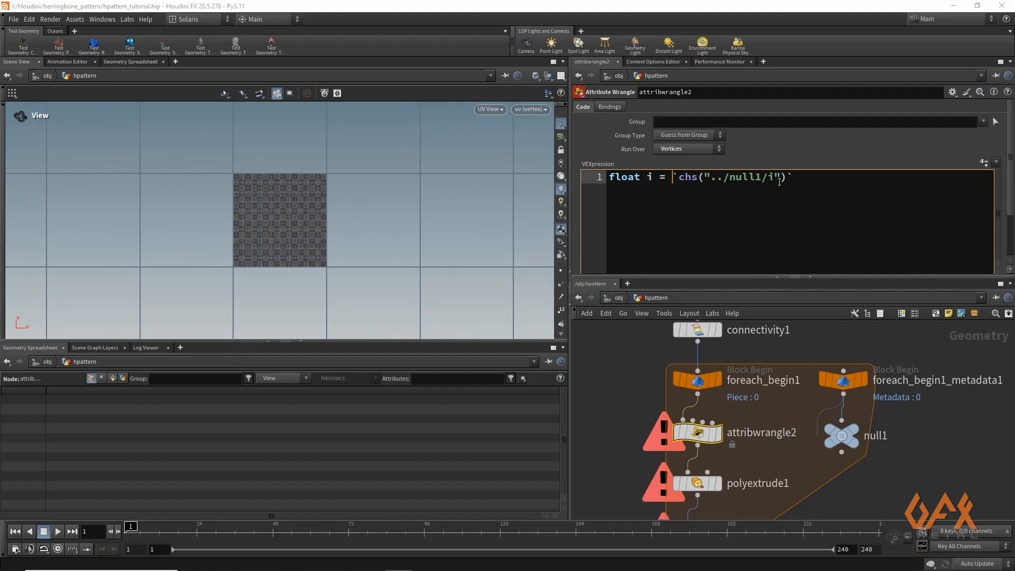
left_click(809, 178)
type(";")
key("Return")
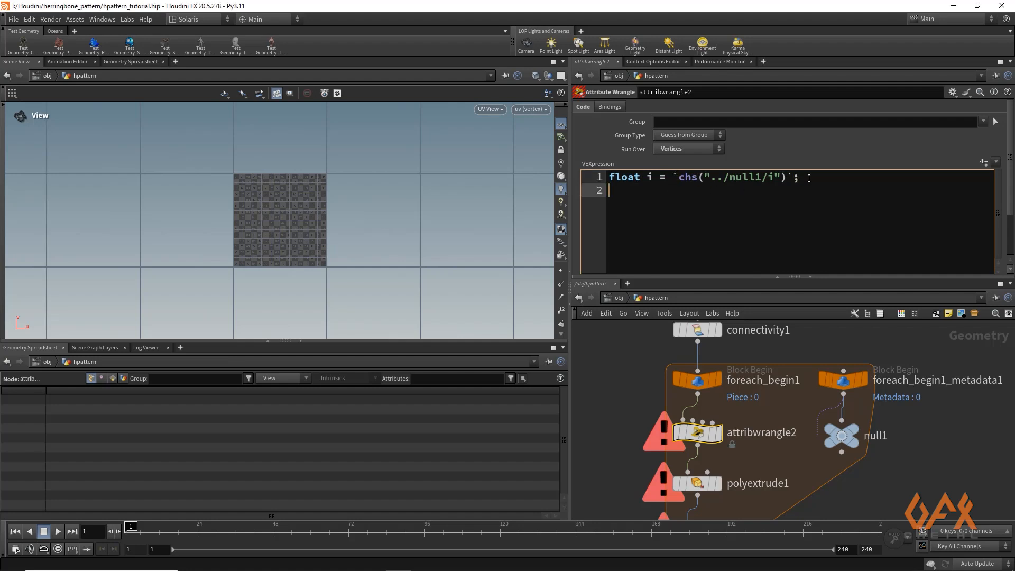
Declare the horizontal UV offset in attribwrangle2 as float xm = i%10;.
key("Return")
type("float")
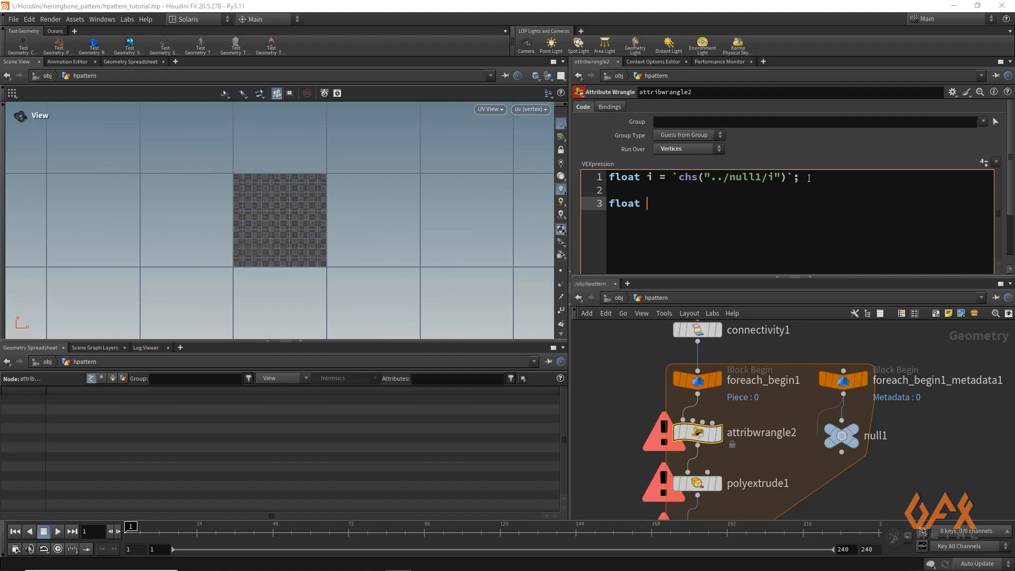
type(" xm = i")
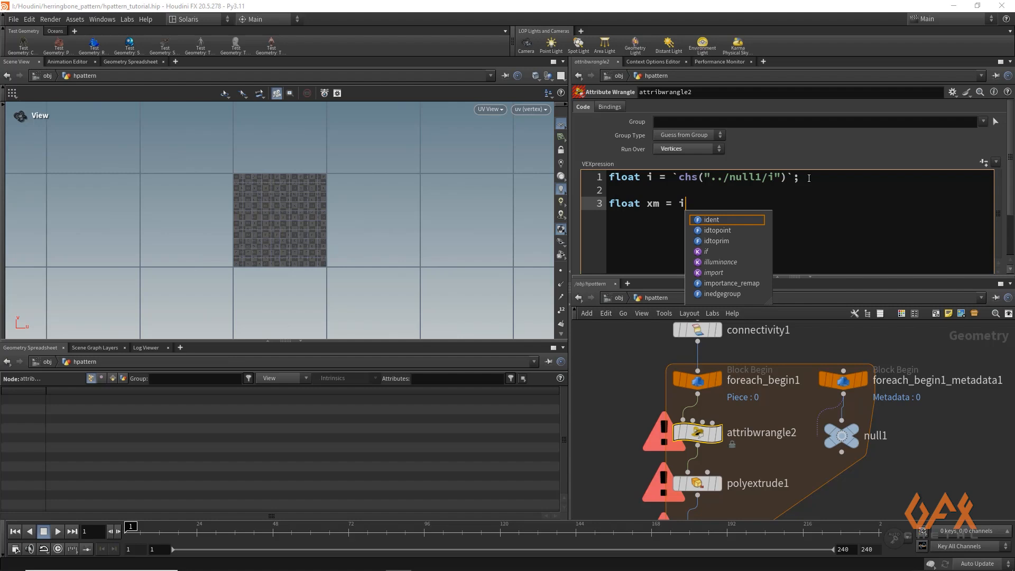
type("%10")
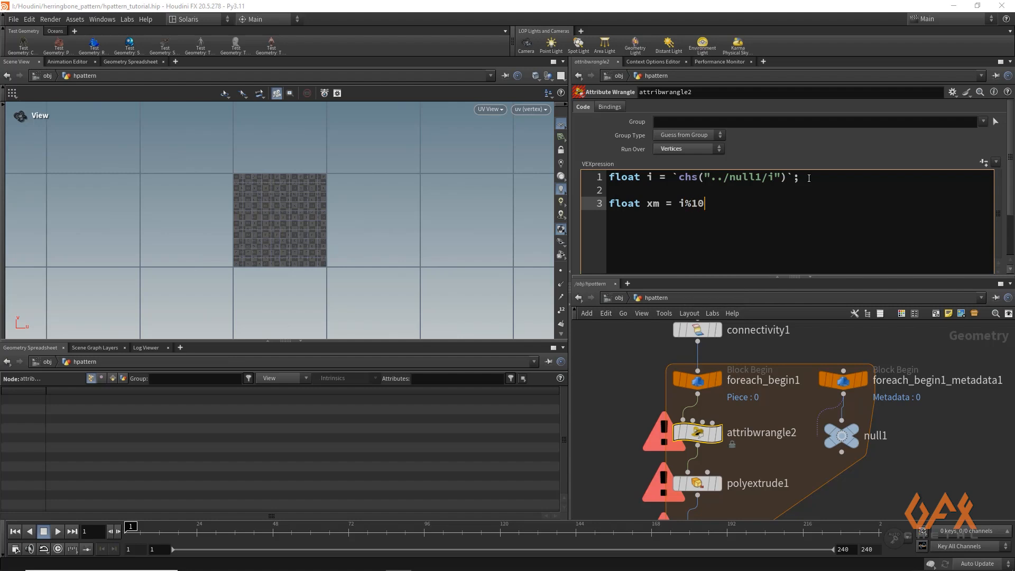
type(";")
key("Return")
Declare the vertical UV offset in attribwrangle2 as float ym = floor(i/10);.
type("float")
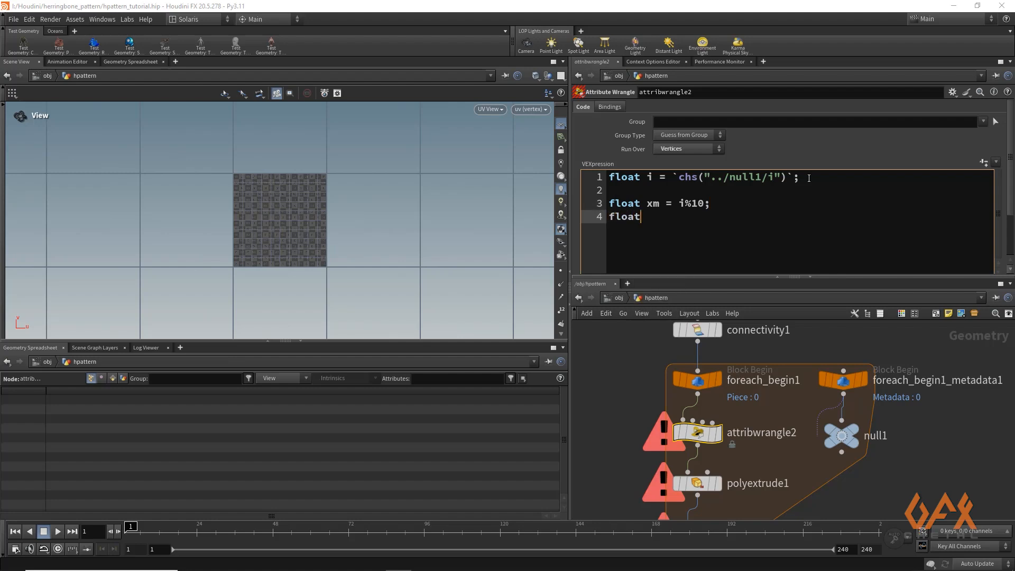
type(" ym = floor(i")
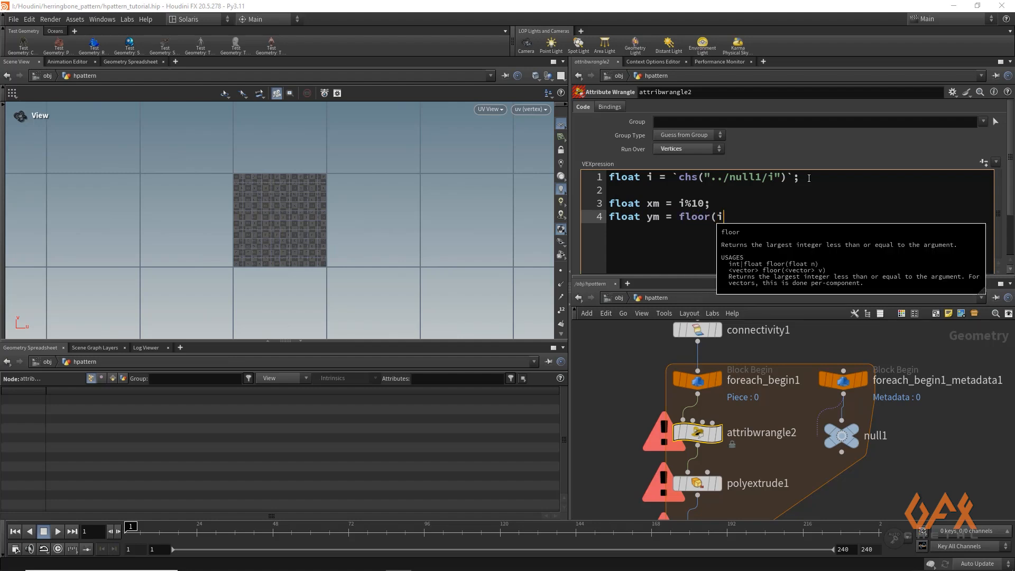
key("Escape")
type("/10)")
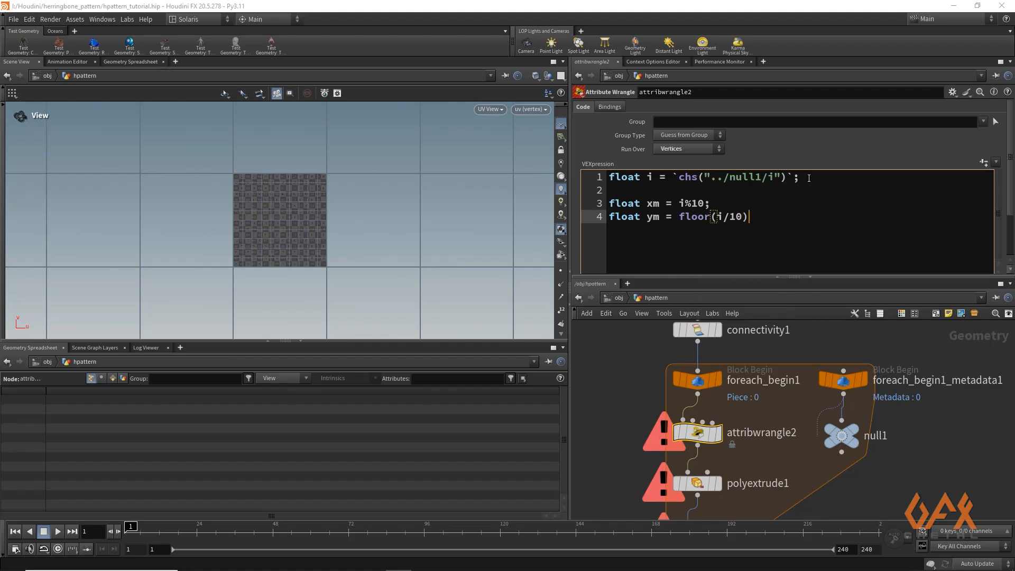
type(";")
key("Return")
key("Return")
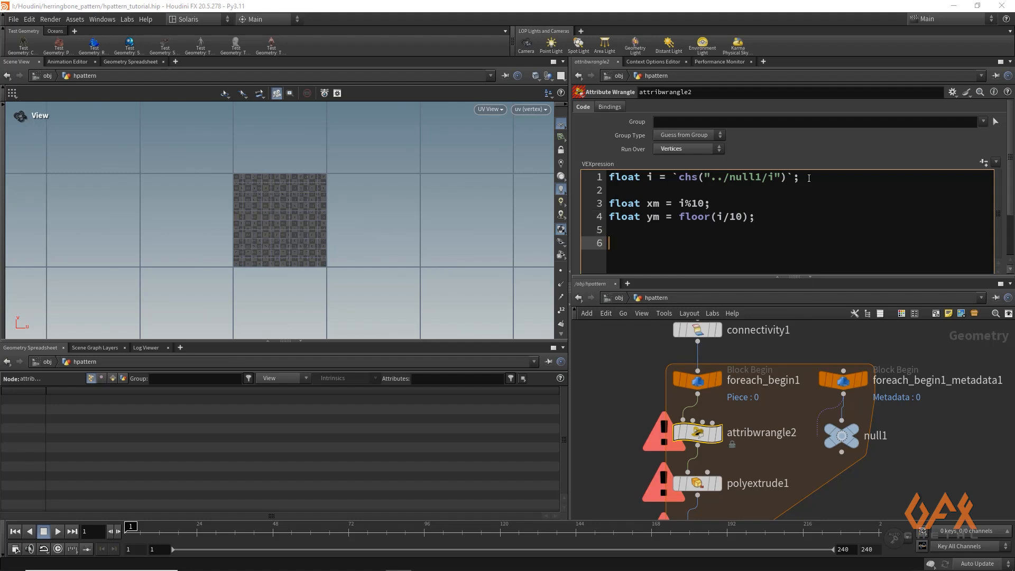
Combine both offsets in attribwrangle2 with the line vector move = set(xm,ym,0);.
type("v")
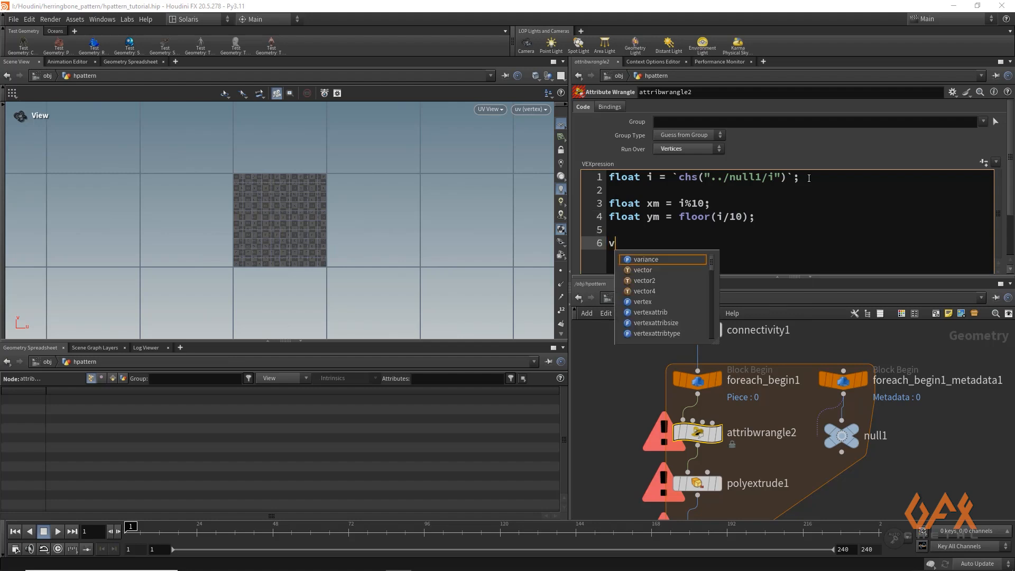
type("ector ")
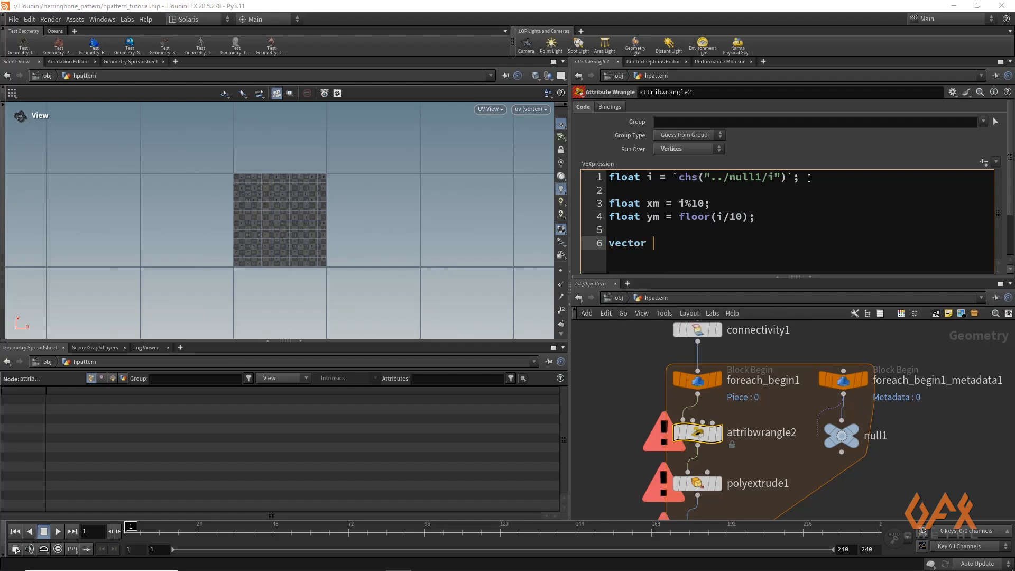
type("move = set(")
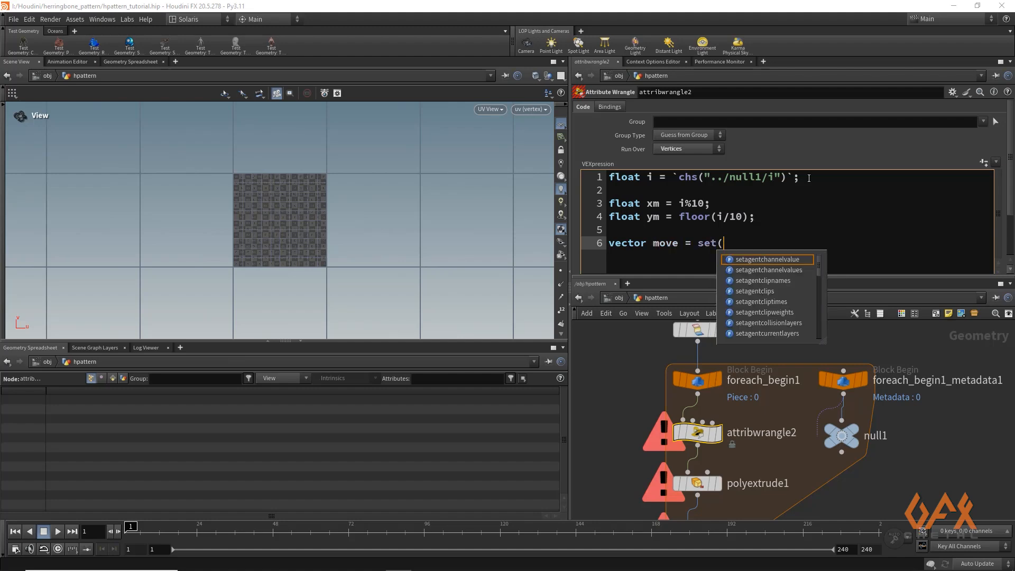
type("xm,ym,0")
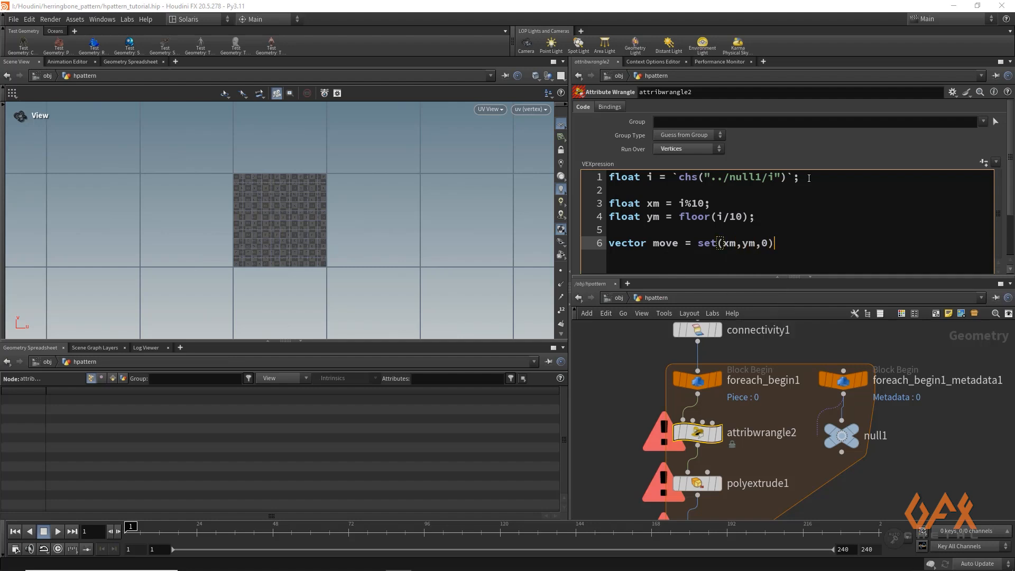
key("Return")
key("Return")
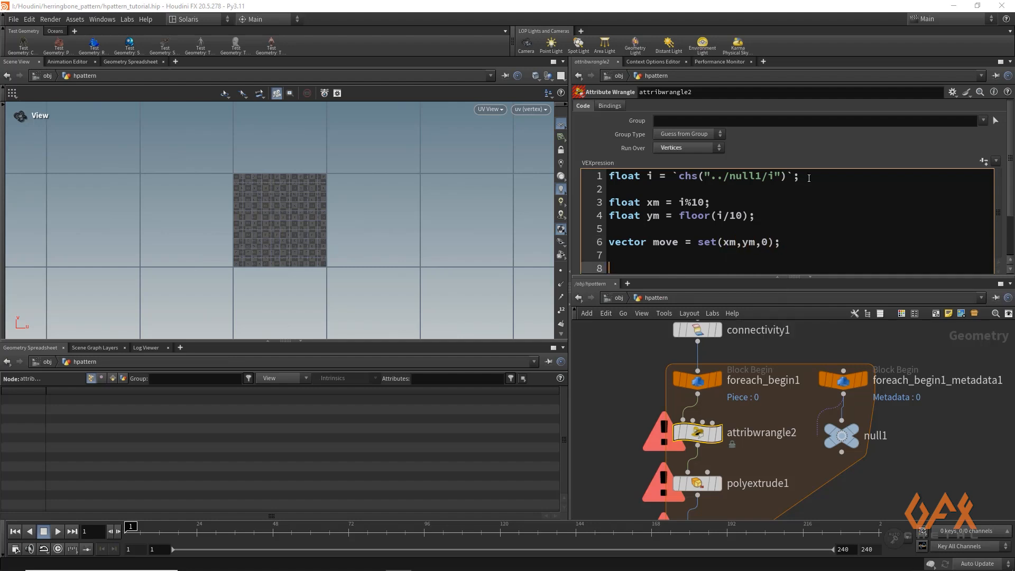
Offset each tile's UVs with the line v@uv += move; and check the resulting layout in the UV view.
type("v@uv += move;")
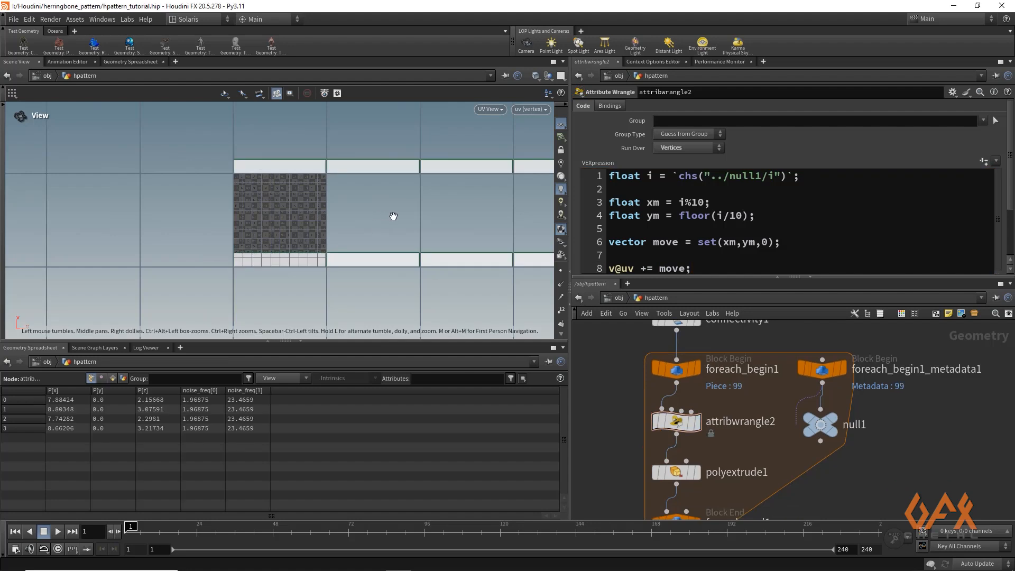
scroll(393, 214, "down", 10)
right_click_drag(153, 227, 150, 228)
middle_click_drag(320, 201, 305, 247)
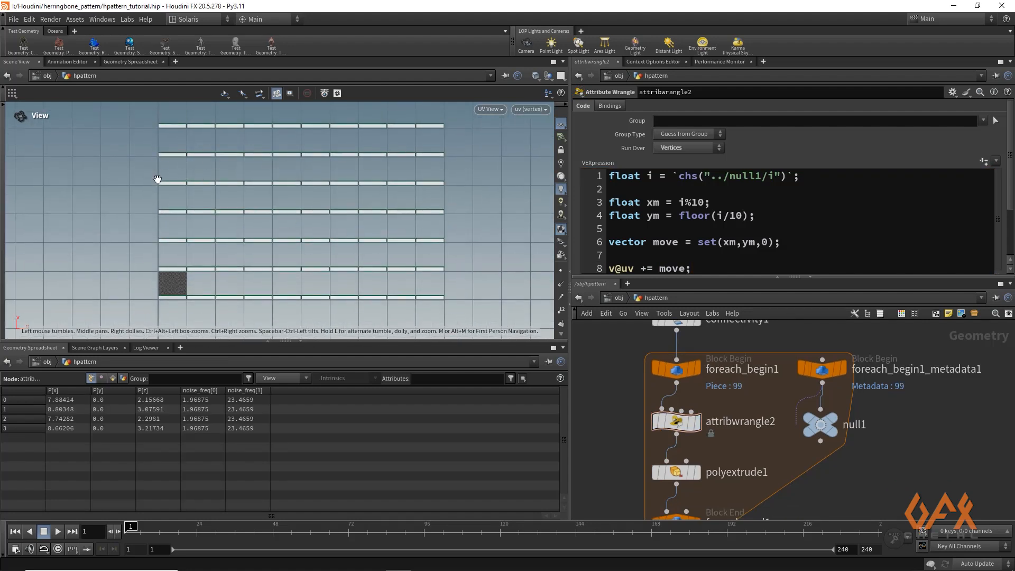
scroll(207, 251, "up", 2)
middle_click_drag(277, 245, 222, 216)
scroll(265, 228, "up", 2)
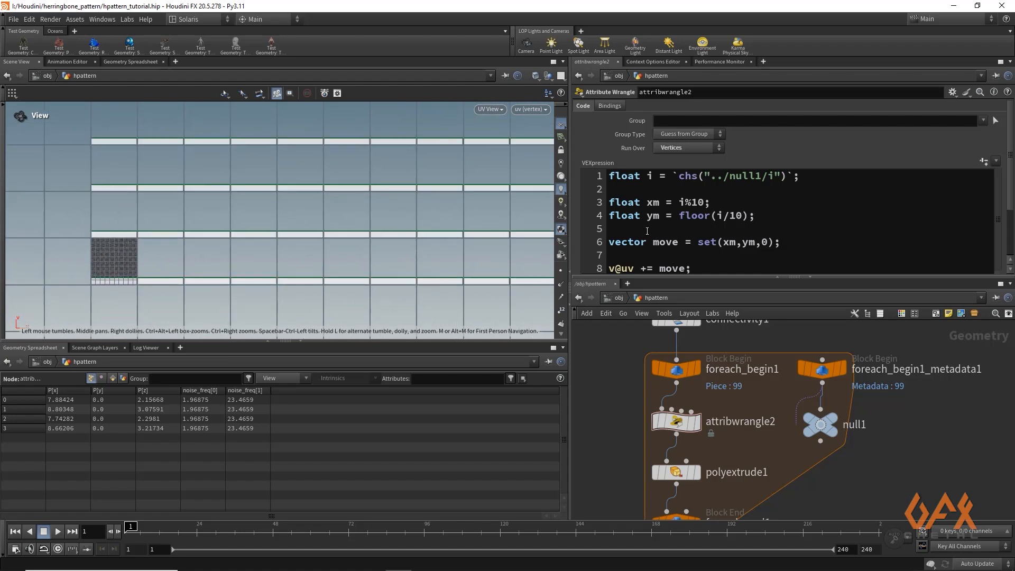
Append +rand(i) to the ym expression in attribwrangle2 and check the randomized UV offsets in the UV view.
left_click(748, 215)
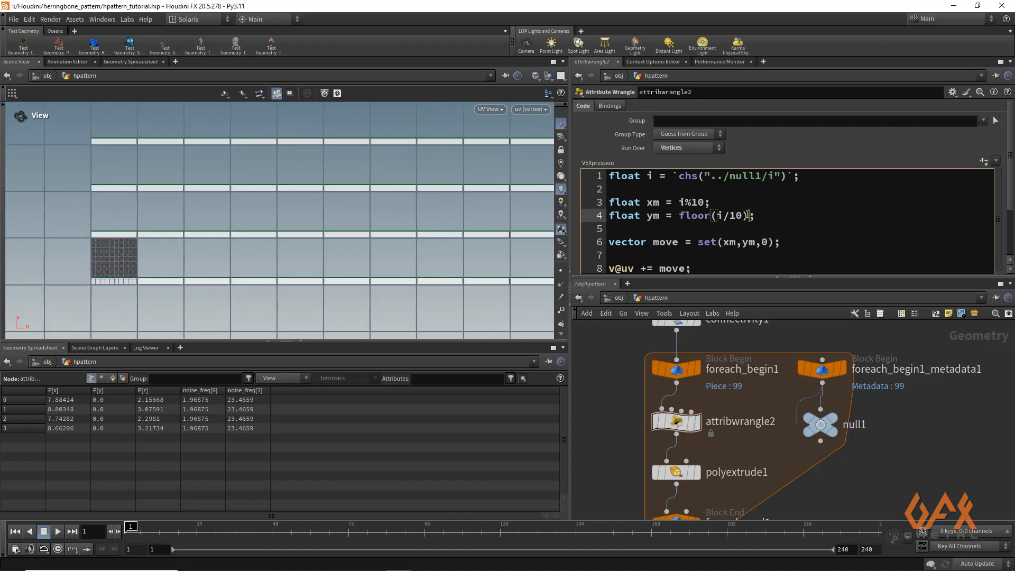
type("+")
type("rand")
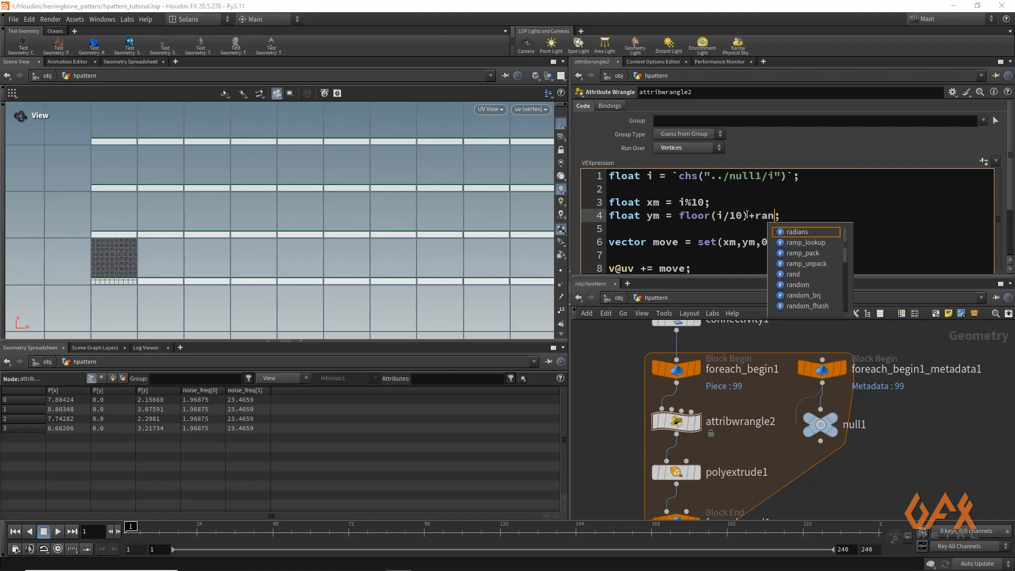
type("(")
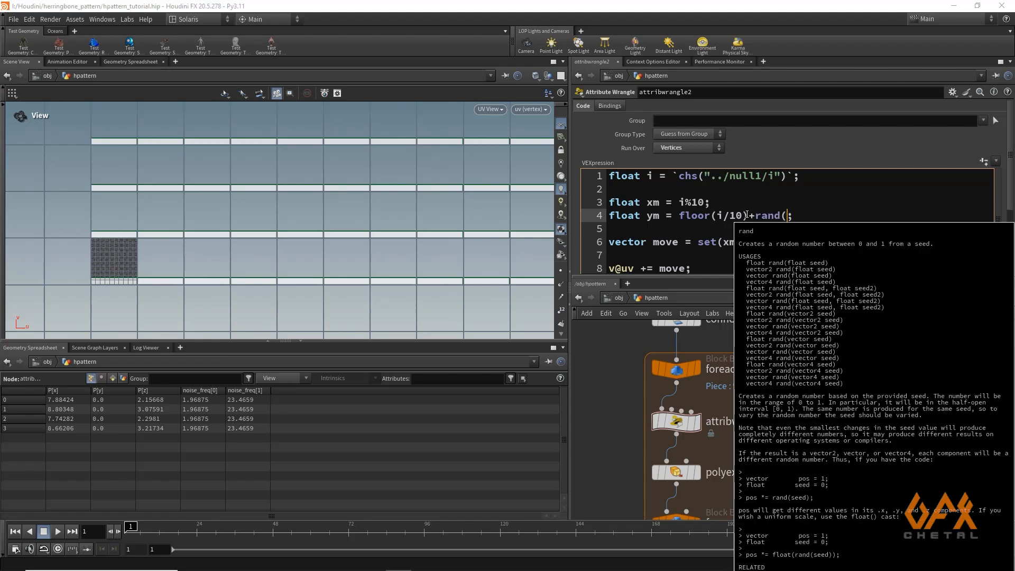
type("i)")
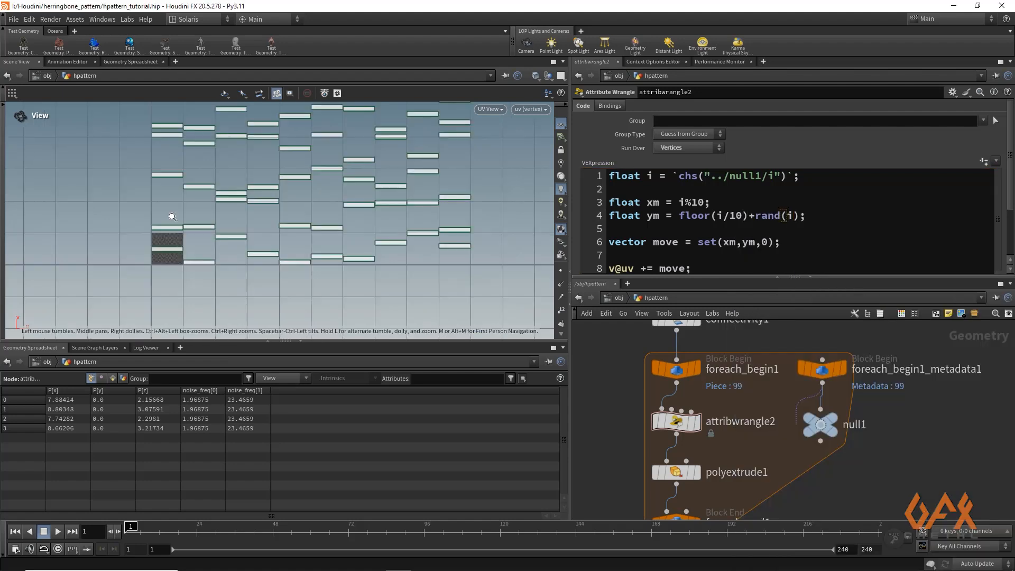
middle_click_drag(244, 219, 267, 317)
middle_click_drag(261, 189, 222, 187)
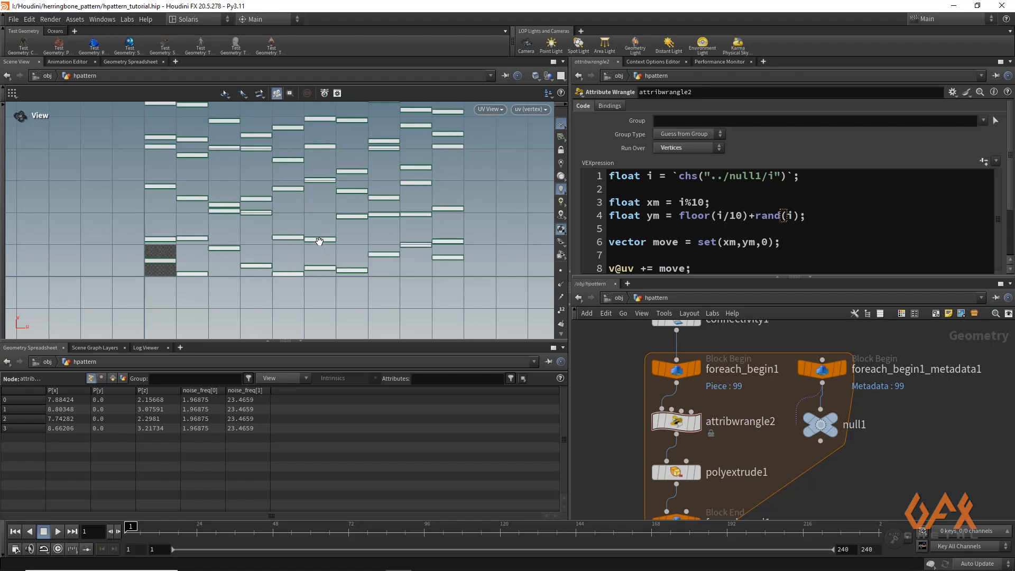
Switch from the hpattern geometry network to the Solaris stage and inspect the wood pattern on the rendered tiles.
middle_click_drag(764, 439, 727, 566)
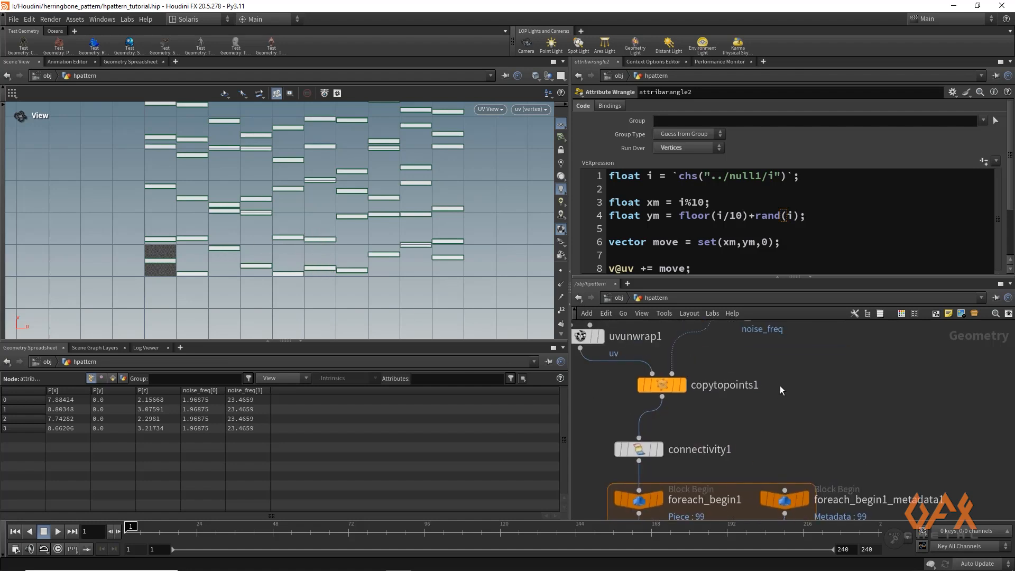
middle_click_drag(780, 385, 762, 500)
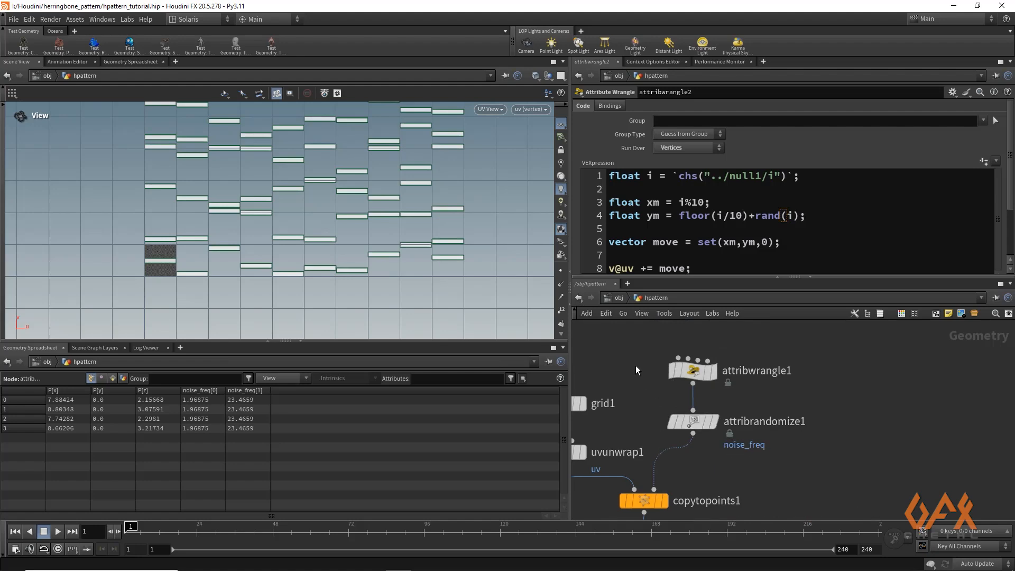
left_click(619, 299)
left_click(629, 299)
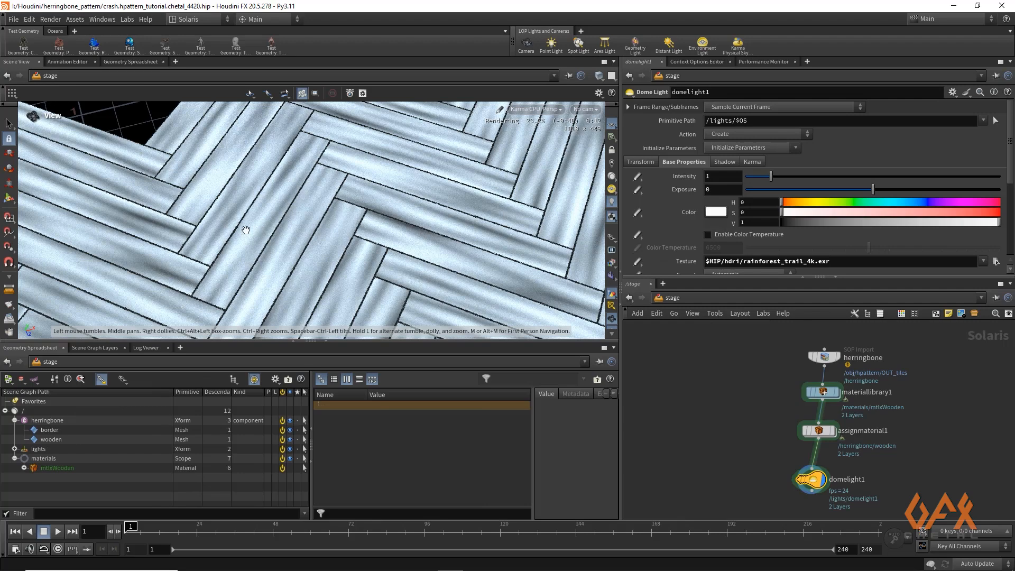
left_click_drag(249, 245, 421, 231)
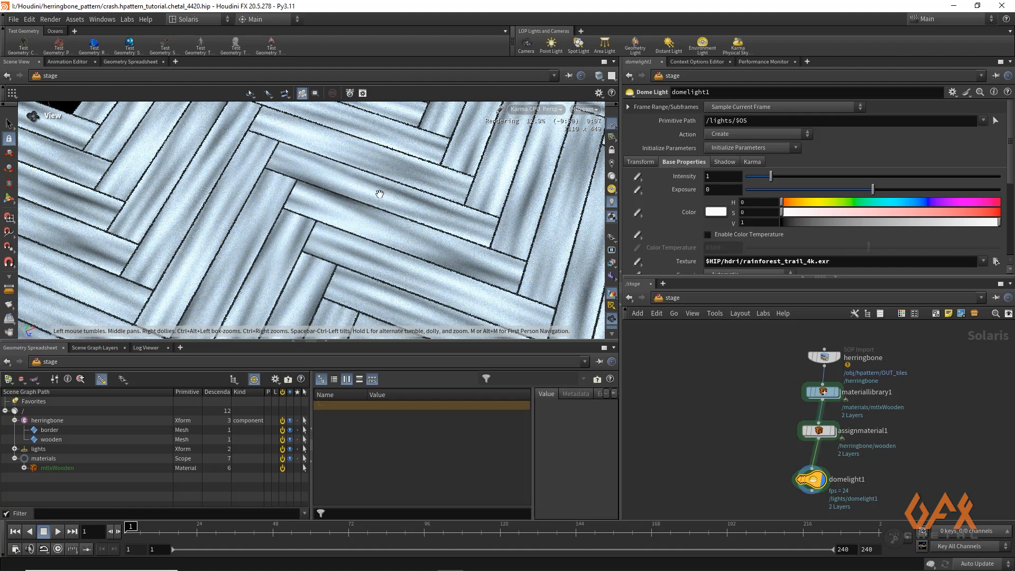
Open the mtlxWooden network inside materiallibrary1 and add a MtlX Geometry Property Value node below the texture coordinate node.
double_click(828, 395)
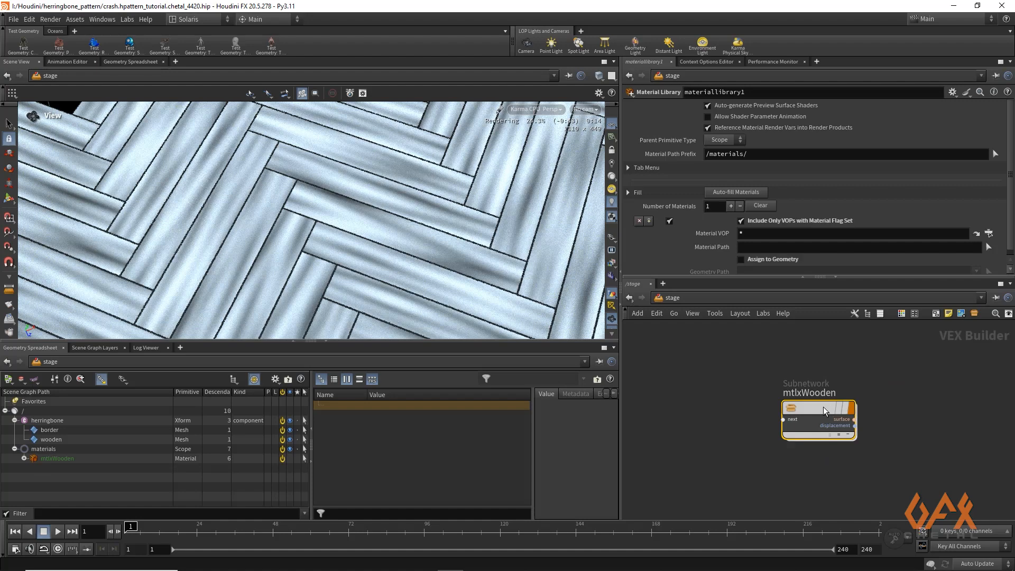
double_click(814, 415)
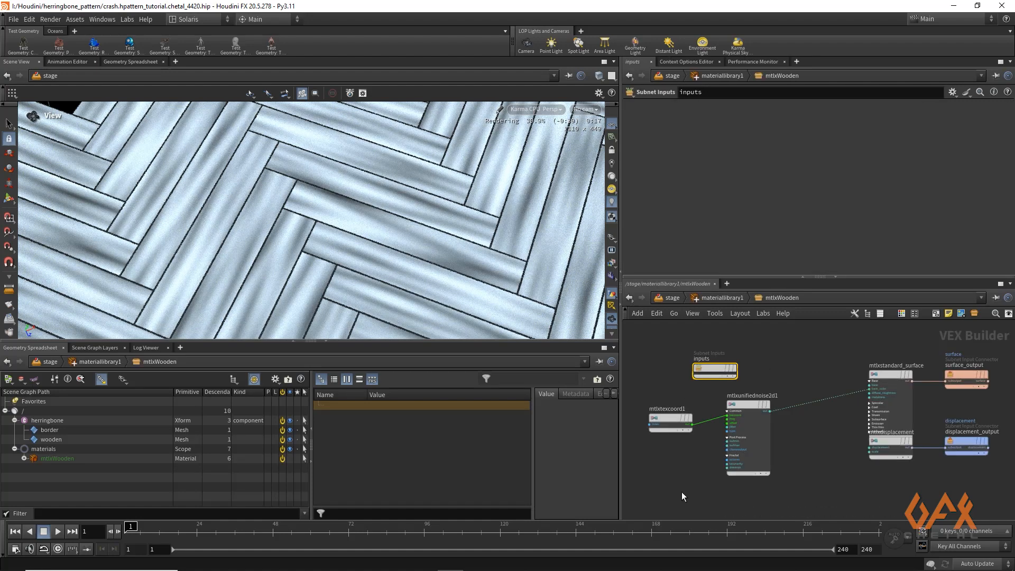
middle_click_drag(682, 496, 715, 430)
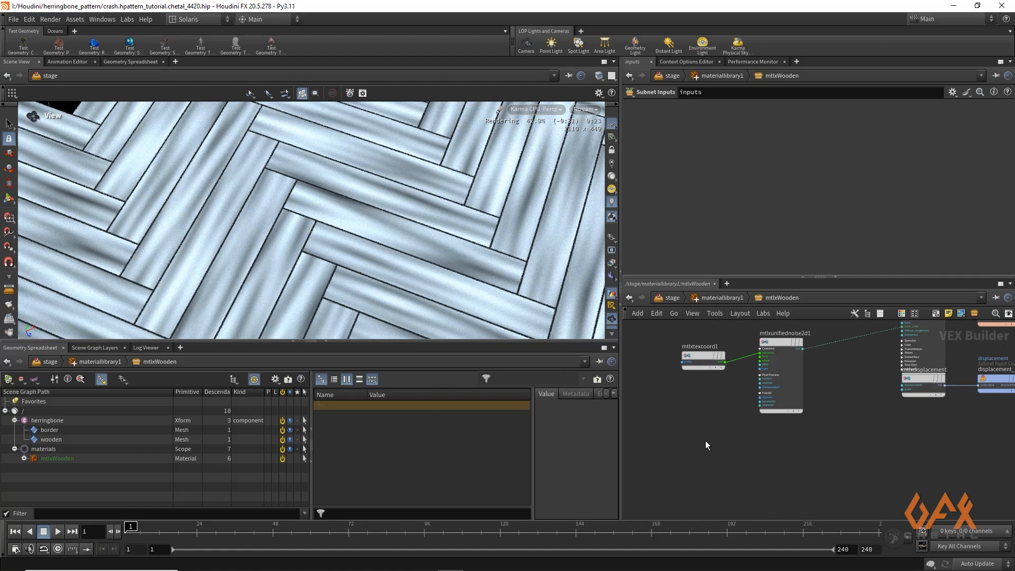
key("Tab")
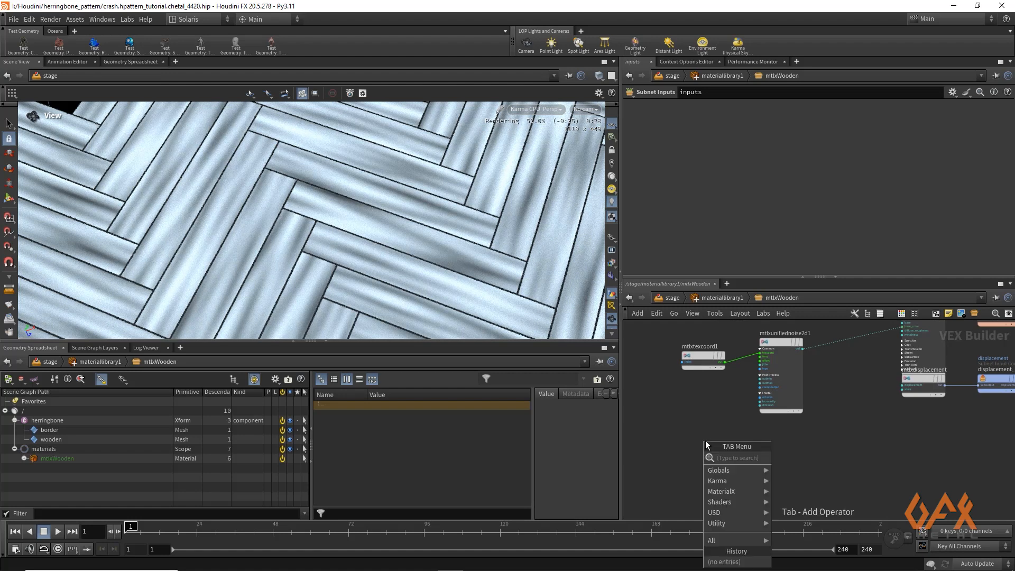
type("geo")
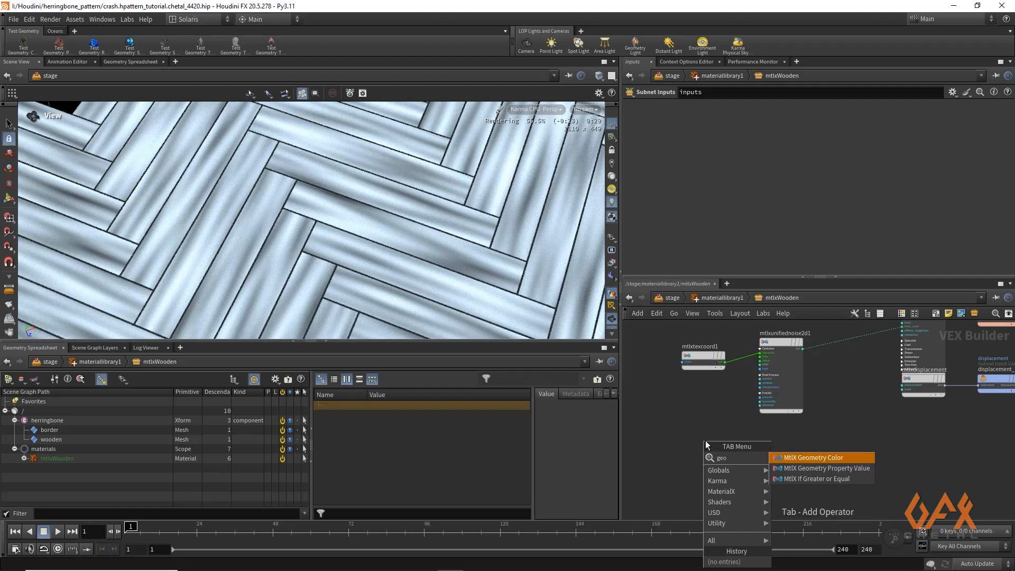
key("Down")
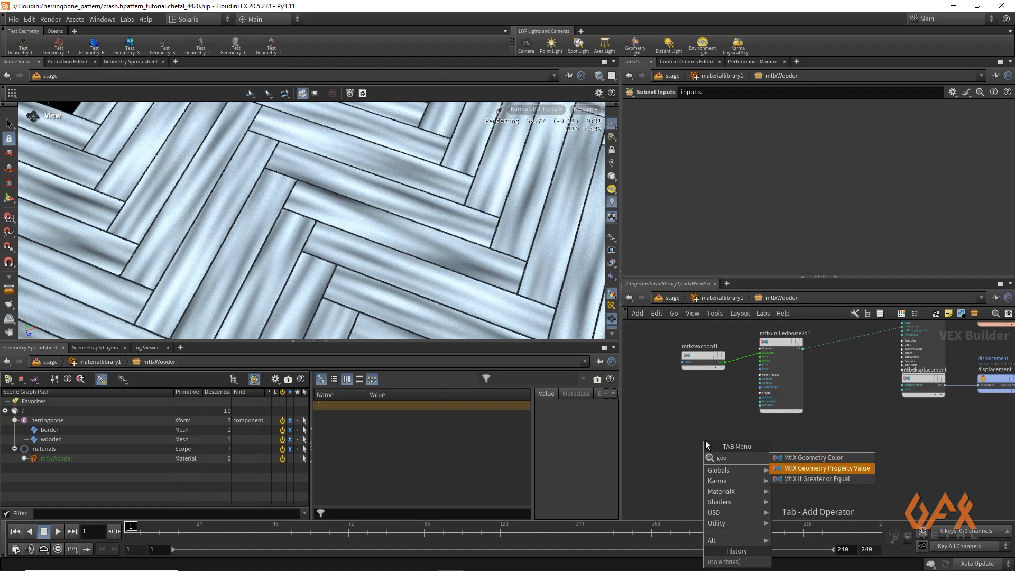
key("Return")
left_click(706, 440)
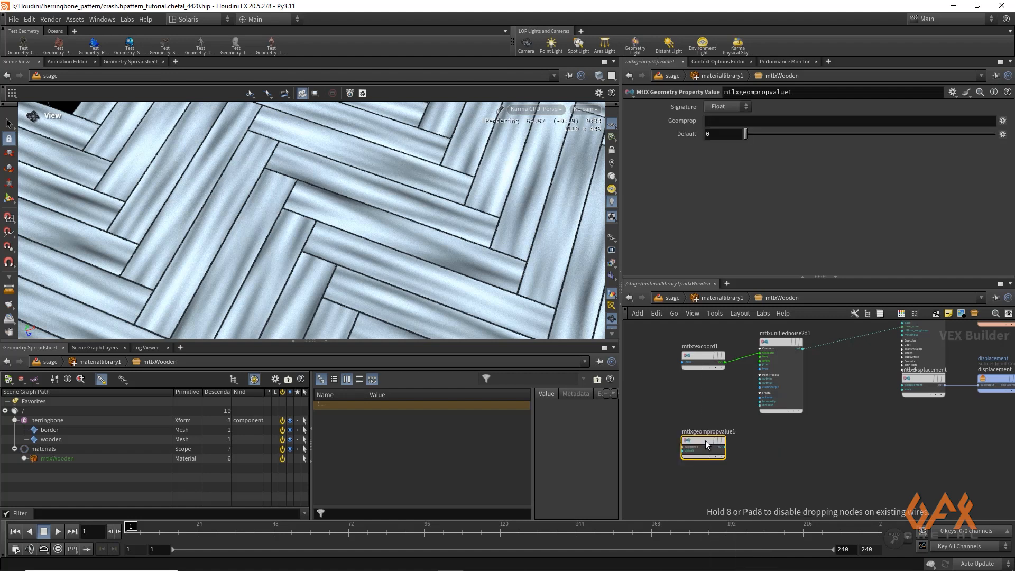
Make the geometry property node read noise_freq as a Vector 2 and connect its output to mtlxunifiednoise2d1's freq input.
left_click(721, 121)
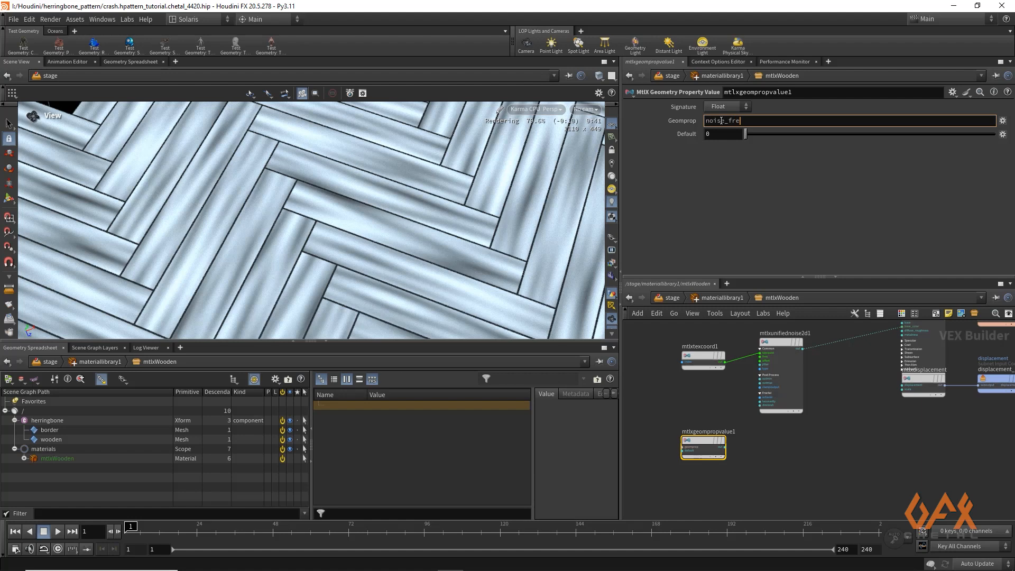
type("noise_freq")
key("Return")
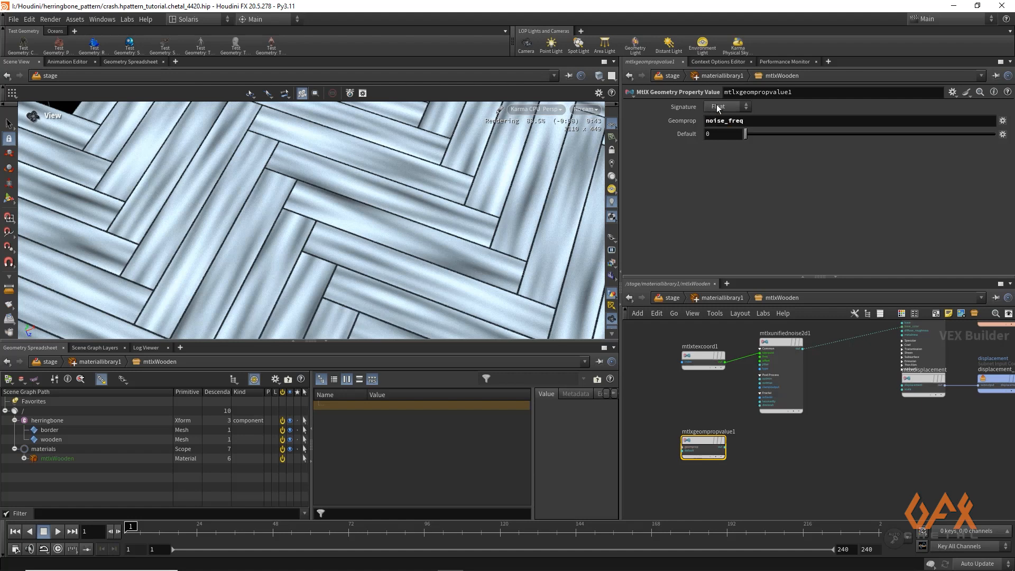
left_click(719, 106)
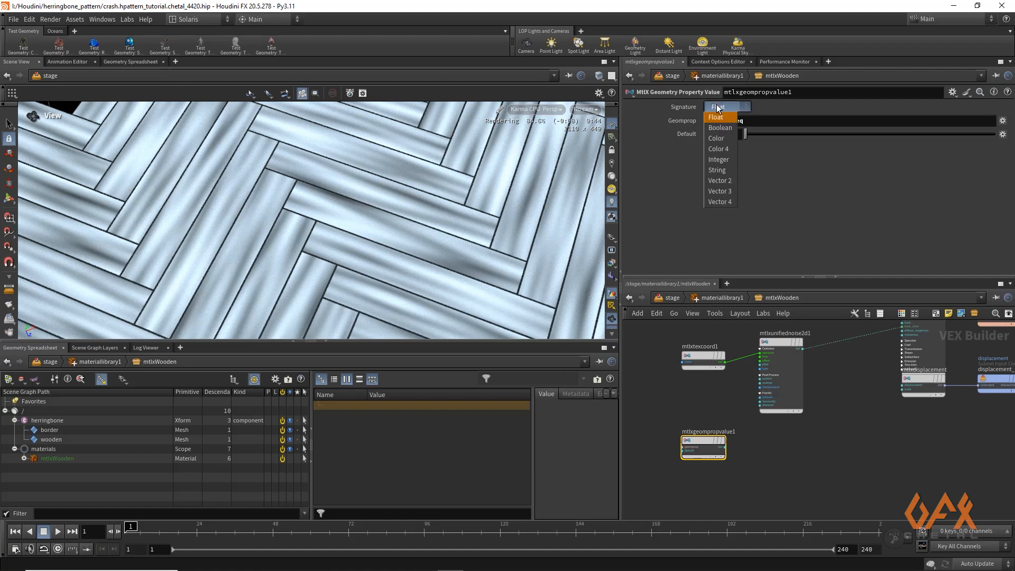
left_click(720, 181)
scroll(714, 383, "up", 3)
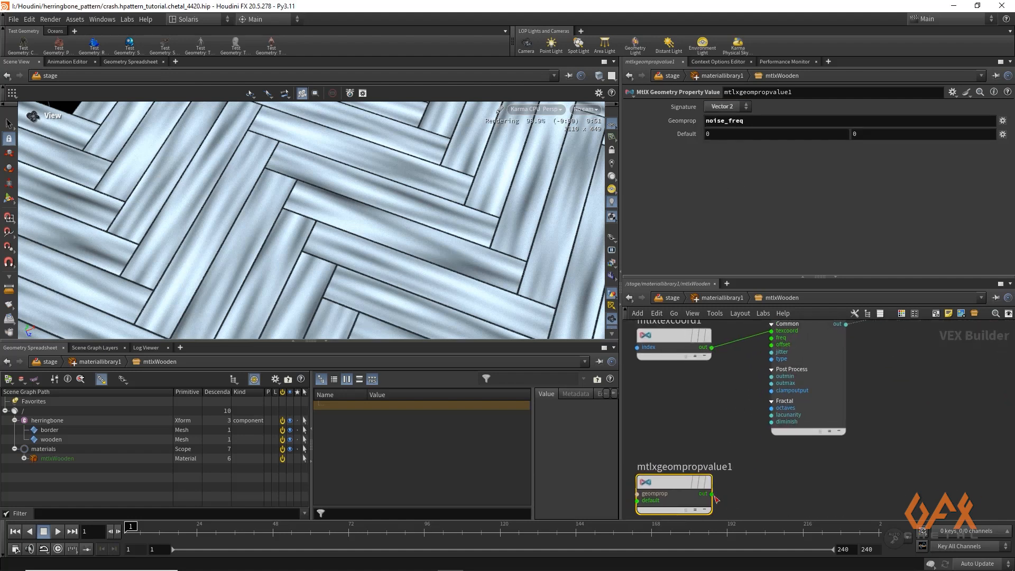
left_click_drag(712, 494, 772, 370)
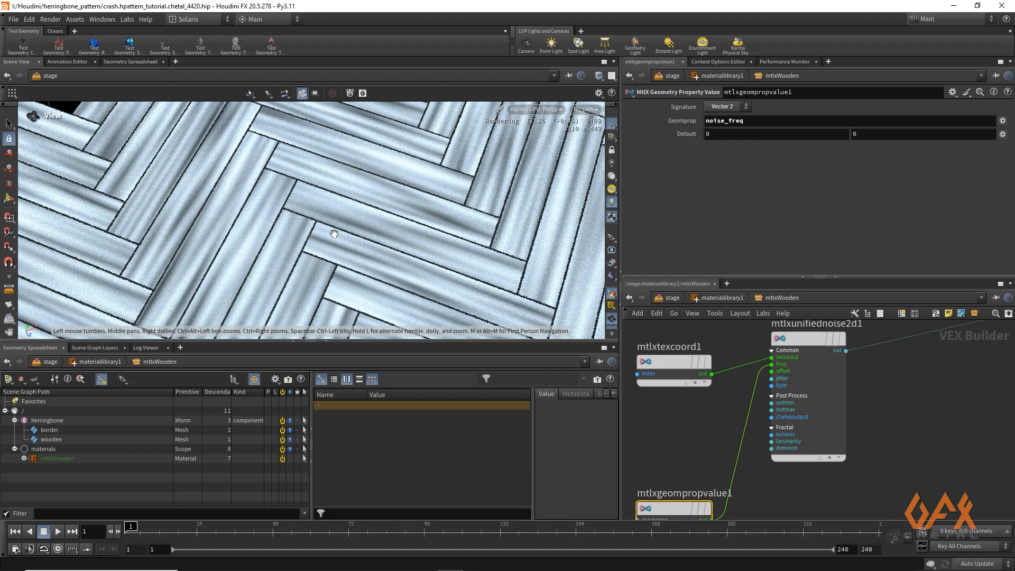
Add a second MtlX Unified Noise 2D node between the first noise and the standard surface.
middle_click_drag(942, 417, 756, 437)
key("Tab")
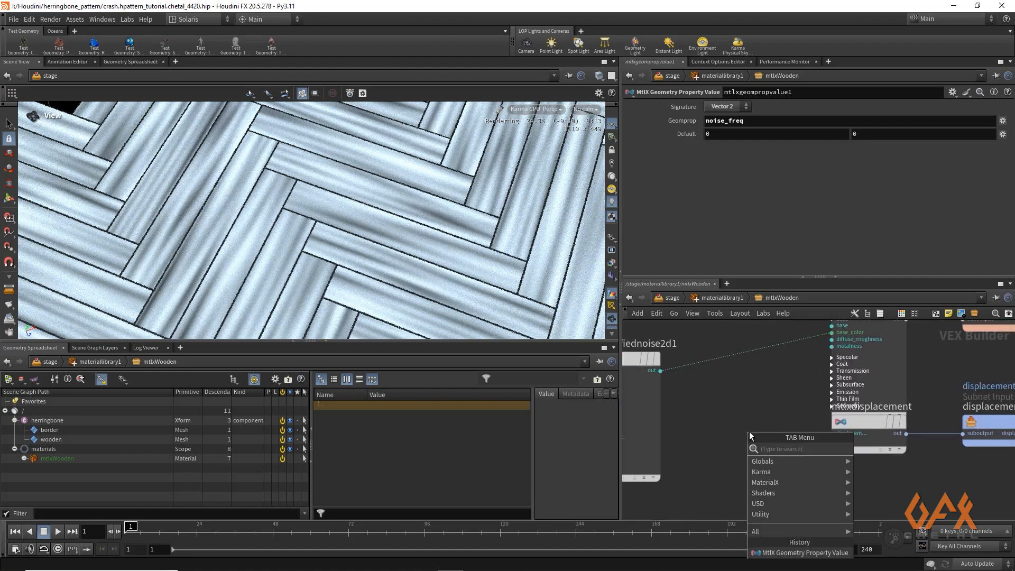
type("uni")
key("Down")
key("Down")
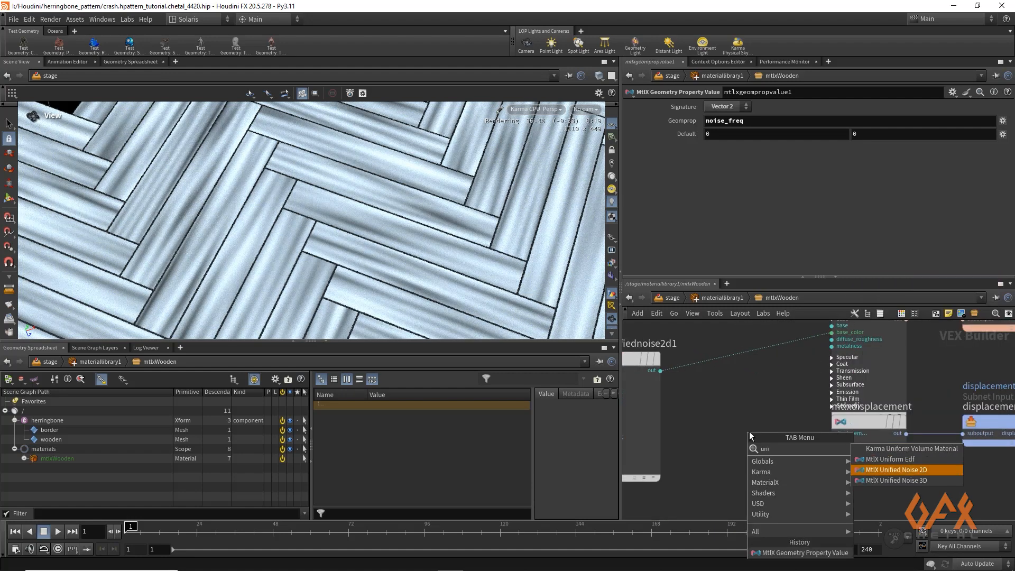
key("Return")
left_click(725, 382)
middle_click_drag(725, 382, 767, 357)
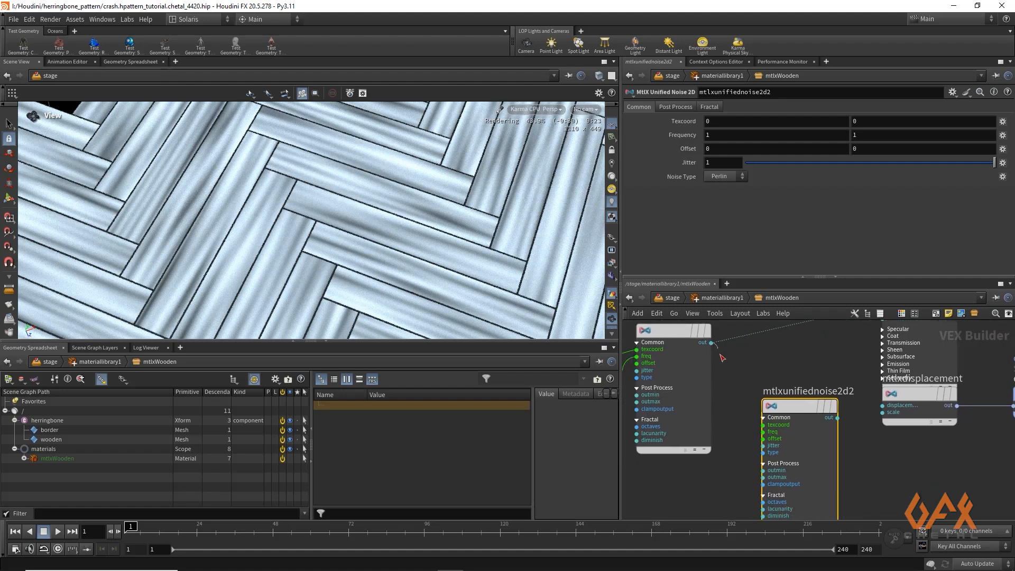
Wire mtlxunifiednoise2d1's output into the second noise's texcoord and the second noise's output into the standard surface's base_color.
left_click_drag(711, 343, 742, 415)
left_click(764, 424)
middle_click_drag(847, 364, 800, 396)
left_click_drag(790, 450, 834, 362)
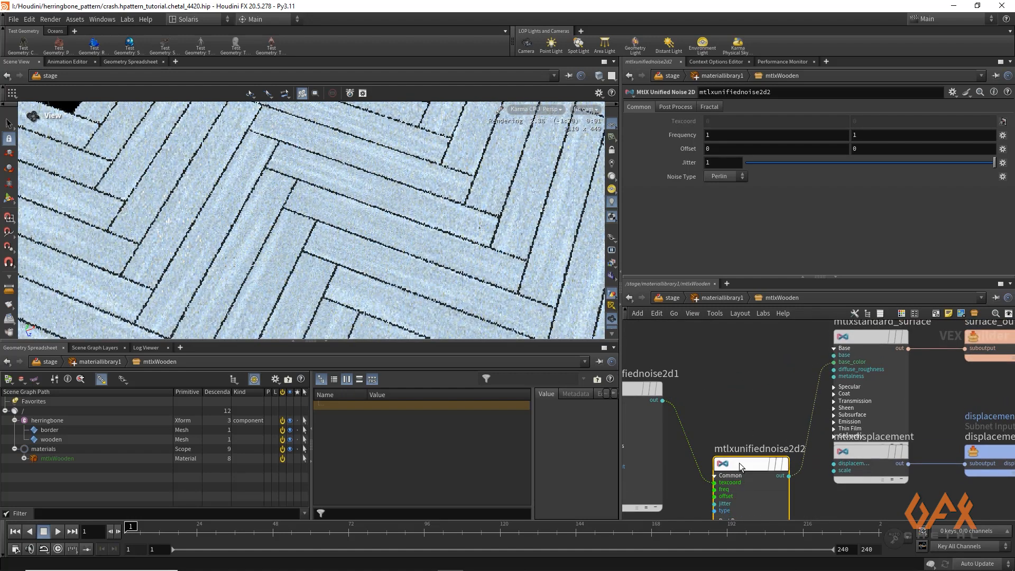
mouse_move(740, 465)
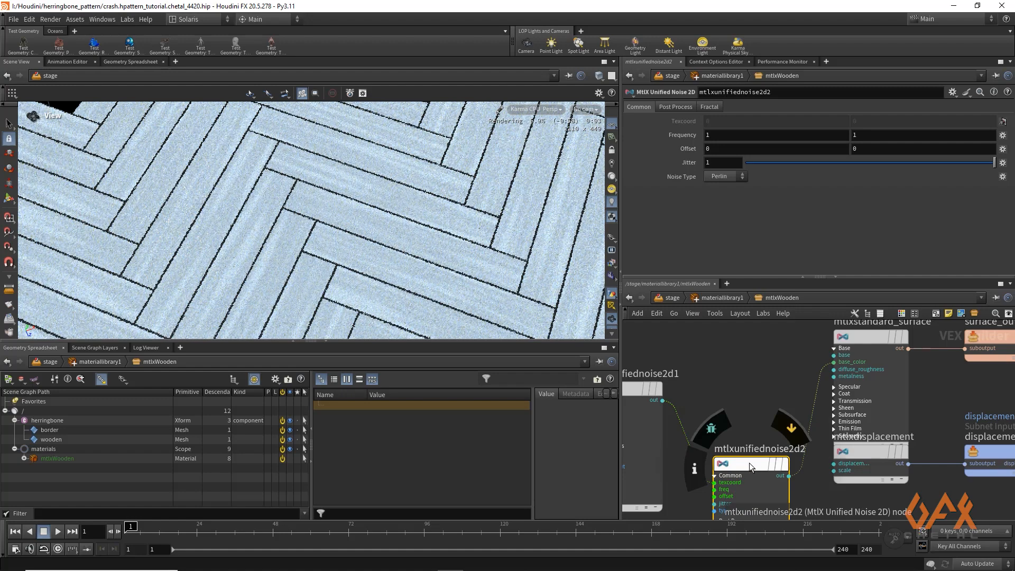
middle_click_drag(740, 360, 751, 355)
left_click_drag(768, 464, 759, 398)
Link mtlxunifiednoise2d2's second frequency component to the first with ch("freqx") and set the first component to 10.
right_click(718, 137)
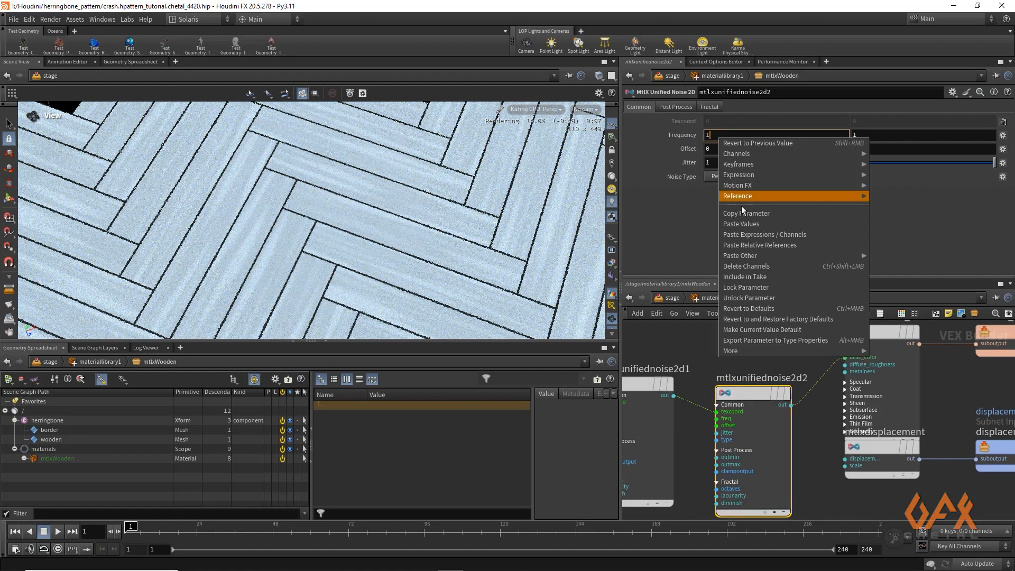
left_click(747, 214)
right_click(860, 135)
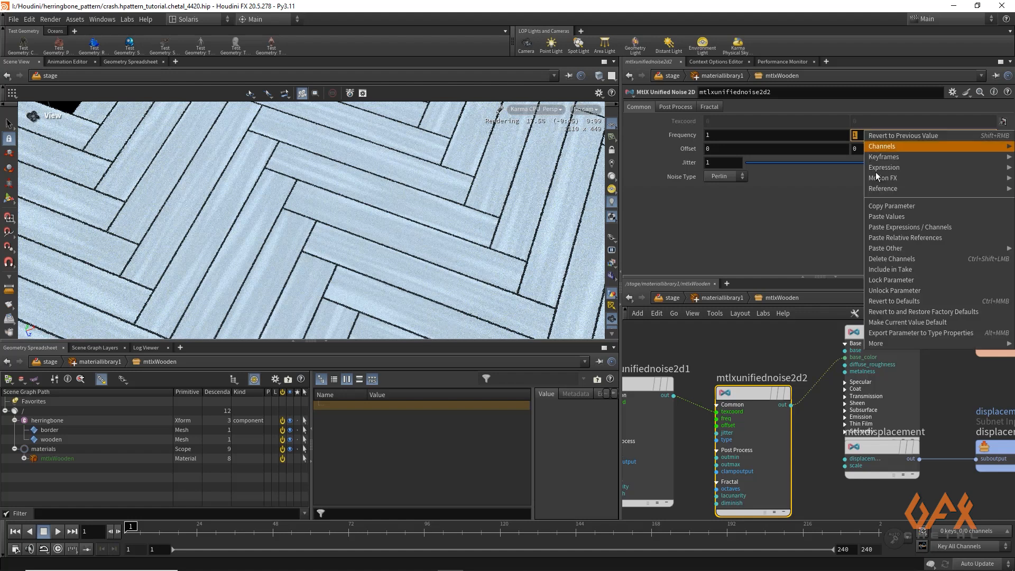
left_click(900, 239)
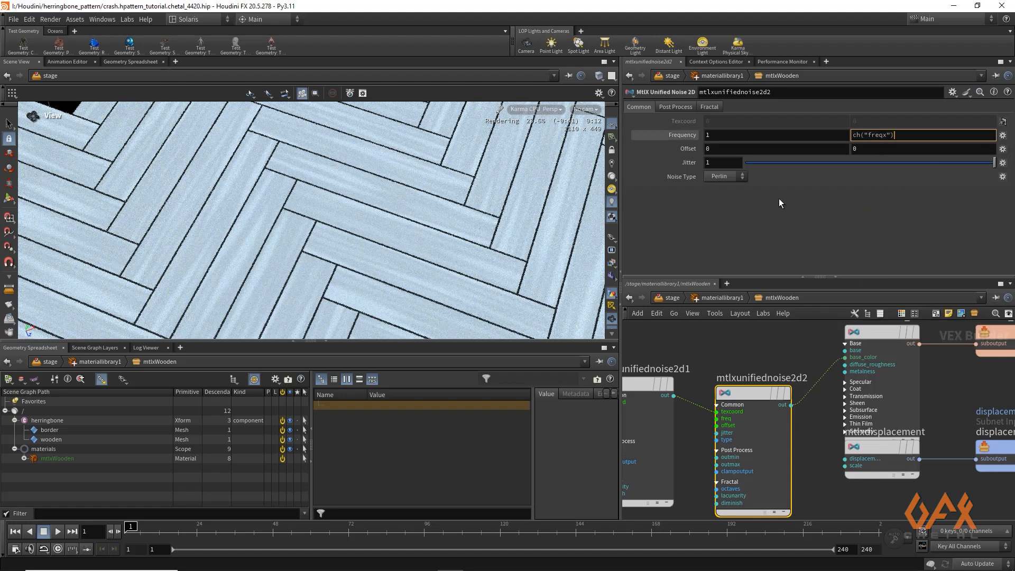
left_click(723, 136)
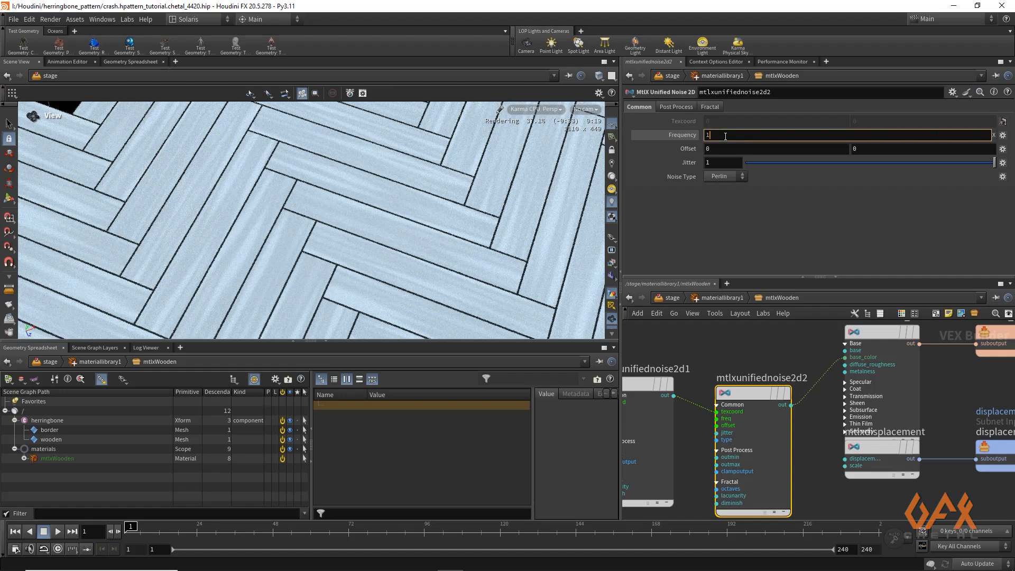
key("Return")
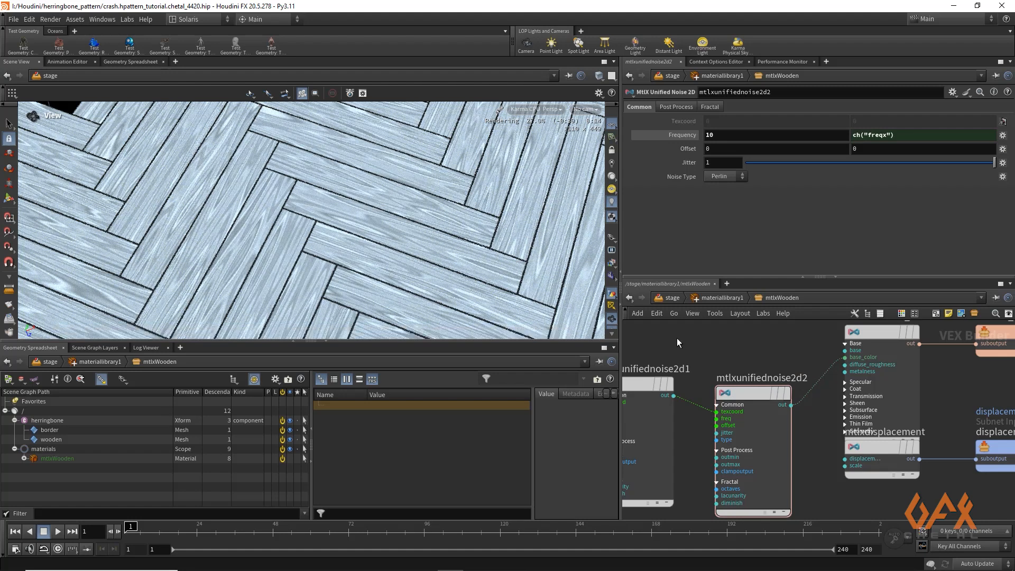
Move the standard surface and displacement nodes with their outputs farther from the noise nodes to free up space.
scroll(768, 342, "down", 3)
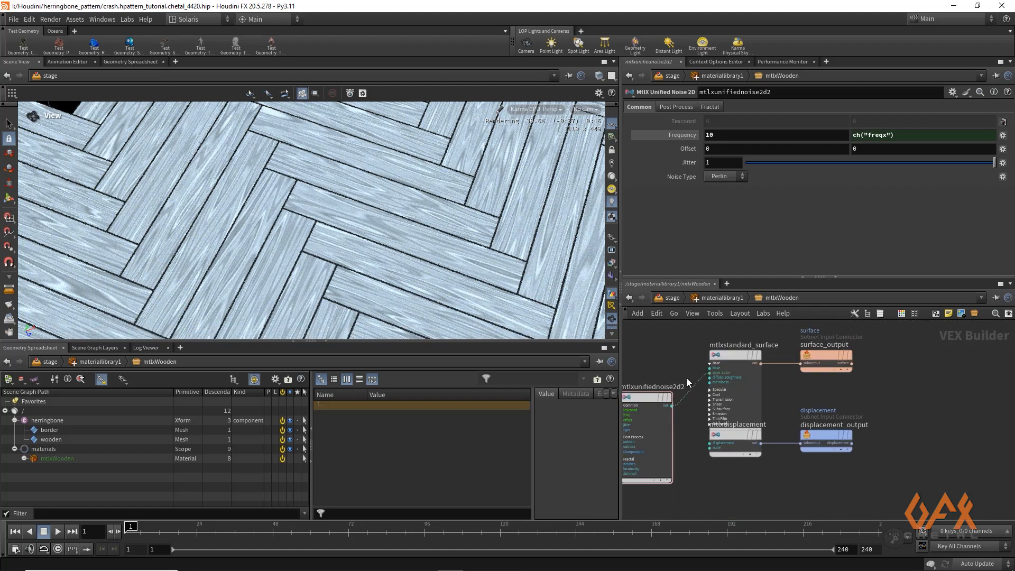
left_click_drag(743, 439, 743, 490)
left_click_drag(824, 435, 846, 477)
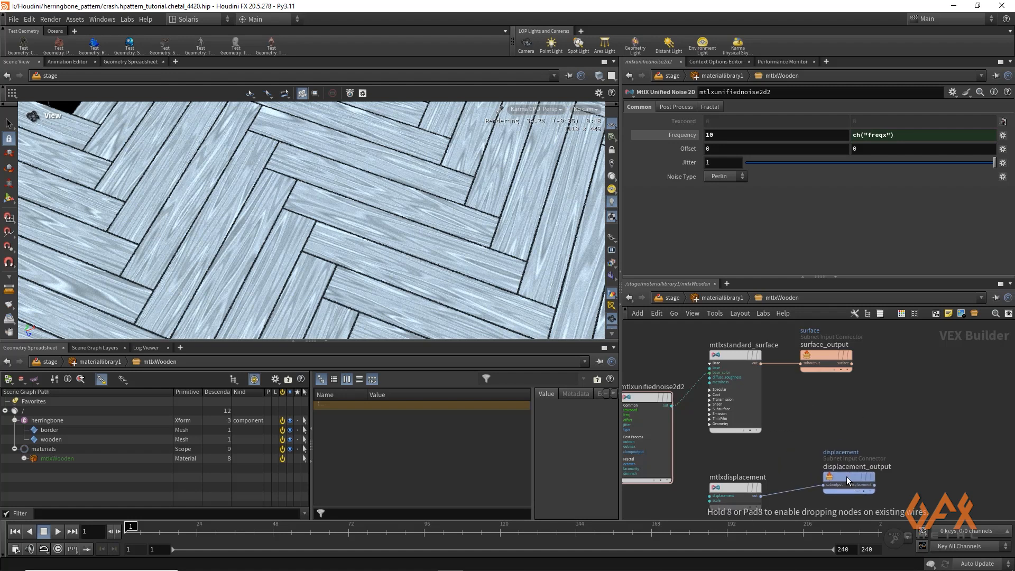
left_click_drag(702, 329, 879, 465)
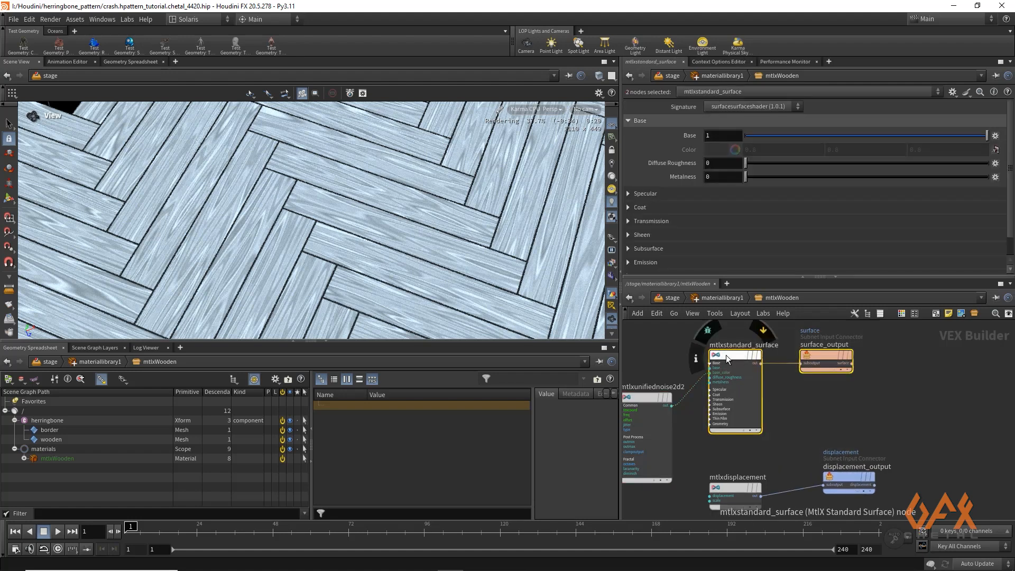
left_click_drag(725, 355, 897, 353)
middle_click_drag(725, 445, 720, 407)
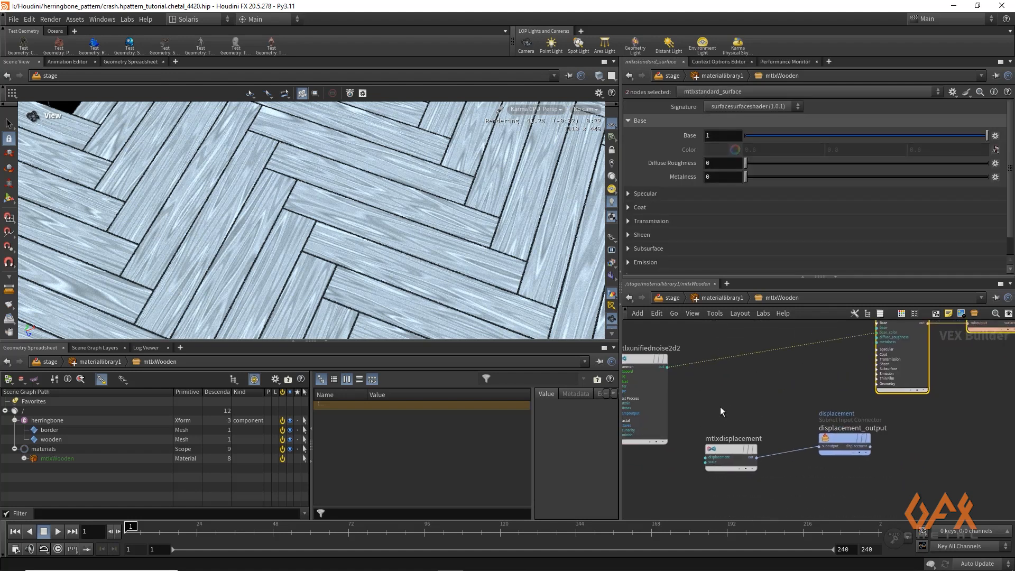
left_click_drag(696, 400, 846, 497)
left_click_drag(741, 456, 772, 486)
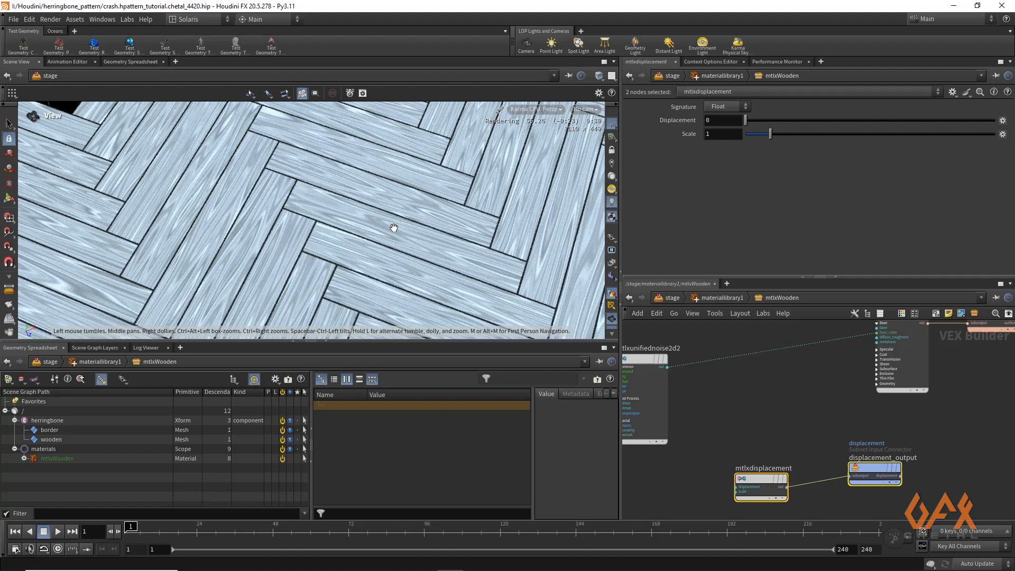
Insert a MtlX Range node on the wire between mtlxunifiednoise2d2 and the standard surface's base_color.
left_click(753, 398)
key("Tab")
type("ra")
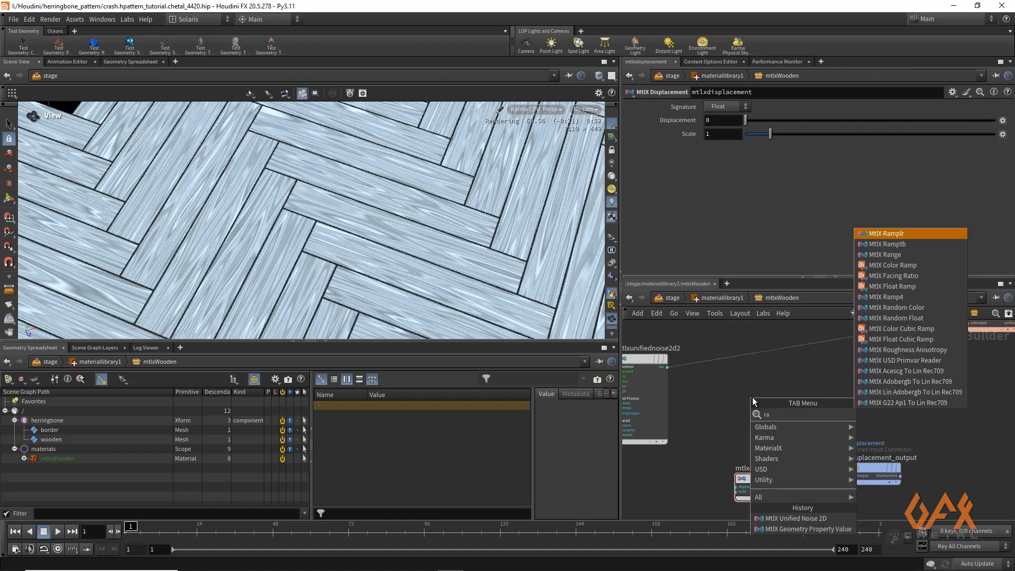
type("n")
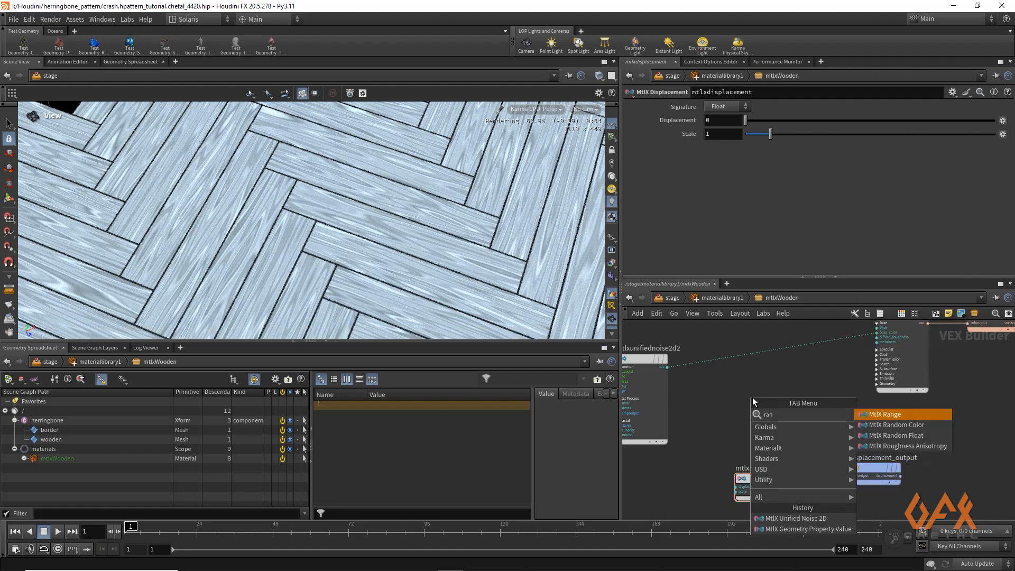
key("Return")
left_click(753, 398)
left_click_drag(744, 398, 734, 357)
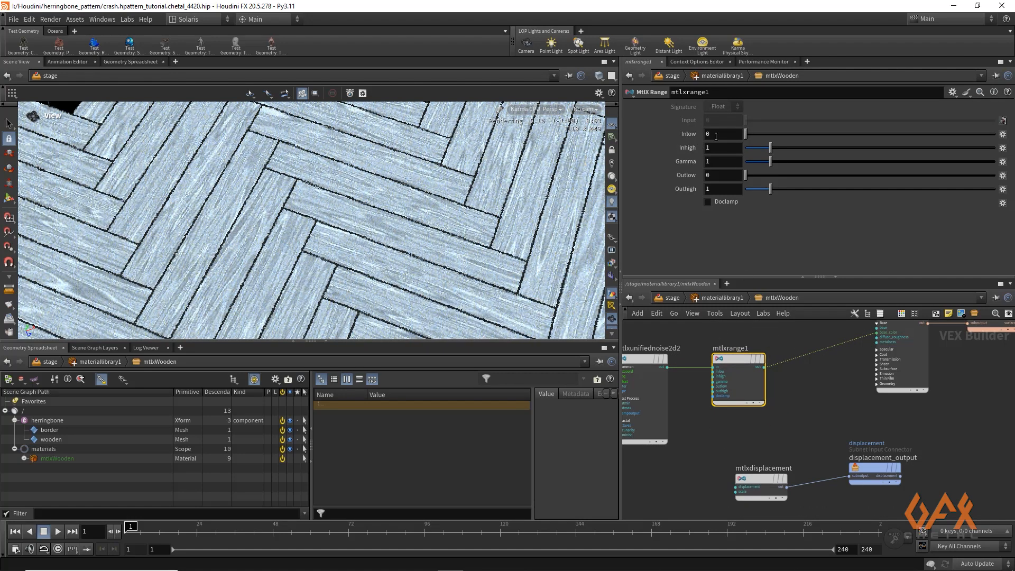
Set the MtlX Range node's Inlow to 0.25 and Inhigh to .95.
left_click(716, 135)
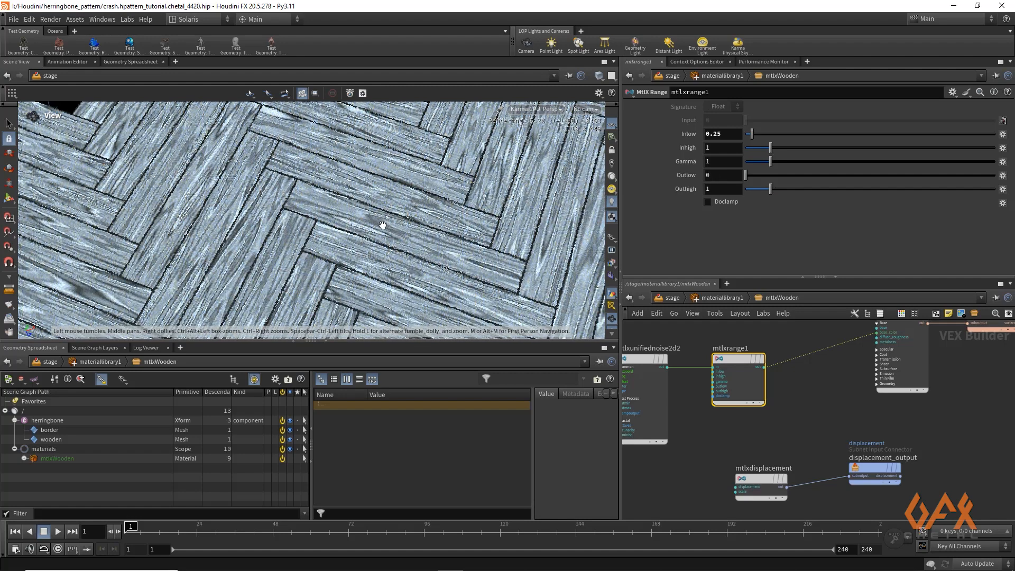
left_click(717, 147)
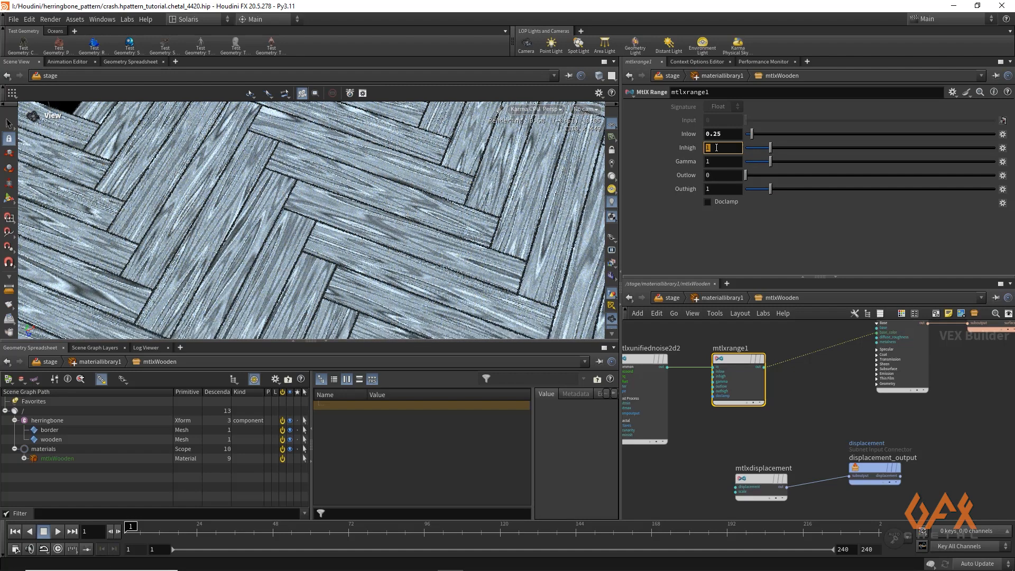
type(".")
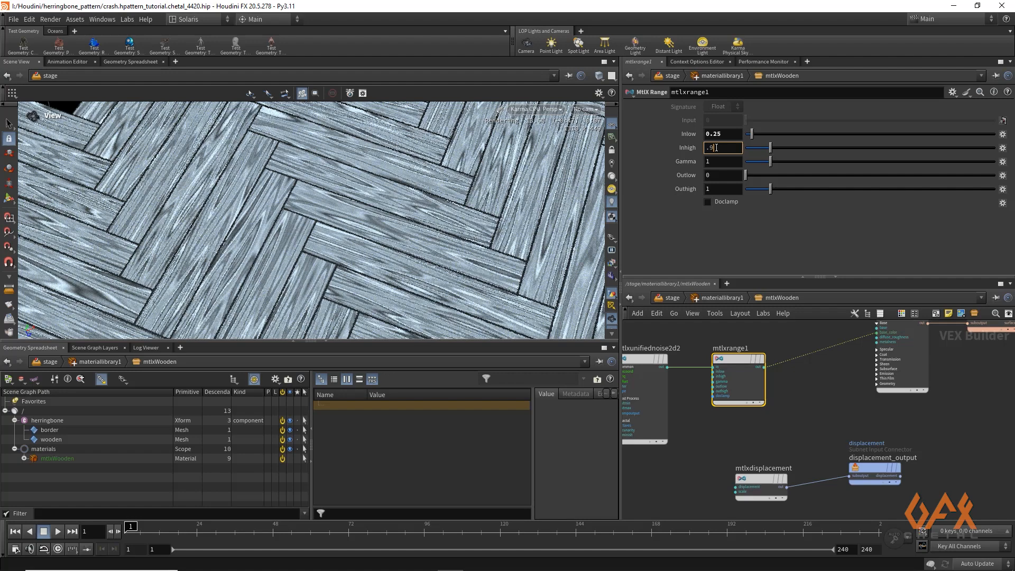
type("95")
left_click(787, 336)
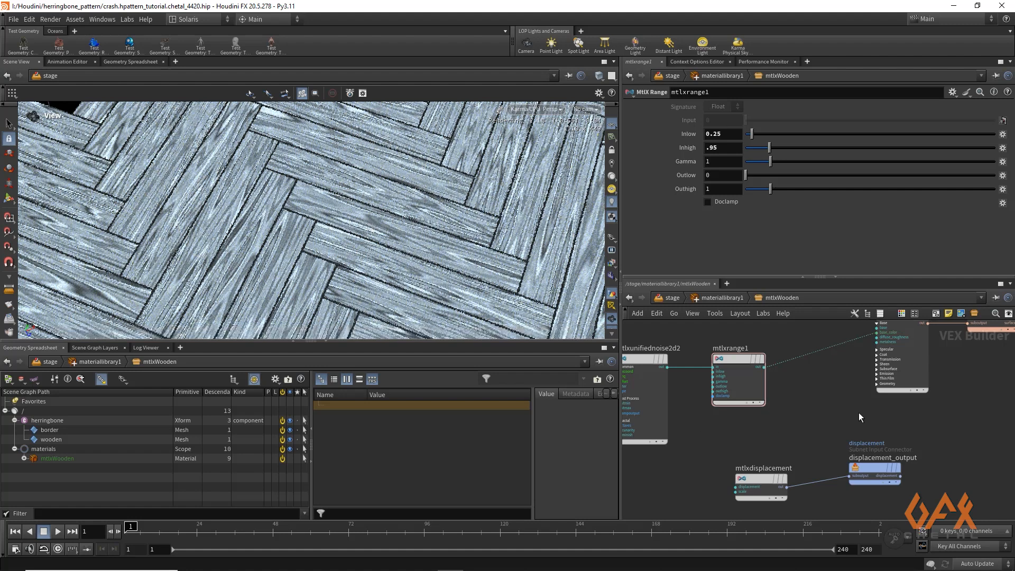
middle_click_drag(840, 392, 753, 398)
scroll(753, 399, "down", 3)
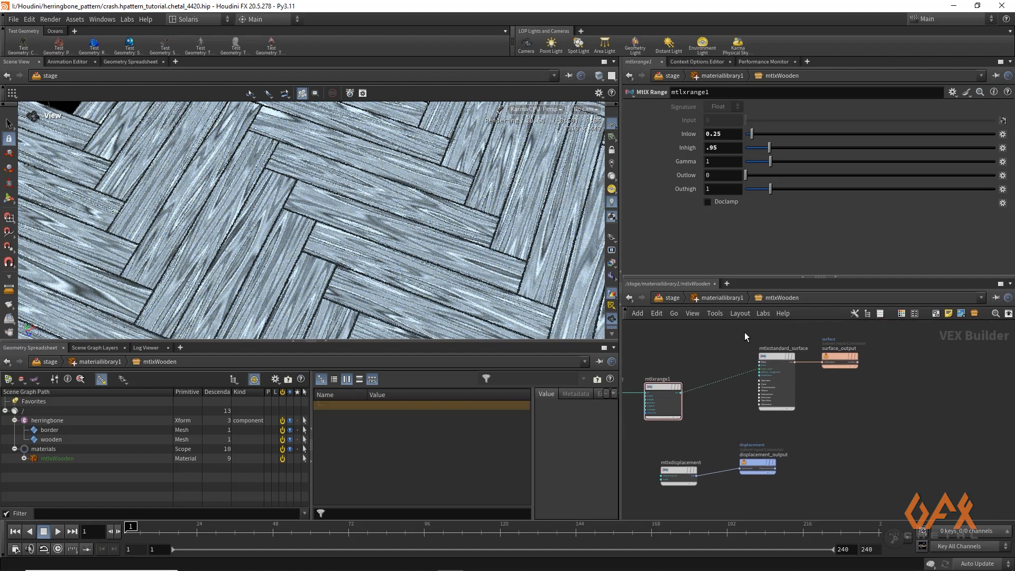
Make room by moving the standard surface, insert a MtlX Color Ramp between mtlxrange1 and its base_color, and save the scene.
left_click_drag(744, 331, 917, 432)
left_click_drag(779, 356, 855, 363)
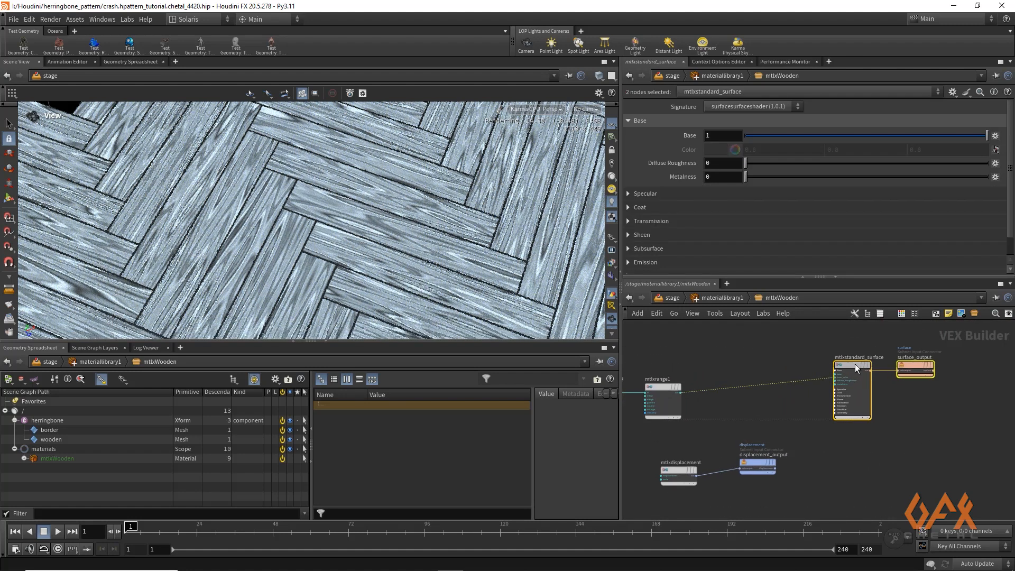
key("Tab")
type("color")
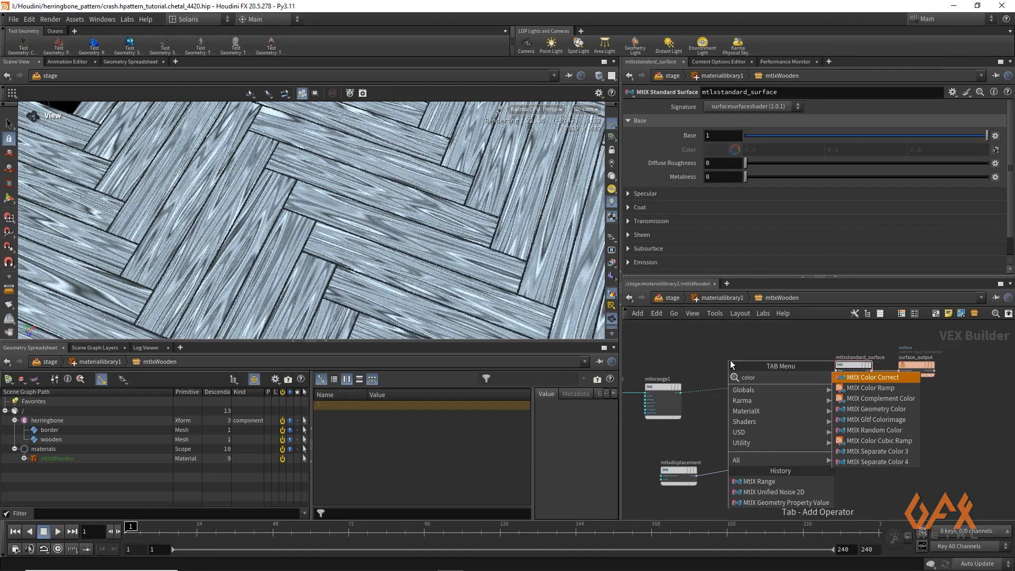
key("Down")
key("Return")
left_click(747, 386)
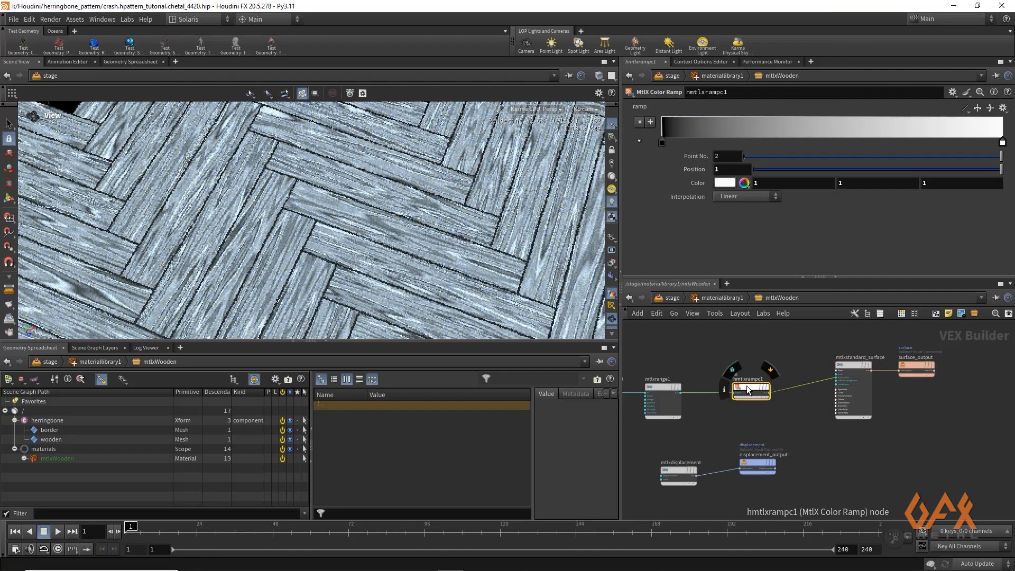
key("ctrl+s")
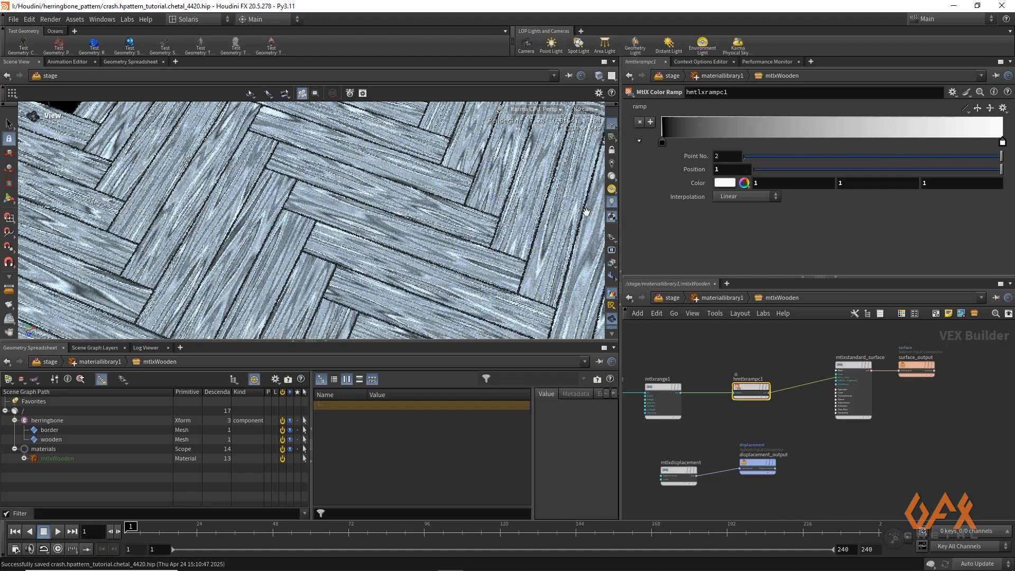
Set the color ramp's first point to a dark brown with hue 18, saturation 1 and value 0.069.
left_click(663, 142)
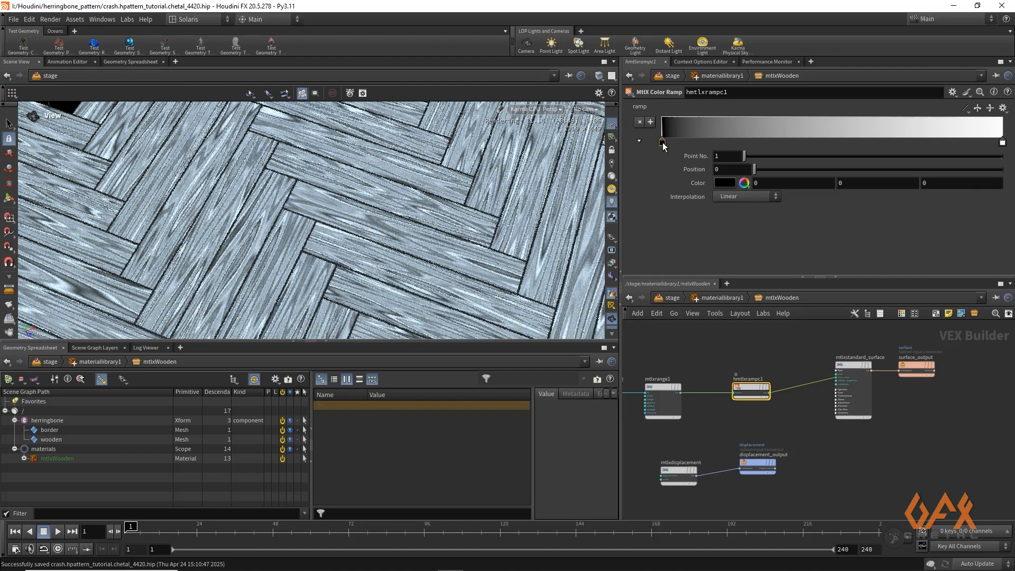
double_click(663, 142)
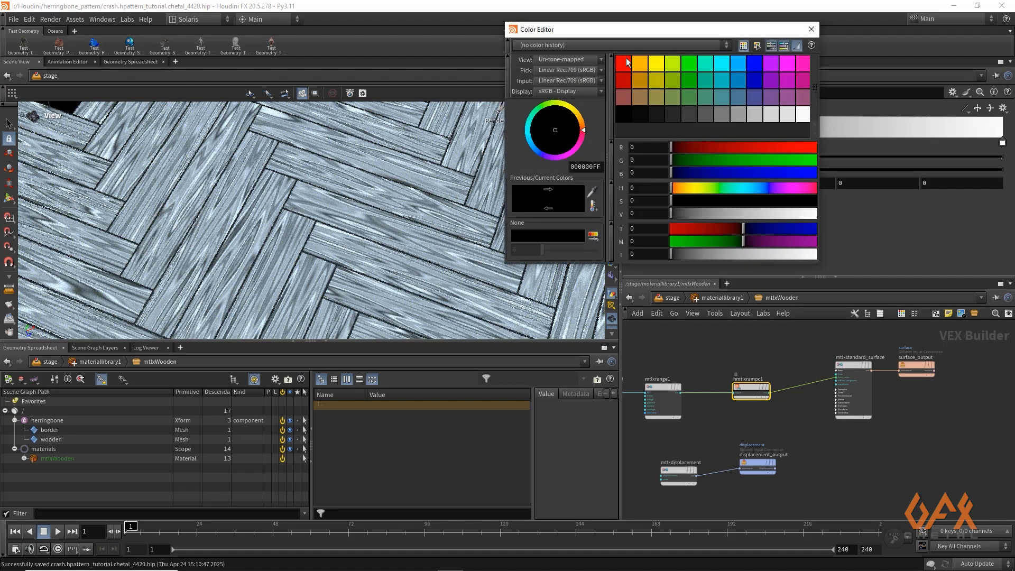
left_click(626, 58)
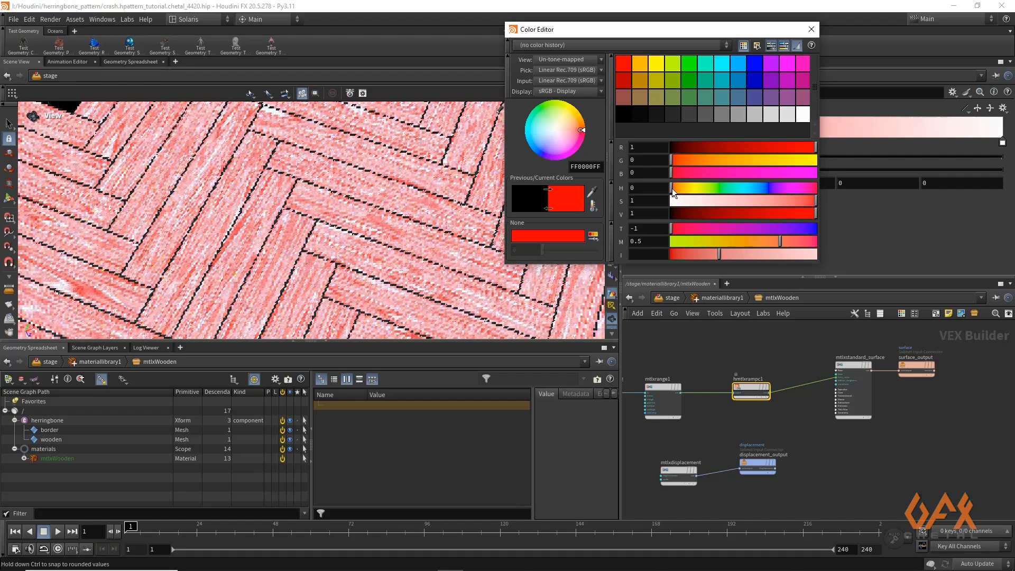
left_click_drag(671, 188, 680, 189)
left_click_drag(789, 215, 687, 215)
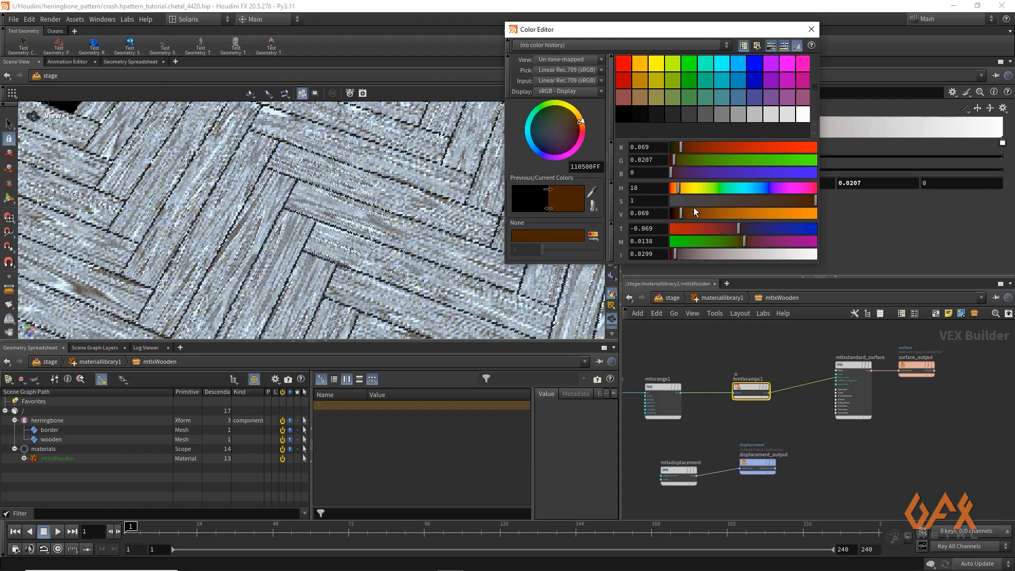
left_click(811, 30)
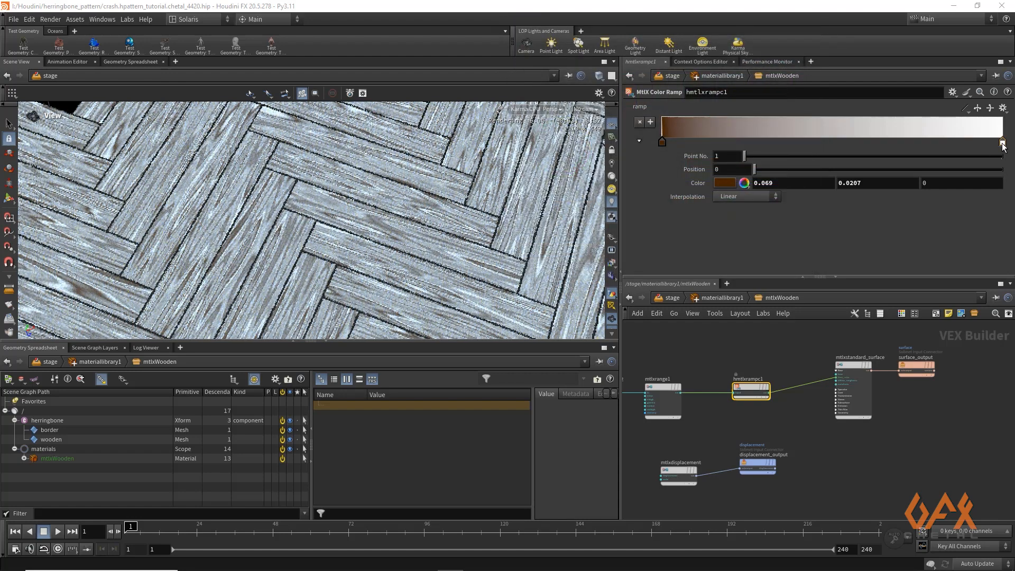
Set the color ramp's end point to a light brown with hue 12, saturation 0.653 and value 0.723.
double_click(1002, 142)
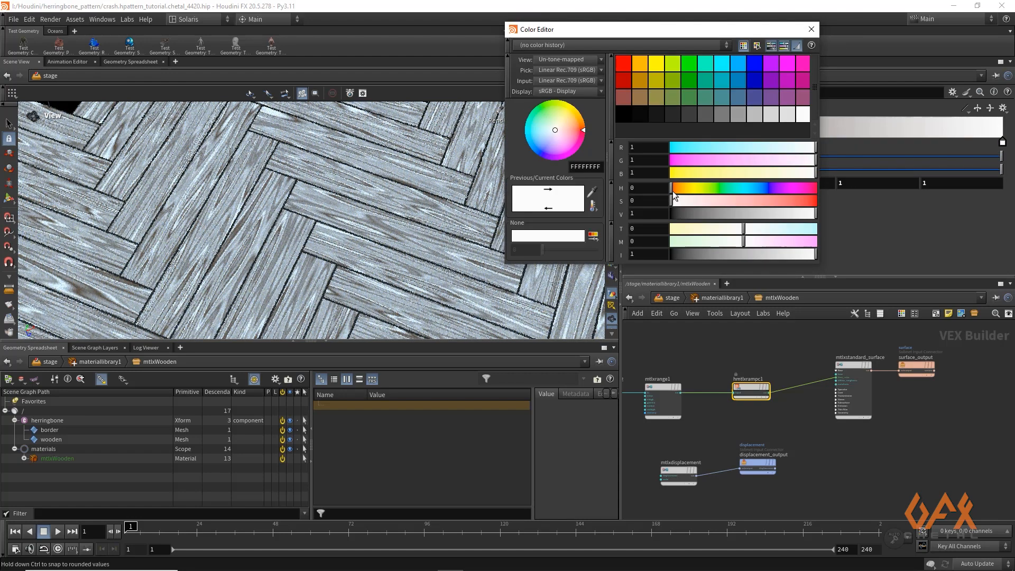
left_click_drag(673, 192, 766, 204)
left_click_drag(783, 214, 776, 217)
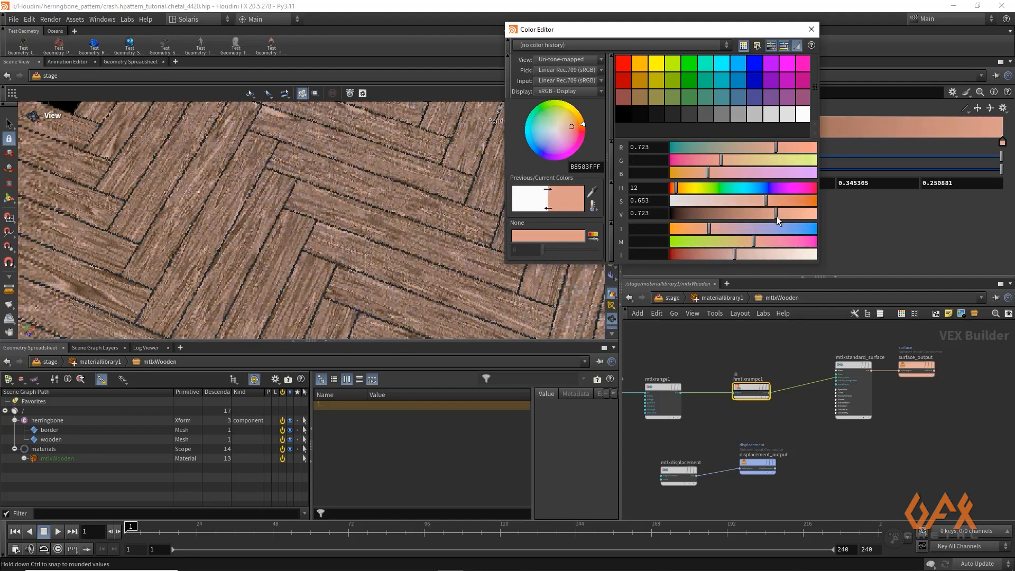
left_click(812, 29)
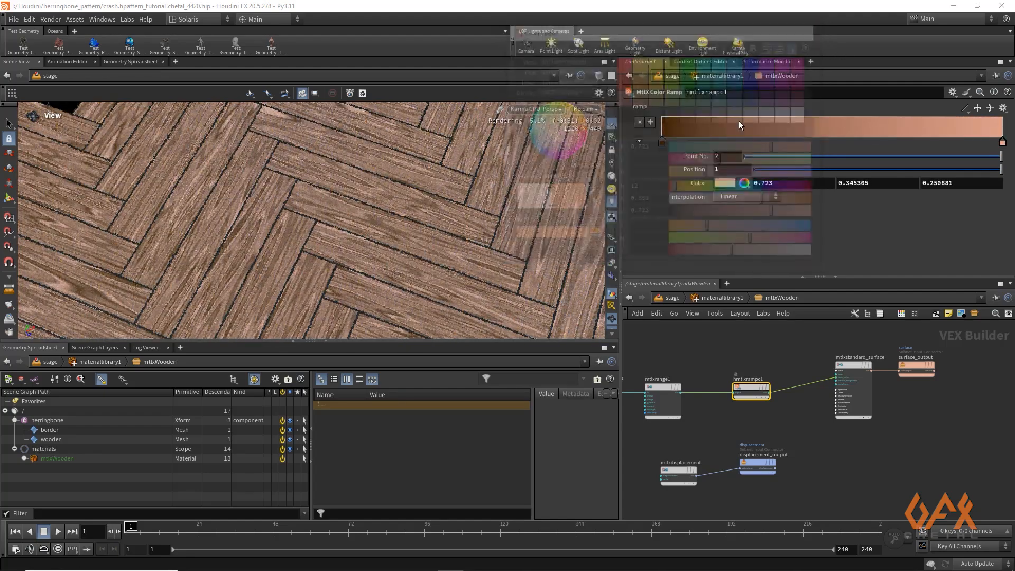
Add a ramp point at about position 0.06 and color it dark brown with hue 16 and value 0.091.
double_click(683, 138)
left_click(678, 189)
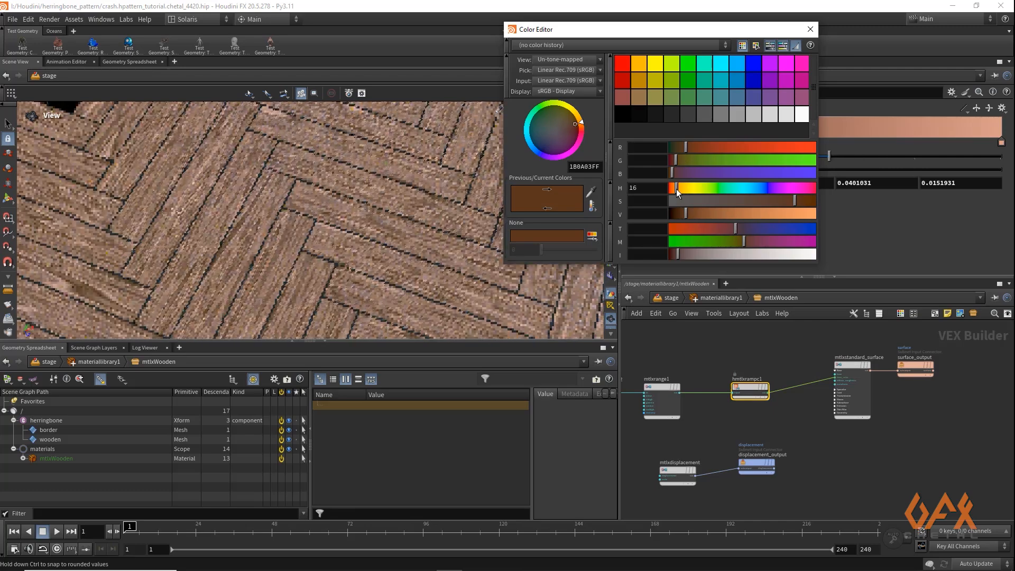
left_click_drag(686, 215, 683, 215)
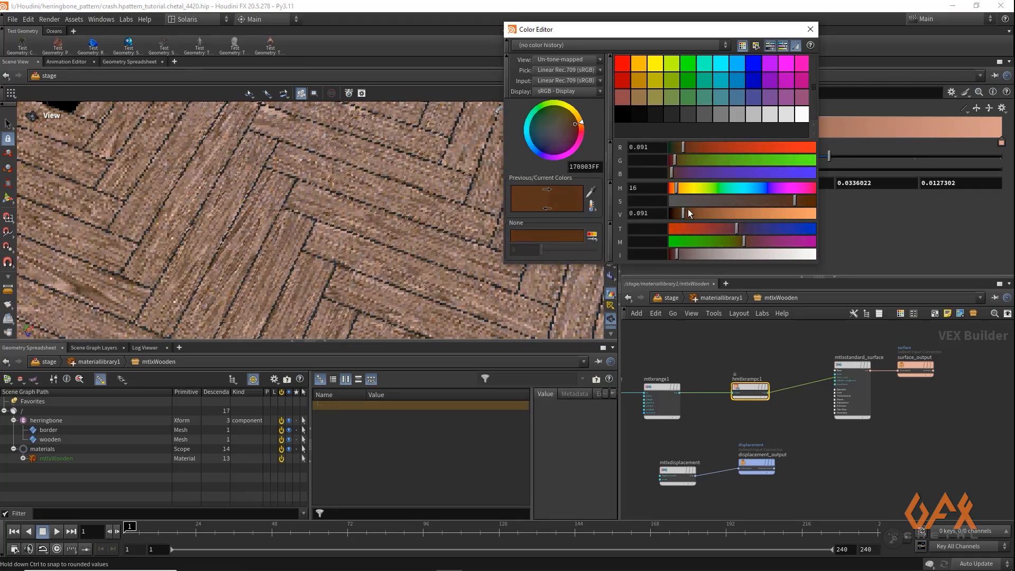
left_click(810, 29)
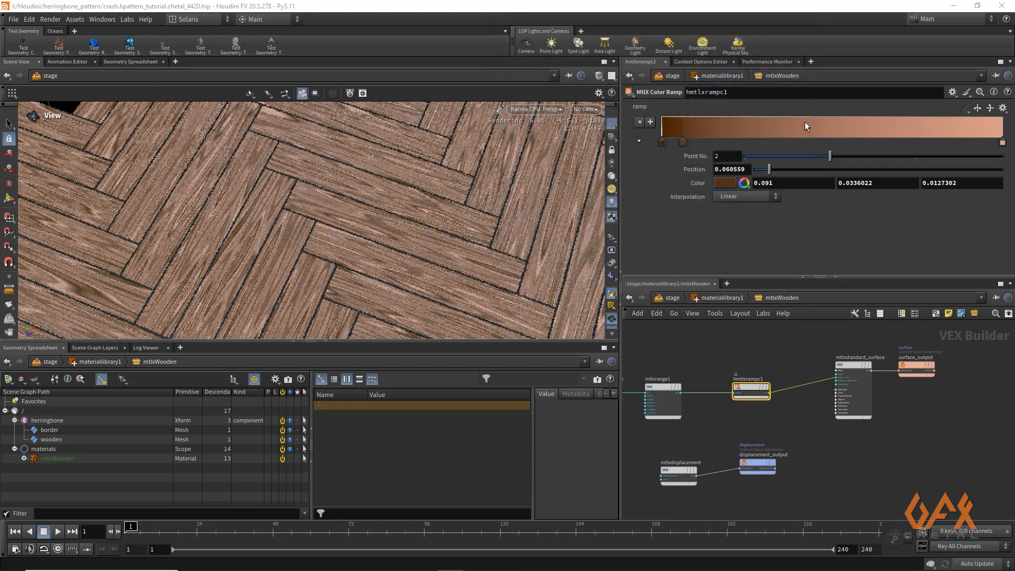
Move mtlxdisplacement and its output below the standard surface and wire mtlxrange1's out into mtlxdisplacement's displacement input.
middle_click_drag(725, 428, 728, 406)
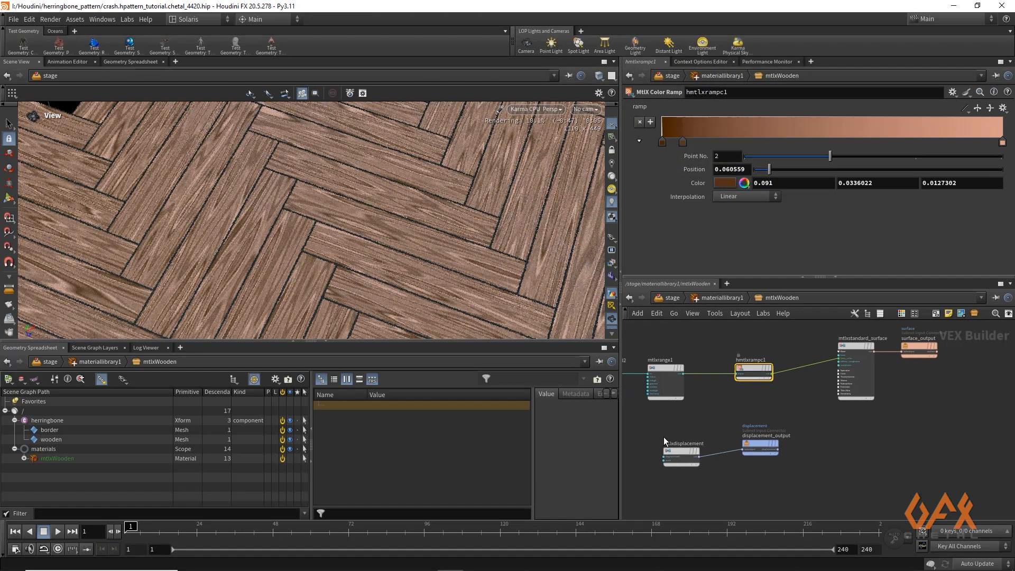
left_click_drag(760, 475, 761, 476)
left_click_drag(687, 454, 775, 439)
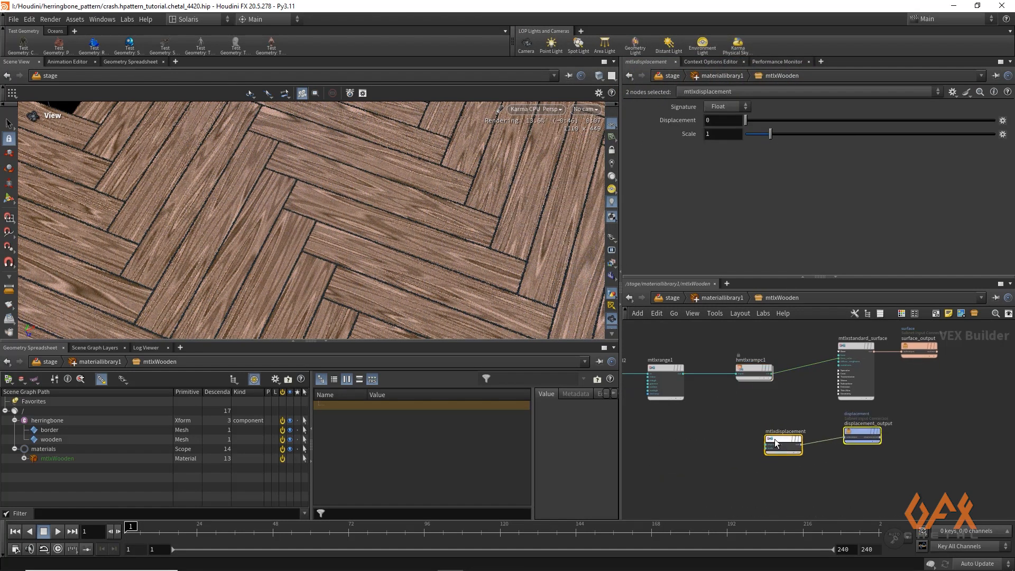
scroll(716, 405, "up", 2)
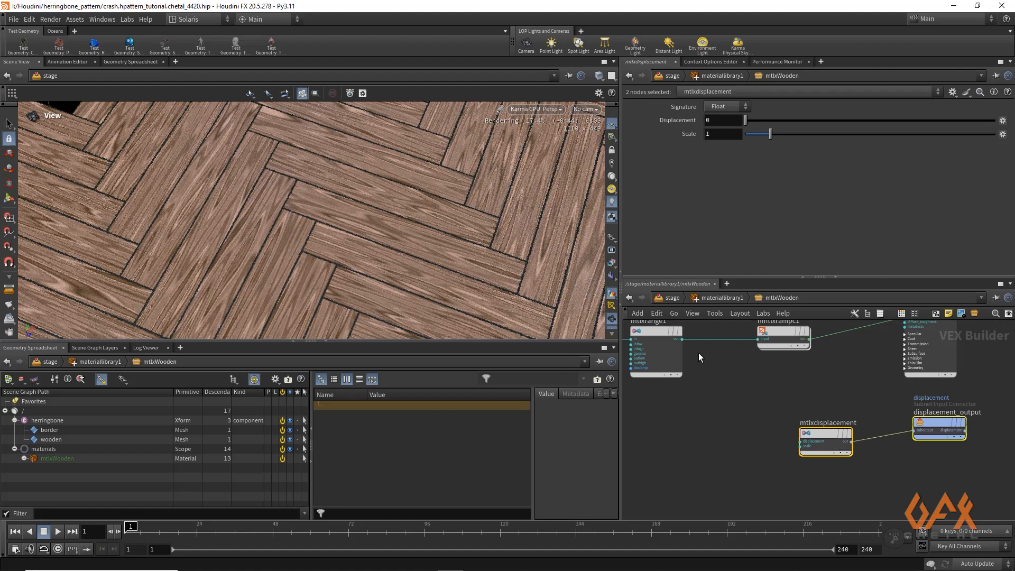
middle_click_drag(699, 353, 727, 361)
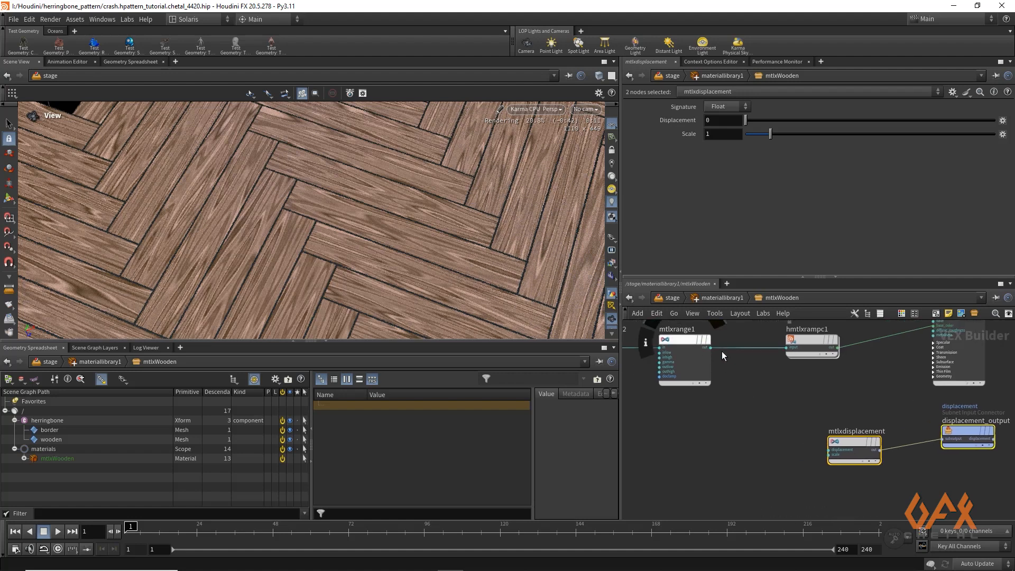
scroll(798, 415, "up", 2)
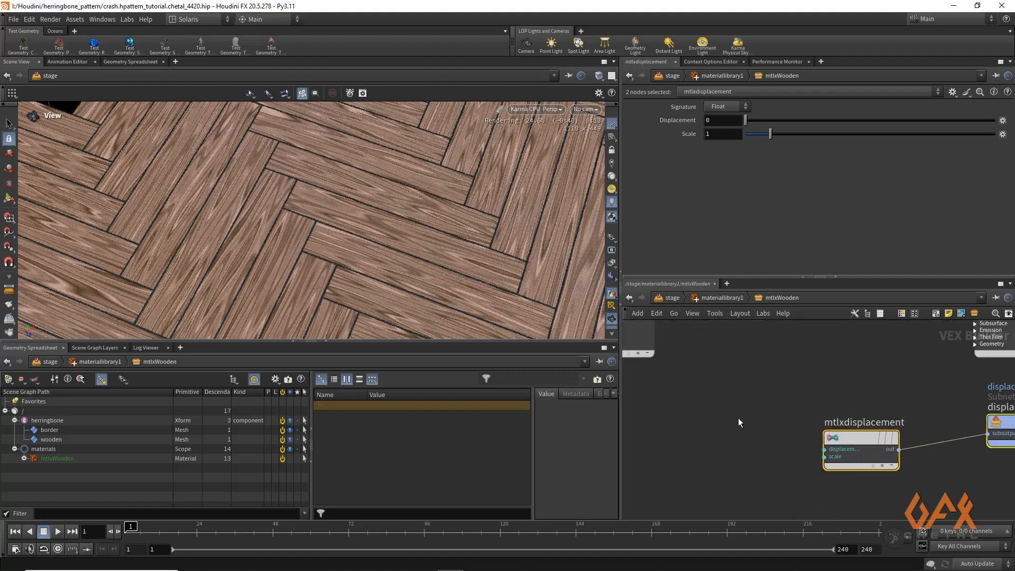
middle_click_drag(739, 418, 776, 445)
scroll(731, 363, "down", 2)
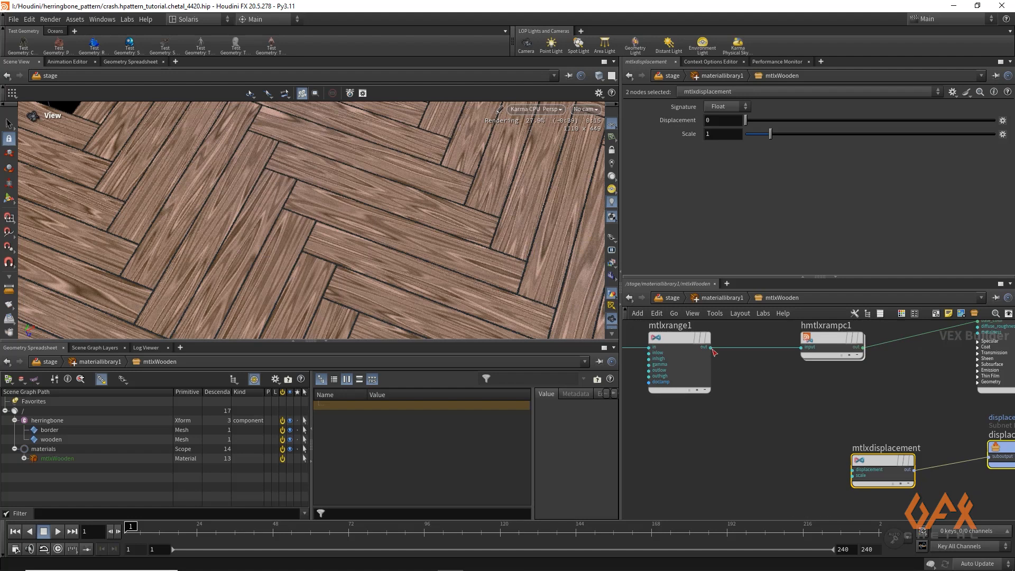
left_click_drag(712, 348, 852, 469)
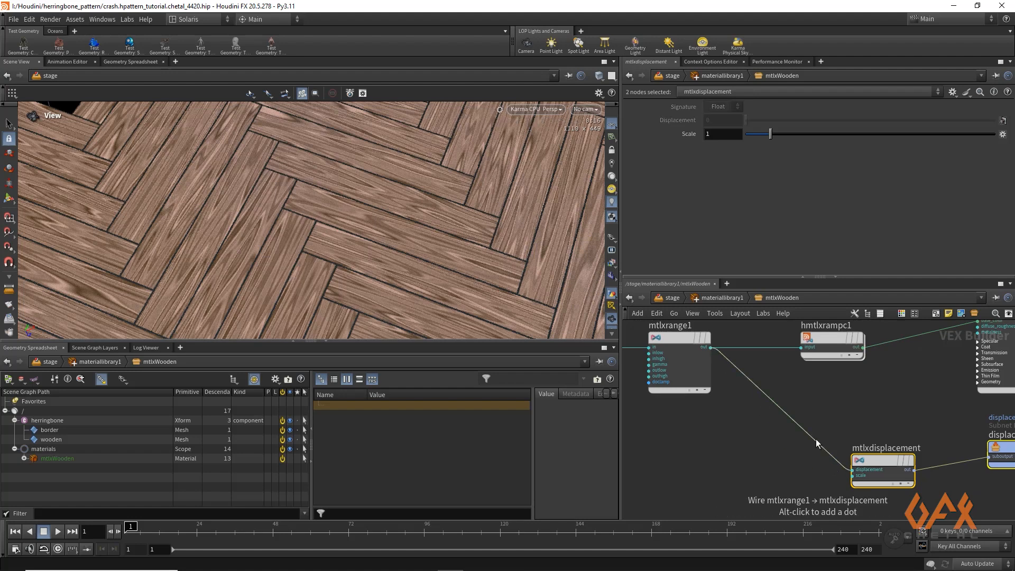
Set mtlxdisplacement's Scale to -.0001 and inspect the planks up close in the render.
left_click(881, 461)
left_click(727, 135)
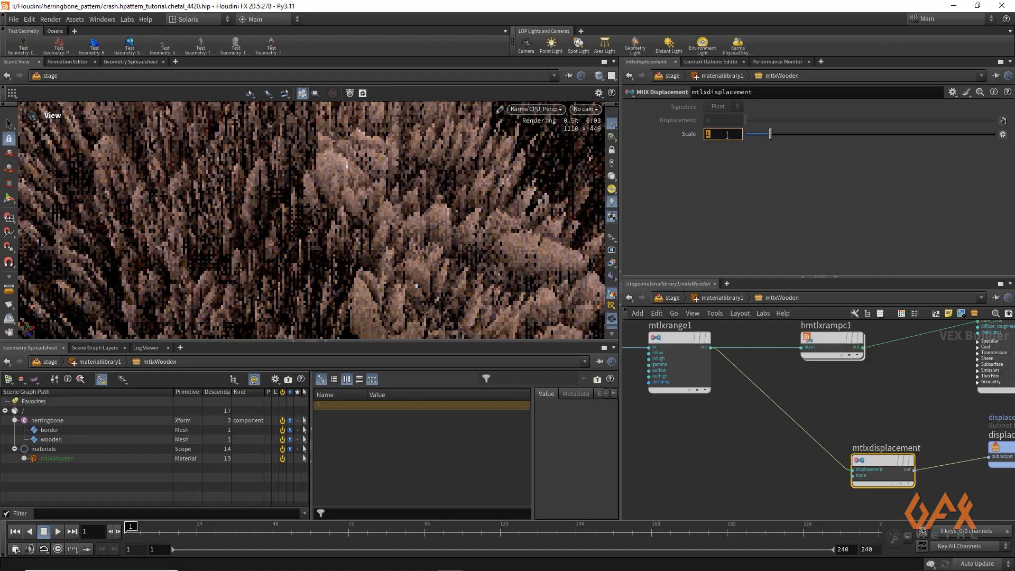
type("-")
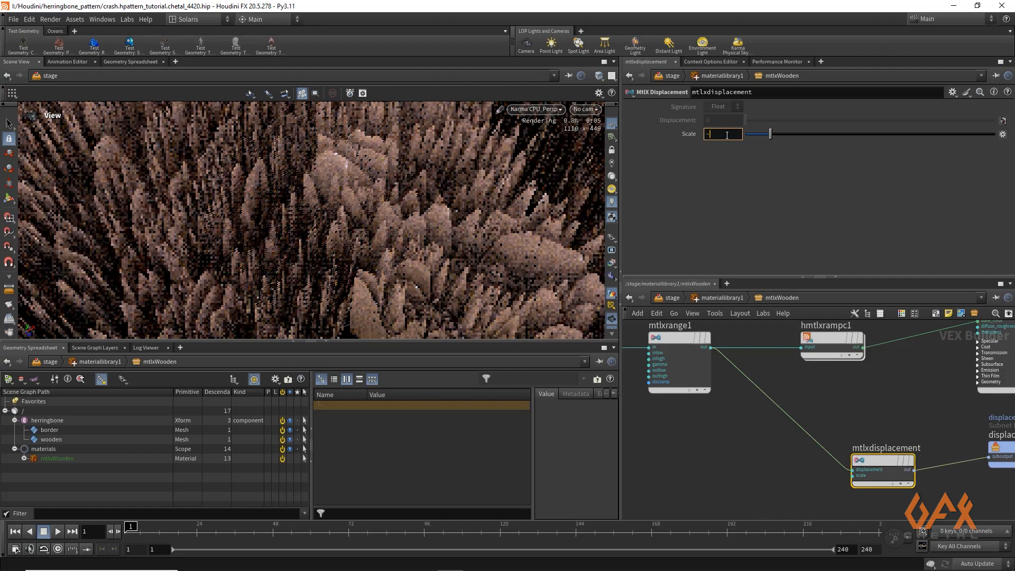
type(".0001")
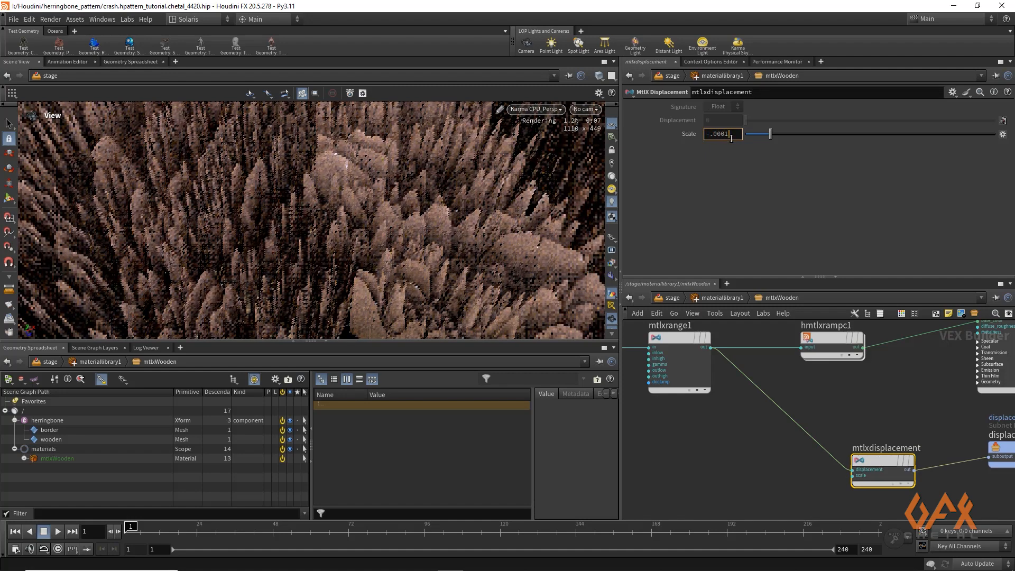
key("Return")
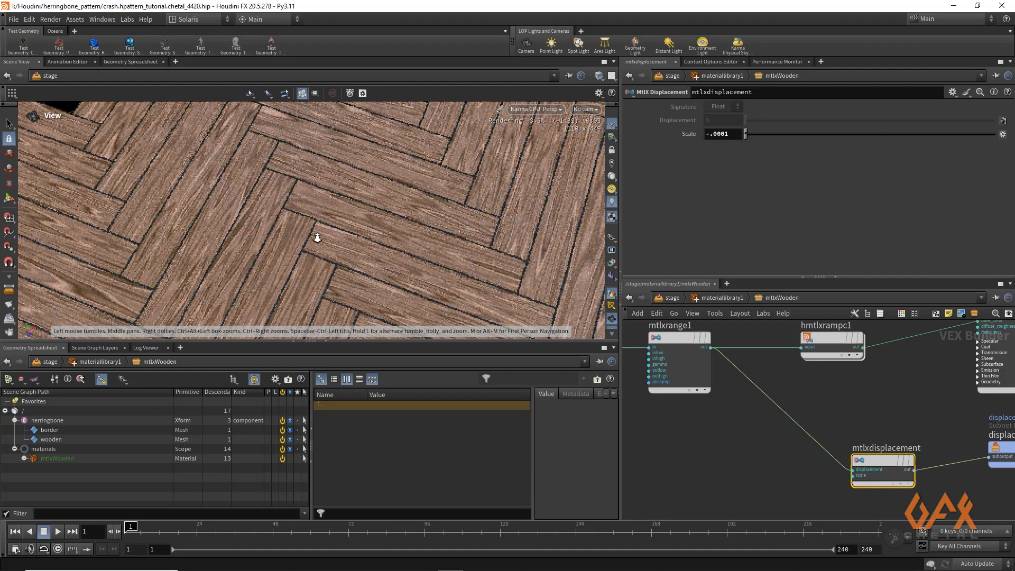
middle_click_drag(317, 238, 371, 244)
right_click_drag(369, 244, 362, 242)
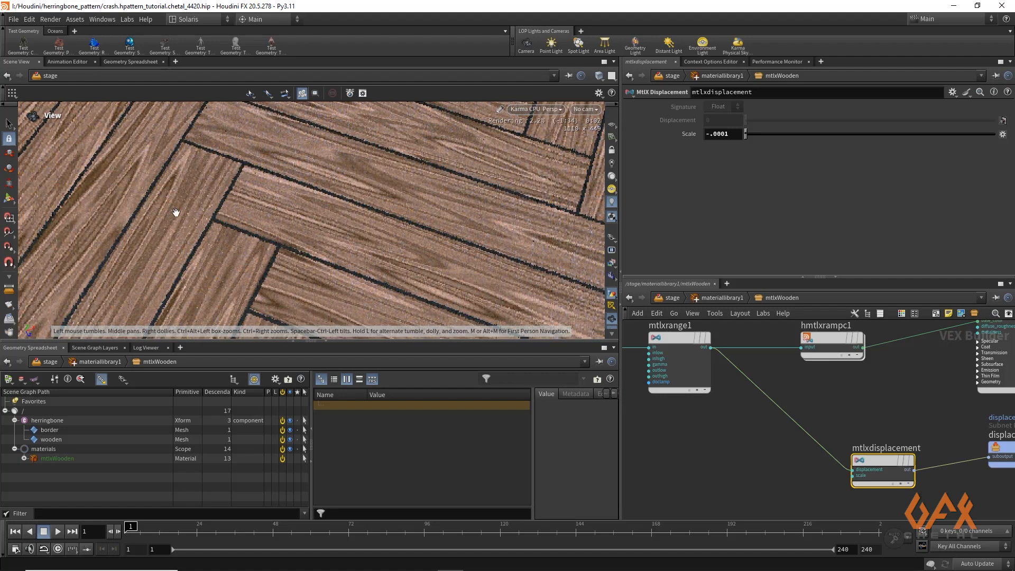
Set the standard surface's specular Roughness to 0.107 and Diffuse Roughness to 0.035.
middle_click_drag(824, 373, 735, 399)
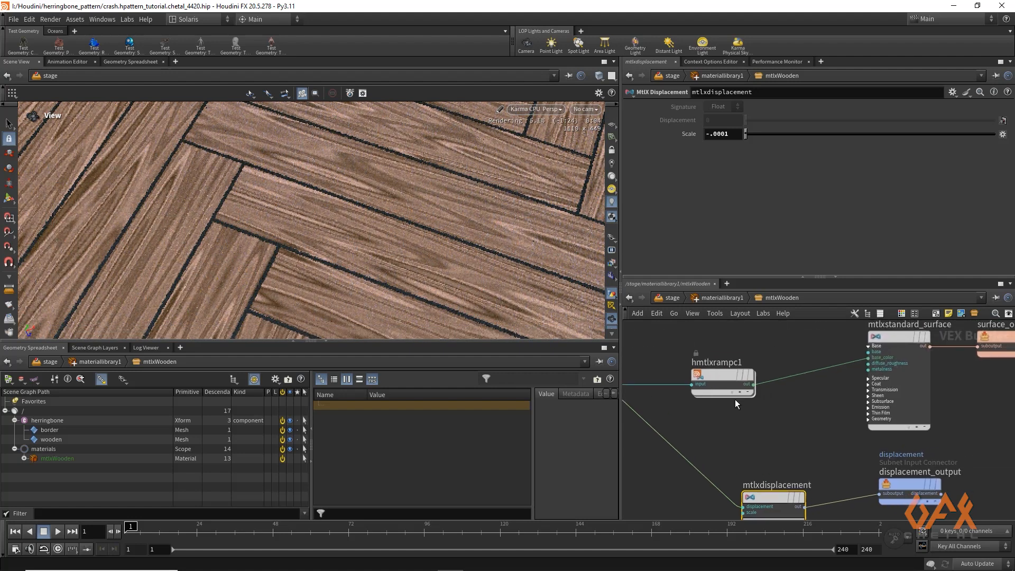
left_click(882, 348)
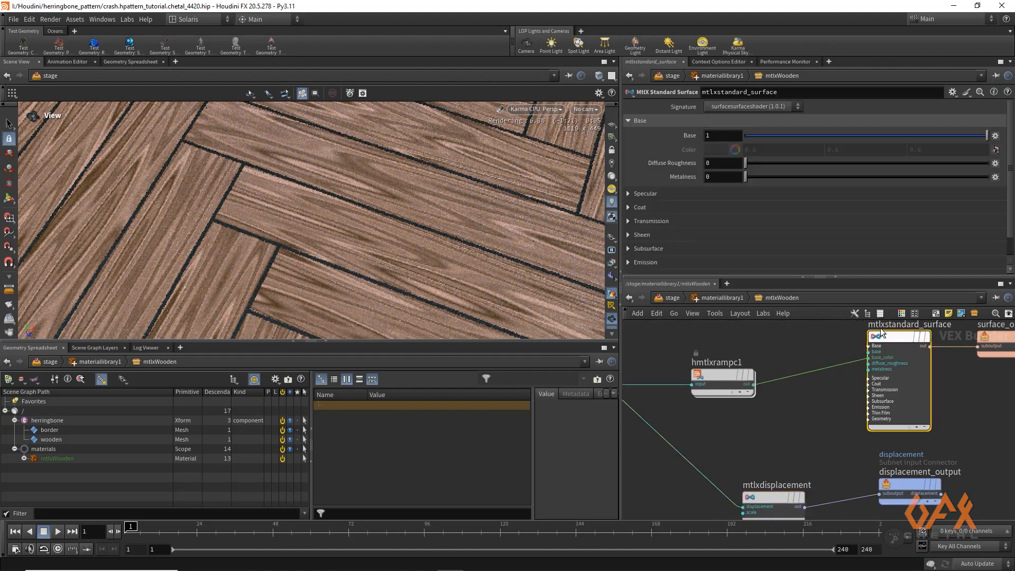
left_click(628, 194)
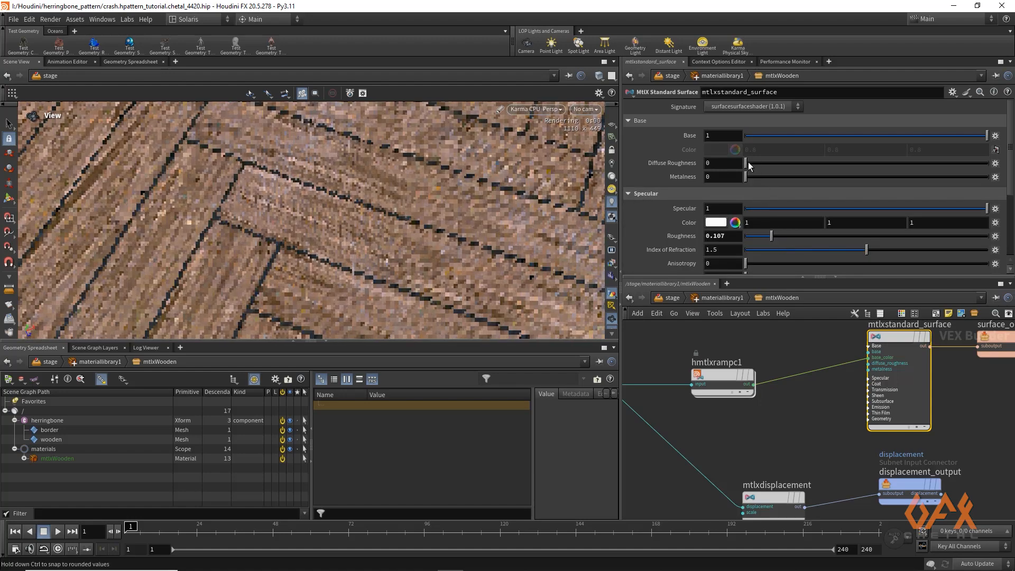
left_click_drag(747, 163, 754, 163)
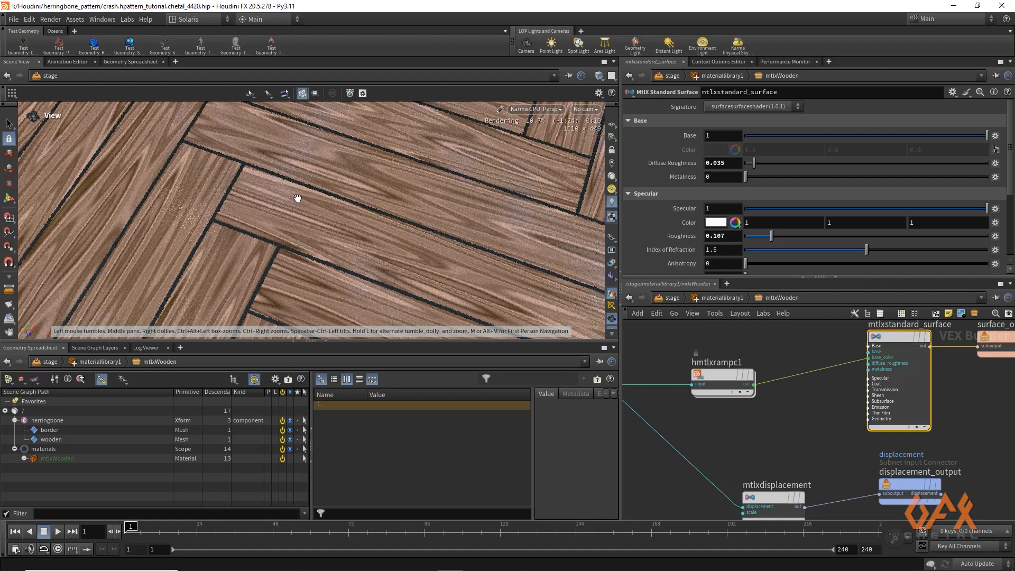
scroll(298, 198, "up", 5)
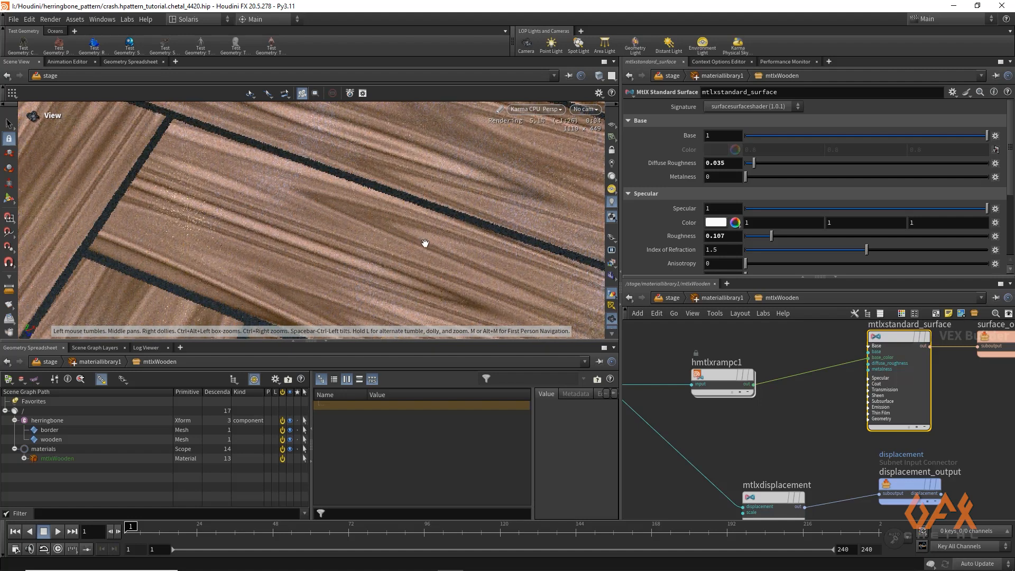
Add a third MtlX Unified Noise 2D node below mtlxunifiednoise2d1.
middle_click_drag(730, 453, 793, 389)
scroll(760, 439, "down", 1)
scroll(767, 441, "down", 1)
middle_click_drag(773, 444, 743, 448)
middle_click_drag(629, 454, 762, 450)
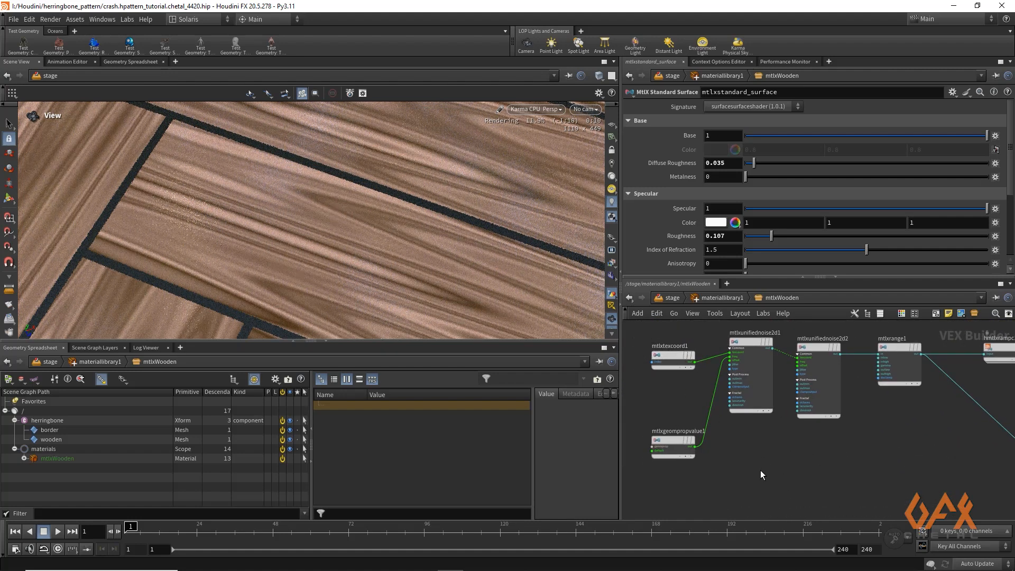
key("Tab")
type("no")
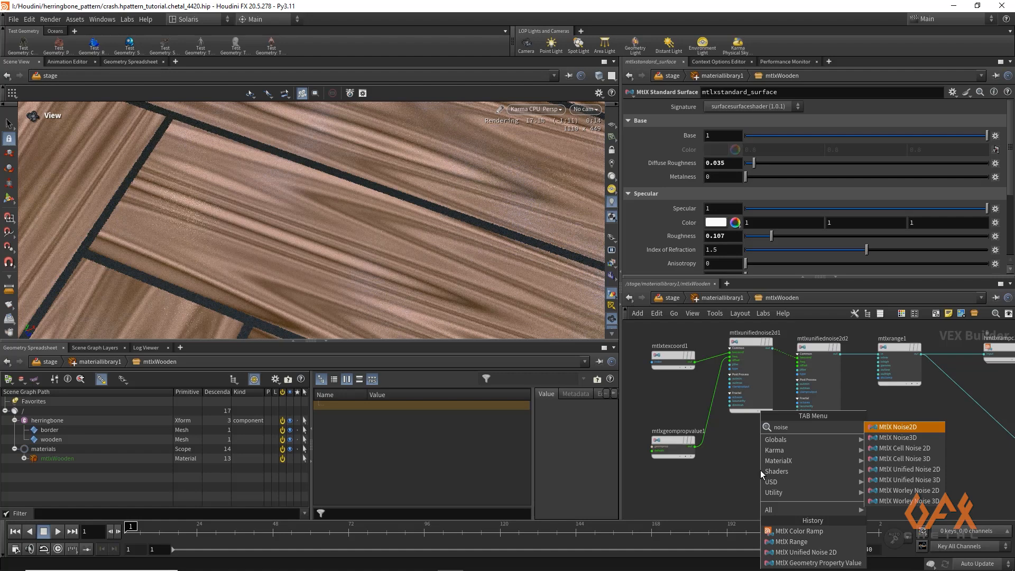
key("Down")
key("Down")
key("Down")
key("Down")
key("Return")
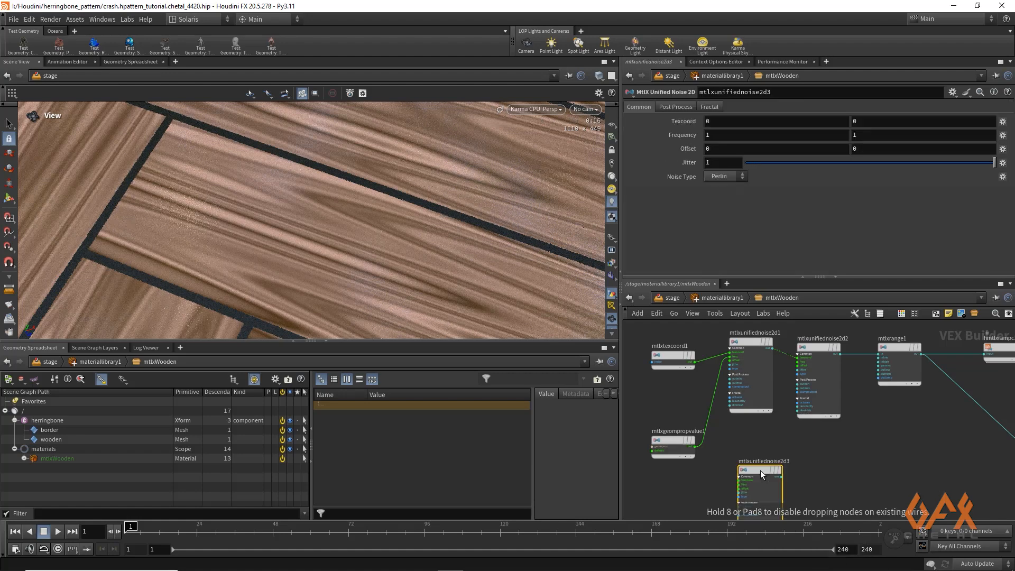
Place mtlxunifiednoise2d3, wire mtlxtexcoord1's out into its texcoord input, and connect its out to the standard surface's base_color.
left_click(760, 471)
left_click_drag(695, 362, 739, 481)
middle_click_drag(863, 458, 794, 473)
scroll(765, 453, "down", 1)
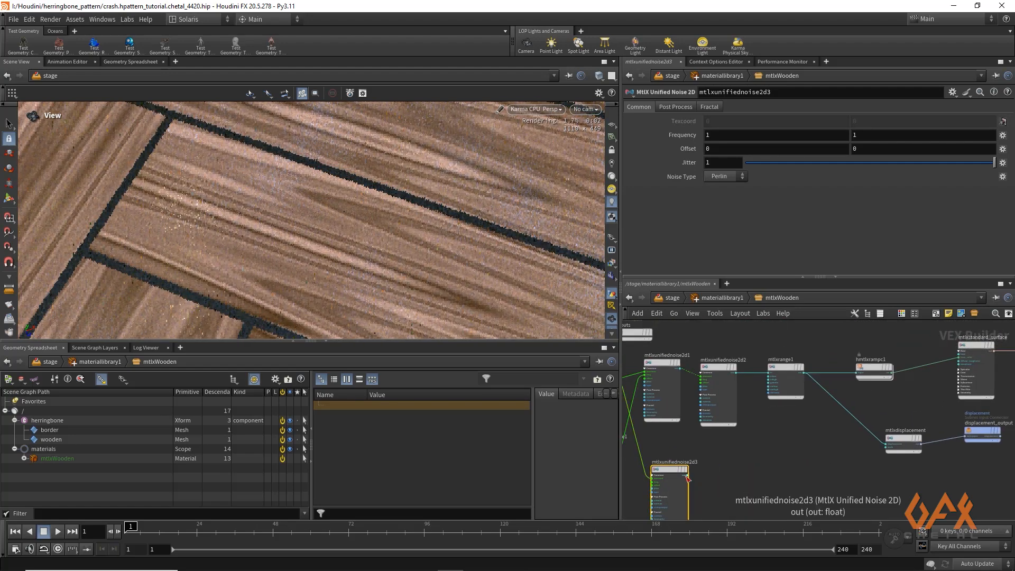
left_click(689, 478)
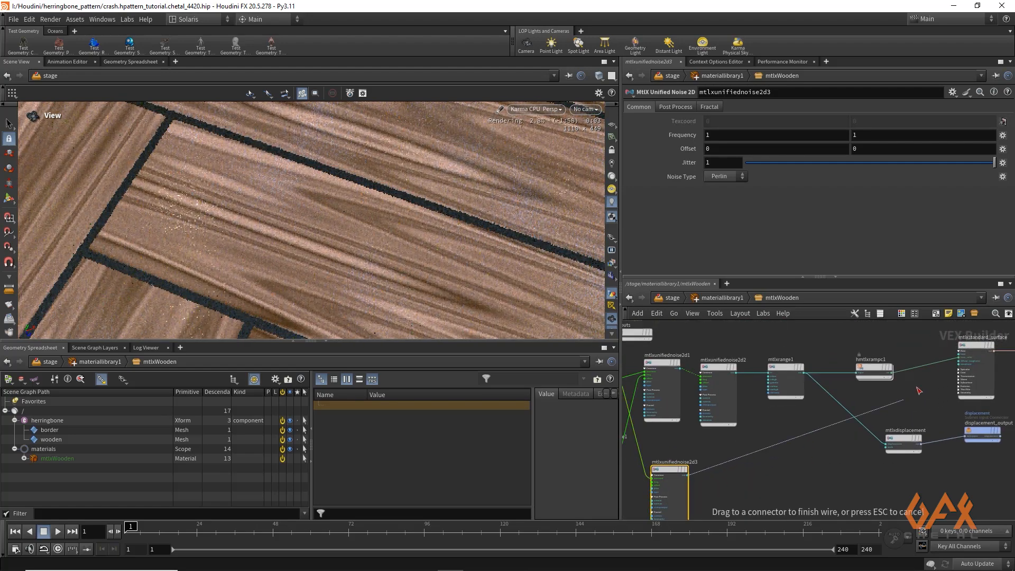
left_click(960, 359)
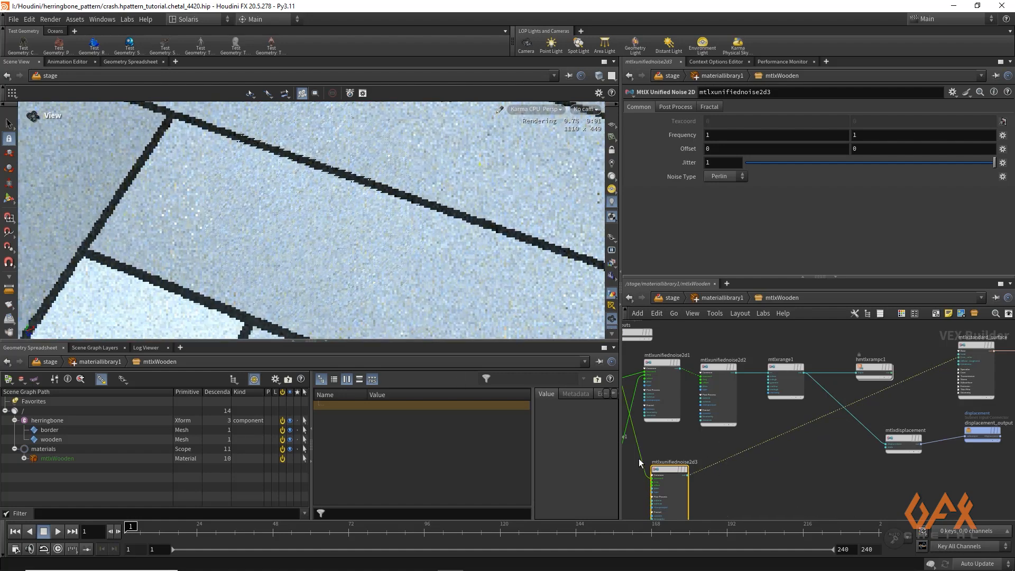
Set mtlxunifiednoise2d3's Frequency to 150 and 2000.
scroll(639, 458, "up", 4)
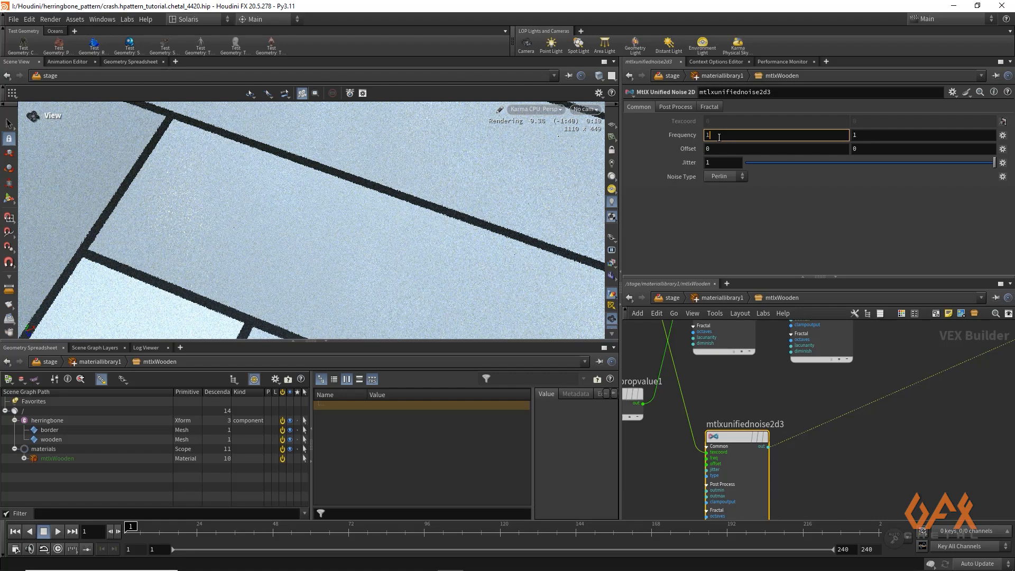
double_click(858, 135)
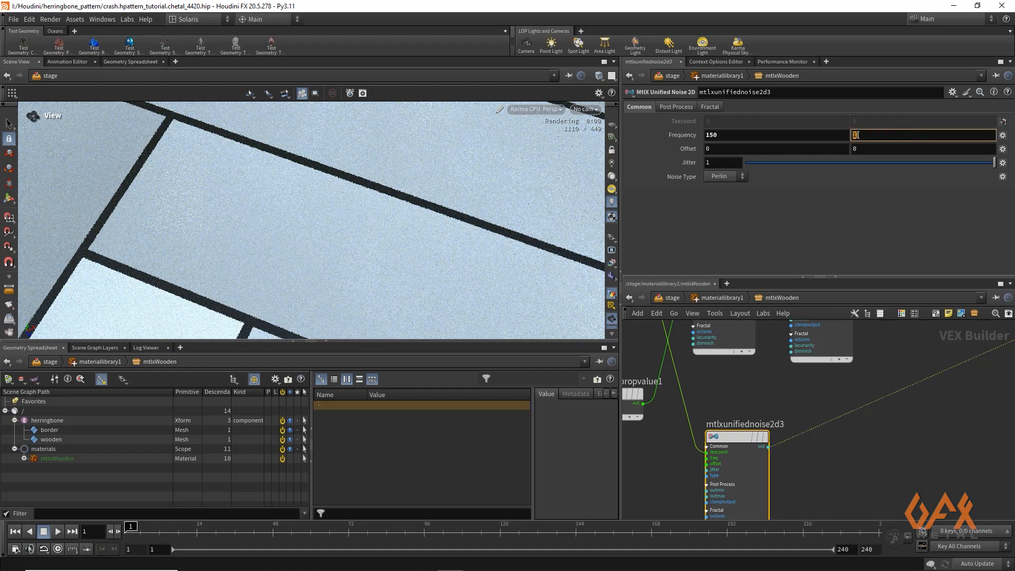
type("2000")
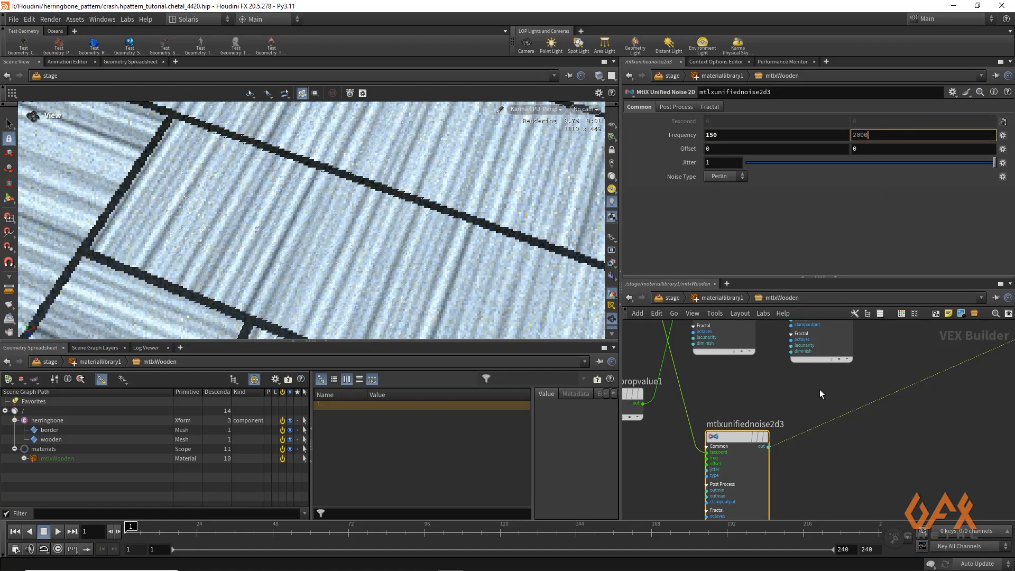
key("Return")
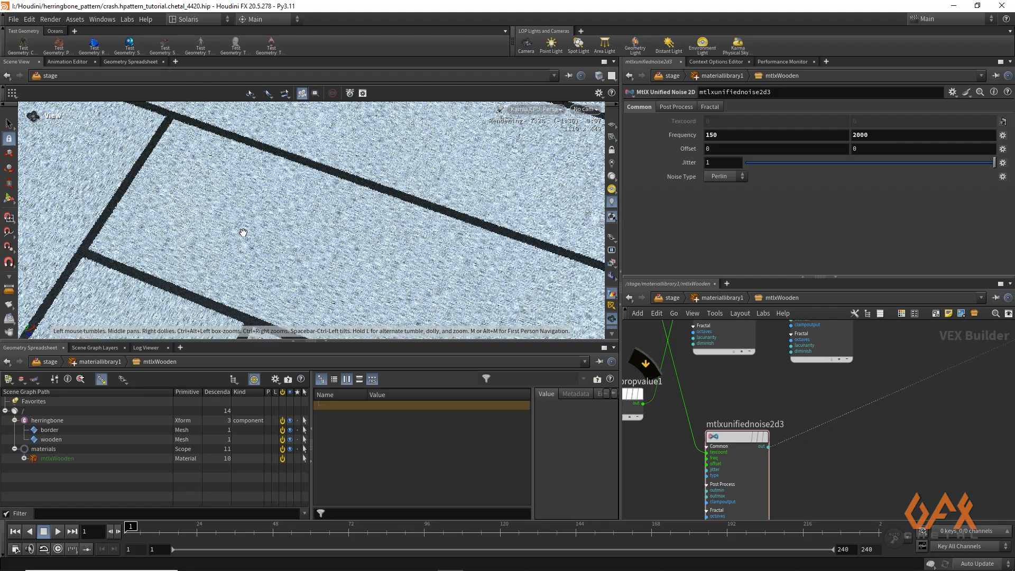
Reconnect hmtlxrampc1's out to the standard surface's base_color input.
middle_click_drag(767, 376, 676, 456)
middle_click_drag(792, 434, 652, 459)
middle_click_drag(972, 347, 866, 384)
scroll(865, 387, "up", 2)
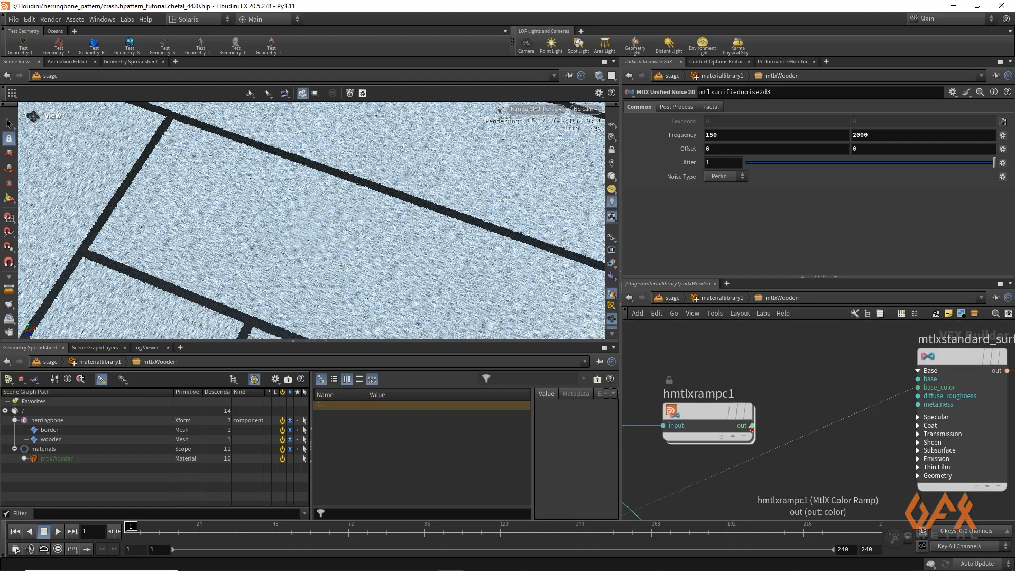
left_click_drag(753, 427, 901, 392)
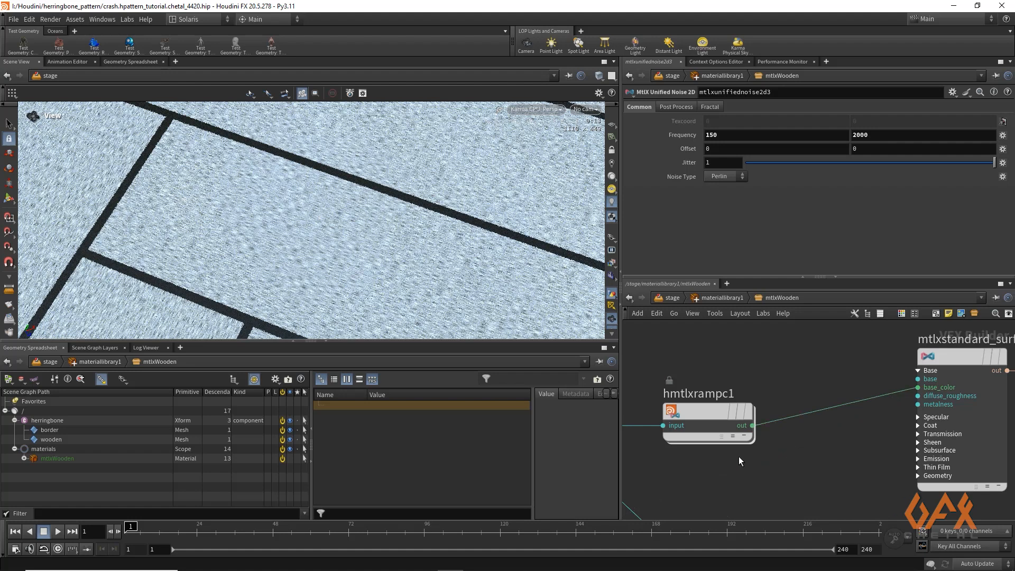
Try driving mtlxunifiednoise2d2's offset input with mtlxunifiednoise2d3's out.
middle_click_drag(714, 461, 1009, 371)
middle_click_drag(748, 475, 838, 385)
scroll(789, 417, "down", 2)
middle_click_drag(774, 437, 806, 464)
middle_click_drag(819, 400, 944, 439)
middle_click_drag(846, 455, 828, 443)
middle_click_drag(834, 380, 818, 380)
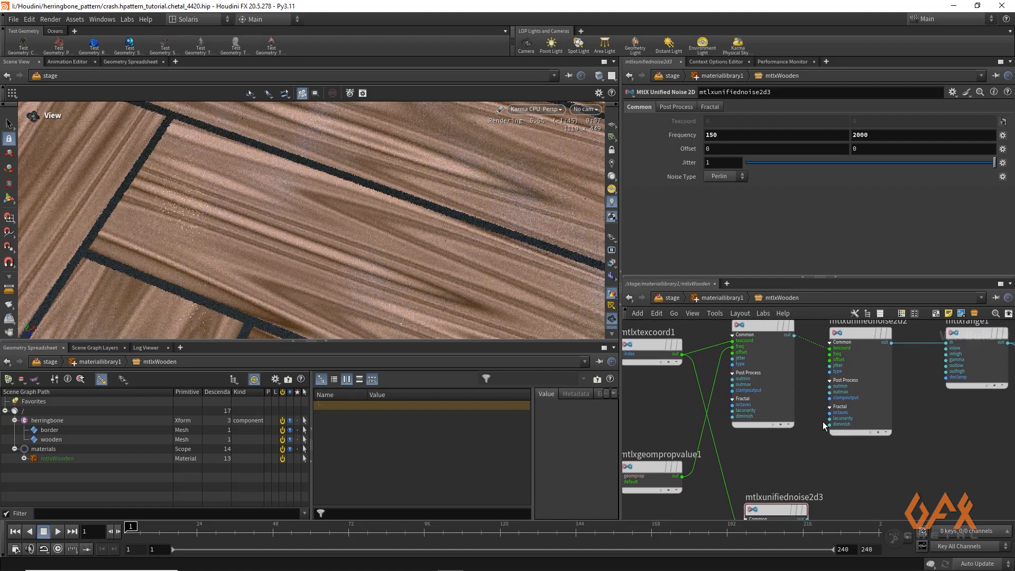
middle_click_drag(809, 475, 783, 462)
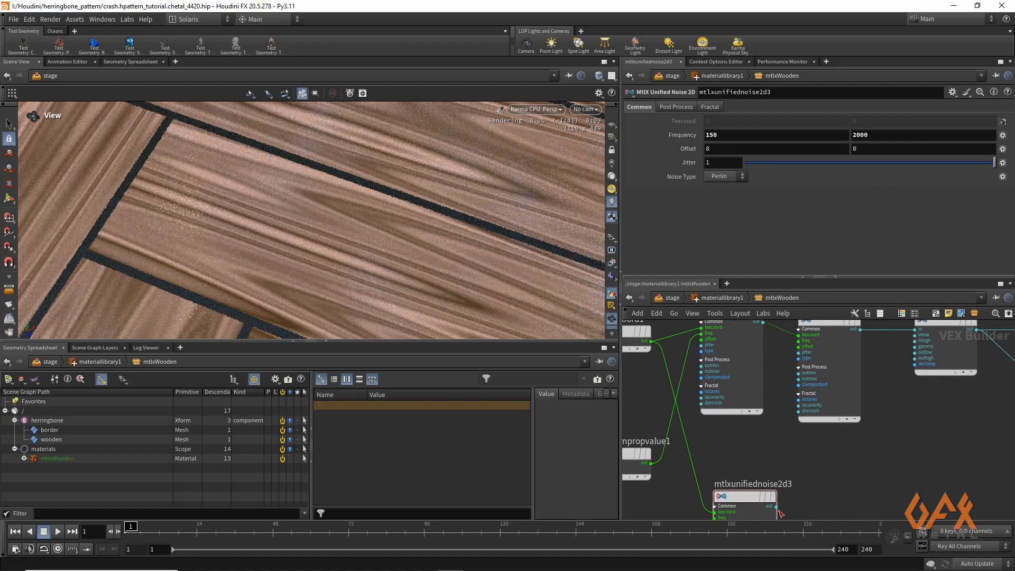
left_click_drag(779, 511, 793, 394)
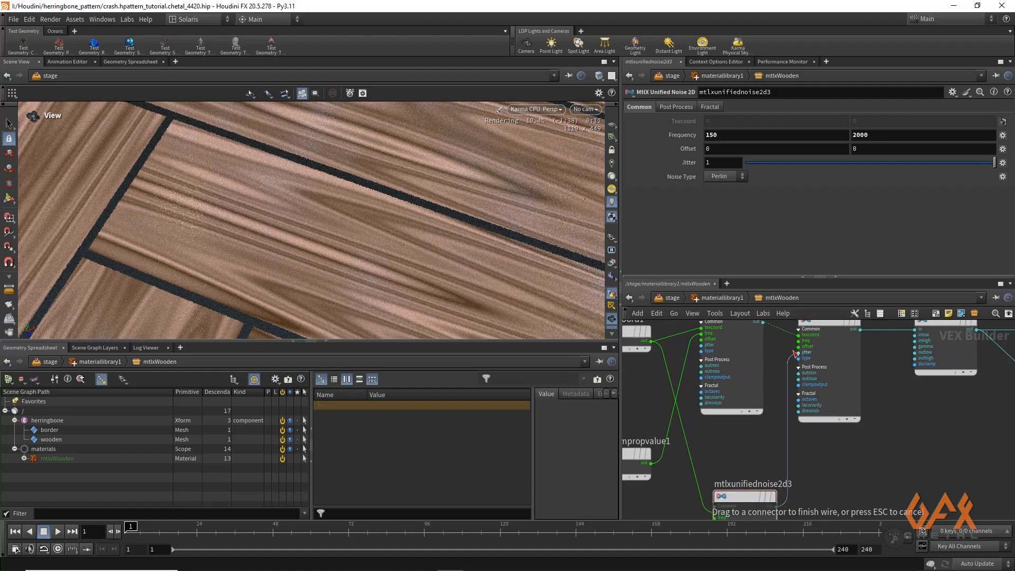
left_click_drag(797, 349, 797, 349)
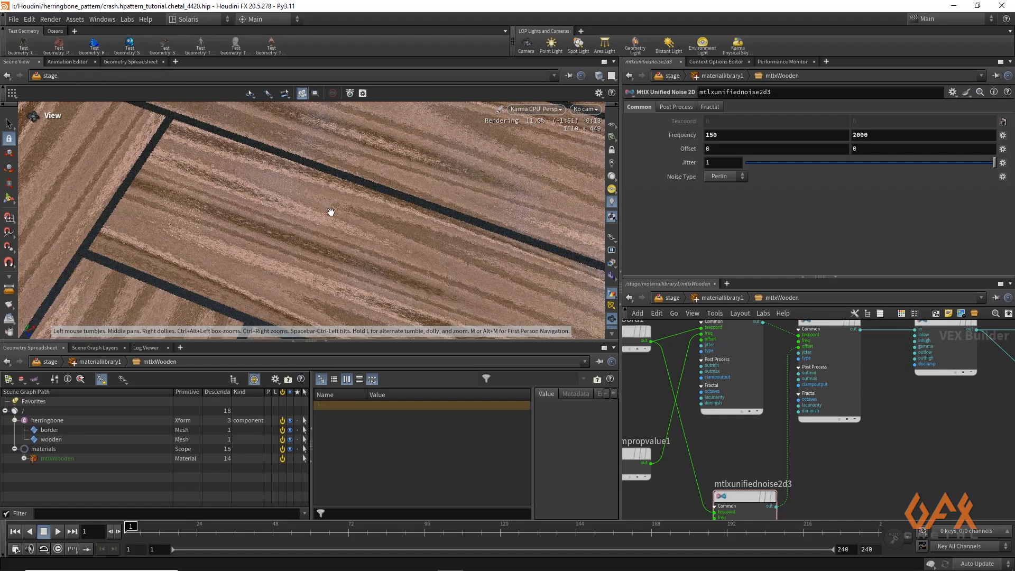
Check the planks from farther away and cut the wire from mtlxunifiednoise2d3 to mtlxunifiednoise2d2's offset.
scroll(323, 223, "down", 5)
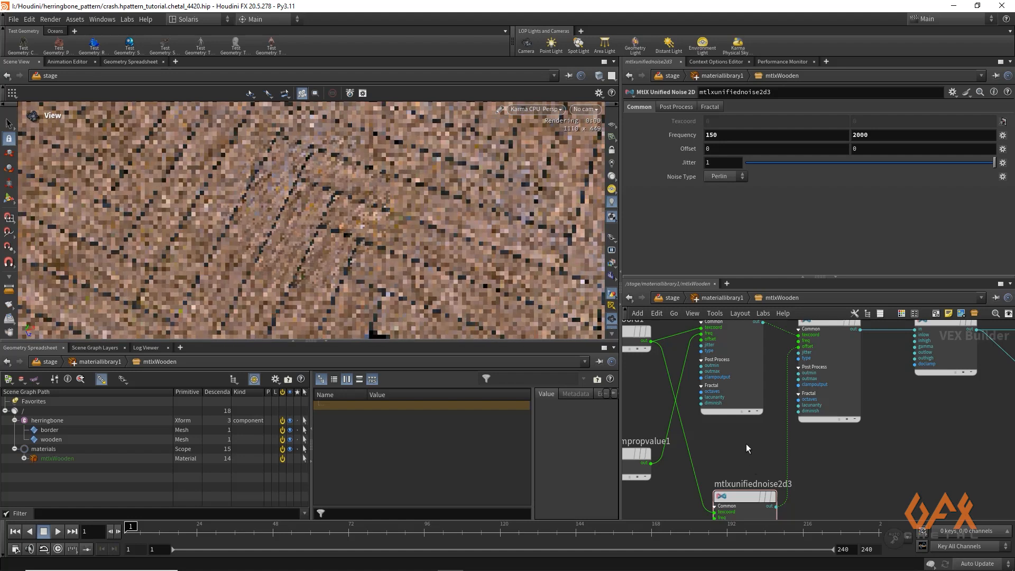
middle_click_drag(746, 443, 697, 423)
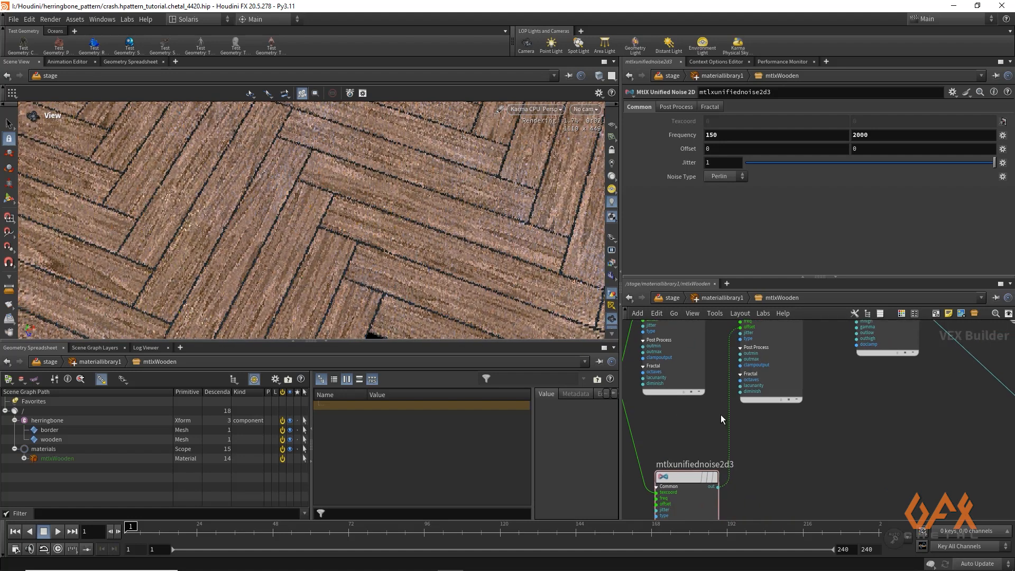
key("u")
double_click(815, 412)
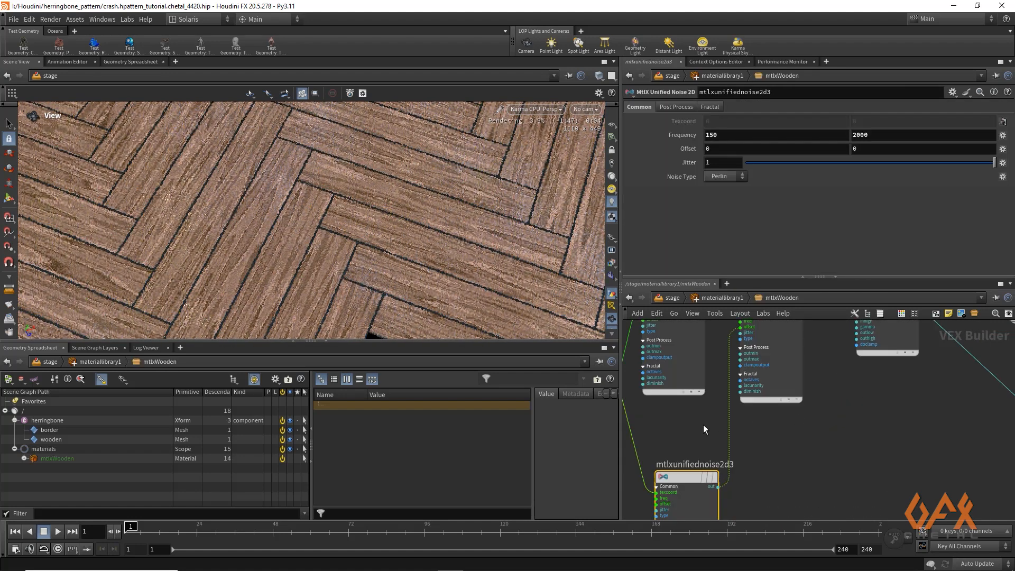
key("y")
left_click_drag(715, 419, 742, 439)
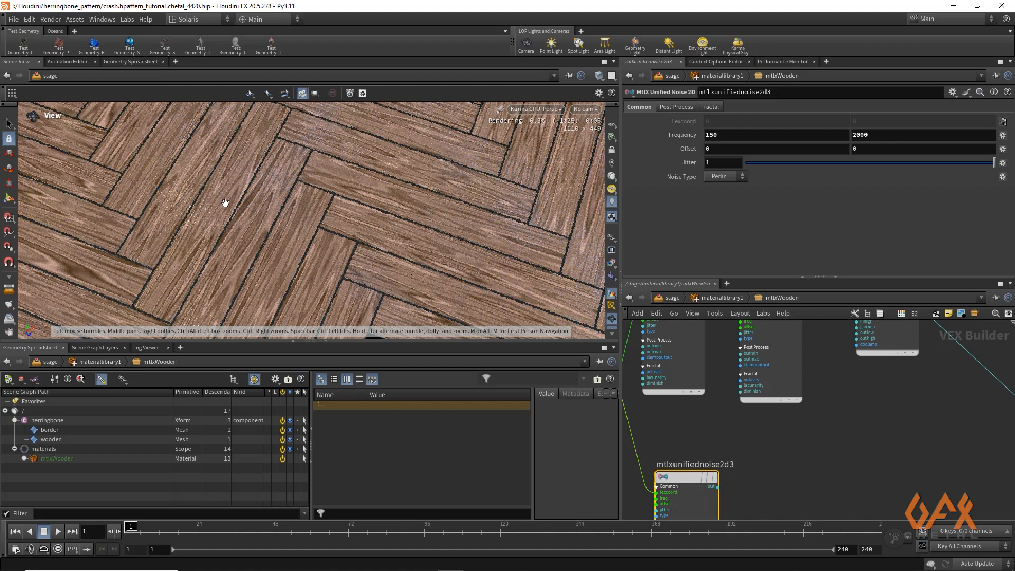
Insert a MtlX Color Correct node on the wire between hmtlxrampc1 and the standard surface's base_color.
middle_click_drag(895, 404, 671, 491)
middle_click_drag(892, 427, 788, 442)
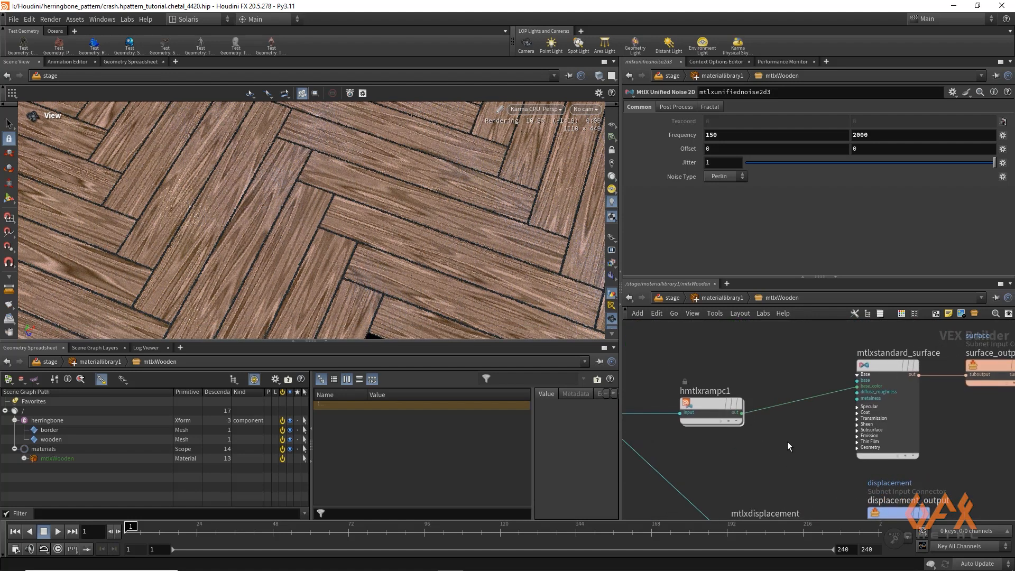
key("Tab")
type("colo")
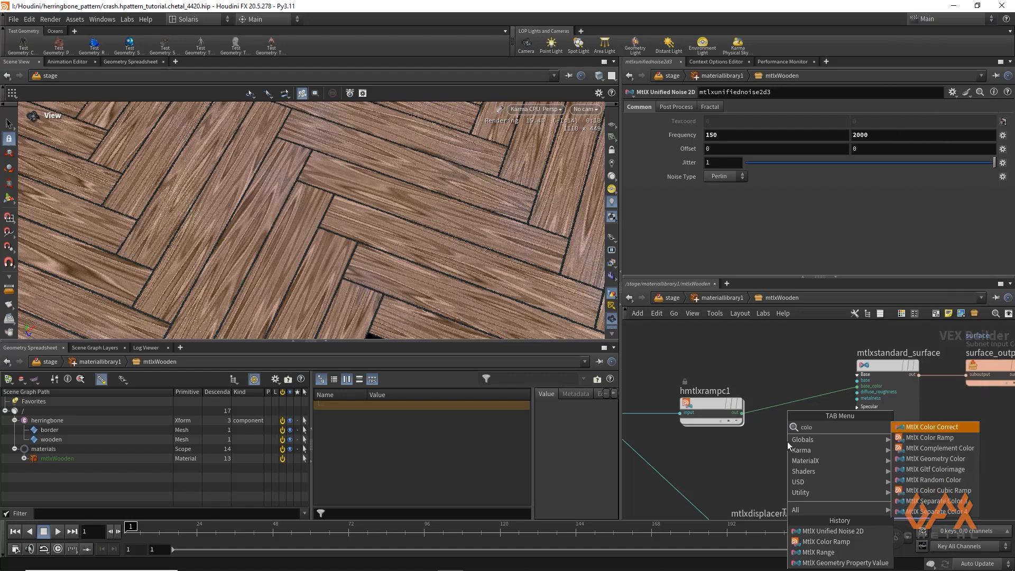
key("Return")
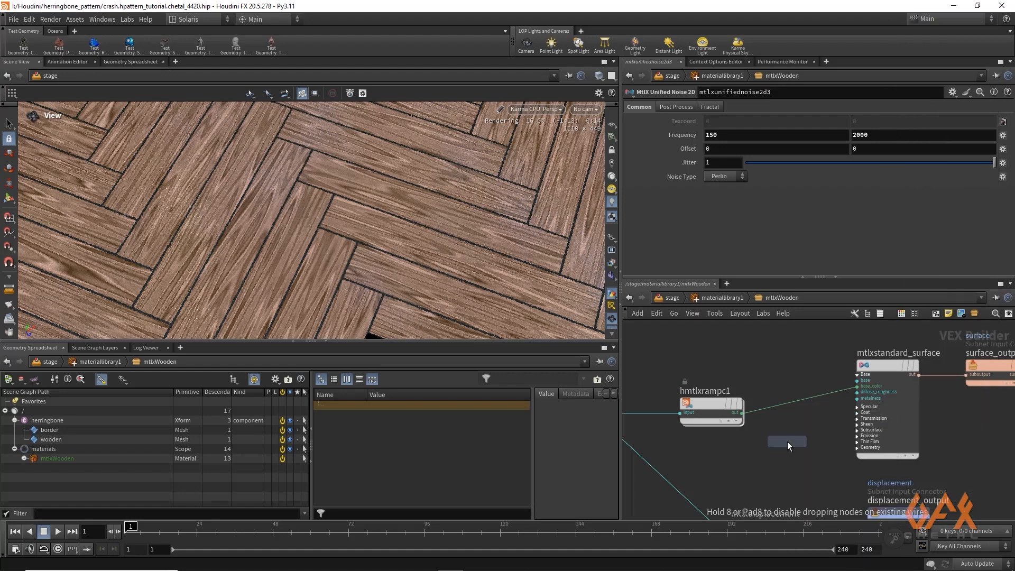
left_click(805, 402)
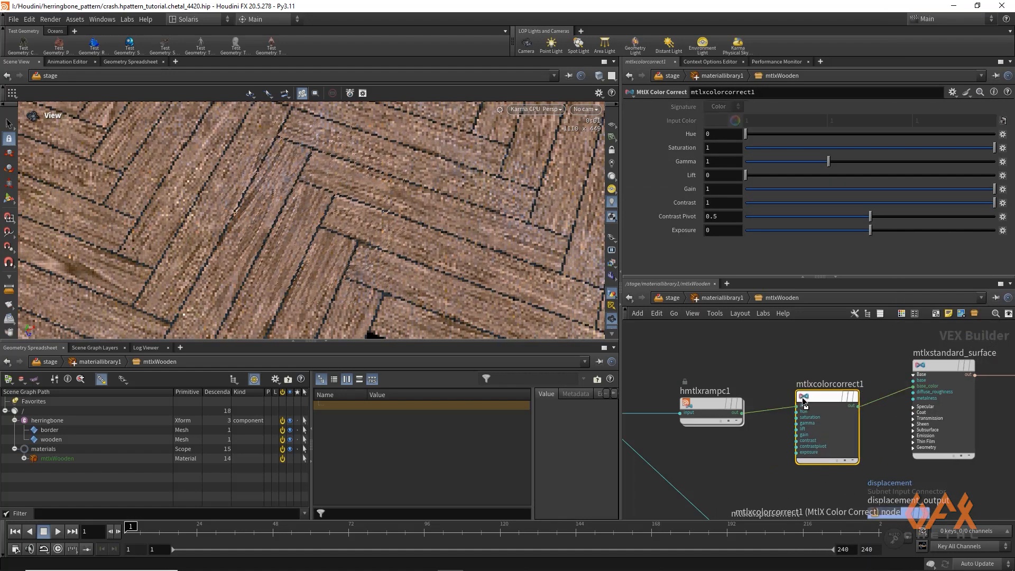
Set the Color Correct node's Hue to 0.011 and Gamma to 0.86, and check the floor in the render.
left_click_drag(750, 135, 749, 137)
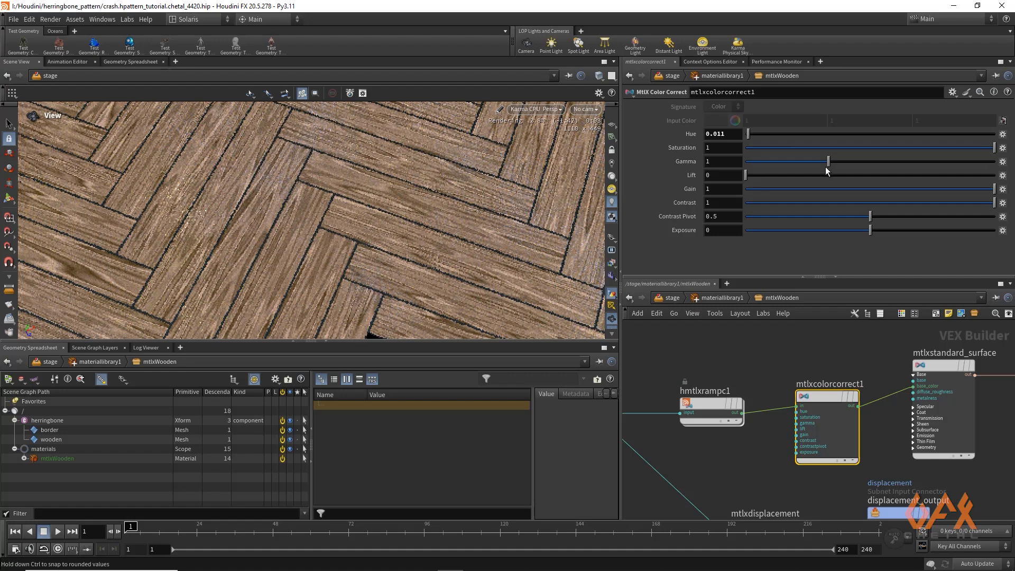
left_click_drag(827, 163, 817, 164)
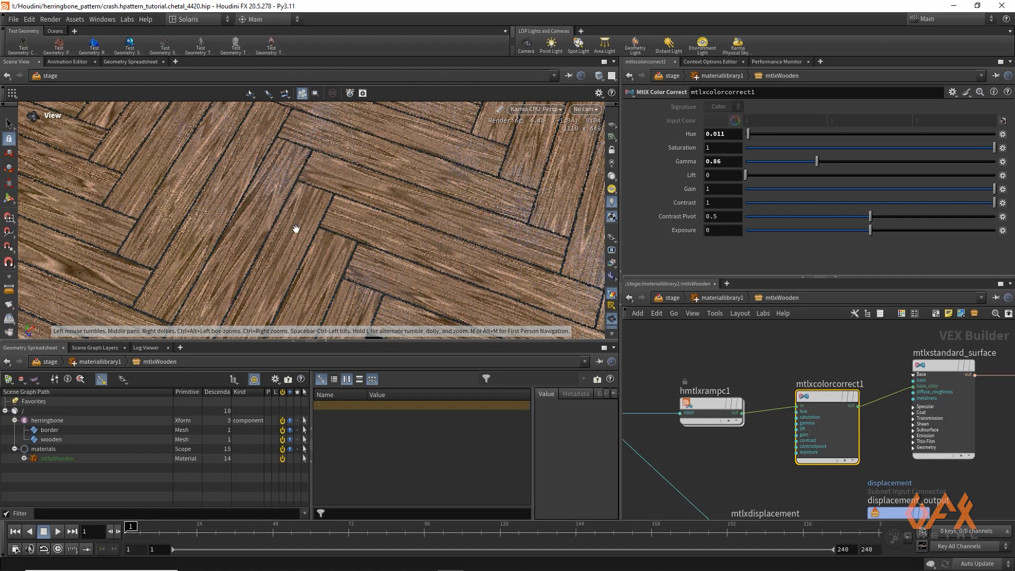
scroll(296, 229, "down", 5)
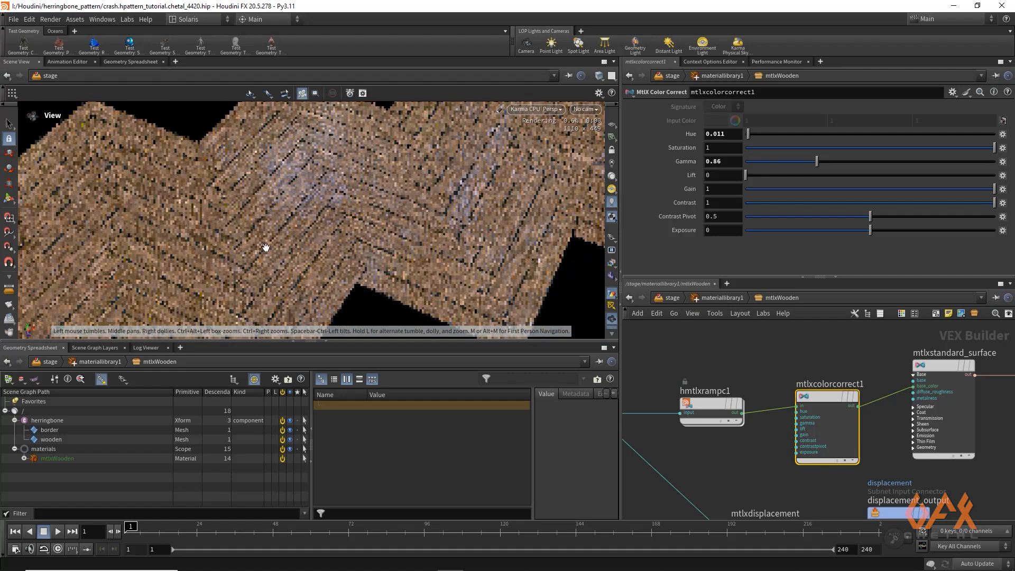
right_click_drag(275, 220, 333, 222)
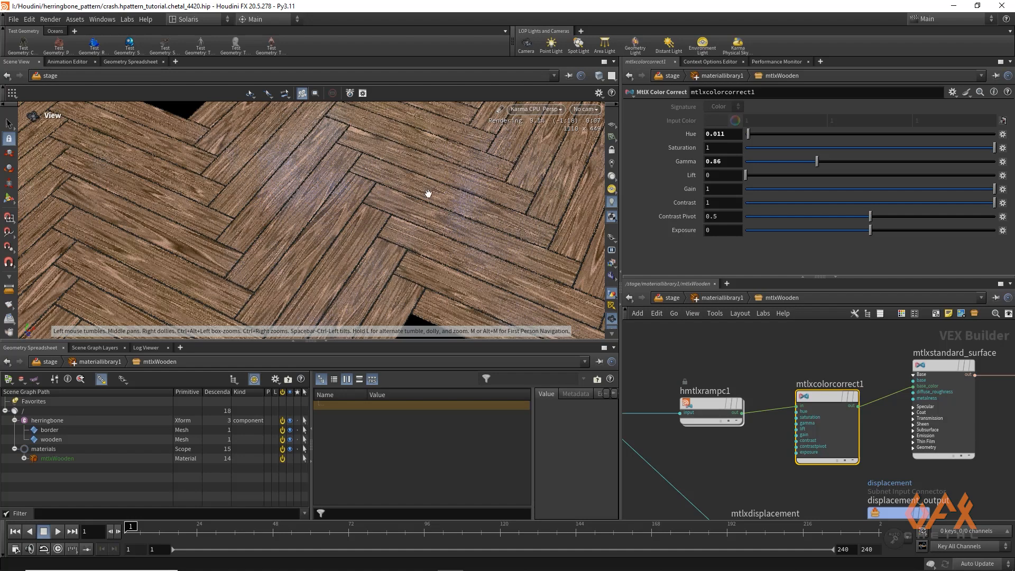
left_click_drag(426, 194, 310, 236)
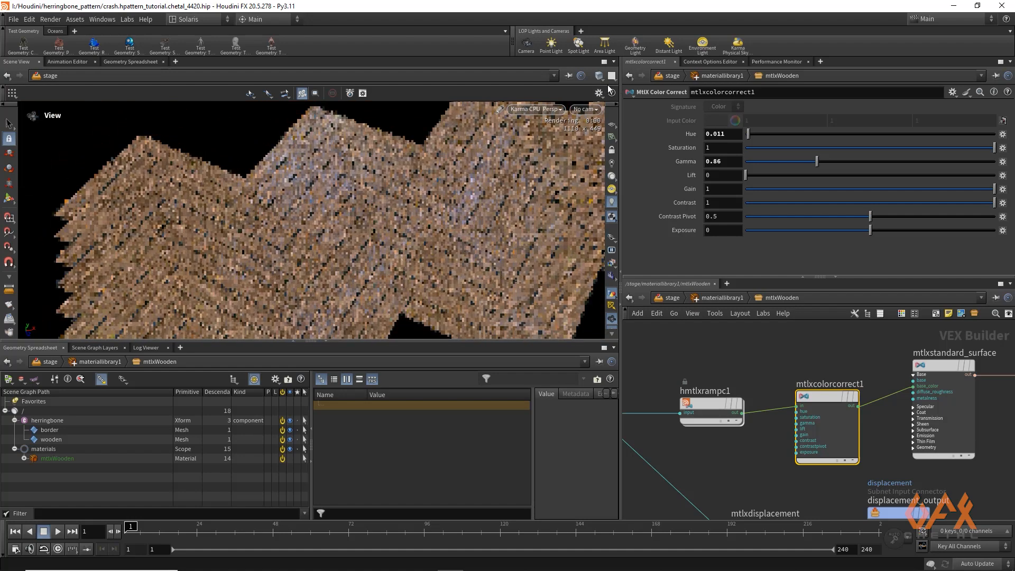
Pin the scene view to the stage network and save the scene file.
left_click(569, 76)
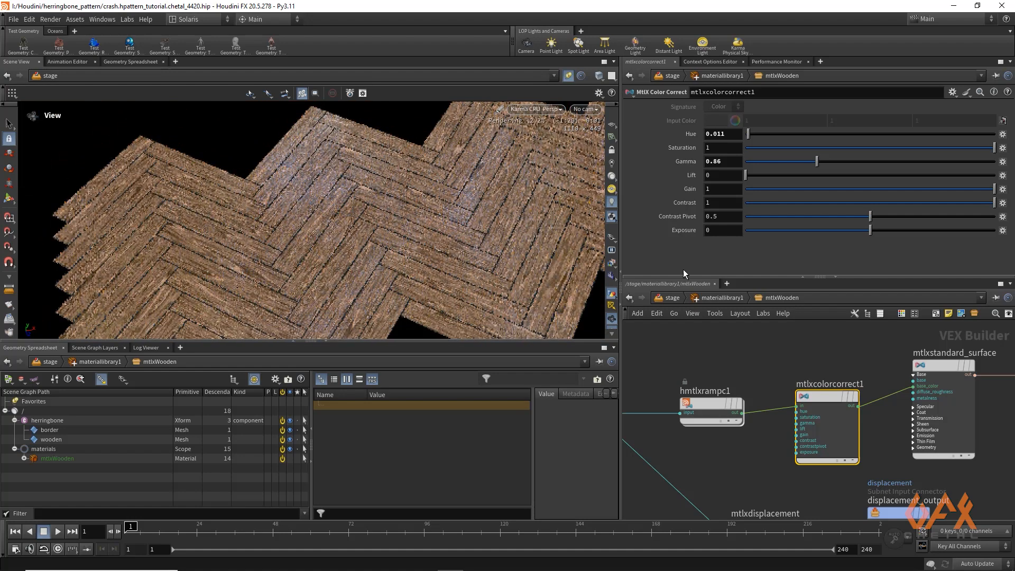
left_click(694, 345)
key("ctrl+s")
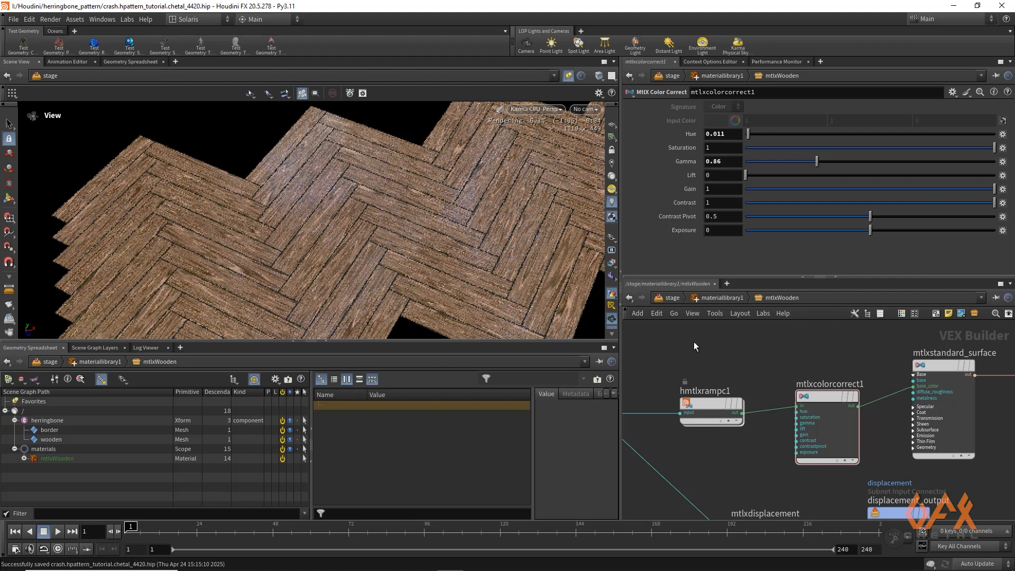
In the hpattern geometry network, set attribwrangle1's Num Rows to 30.
key("1")
scroll(783, 370, "up", 5)
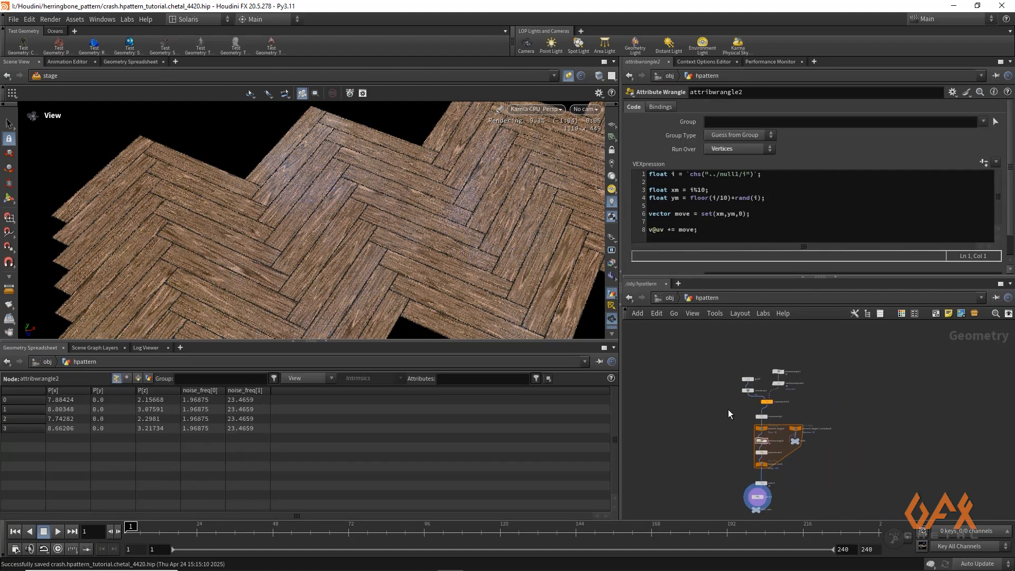
left_click(776, 373)
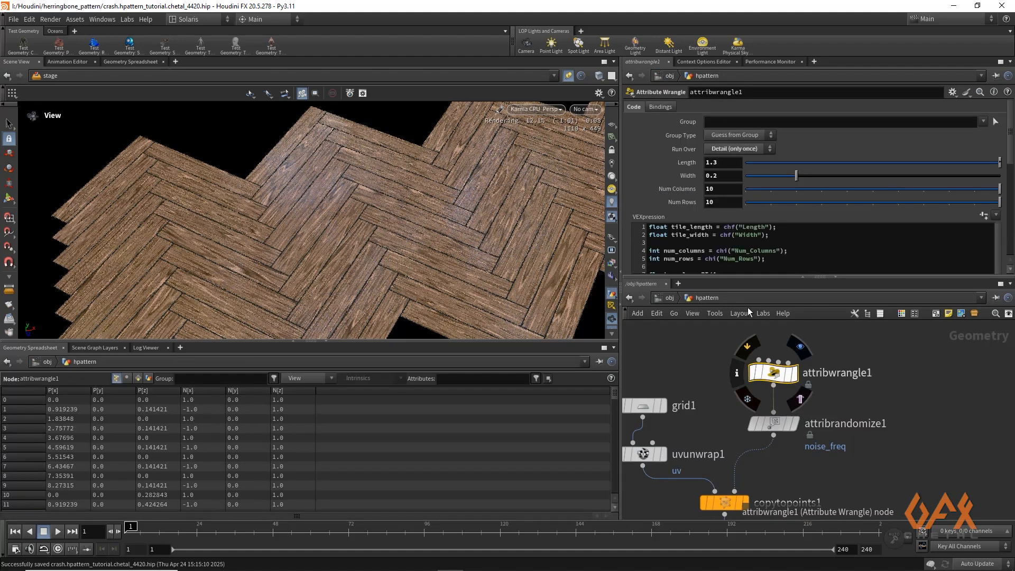
left_click(715, 192)
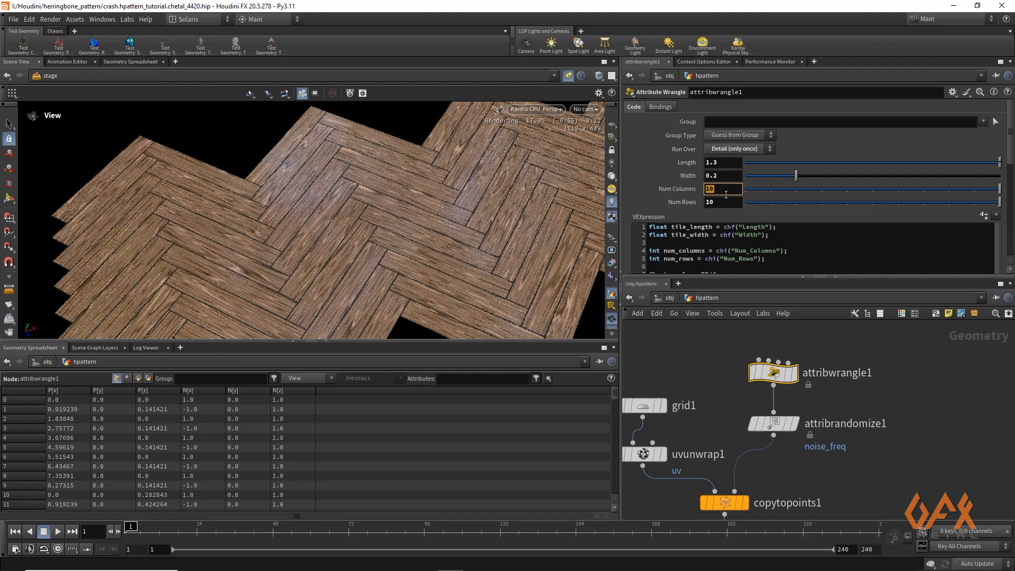
left_click(722, 202)
type("30")
key("Return")
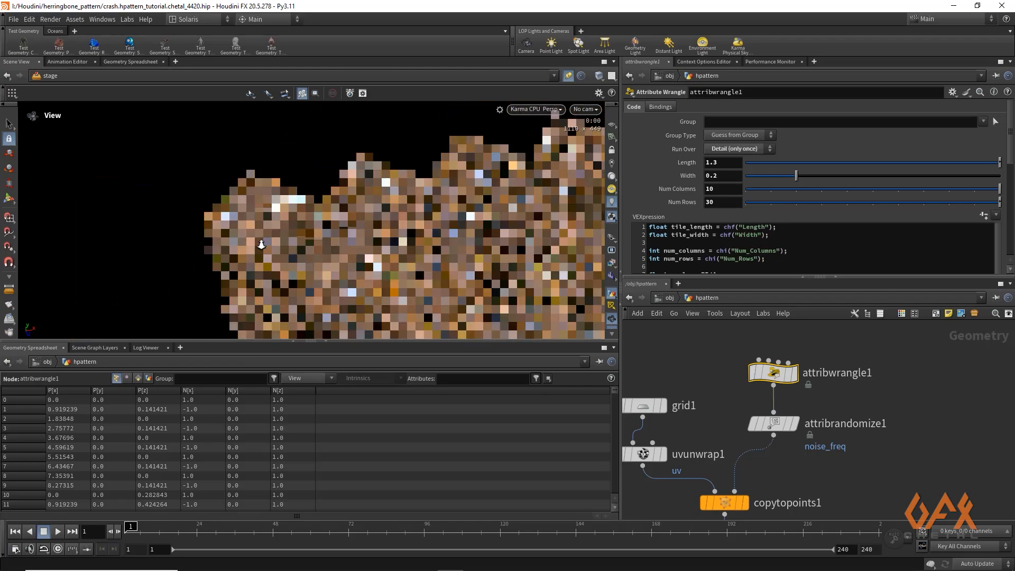
Create a new camera on the stage and frame it close over the herringbone floor at about 2.57, 1.33, 5.85.
right_click_drag(261, 244, 429, 227)
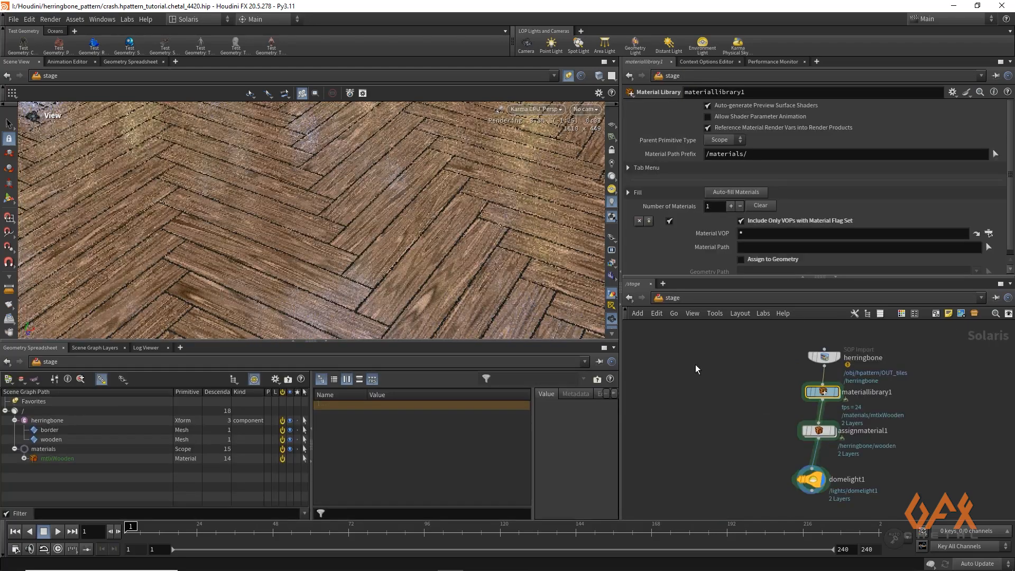
left_click(594, 110)
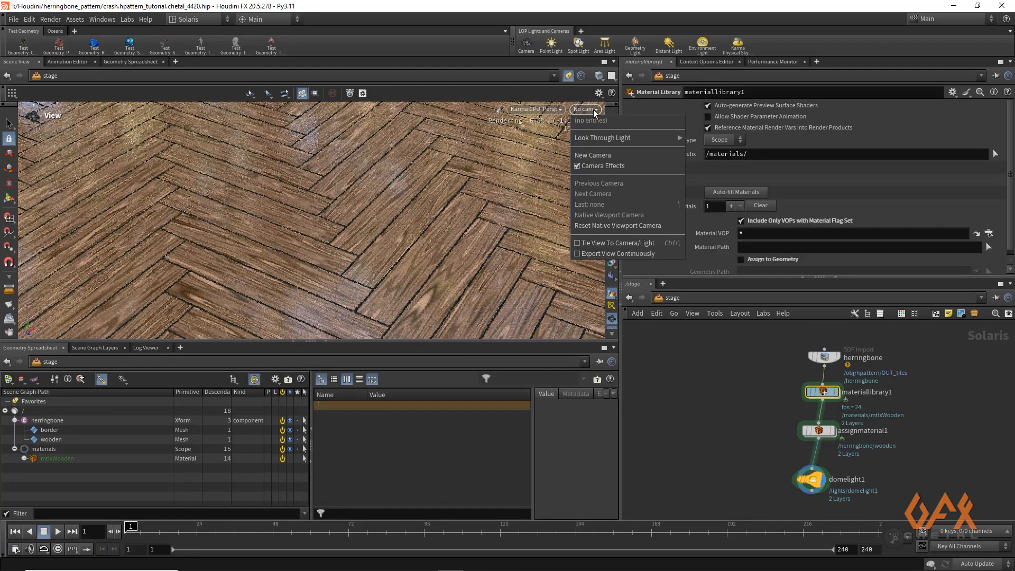
left_click(594, 155)
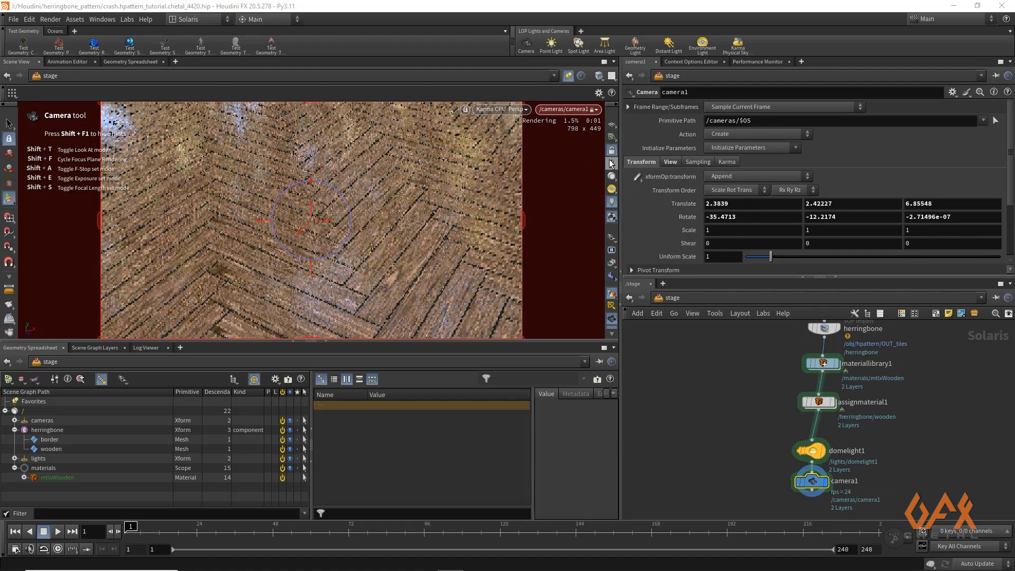
right_click_drag(331, 215, 367, 215, "alt")
left_click_drag(367, 214, 377, 244)
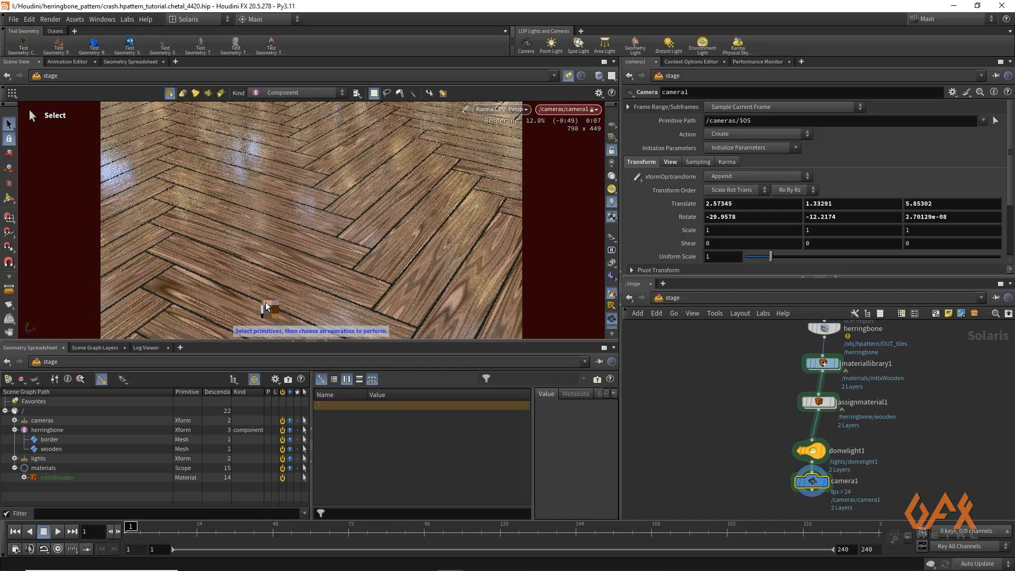